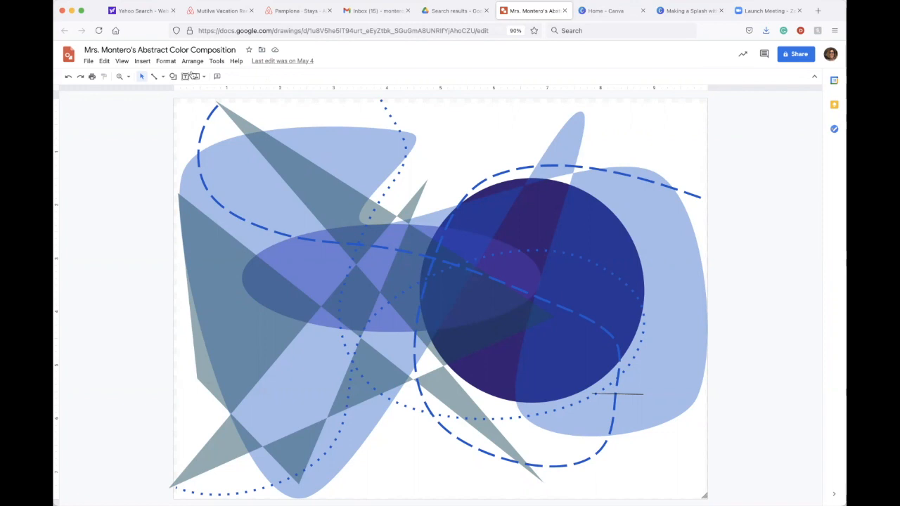
- Create a new blank drawing from within Mrs. Montero's Abstract Color Composition
{"action": "left_click", "coordinate": [89, 62]}
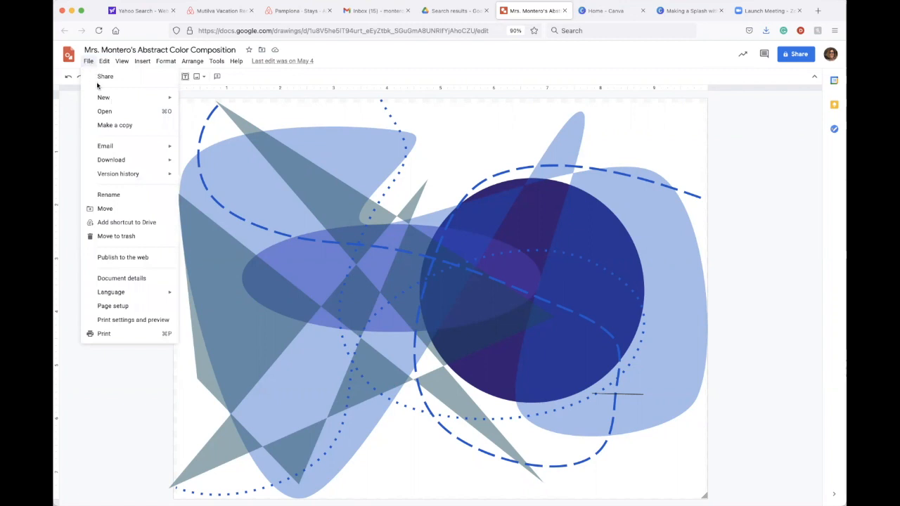
{"action": "mouse_move", "coordinate": [102, 98]}
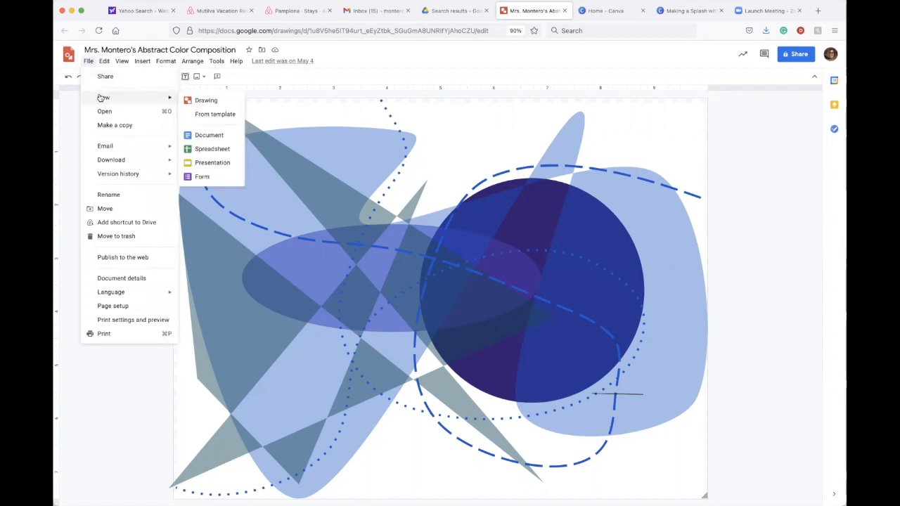
{"action": "left_click", "coordinate": [208, 105]}
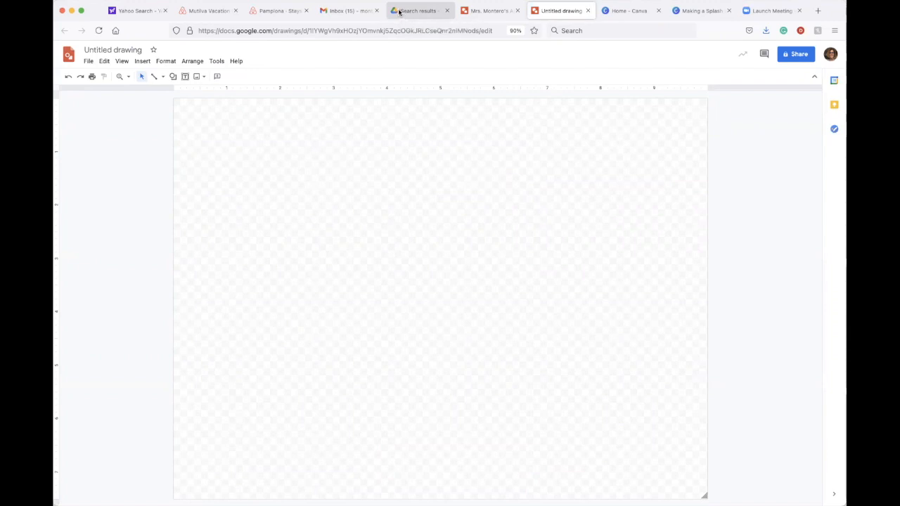
- Switch to Google Drive and create a new Google Drawings file there
{"action": "left_click", "coordinate": [398, 12]}
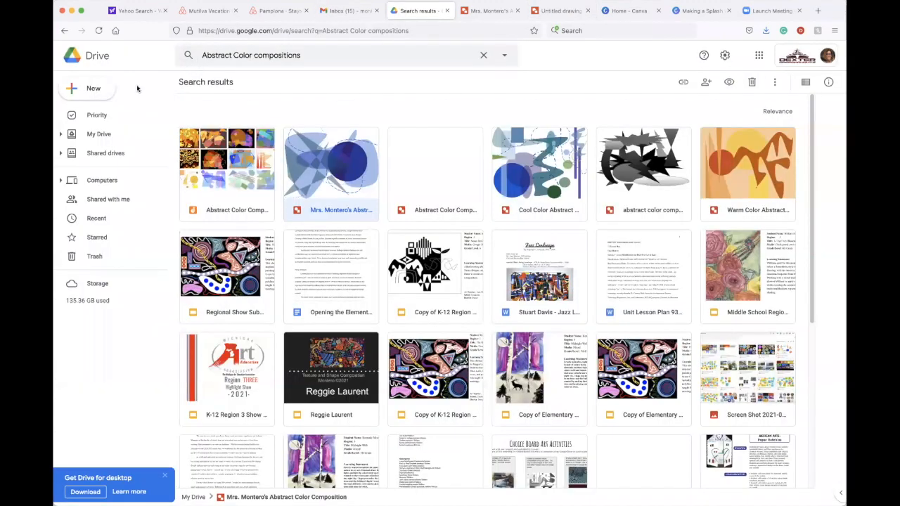
{"action": "left_click", "coordinate": [94, 89]}
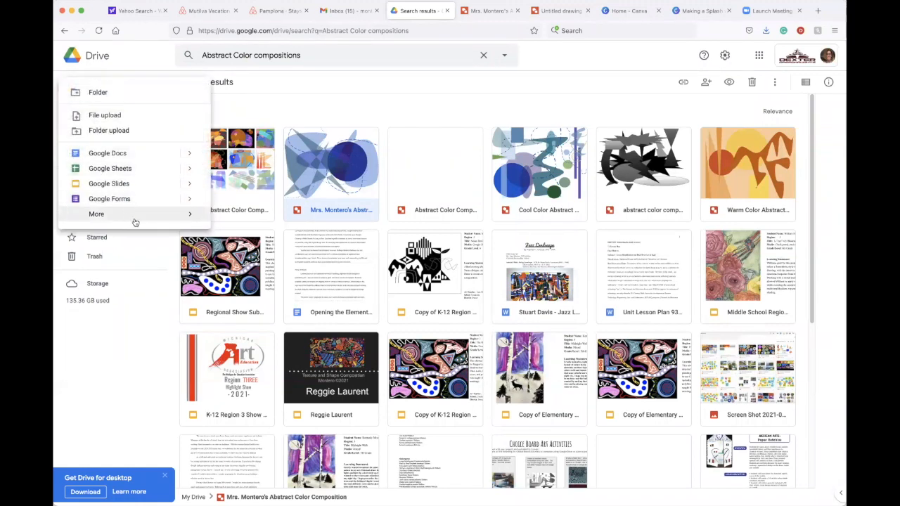
{"action": "mouse_move", "coordinate": [134, 220]}
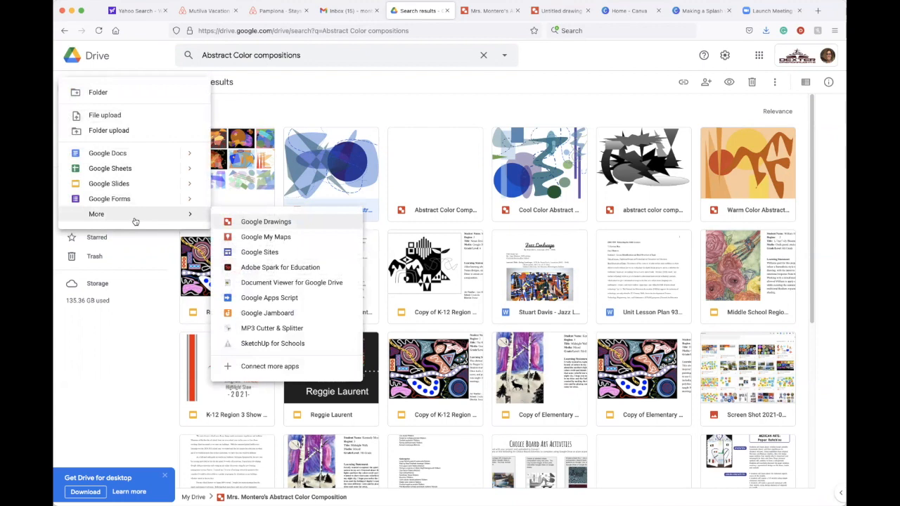
{"action": "left_click", "coordinate": [255, 222]}
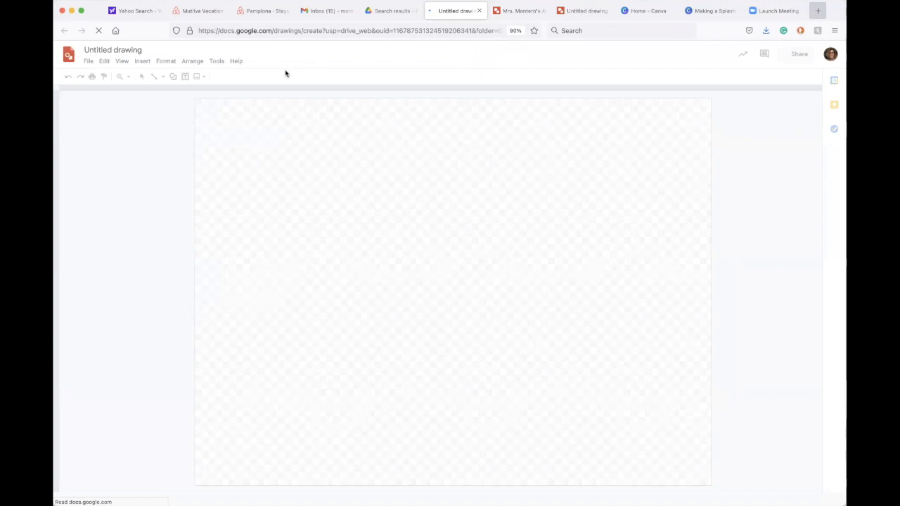
- Search the web for "google Draw" in a new browser tab and open the Google Drawings result
{"action": "key", "text": "super+t"}
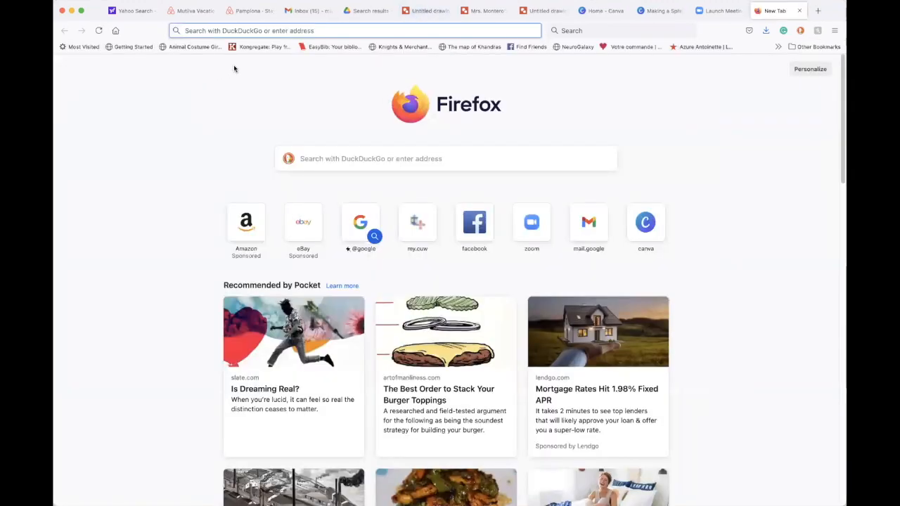
{"action": "type", "text": "google Draw"}
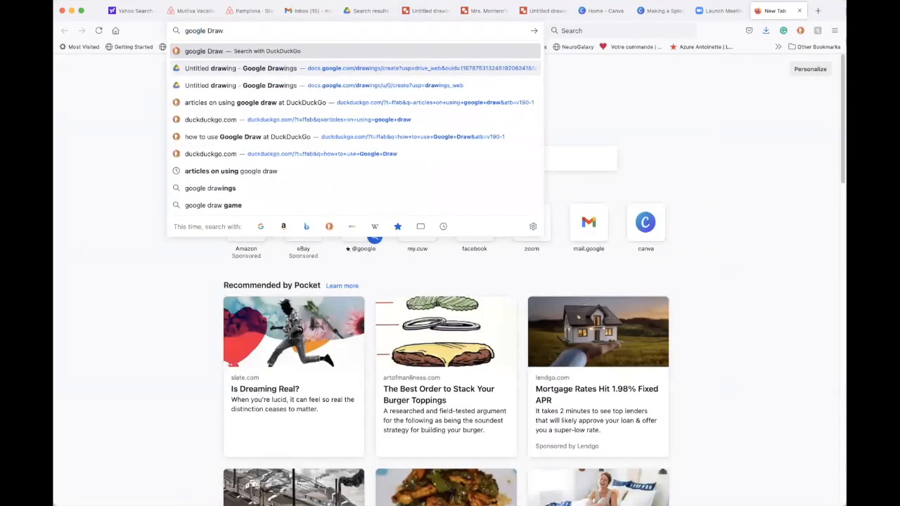
{"action": "left_click", "coordinate": [238, 50]}
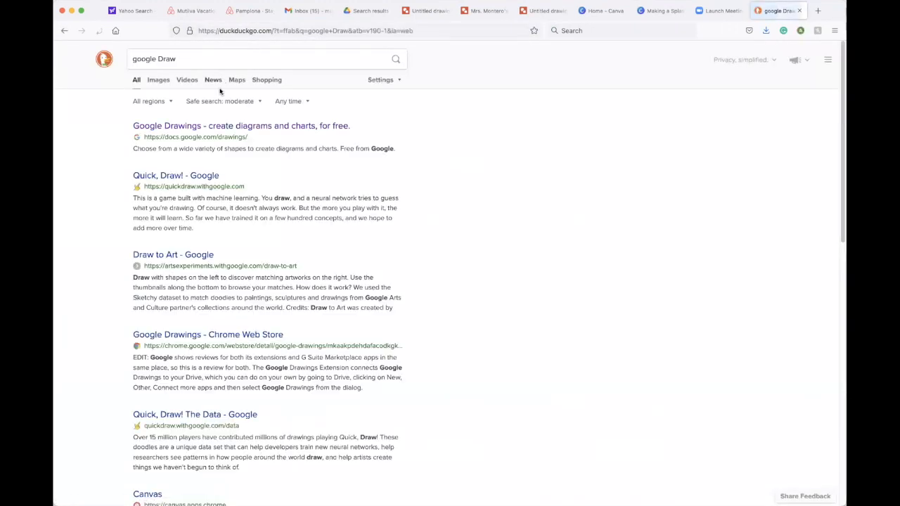
{"action": "left_click", "coordinate": [187, 129]}
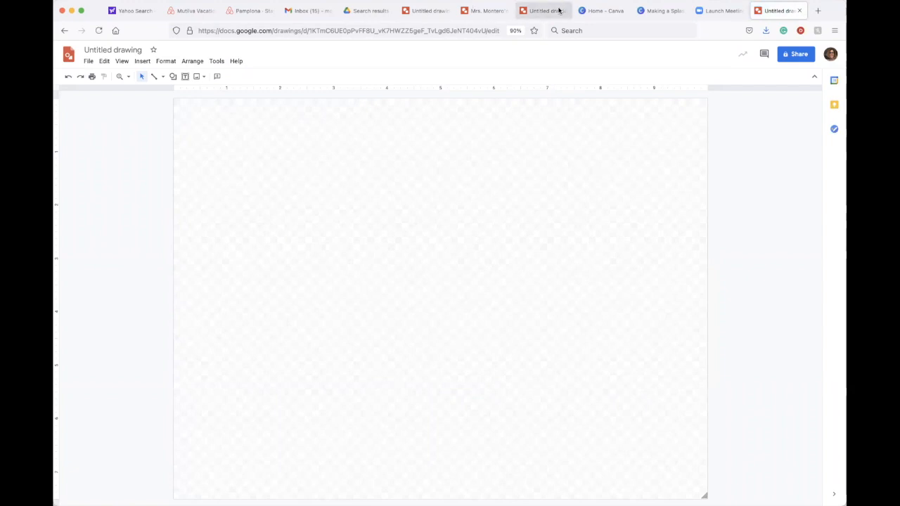
- Return to the untitled drawing created from Drive and rename it "Practice 1"
{"action": "left_click", "coordinate": [429, 14]}
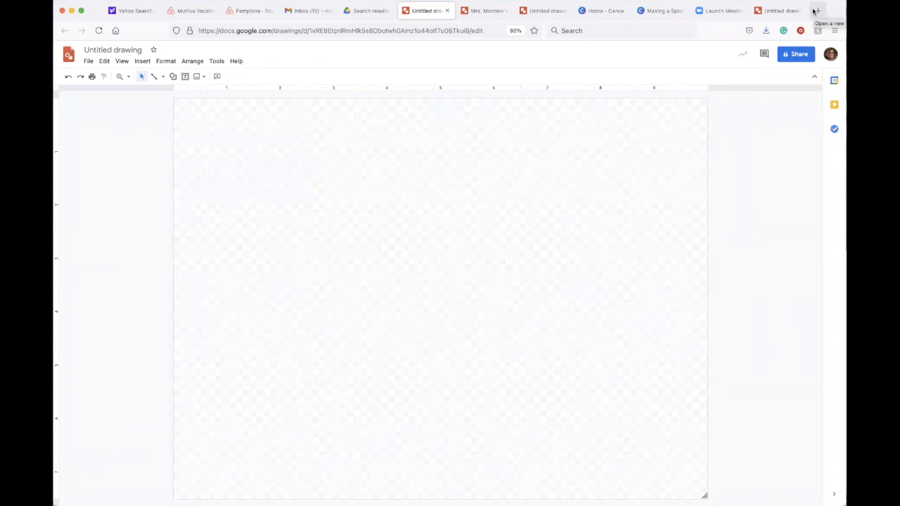
{"action": "left_click", "coordinate": [143, 50]}
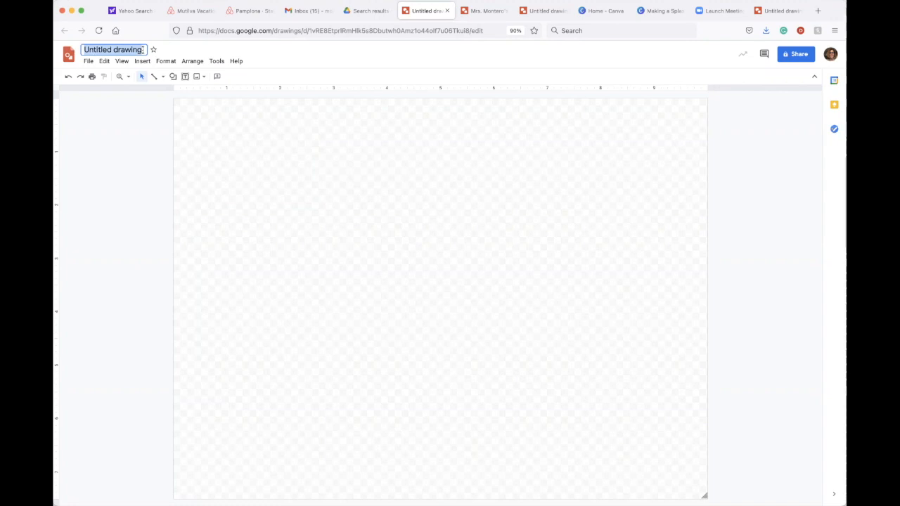
{"action": "type", "text": "Practice 1"}
{"action": "key", "text": "Return"}
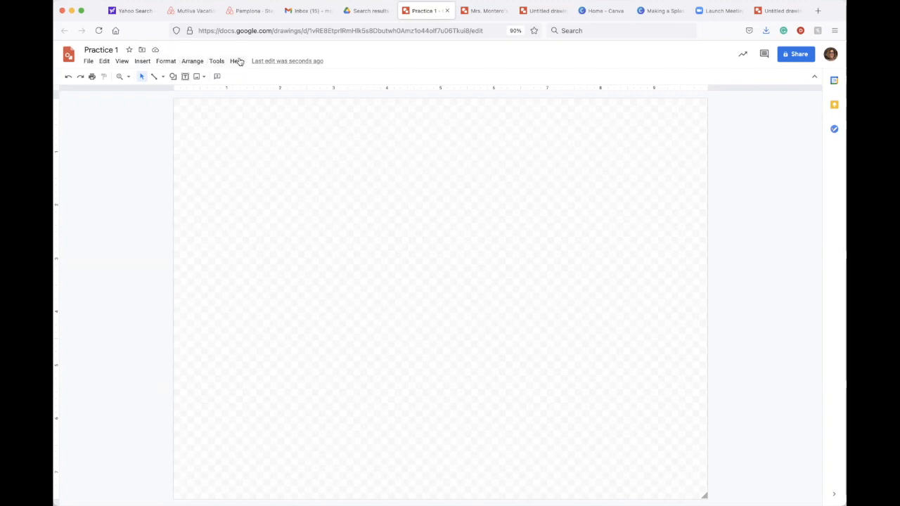
- Draw a tall, narrow oval about 0.7 by 1.9 inches near the upper-left corner of the canvas
{"action": "left_click", "coordinate": [173, 78]}
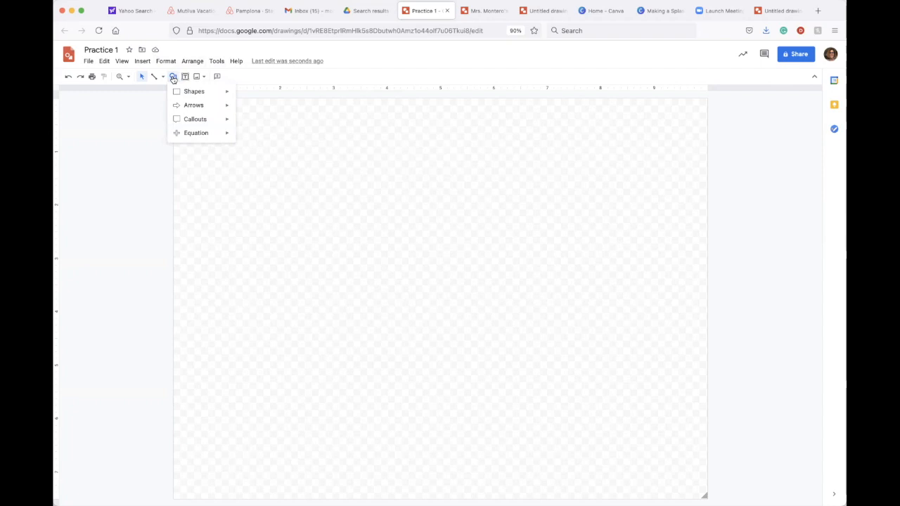
{"action": "mouse_move", "coordinate": [178, 94]}
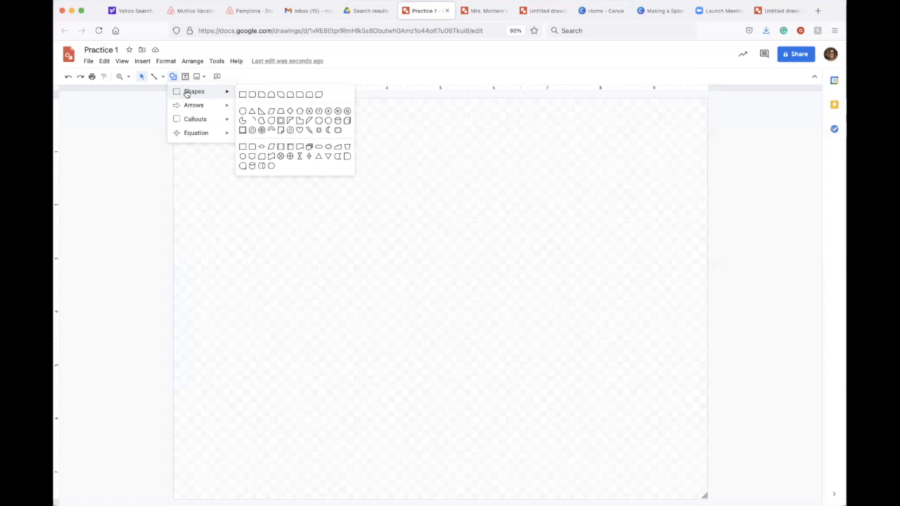
{"action": "left_click", "coordinate": [243, 111]}
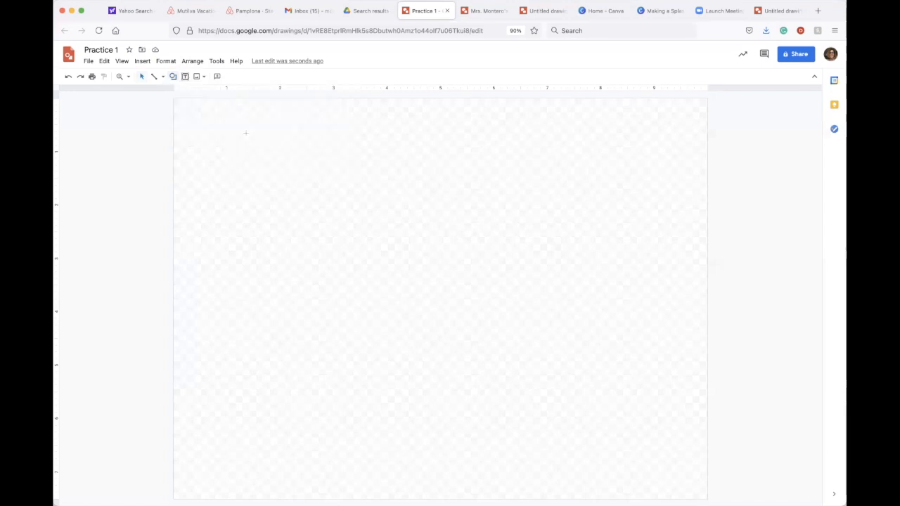
{"action": "left_click_drag", "start_coordinate": [253, 155], "coordinate": [280, 238]}
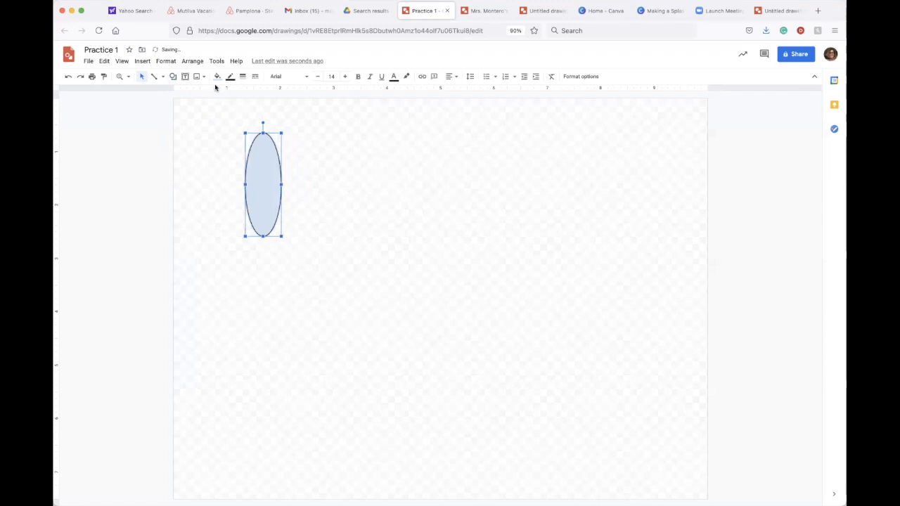
- Draw a circle about 1.4 inches in diameter to the right of the oval
{"action": "left_click", "coordinate": [172, 76]}
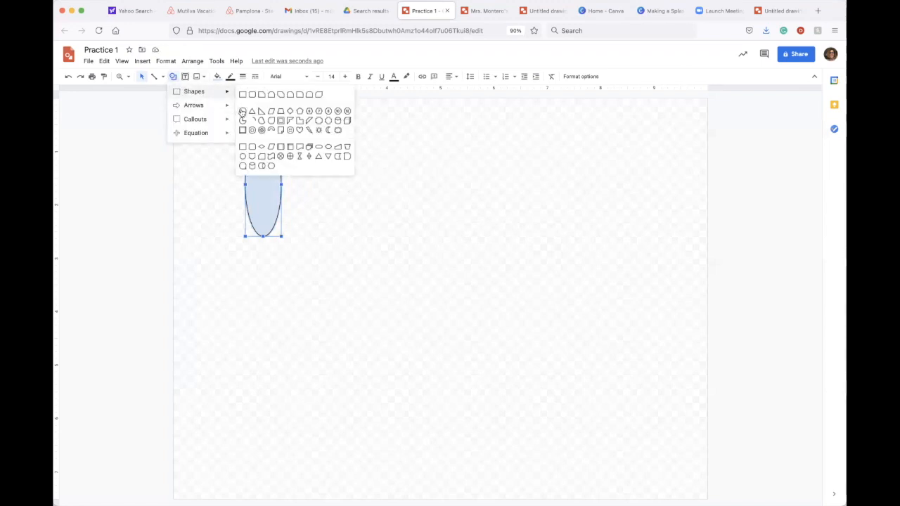
{"action": "left_click", "coordinate": [243, 111]}
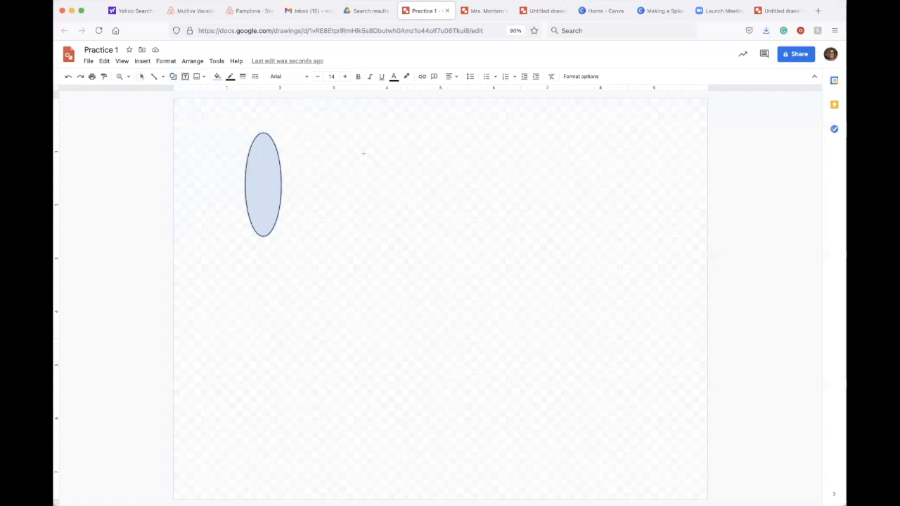
{"action": "left_click_drag", "start_coordinate": [365, 155], "coordinate": [436, 229]}
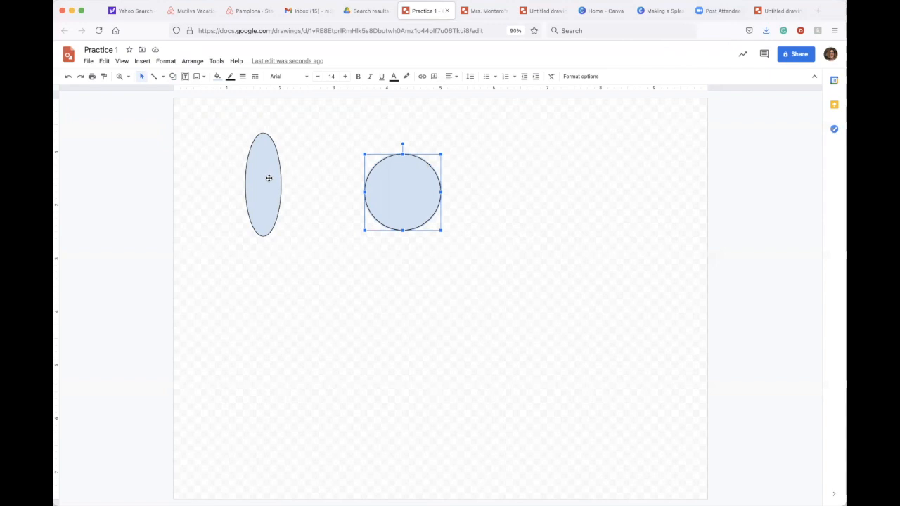
- Format the circle with a solid purple fill and transparent border, and move it slightly down and to the left
{"action": "left_click", "coordinate": [218, 77]}
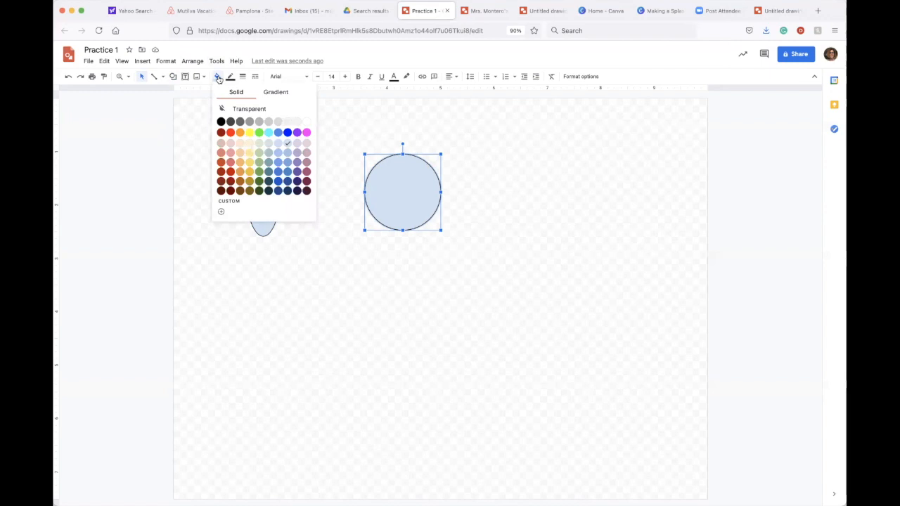
{"action": "left_click", "coordinate": [297, 172]}
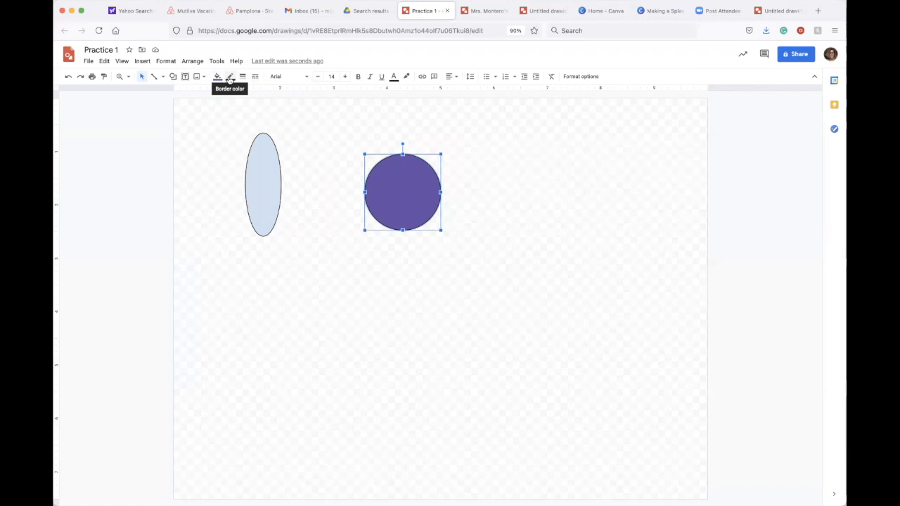
{"action": "left_click", "coordinate": [230, 79]}
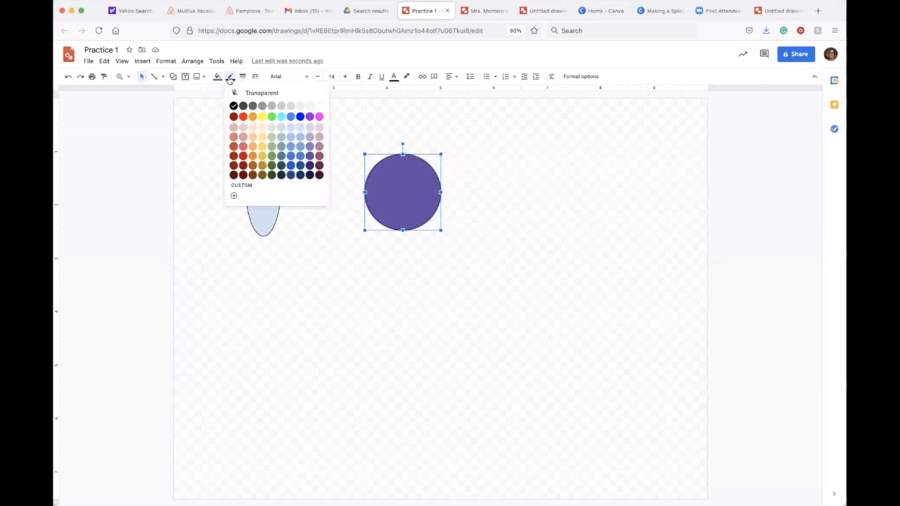
{"action": "left_click", "coordinate": [234, 92]}
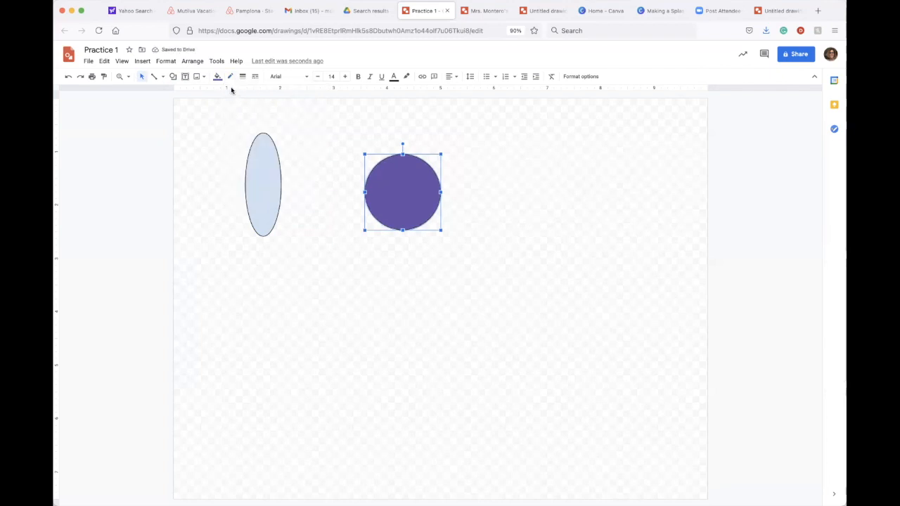
{"action": "left_click_drag", "start_coordinate": [392, 175], "coordinate": [377, 186]}
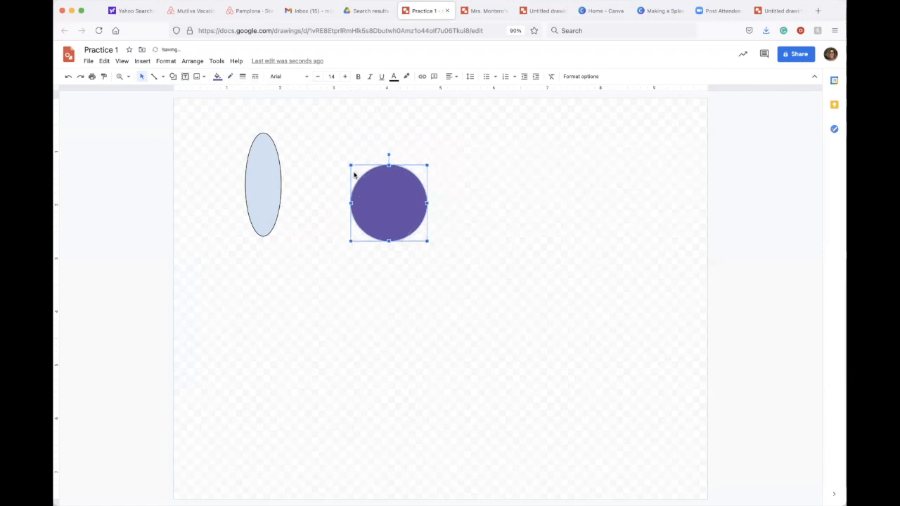
- Fill the tall oval with a custom medium blue of about #1177d3
{"action": "left_click", "coordinate": [265, 178]}
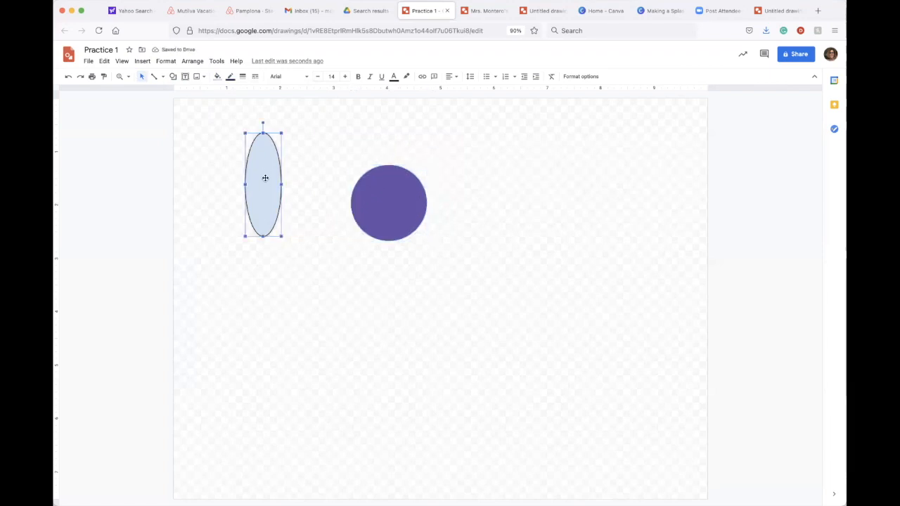
{"action": "left_click", "coordinate": [216, 77]}
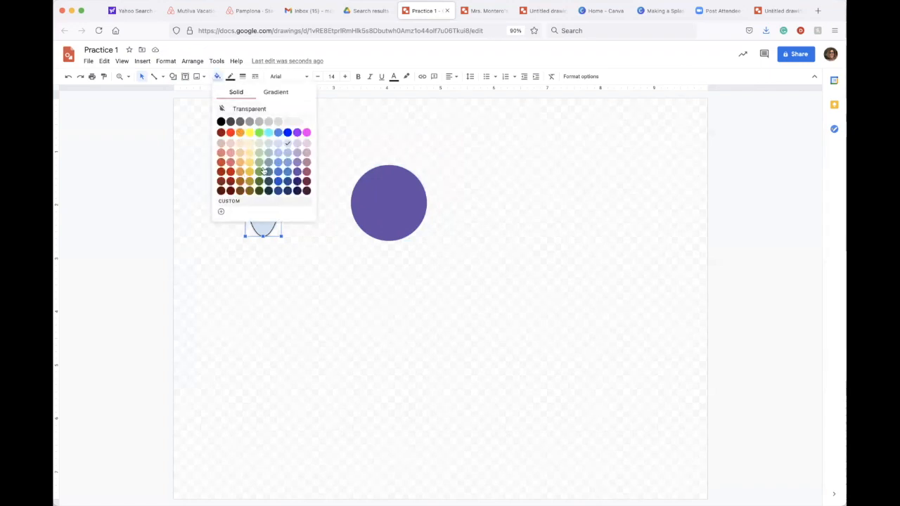
{"action": "left_click", "coordinate": [222, 213]}
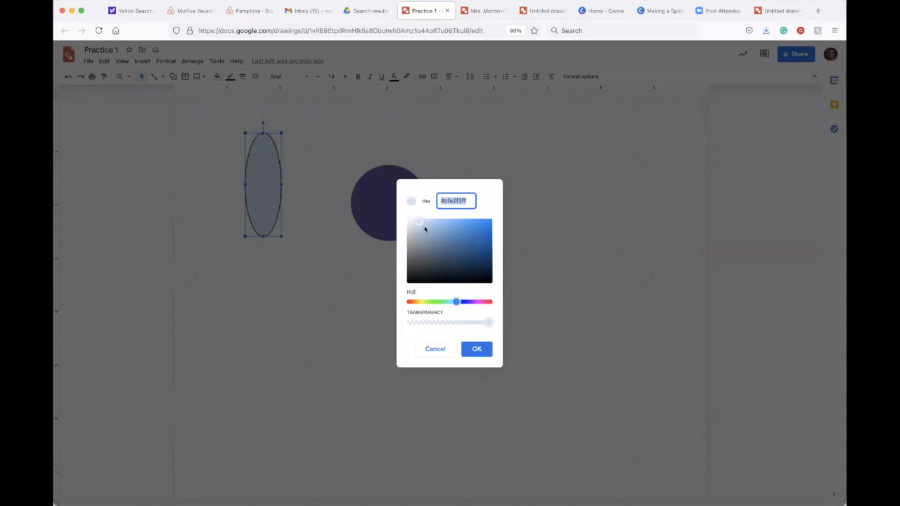
{"action": "left_click_drag", "start_coordinate": [420, 224], "coordinate": [485, 232]}
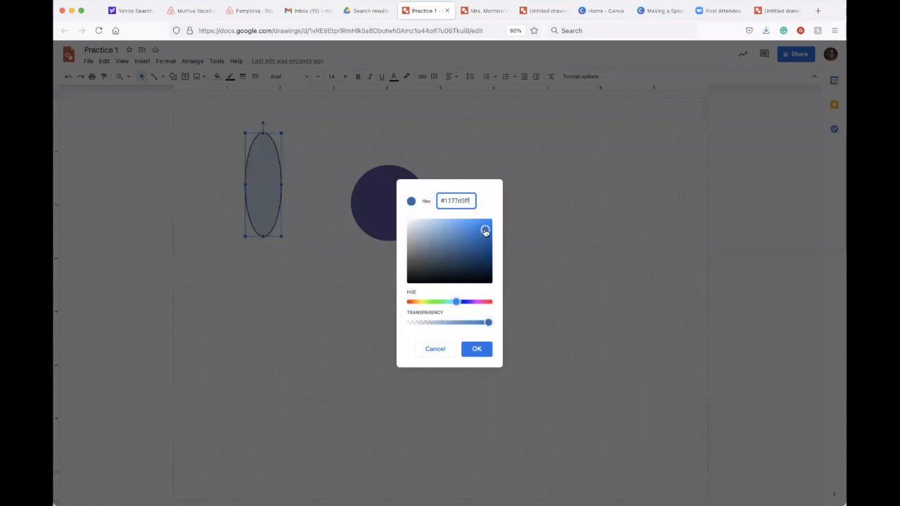
{"action": "mouse_move", "coordinate": [458, 301]}
{"action": "left_mouse_down"}
{"action": "mouse_move", "coordinate": [421, 303]}
{"action": "mouse_move", "coordinate": [455, 303]}
{"action": "left_mouse_up"}
{"action": "left_click", "coordinate": [477, 352]}
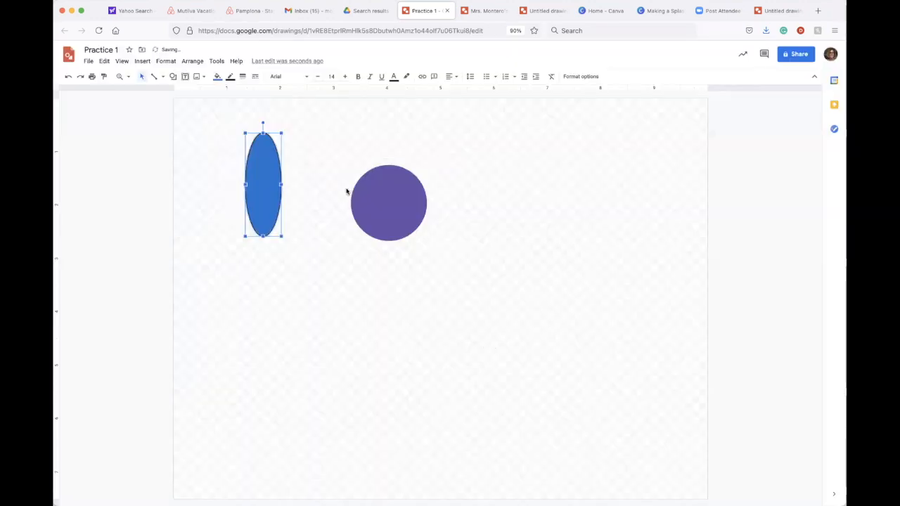
- Give the blue oval a dark red border with a weight of 3px
{"action": "left_click", "coordinate": [230, 78]}
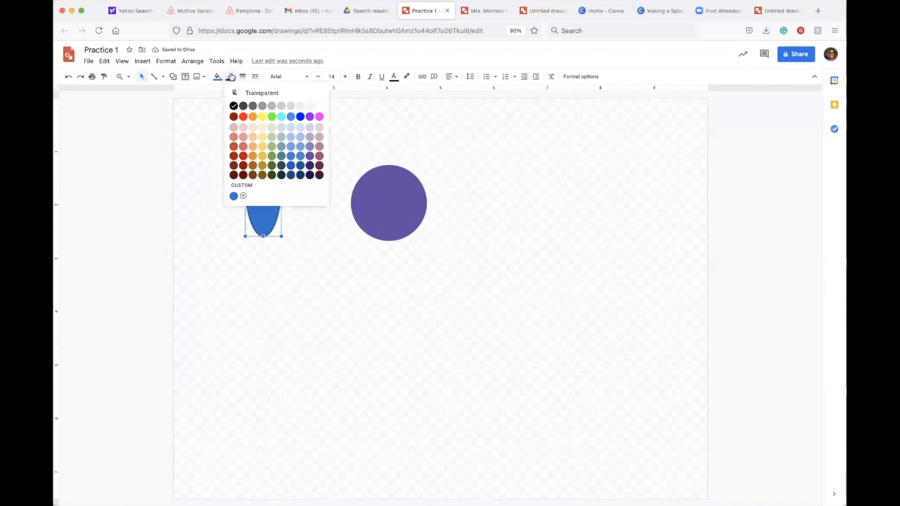
{"action": "left_click", "coordinate": [243, 156]}
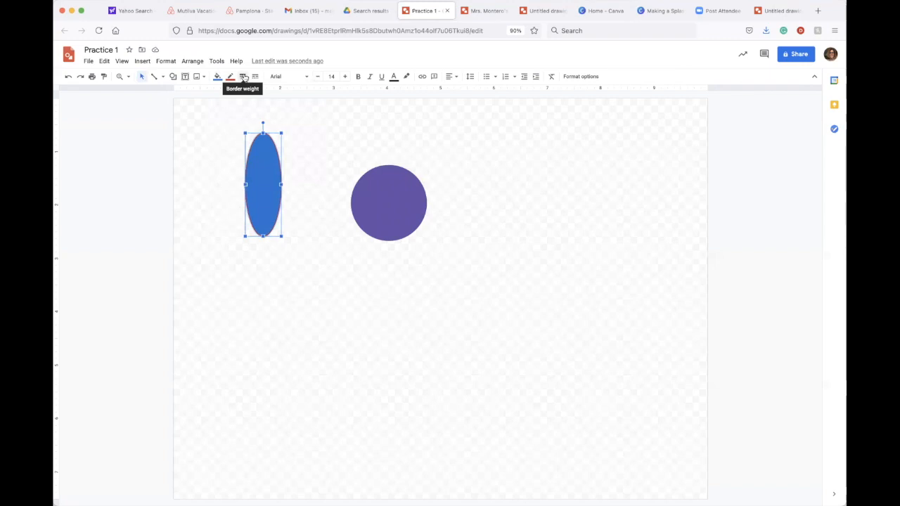
{"action": "left_click", "coordinate": [244, 77]}
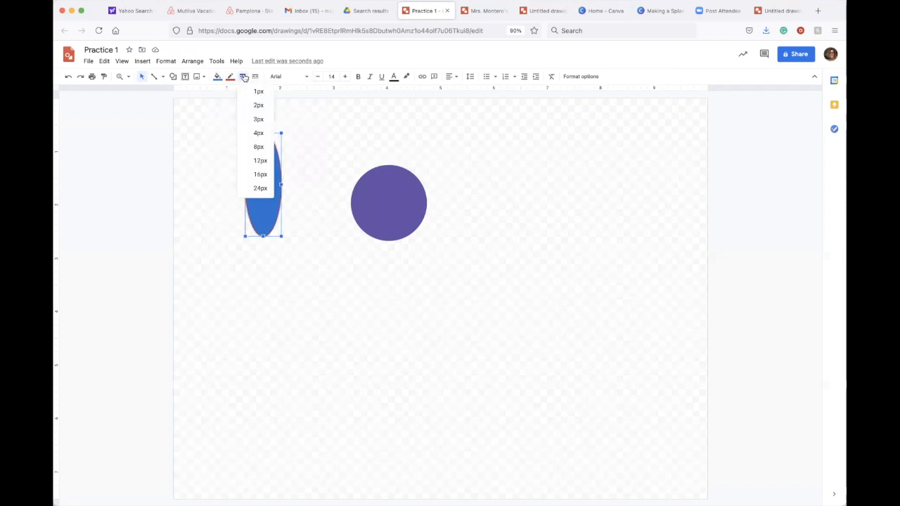
{"action": "left_click", "coordinate": [258, 119]}
- Try border weights of 12px, 24px and 3px on the blue oval
{"action": "left_click", "coordinate": [243, 78]}
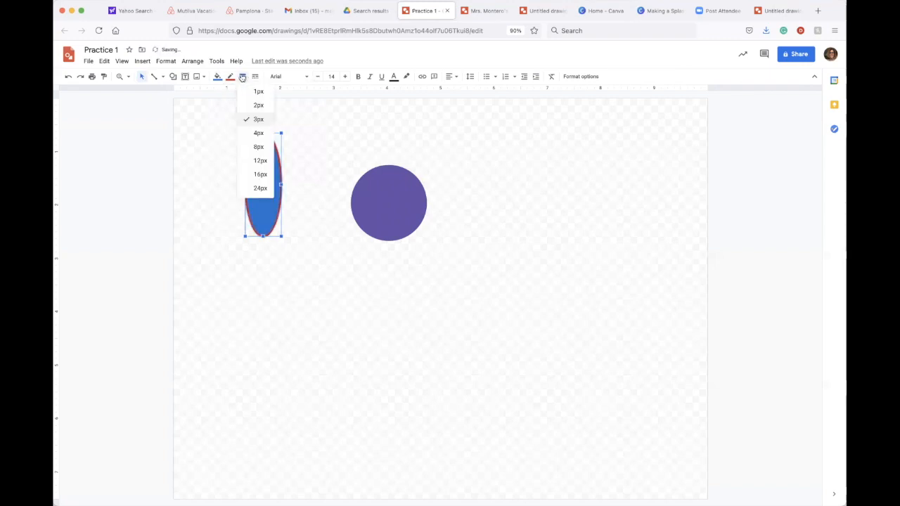
{"action": "left_click", "coordinate": [258, 161]}
{"action": "left_click", "coordinate": [241, 77]}
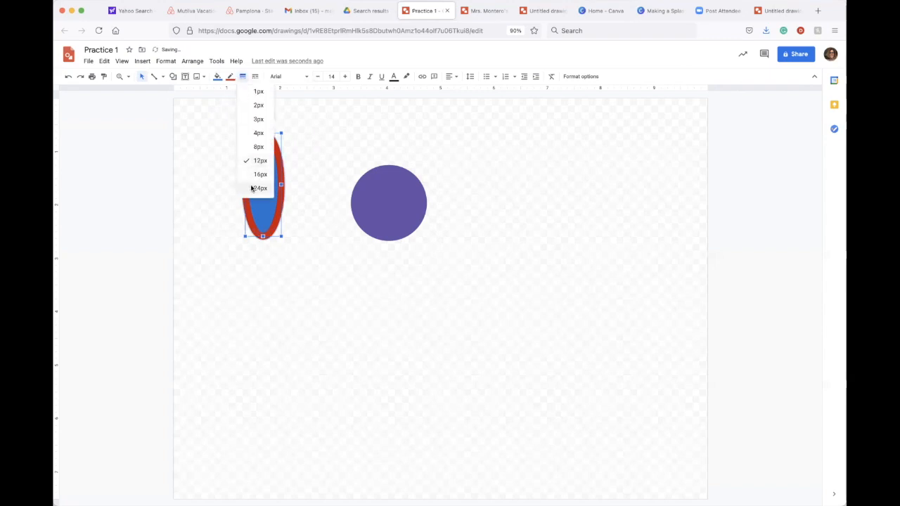
{"action": "left_click", "coordinate": [253, 186]}
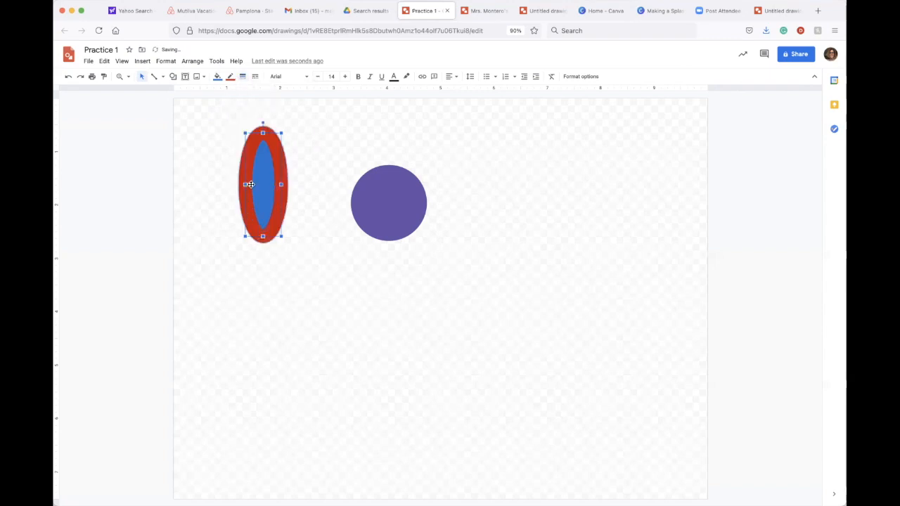
{"action": "left_click", "coordinate": [243, 78]}
{"action": "left_click", "coordinate": [258, 120]}
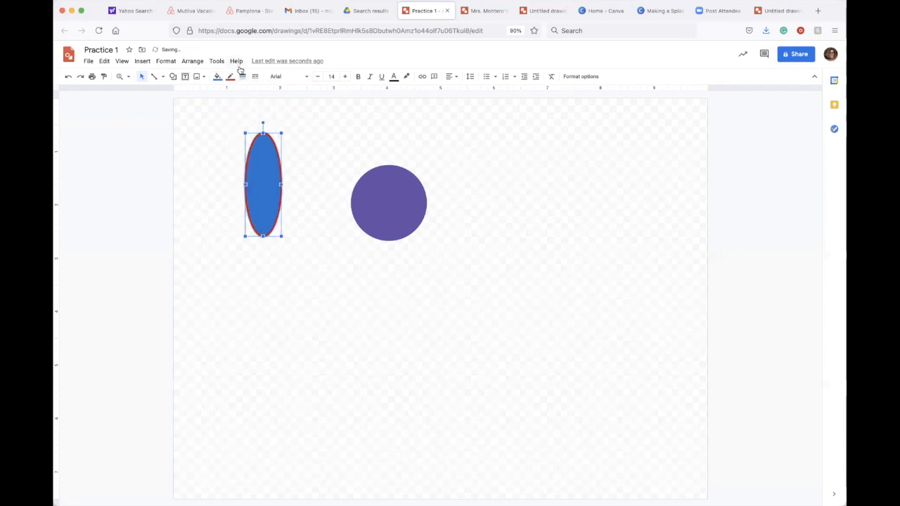
- Set the blue oval's border weight to 4px and move the purple circle about 0.9 inch left, closer to the oval
{"action": "left_click", "coordinate": [242, 77]}
{"action": "left_click", "coordinate": [258, 134]}
{"action": "left_click_drag", "start_coordinate": [381, 187], "coordinate": [336, 185]}
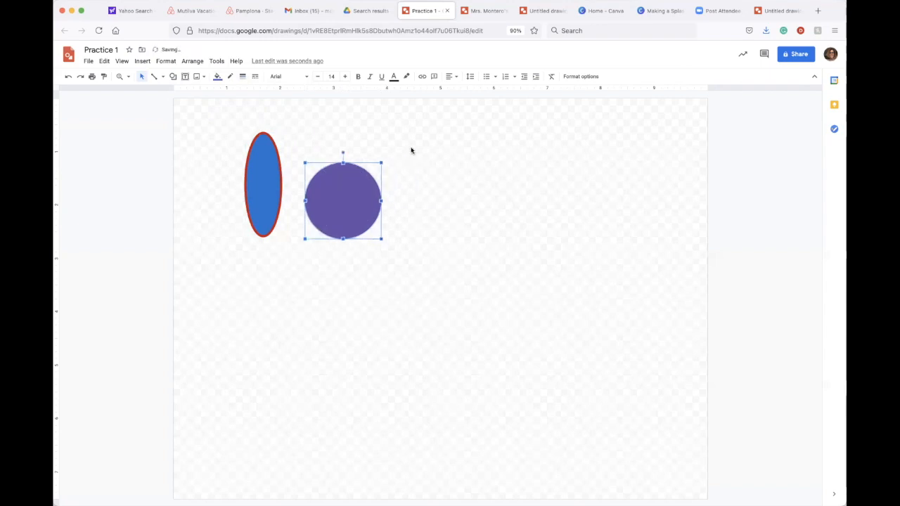
{"action": "left_click", "coordinate": [412, 149]}
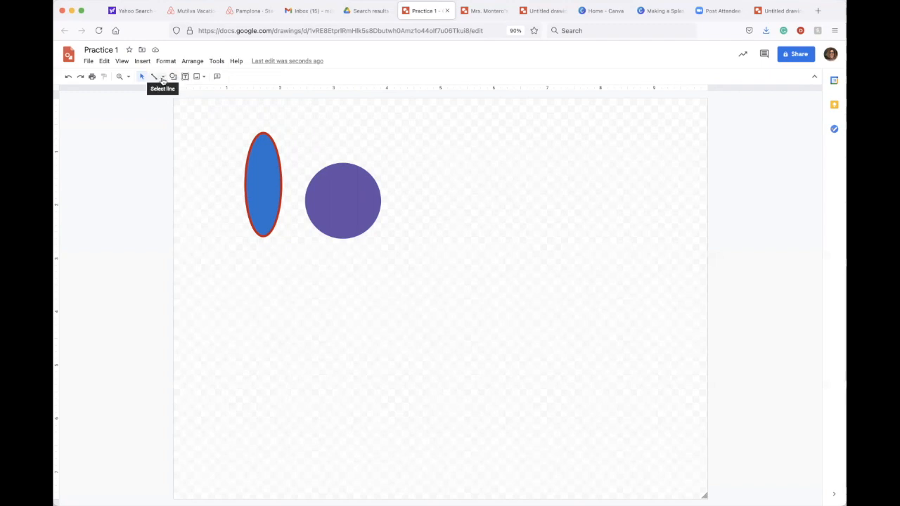
- Draw a closed, self-crossing shape with the Curve tool, about 3.2 inches wide and 2.7 inches tall, to the right of the purple circle
{"action": "left_click", "coordinate": [162, 77]}
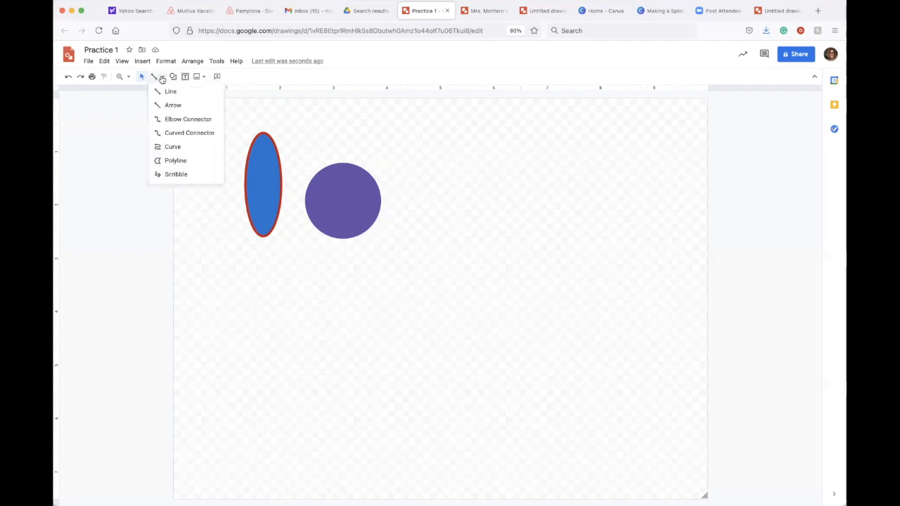
{"action": "left_click", "coordinate": [168, 147]}
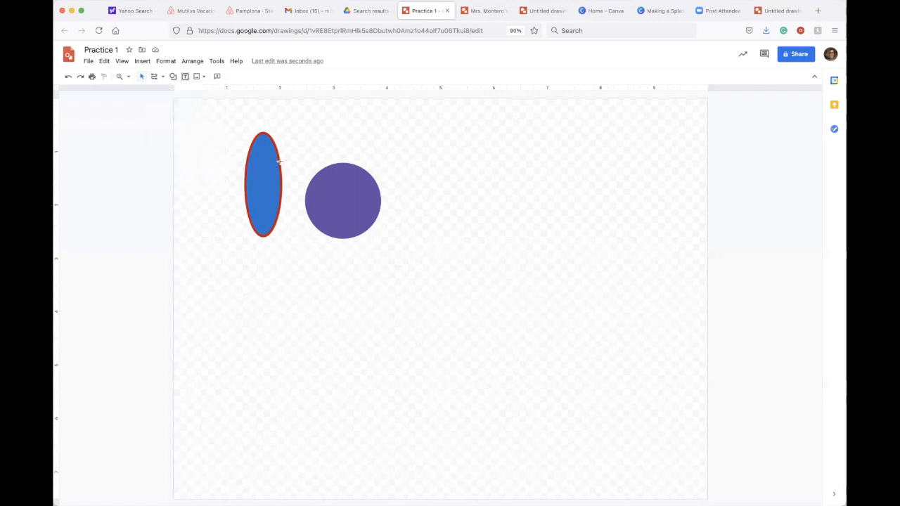
{"action": "left_click", "coordinate": [474, 153]}
{"action": "left_click", "coordinate": [529, 175]}
{"action": "left_click", "coordinate": [492, 266]}
{"action": "left_click", "coordinate": [433, 227]}
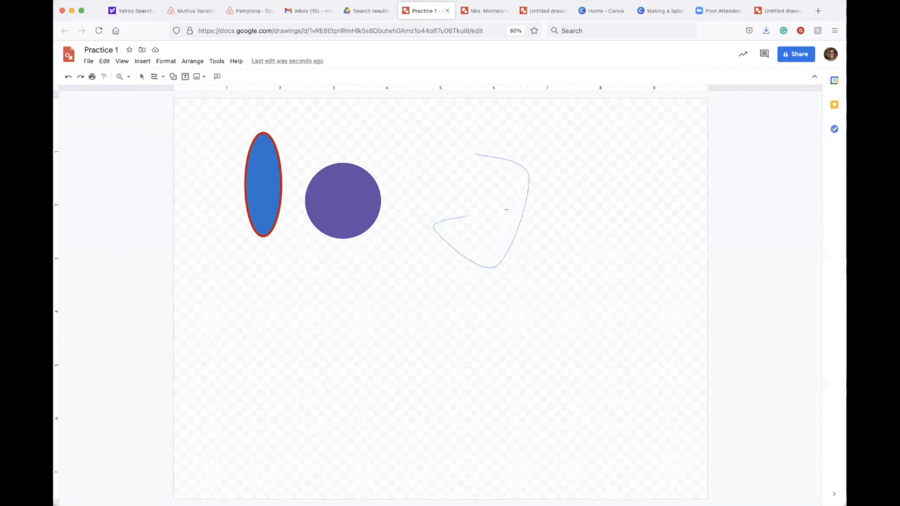
{"action": "left_click", "coordinate": [602, 214]}
{"action": "left_click", "coordinate": [443, 204]}
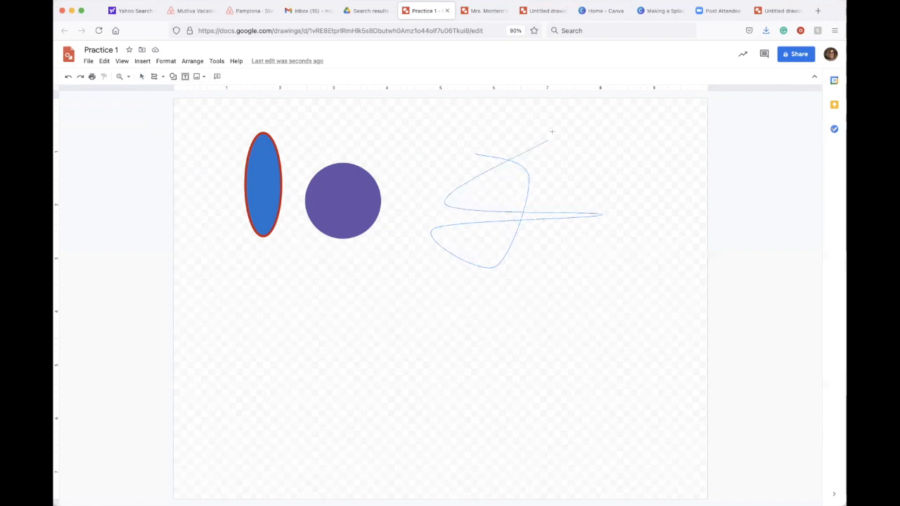
{"action": "left_click", "coordinate": [559, 126]}
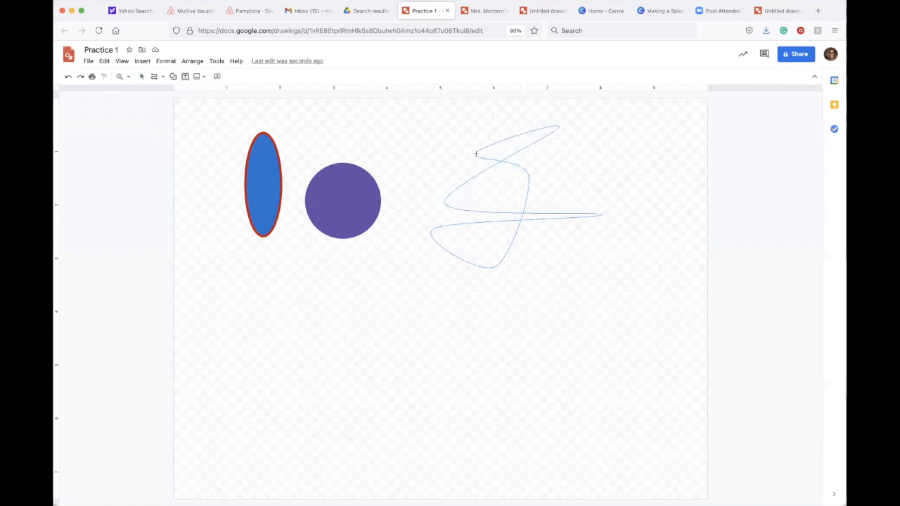
{"action": "left_click", "coordinate": [476, 153]}
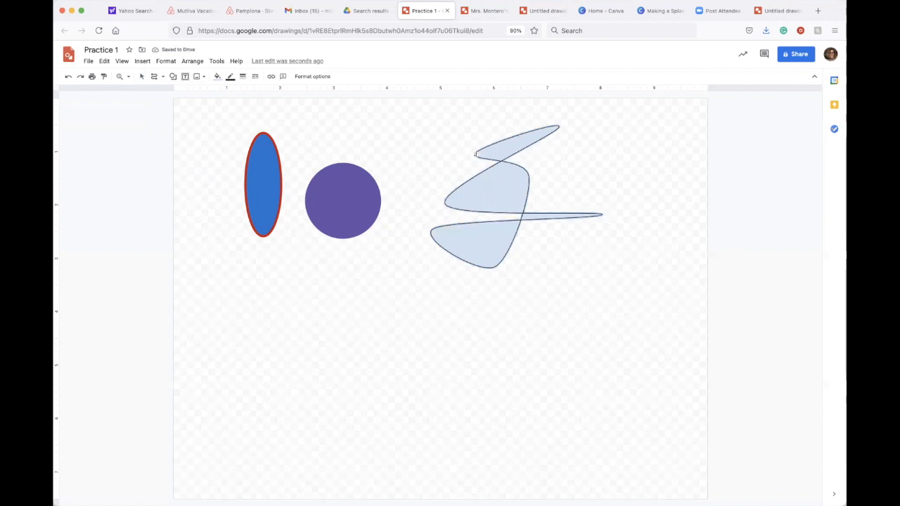
- Format the curved shape with a light golden-yellow fill and transparent border, and move it about 0.5 inch left and slightly up
{"action": "left_click", "coordinate": [218, 75]}
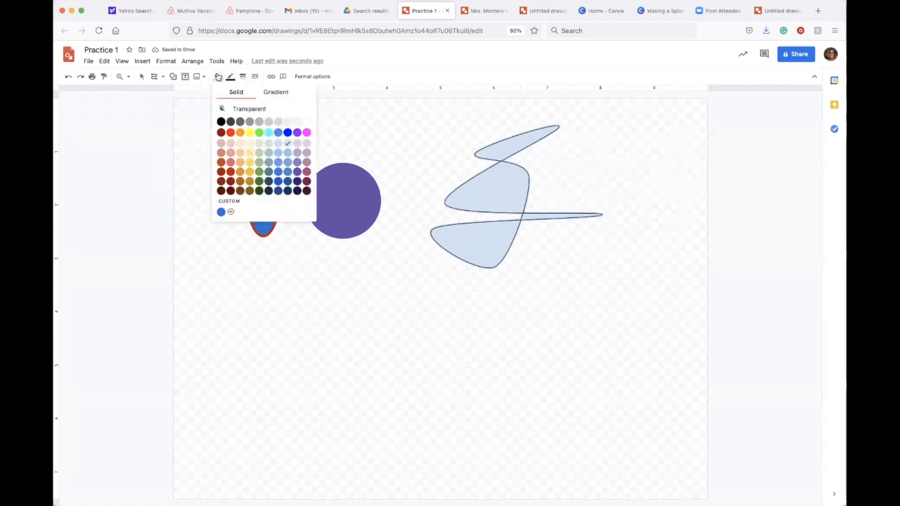
{"action": "left_click", "coordinate": [249, 161]}
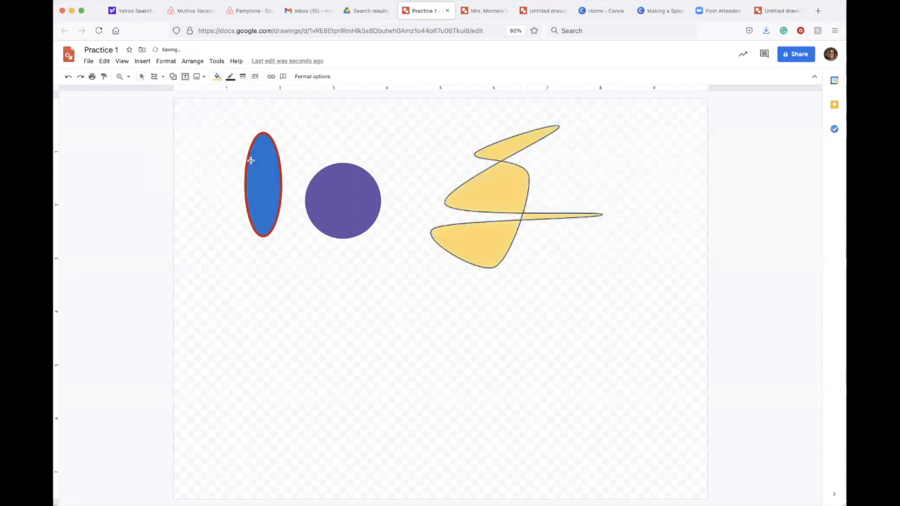
{"action": "left_click", "coordinate": [229, 76]}
{"action": "left_click", "coordinate": [234, 93]}
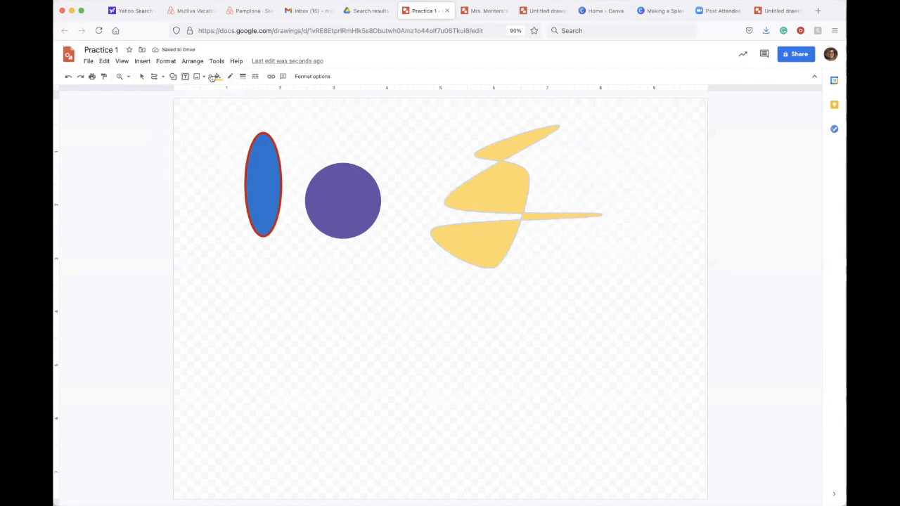
{"action": "left_click", "coordinate": [143, 77]}
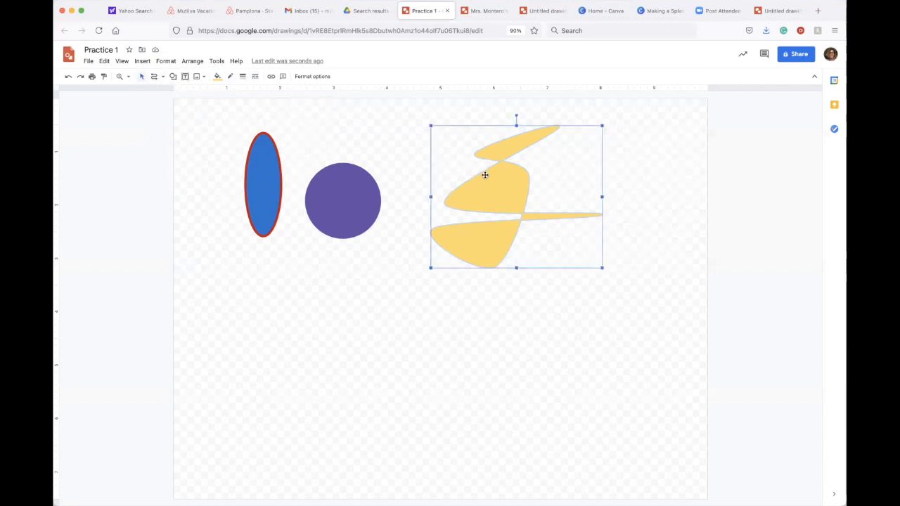
{"action": "left_click_drag", "start_coordinate": [492, 182], "coordinate": [462, 174]}
{"action": "left_click", "coordinate": [388, 409]}
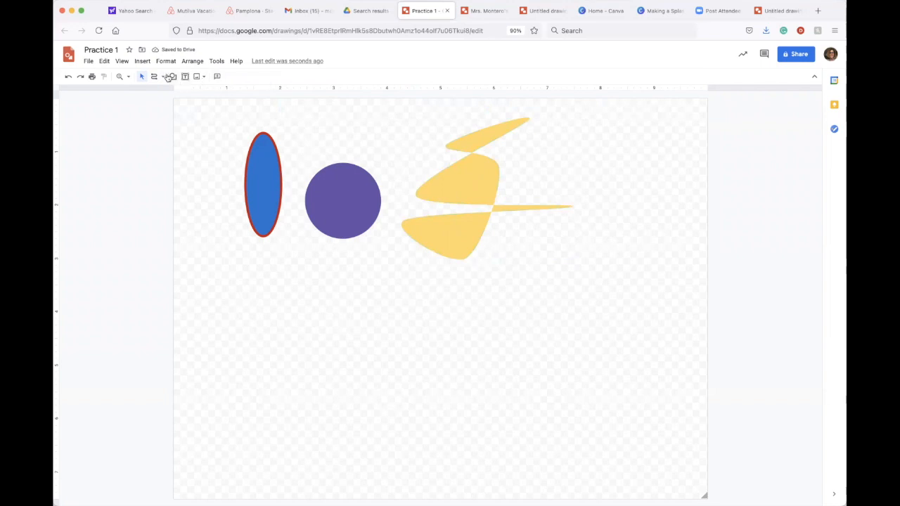
- Draw a closed, self-crossing zigzag Polyline with eight corners, about 6.1 inches wide and 3.2 inches tall, below the other shapes
{"action": "left_click", "coordinate": [163, 77]}
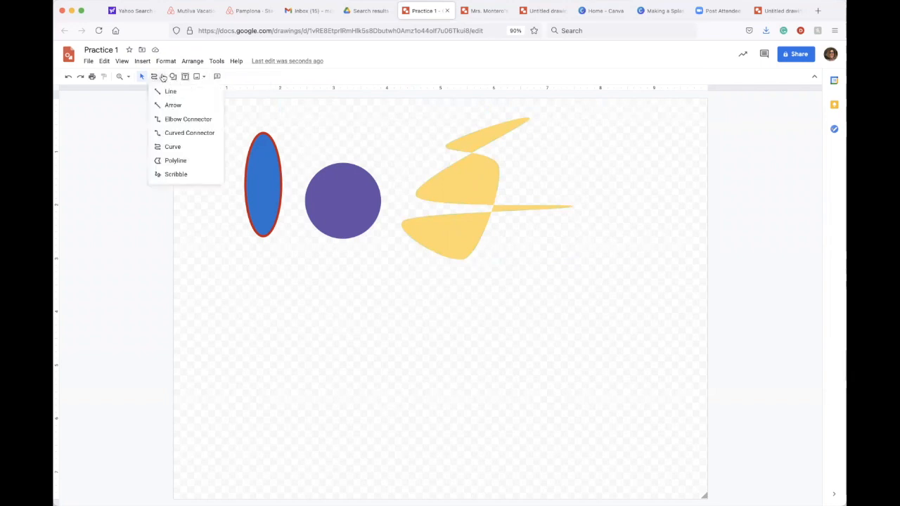
{"action": "left_click", "coordinate": [167, 161]}
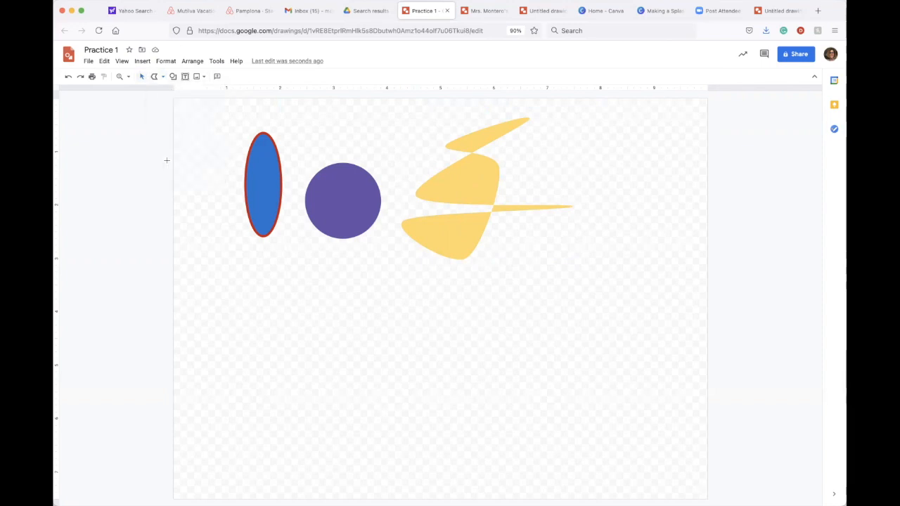
{"action": "left_click", "coordinate": [371, 285]}
{"action": "left_click", "coordinate": [381, 425]}
{"action": "left_click", "coordinate": [415, 258]}
{"action": "left_click", "coordinate": [489, 426]}
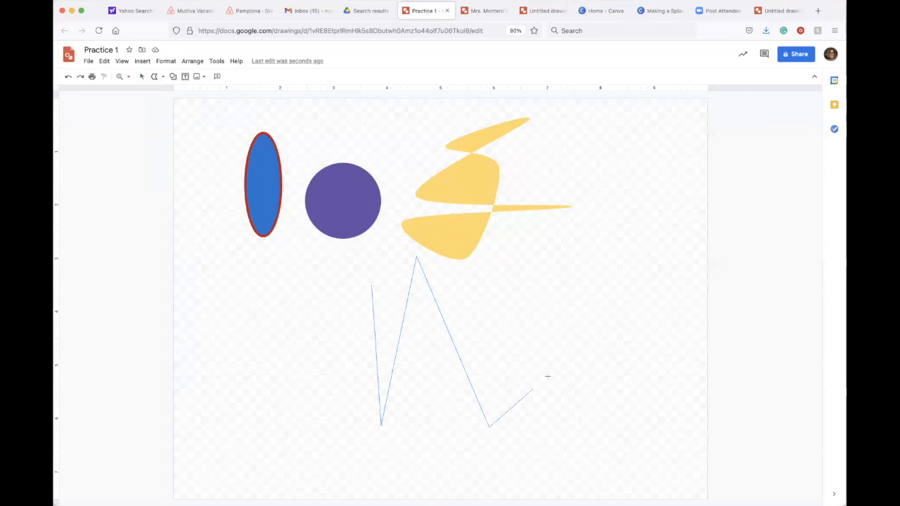
{"action": "left_click", "coordinate": [563, 351]}
{"action": "left_click", "coordinate": [413, 373]}
{"action": "left_click", "coordinate": [579, 277]}
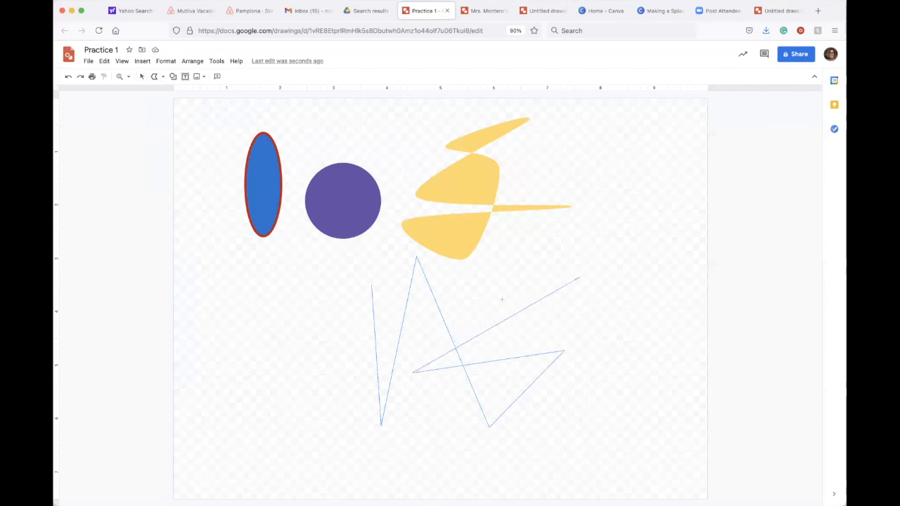
{"action": "left_click", "coordinate": [255, 380]}
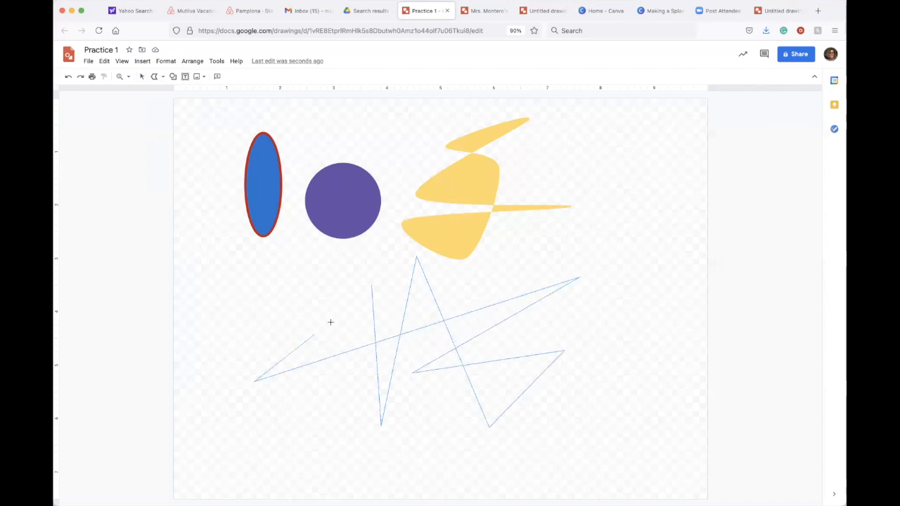
{"action": "left_click", "coordinate": [371, 285]}
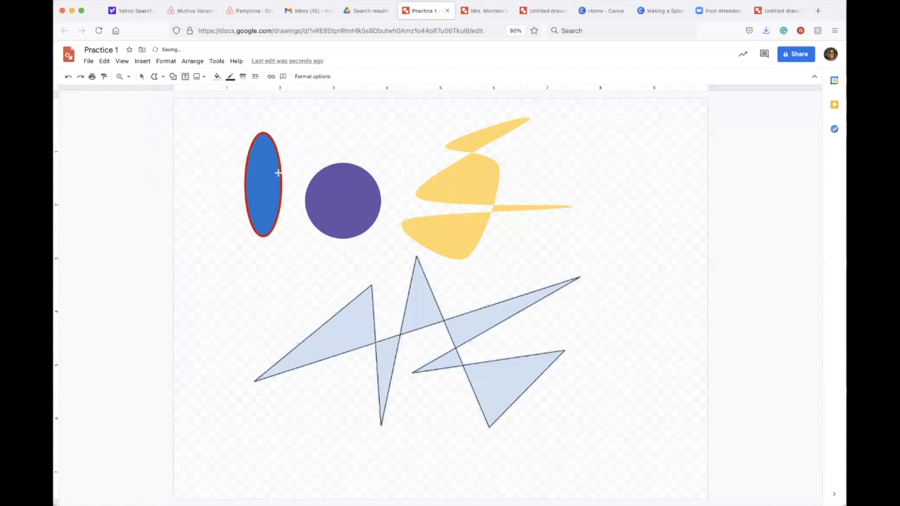
- Format the zigzag polyline with an orange fill and transparent border, and move it about 0.9 inch left and slightly up
{"action": "left_click", "coordinate": [217, 76]}
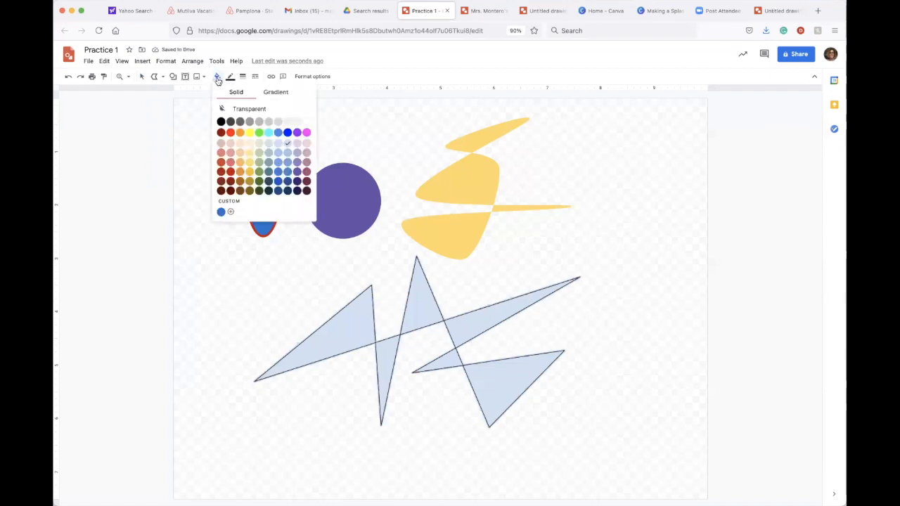
{"action": "left_click", "coordinate": [239, 132]}
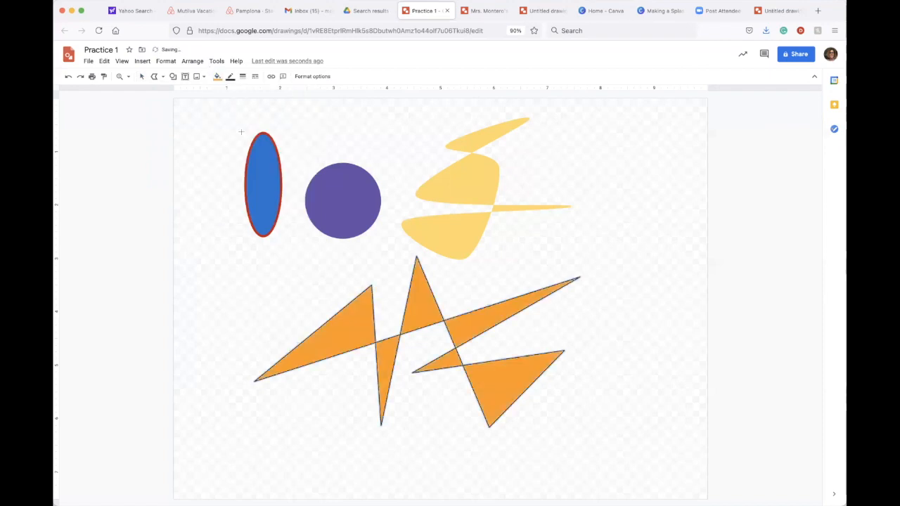
{"action": "left_click", "coordinate": [230, 77]}
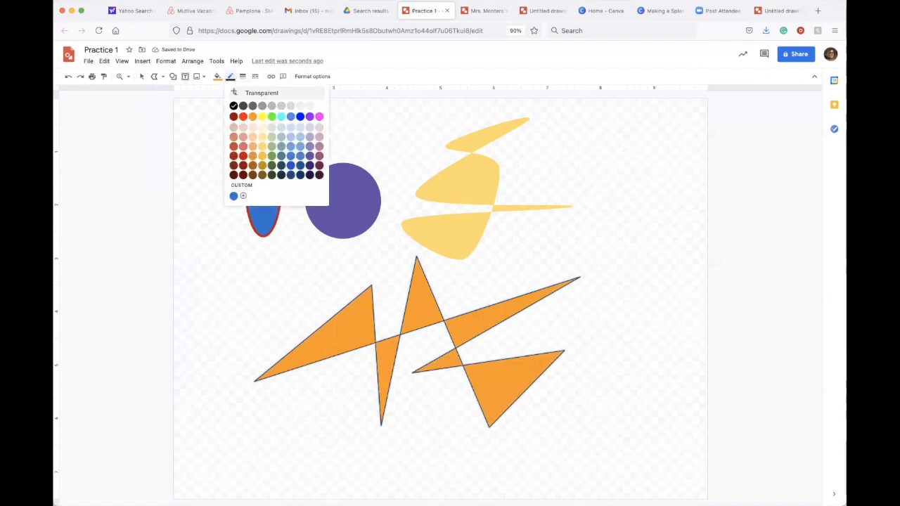
{"action": "left_click", "coordinate": [235, 92]}
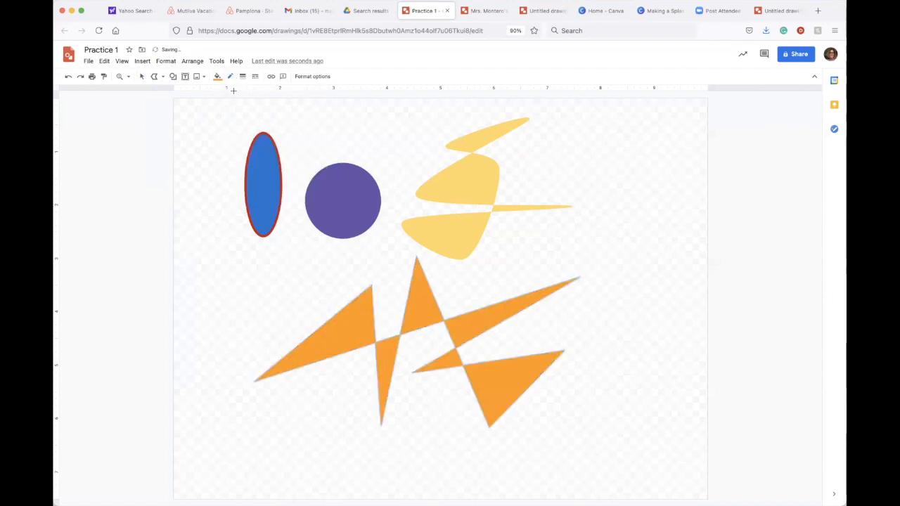
{"action": "left_click", "coordinate": [142, 77]}
{"action": "left_click_drag", "start_coordinate": [427, 308], "coordinate": [377, 303]}
- Draw a looping open Scribble about 4.6 inches wide and 5.2 inches tall down the right side of the canvas
{"action": "left_click", "coordinate": [162, 76]}
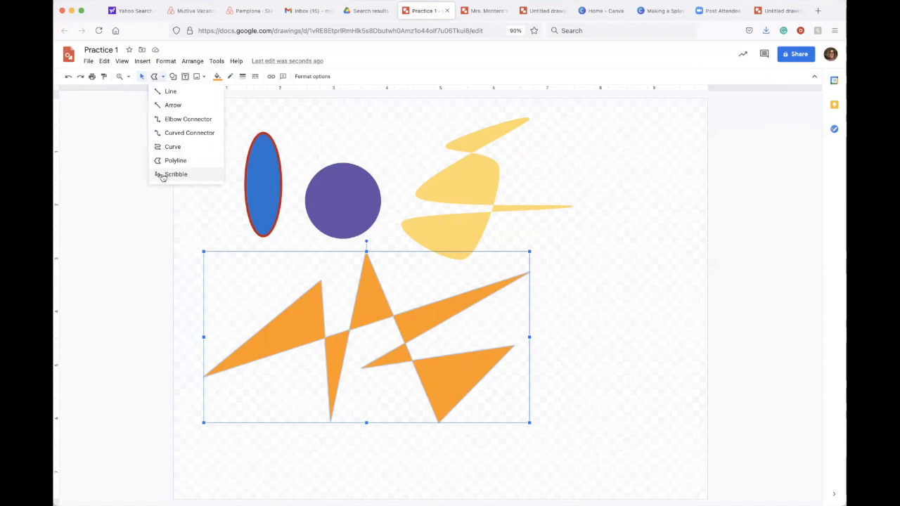
{"action": "left_click", "coordinate": [159, 175]}
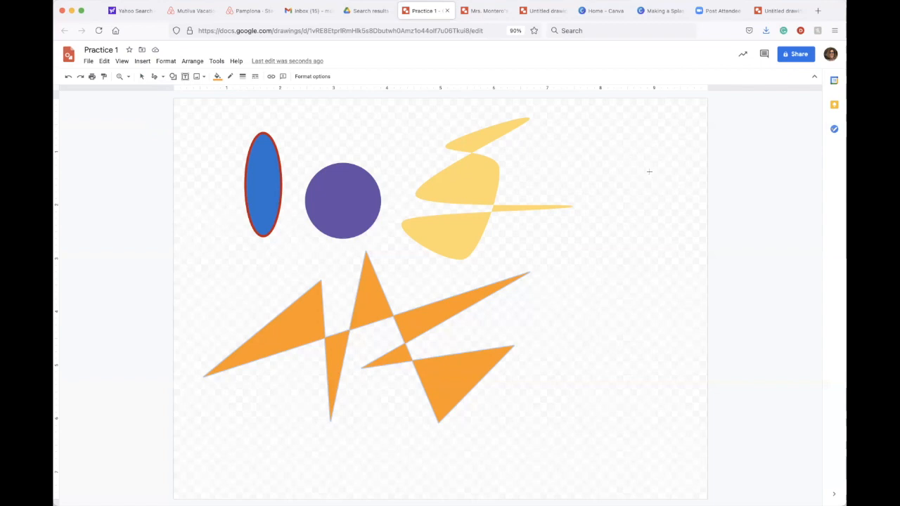
{"action": "left_click_drag", "start_coordinate": [633, 160], "coordinate": [611, 174]}
{"action": "mouse_move", "coordinate": [499, 266]}
{"action": "left_mouse_down"}
{"action": "mouse_move", "coordinate": [466, 263]}
{"action": "mouse_move", "coordinate": [452, 250]}
{"action": "mouse_move", "coordinate": [457, 230]}
{"action": "mouse_move", "coordinate": [485, 233]}
{"action": "mouse_move", "coordinate": [597, 313]}
{"action": "mouse_move", "coordinate": [631, 325]}
{"action": "mouse_move", "coordinate": [667, 320]}
{"action": "mouse_move", "coordinate": [665, 305]}
{"action": "mouse_move", "coordinate": [627, 287]}
{"action": "mouse_move", "coordinate": [604, 304]}
{"action": "mouse_move", "coordinate": [580, 412]}
{"action": "mouse_move", "coordinate": [551, 434]}
{"action": "mouse_move", "coordinate": [510, 429]}
{"action": "mouse_move", "coordinate": [481, 371]}
{"action": "left_mouse_up"}
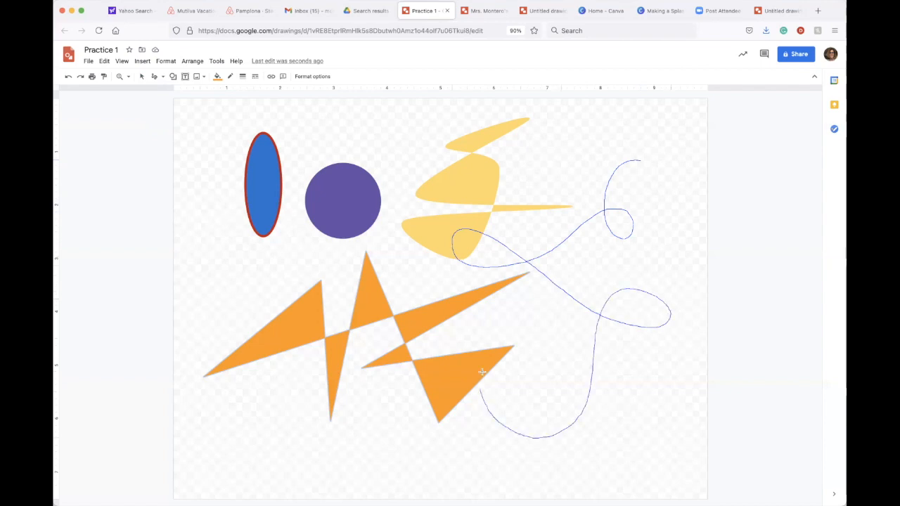
{"action": "mouse_move", "coordinate": [534, 335]}
{"action": "left_mouse_down"}
{"action": "mouse_move", "coordinate": [583, 339]}
{"action": "mouse_move", "coordinate": [610, 355]}
{"action": "left_mouse_up"}
{"action": "mouse_move", "coordinate": [570, 399]}
{"action": "left_mouse_down"}
{"action": "mouse_move", "coordinate": [562, 337]}
{"action": "mouse_move", "coordinate": [606, 269]}
{"action": "left_mouse_up"}
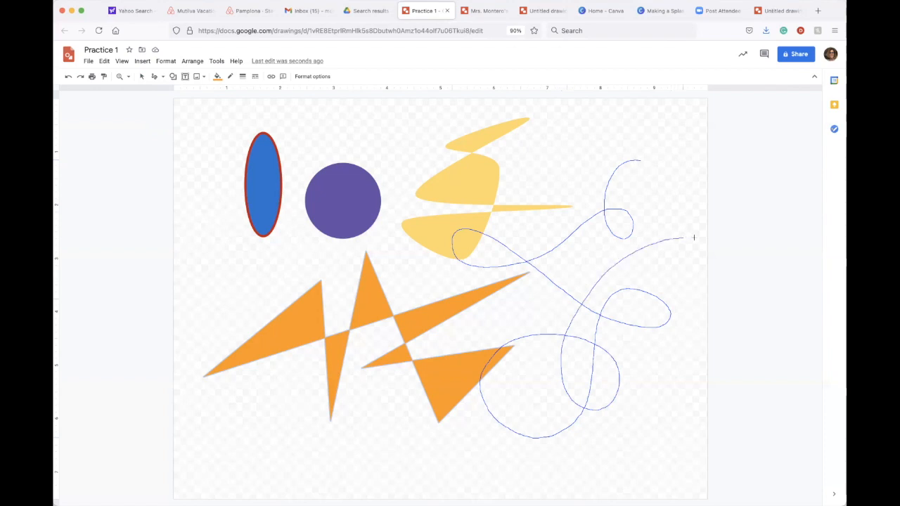
{"action": "left_click_drag", "start_coordinate": [695, 238], "coordinate": [696, 239]}
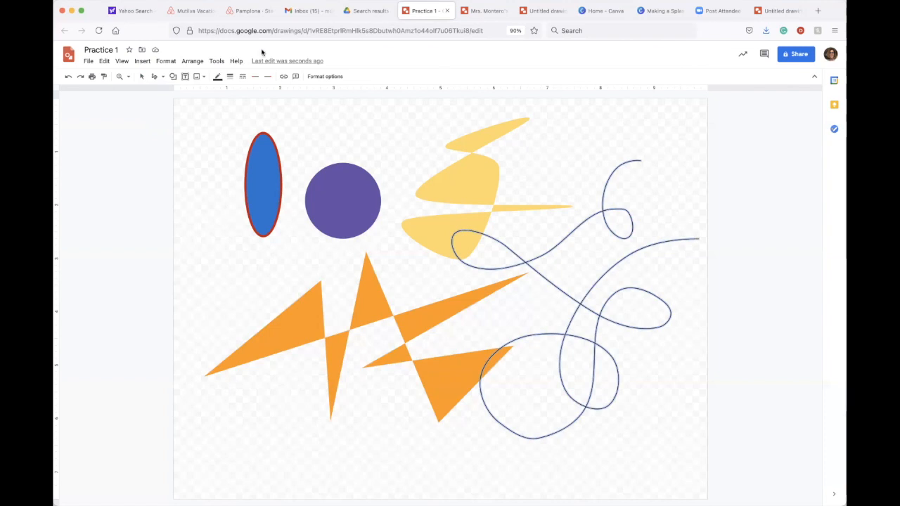
- Set the scribble's line color to dark green and its line weight to 4px
{"action": "left_click", "coordinate": [217, 76]}
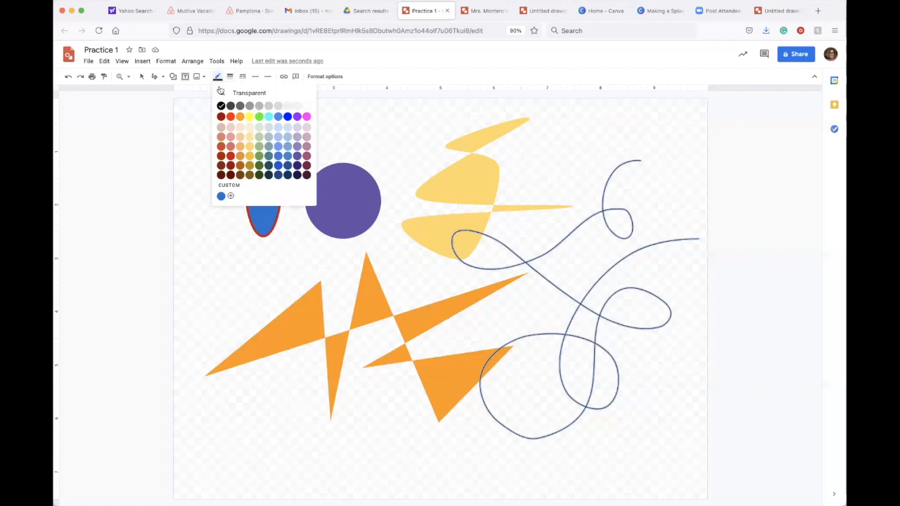
{"action": "left_click", "coordinate": [260, 161]}
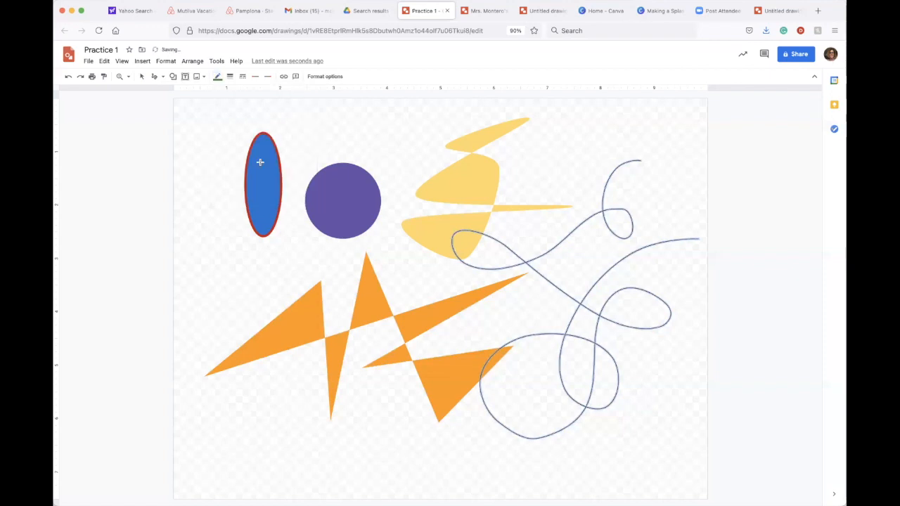
{"action": "left_click", "coordinate": [232, 76]}
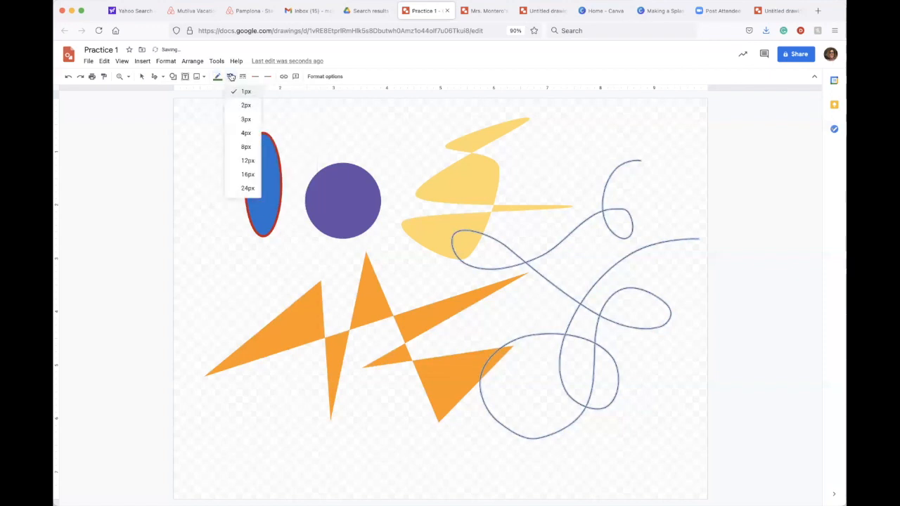
{"action": "left_click", "coordinate": [241, 133]}
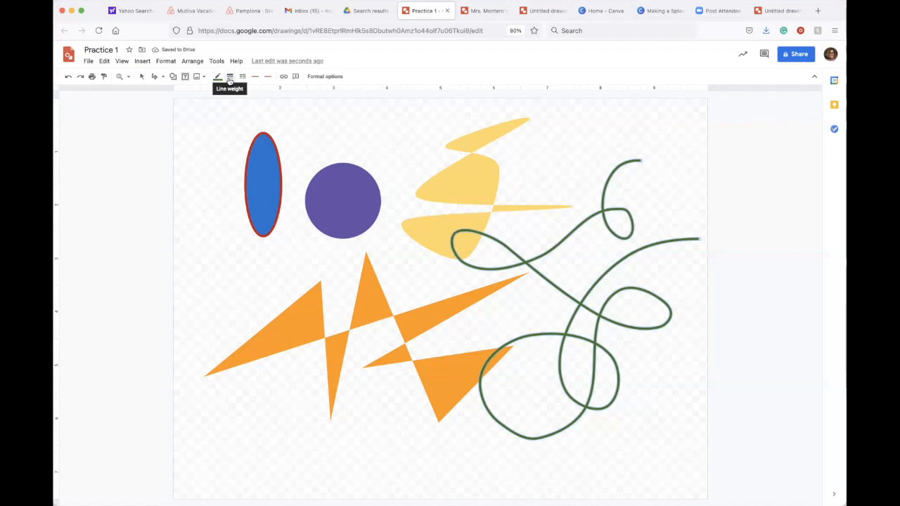
- Try the dotted, dashed, dash-dot and long-dash line styles on the scribble
{"action": "left_click", "coordinate": [243, 78]}
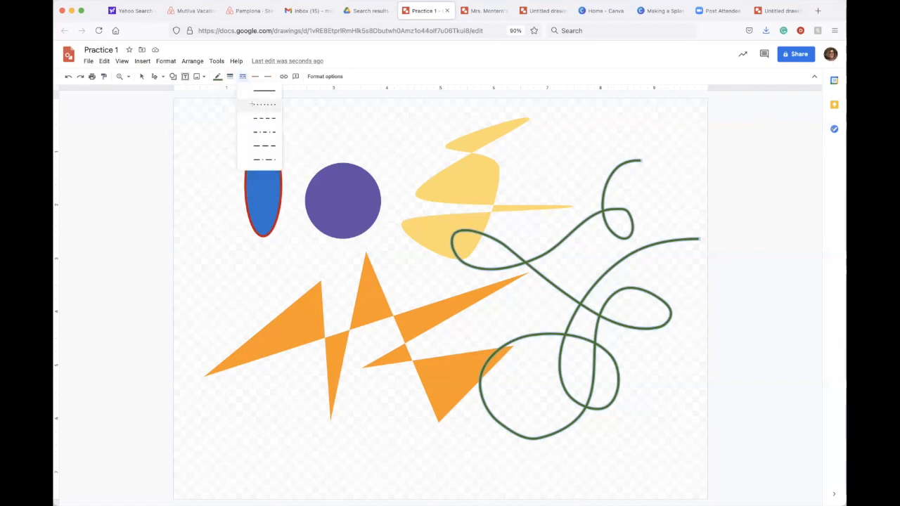
{"action": "left_click", "coordinate": [252, 104]}
{"action": "left_click", "coordinate": [243, 76]}
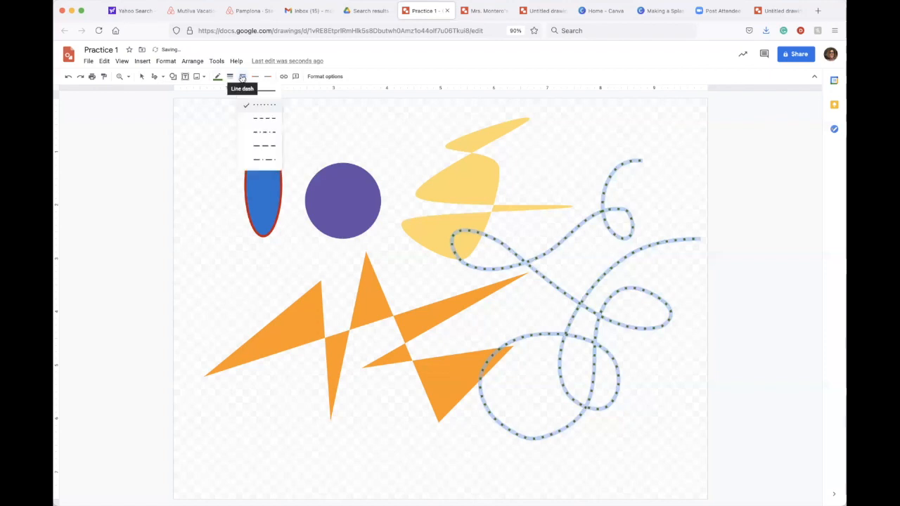
{"action": "left_click", "coordinate": [249, 114]}
{"action": "left_click", "coordinate": [242, 77]}
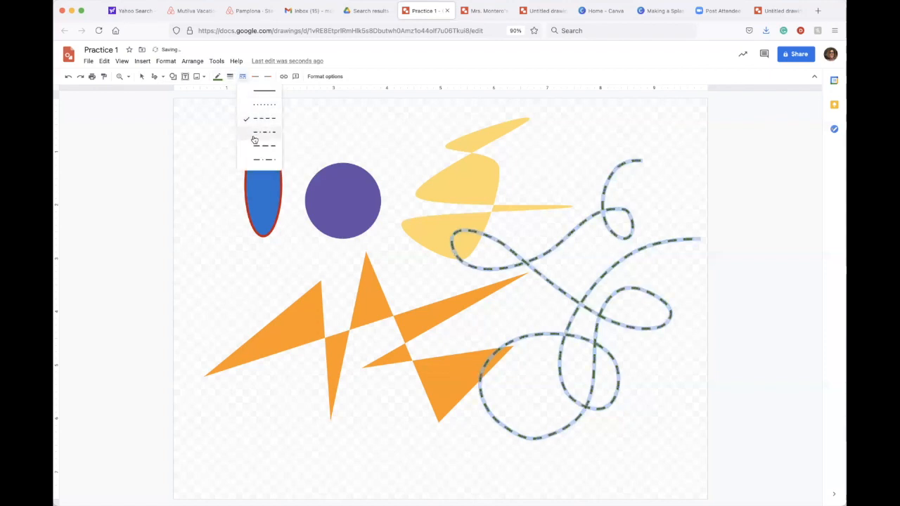
{"action": "left_click", "coordinate": [254, 131]}
{"action": "left_click", "coordinate": [242, 77]}
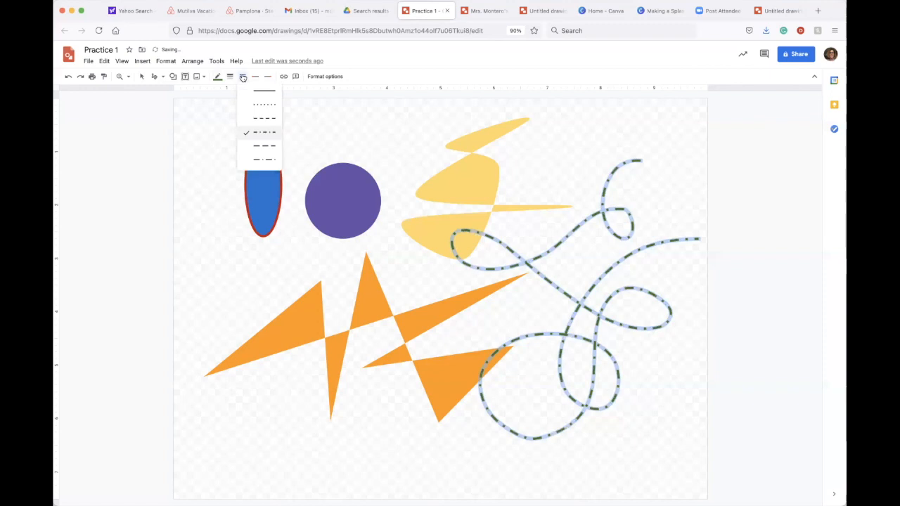
{"action": "left_click", "coordinate": [256, 145]}
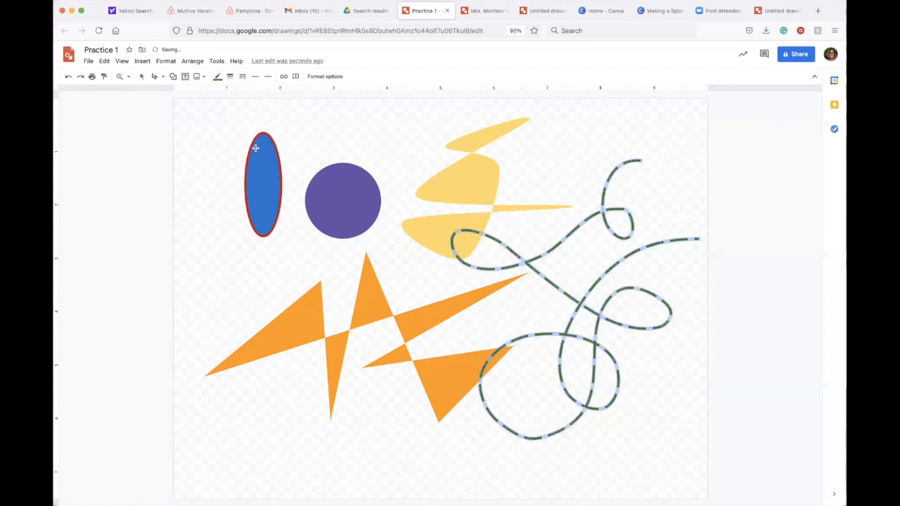
- Give the scribble the long dash-dot line style and a black line color
{"action": "left_click", "coordinate": [241, 77]}
{"action": "left_click", "coordinate": [253, 159]}
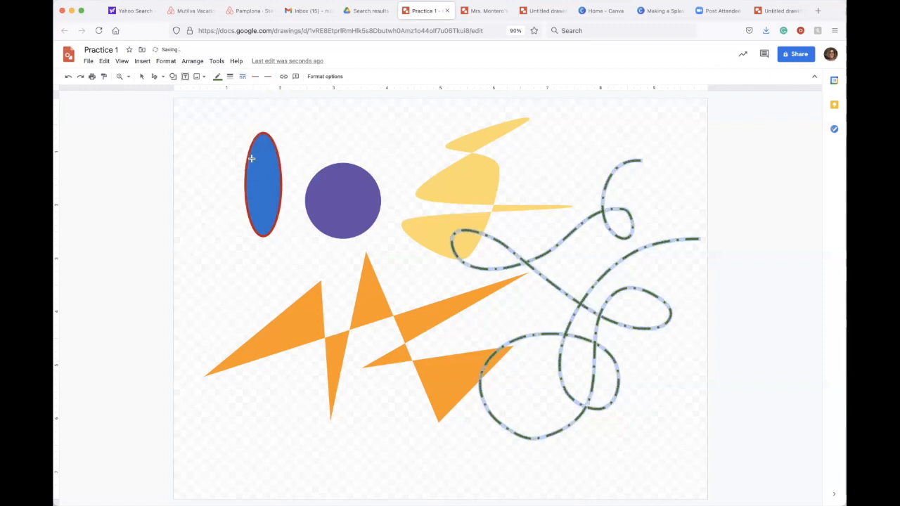
{"action": "left_click", "coordinate": [217, 77]}
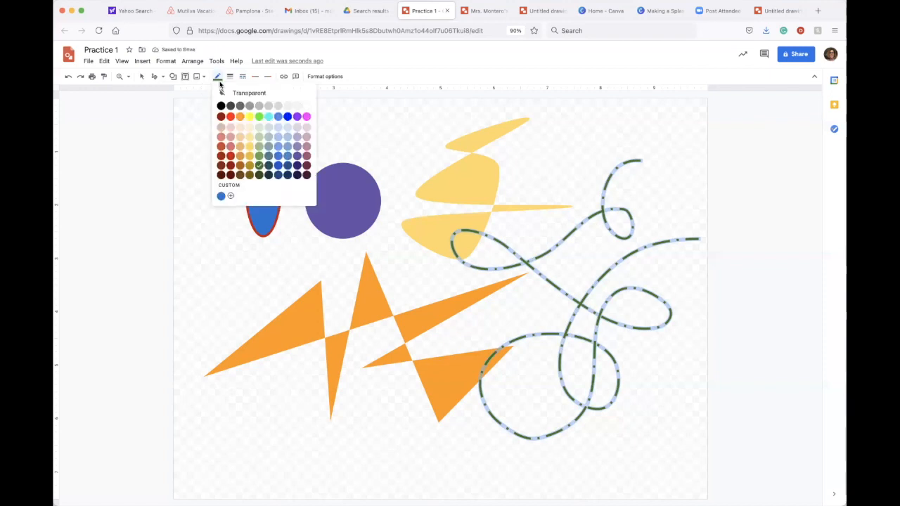
{"action": "left_click", "coordinate": [220, 106]}
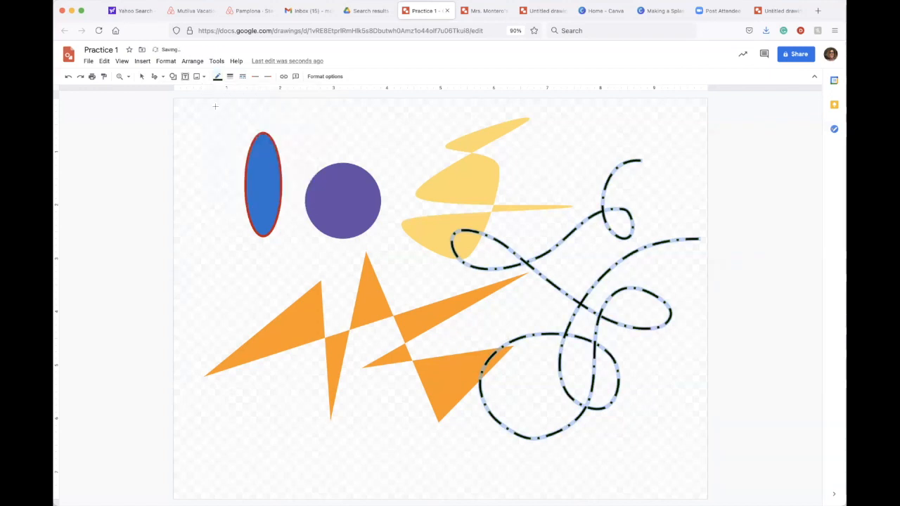
- Move the scribble about 5 inches left and 0.9 inch up so it overlaps the ellipse, circle and zigzag
{"action": "left_click", "coordinate": [141, 76]}
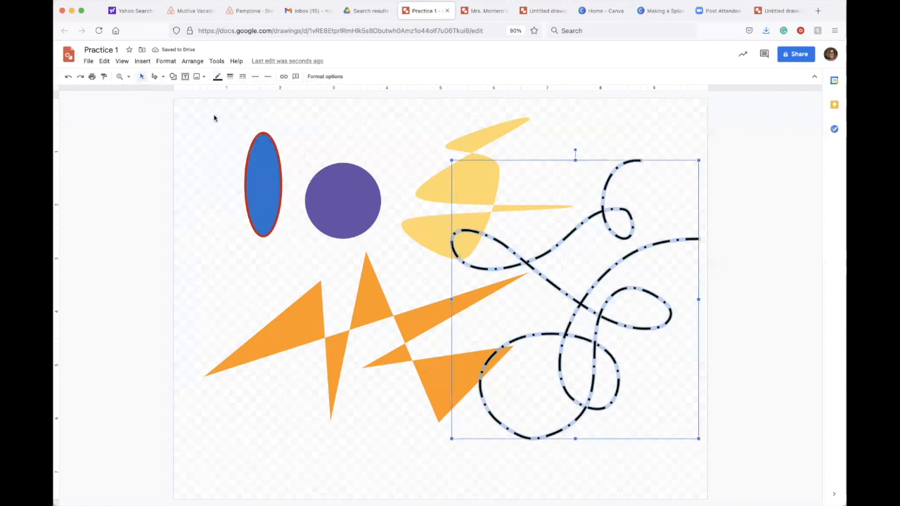
{"action": "left_click", "coordinate": [599, 129]}
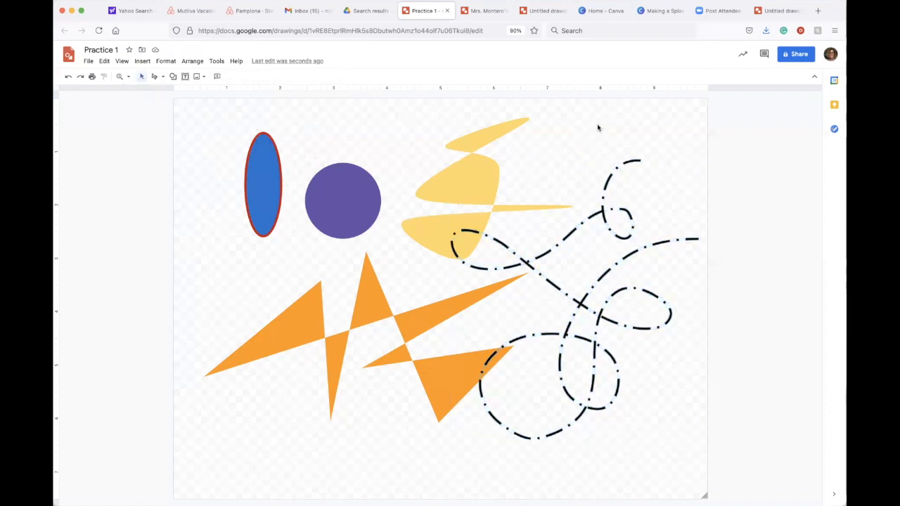
{"action": "left_click_drag", "start_coordinate": [602, 214], "coordinate": [337, 164]}
{"action": "left_click", "coordinate": [590, 280]}
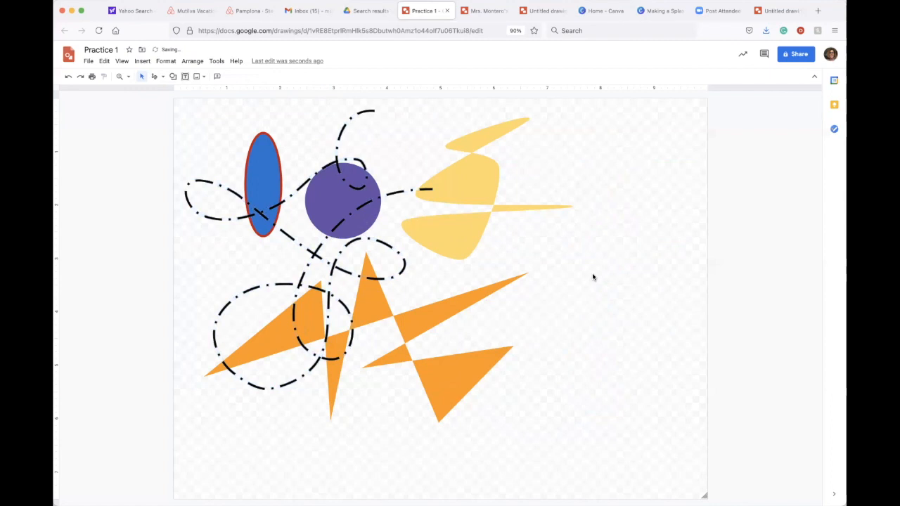
- Enlarge the yellow curved shape down and to the left to about 5.6 inches wide and 4.3 inches tall
{"action": "left_click", "coordinate": [455, 194]}
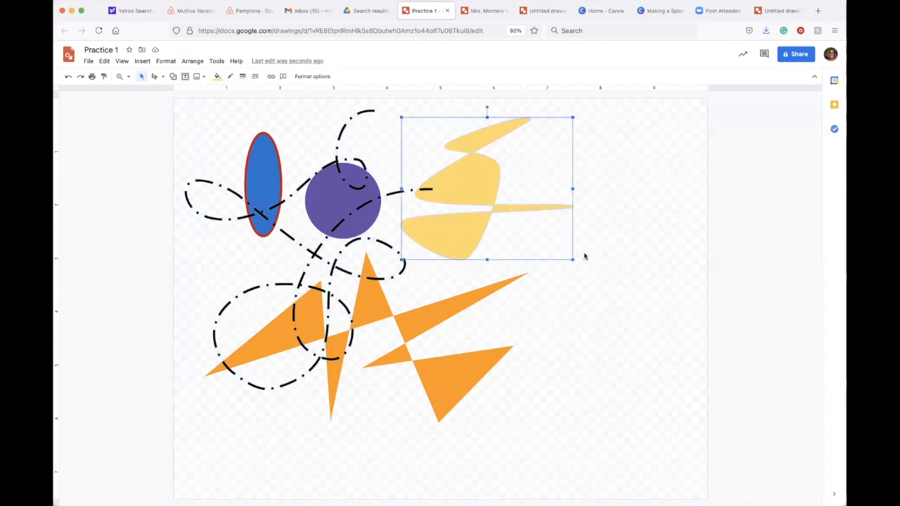
{"action": "left_click_drag", "start_coordinate": [401, 259], "coordinate": [277, 344]}
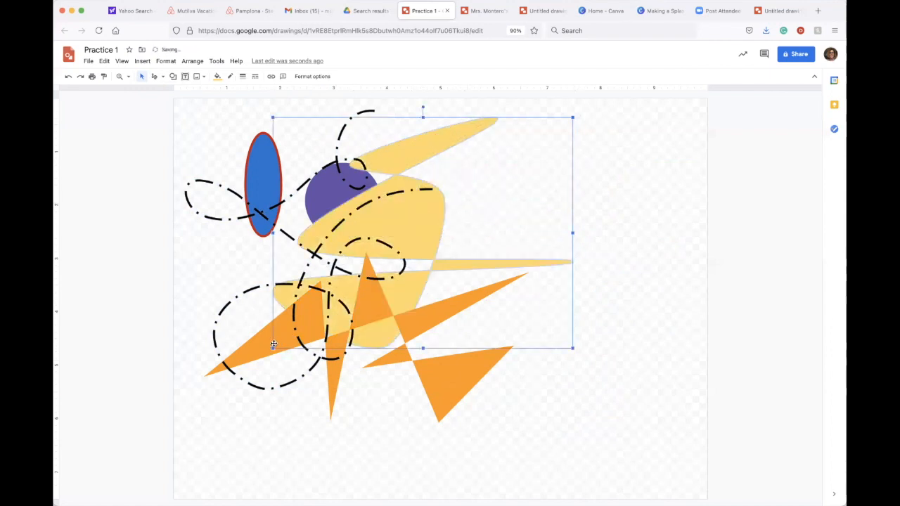
- Enlarge the orange zigzag to about 8 inches wide and 4.2 inches tall, and move it about 0.7 inch down and slightly left
{"action": "left_click", "coordinate": [448, 386]}
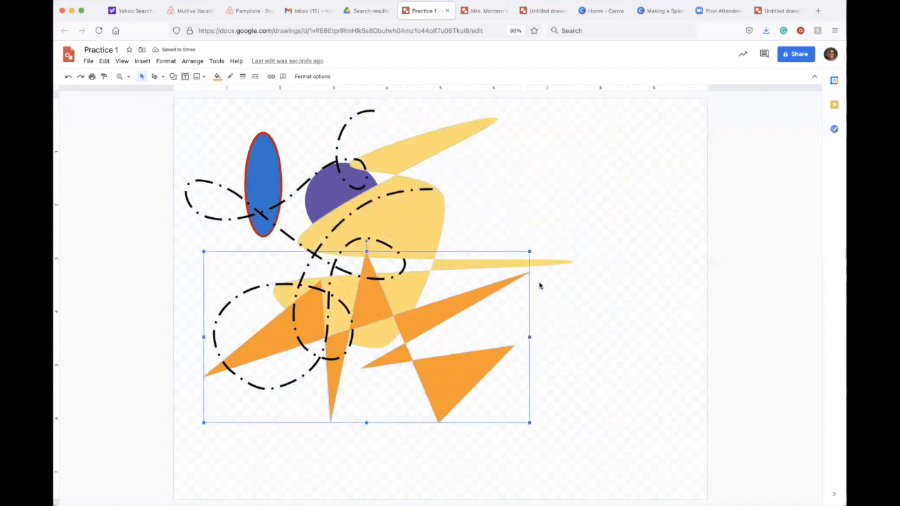
{"action": "left_click_drag", "start_coordinate": [530, 250], "coordinate": [632, 197]}
{"action": "left_click_drag", "start_coordinate": [500, 285], "coordinate": [485, 321]}
- Rotate the blue ellipse about 35 degrees counterclockwise, and enlarge it to about 1.7 by 2.6 inches in the canvas's upper-left corner
{"action": "left_click", "coordinate": [259, 148]}
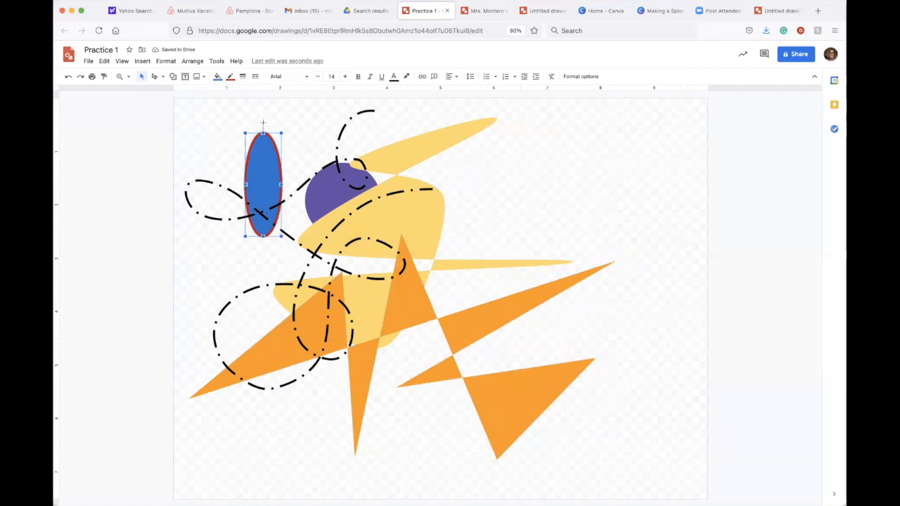
{"action": "left_click_drag", "start_coordinate": [263, 123], "coordinate": [227, 133]}
{"action": "left_click_drag", "start_coordinate": [277, 236], "coordinate": [256, 301]}
{"action": "left_click_drag", "start_coordinate": [253, 185], "coordinate": [257, 148]}
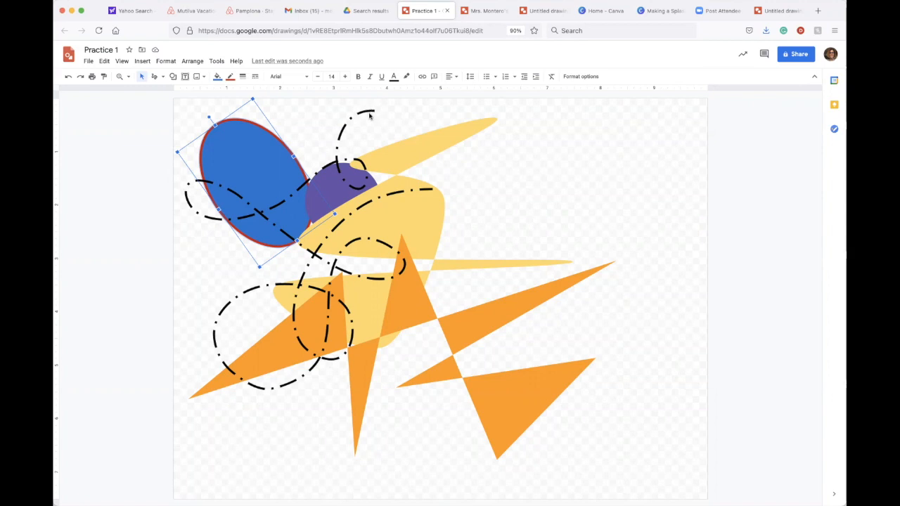
{"action": "left_click", "coordinate": [285, 111]}
- Draw a tall triangle about 1.6 inches wide and 3.6 inches tall over the right ends of the curved and zigzag shapes
{"action": "left_click", "coordinate": [173, 76]}
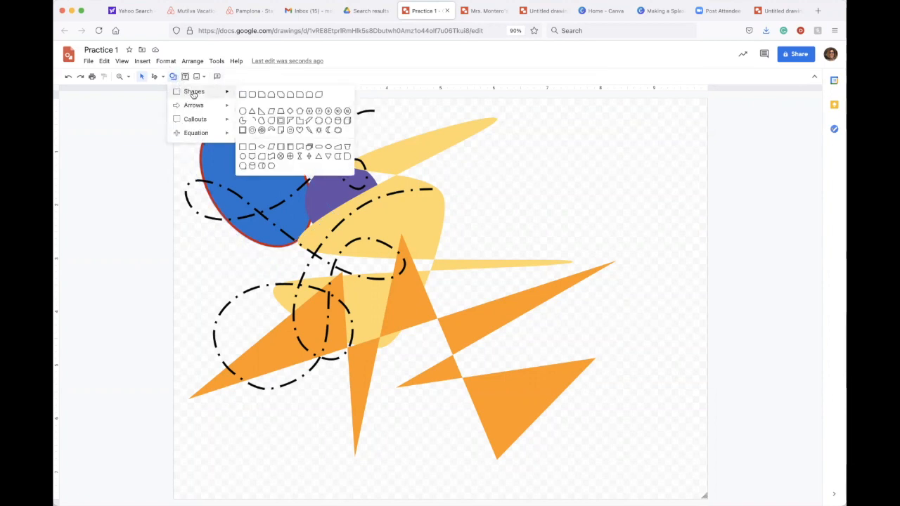
{"action": "left_click", "coordinate": [253, 112]}
{"action": "left_click_drag", "start_coordinate": [503, 144], "coordinate": [592, 338]}
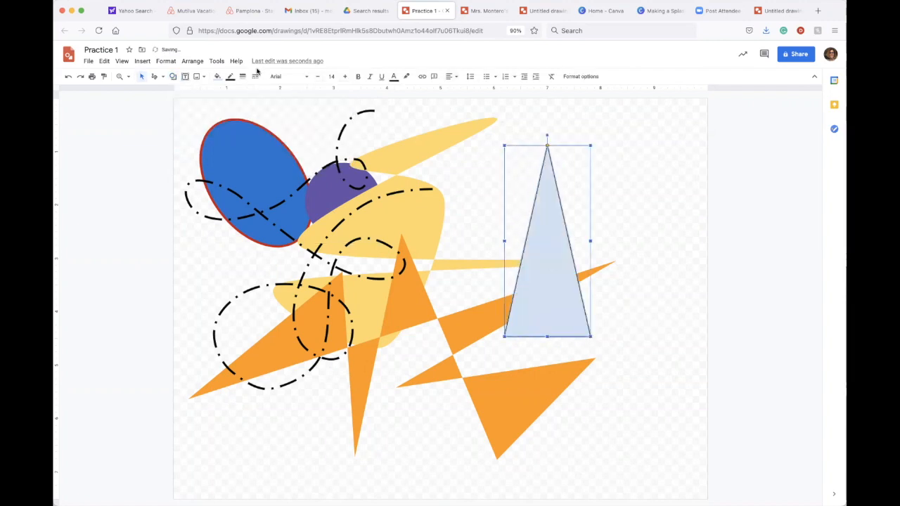
- Fill the triangle with the custom purple #8239b3ff
{"action": "left_click", "coordinate": [219, 76]}
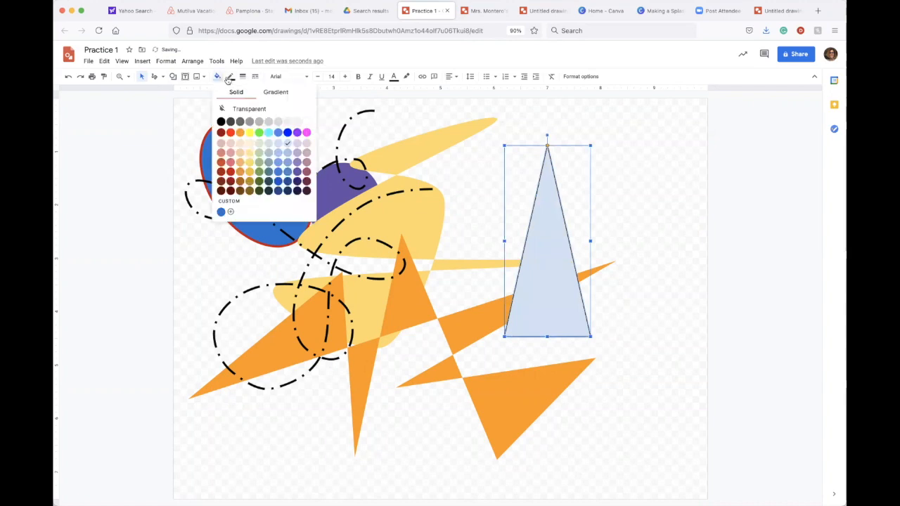
{"action": "left_click", "coordinate": [296, 132]}
{"action": "left_click", "coordinate": [218, 77]}
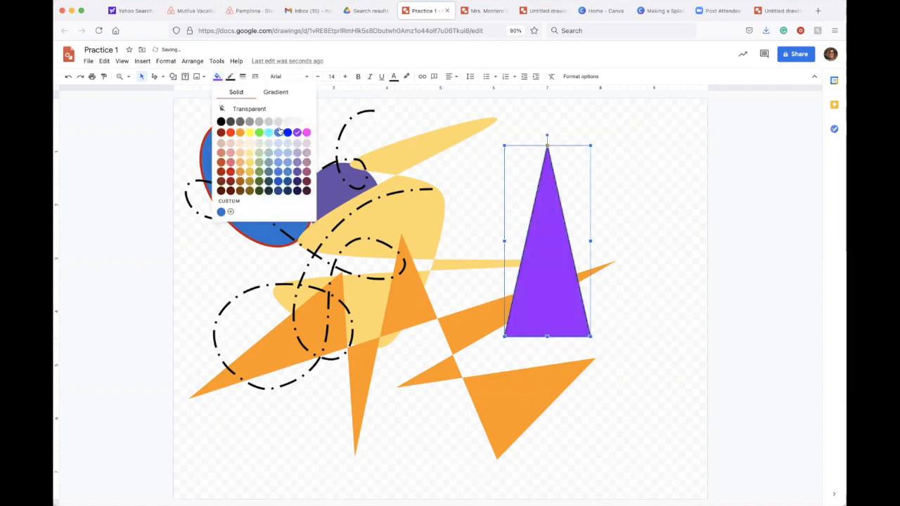
{"action": "left_click", "coordinate": [229, 213]}
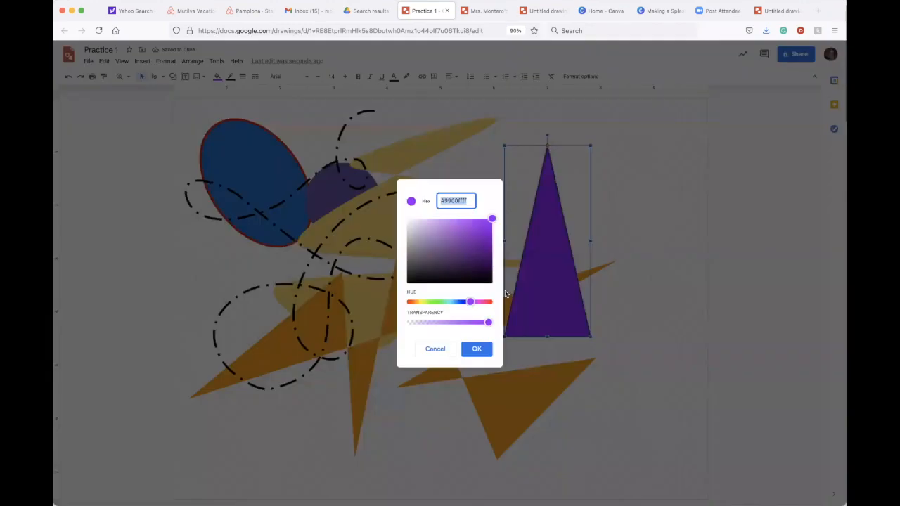
{"action": "left_click_drag", "start_coordinate": [492, 222], "coordinate": [465, 238]}
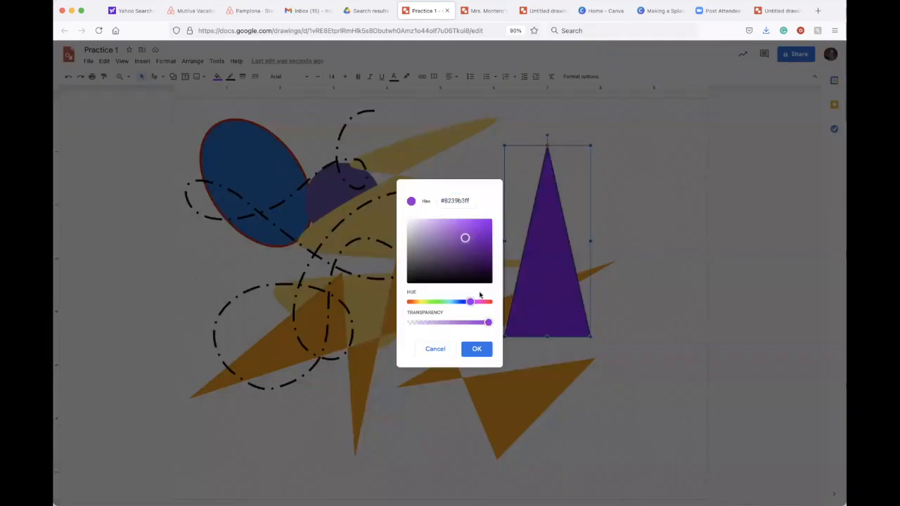
{"action": "left_click", "coordinate": [477, 349]}
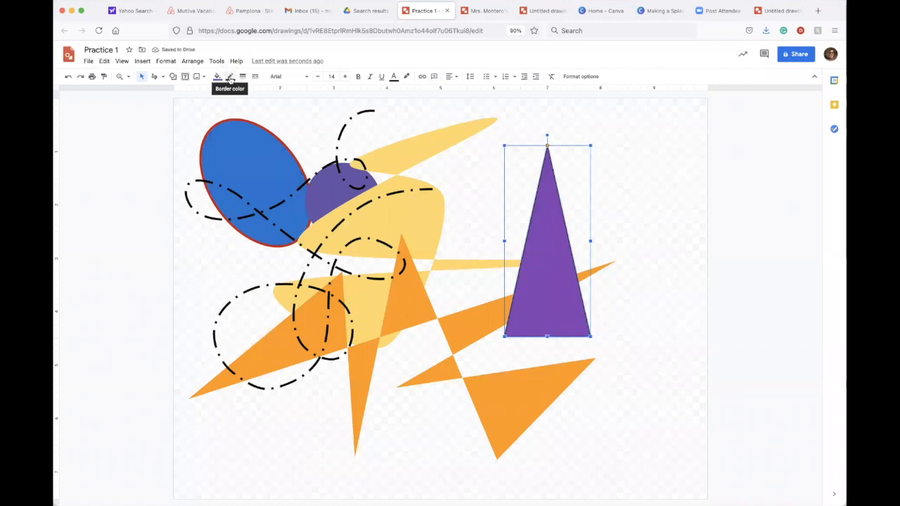
- Give the triangle a white border with a weight of 4px
{"action": "left_click", "coordinate": [230, 78]}
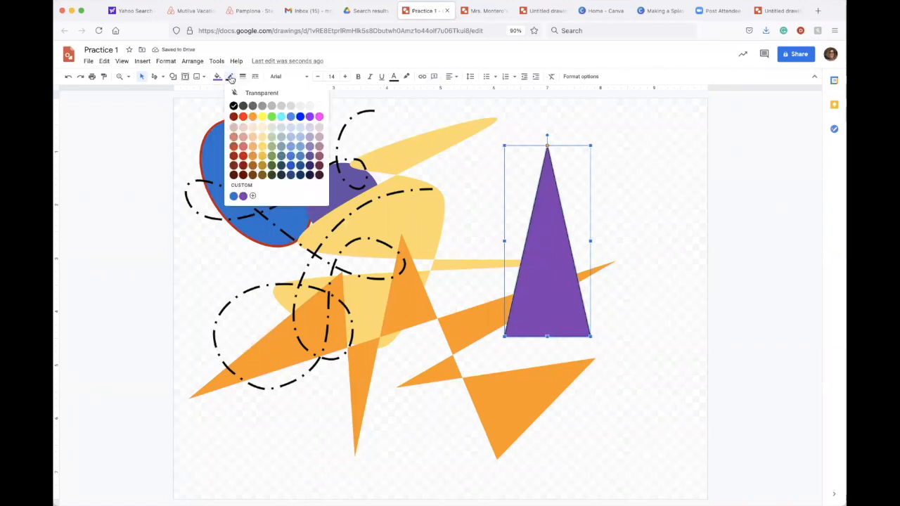
{"action": "left_click", "coordinate": [319, 107]}
{"action": "left_click", "coordinate": [242, 77]}
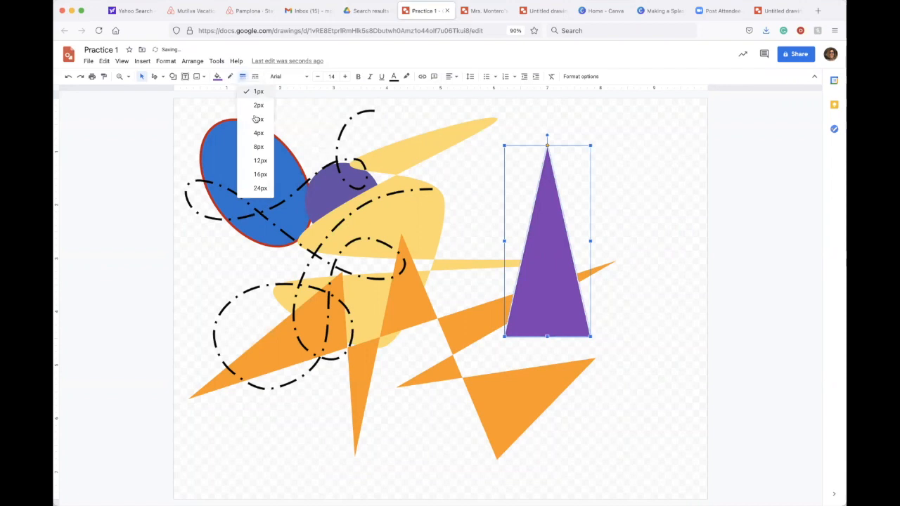
{"action": "left_click", "coordinate": [258, 133]}
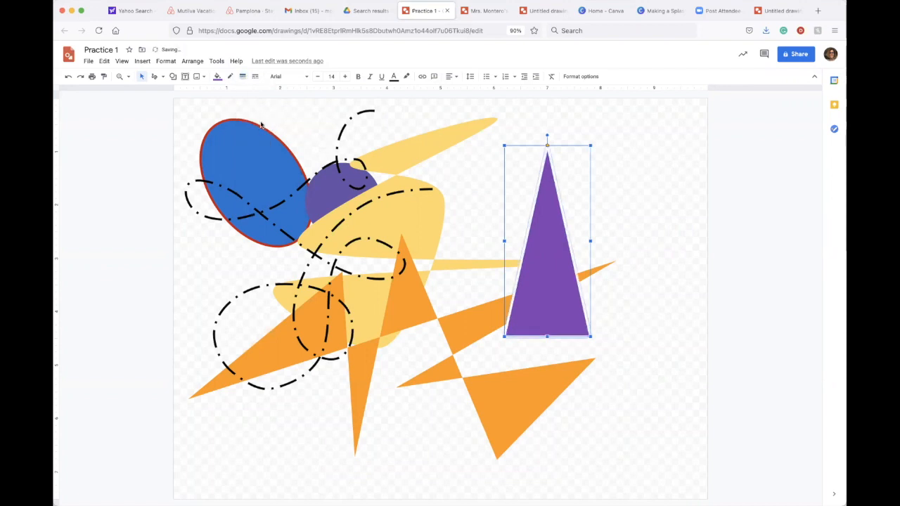
{"action": "left_click", "coordinate": [629, 138]}
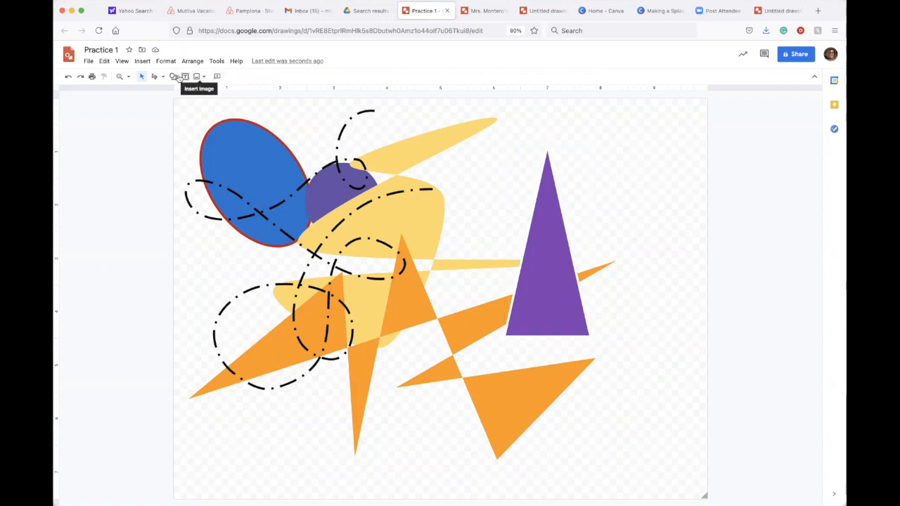
- Draw a trapezoid about 1.1 inches wide and 2.3 inches tall over the zigzag's lower-left part, and fill it with medium blue
{"action": "left_click", "coordinate": [173, 76]}
{"action": "mouse_move", "coordinate": [194, 95]}
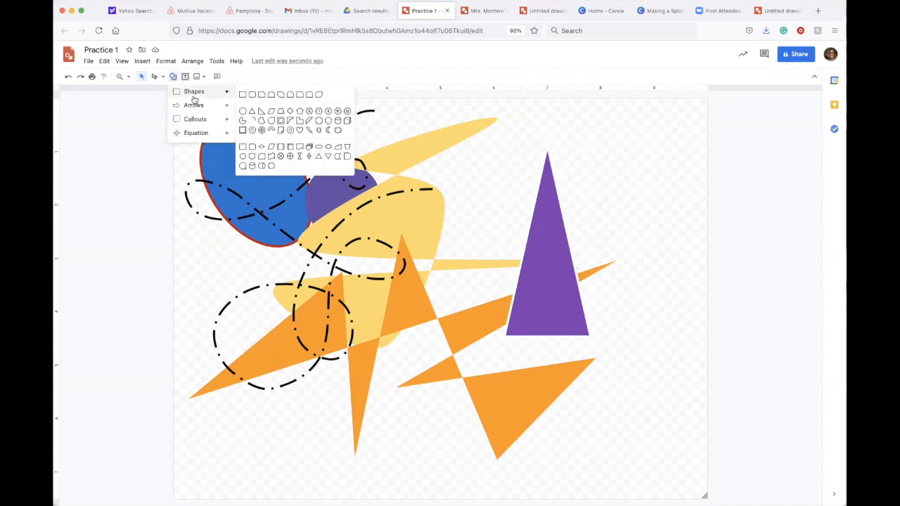
{"action": "left_click", "coordinate": [281, 111]}
{"action": "left_click_drag", "start_coordinate": [263, 342], "coordinate": [320, 461]}
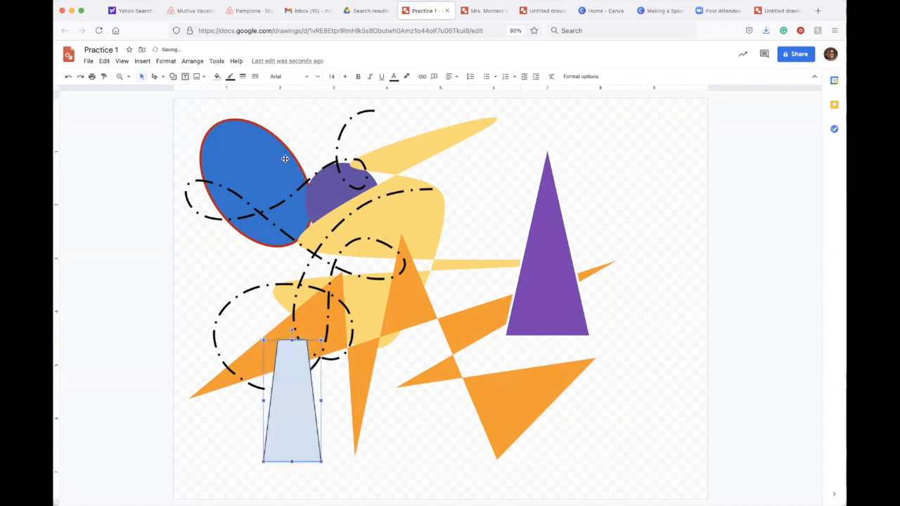
{"action": "left_click", "coordinate": [218, 77]}
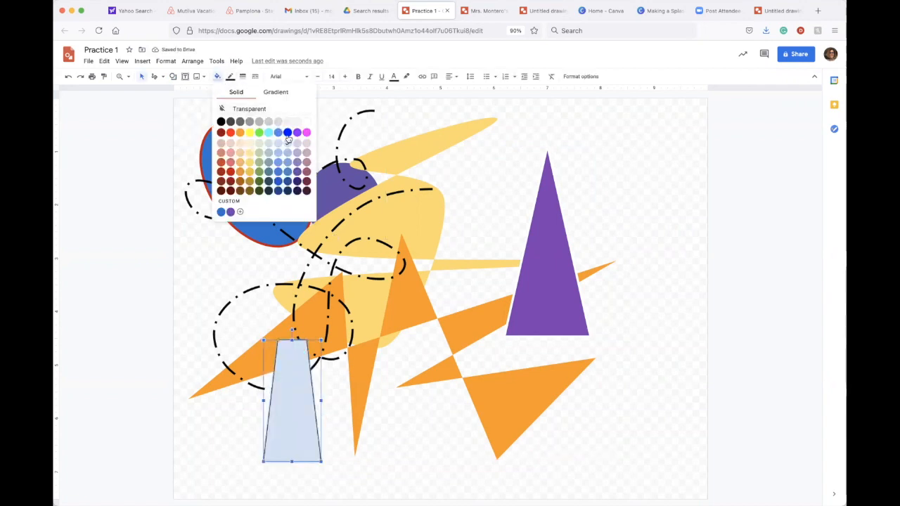
{"action": "left_click", "coordinate": [287, 173]}
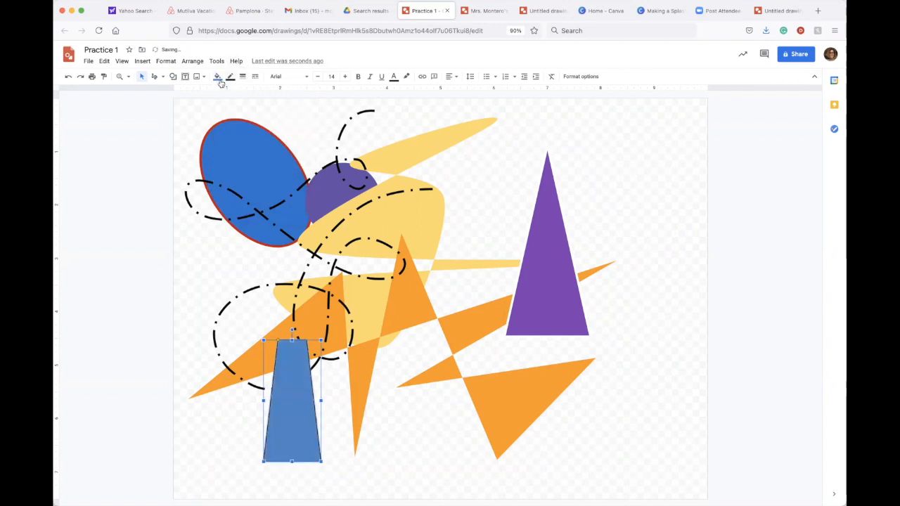
- Fill the trapezoid with teal and give it a thicker light yellow border
{"action": "left_click", "coordinate": [218, 76]}
{"action": "left_click", "coordinate": [269, 171]}
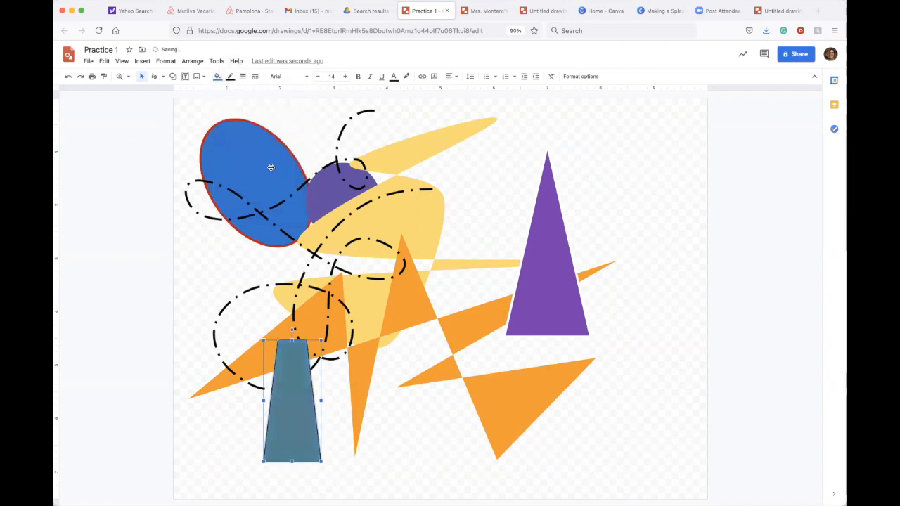
{"action": "left_click", "coordinate": [230, 75]}
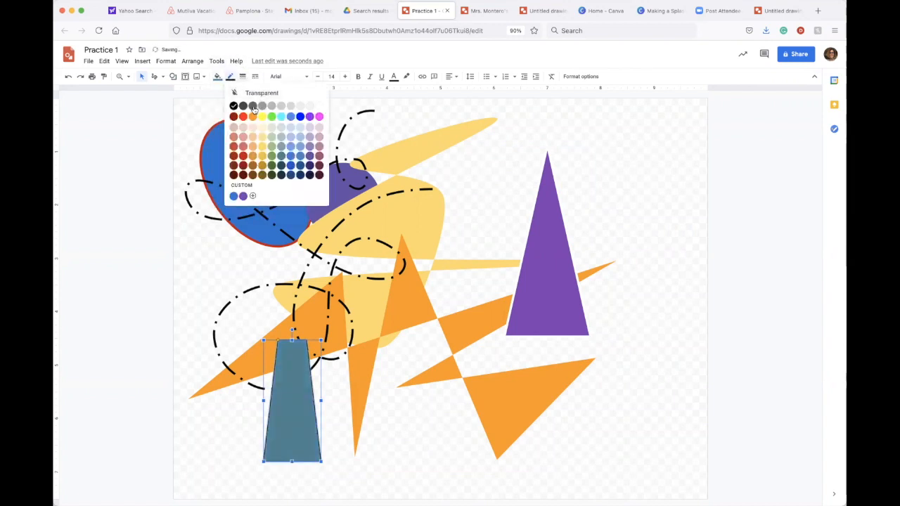
{"action": "left_click", "coordinate": [265, 150]}
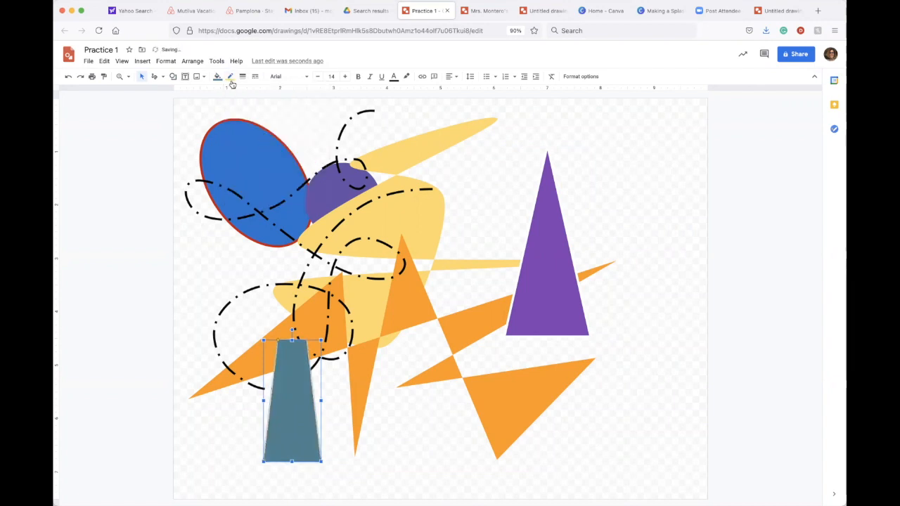
{"action": "left_click", "coordinate": [242, 76]}
{"action": "left_click", "coordinate": [259, 133]}
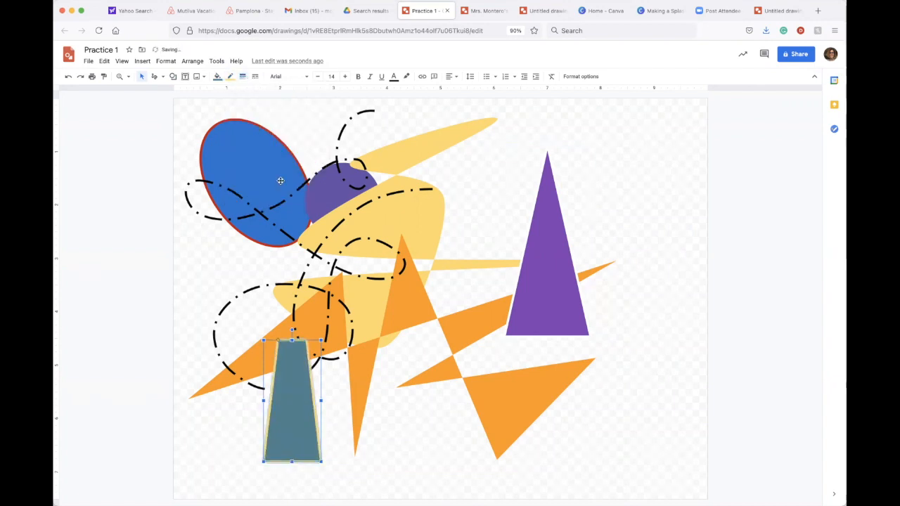
- Move the trapezoid to the lower middle of the drawing and enlarge it to about 1.9 inches wide and 4.1 inches tall
{"action": "left_click_drag", "start_coordinate": [308, 378], "coordinate": [419, 411]}
{"action": "left_click_drag", "start_coordinate": [440, 378], "coordinate": [485, 278]}
{"action": "left_click_drag", "start_coordinate": [418, 361], "coordinate": [410, 357]}
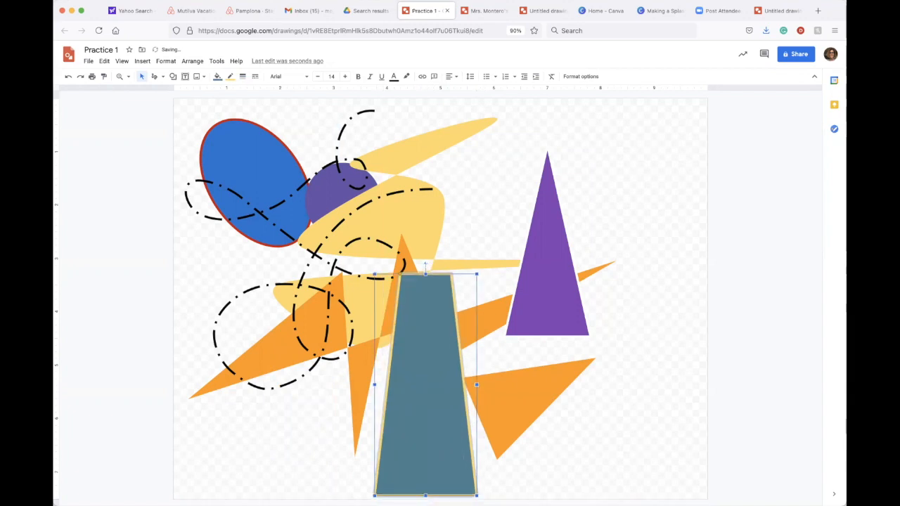
- Rotate the trapezoid a quarter turn so its narrow end faces left, placing it in the drawing's lower-right area
{"action": "left_click_drag", "start_coordinate": [424, 264], "coordinate": [319, 385]}
{"action": "left_click_drag", "start_coordinate": [408, 381], "coordinate": [577, 422]}
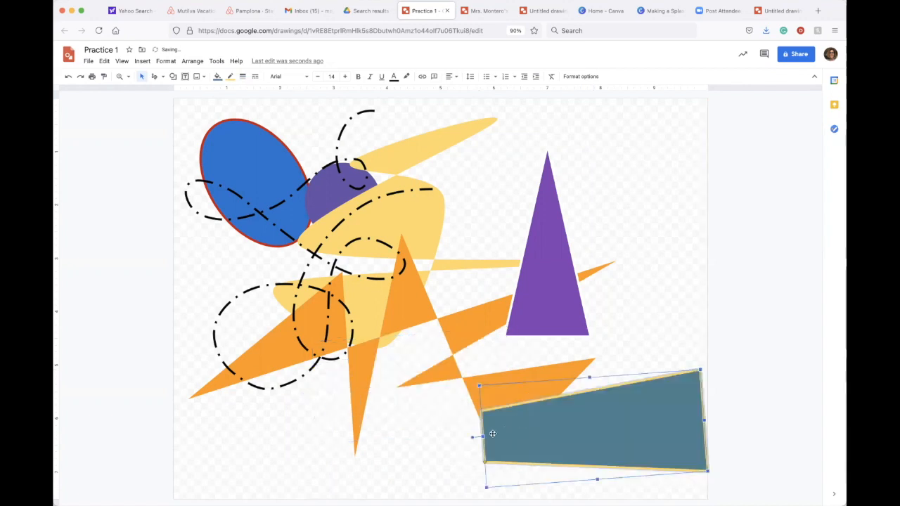
{"action": "left_click_drag", "start_coordinate": [472, 436], "coordinate": [480, 426]}
- Move the trapezoid to the canvas's upper-right corner and shrink it to about 3.3 inches wide and 0.9 inches tall
{"action": "left_click_drag", "start_coordinate": [544, 426], "coordinate": [547, 409]}
{"action": "left_click_drag", "start_coordinate": [547, 268], "coordinate": [546, 151]}
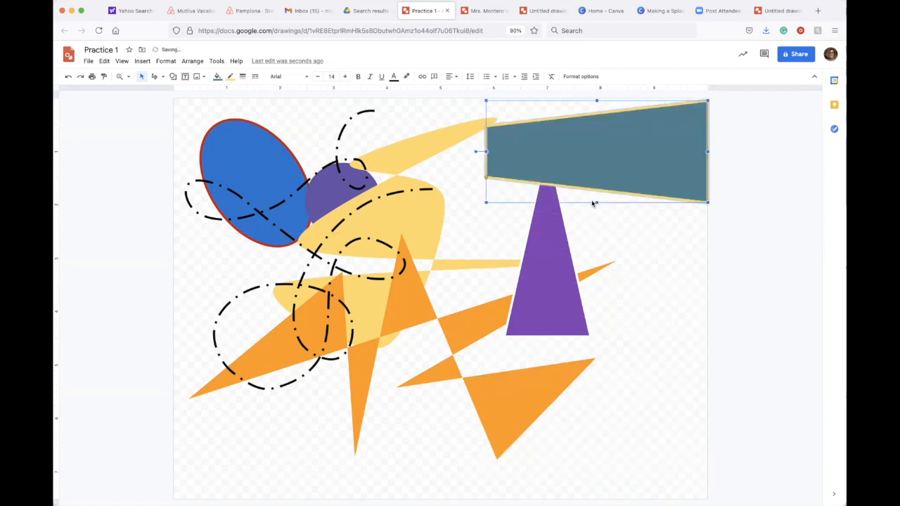
{"action": "left_click_drag", "start_coordinate": [596, 202], "coordinate": [594, 151]}
{"action": "left_click_drag", "start_coordinate": [484, 125], "coordinate": [533, 127]}
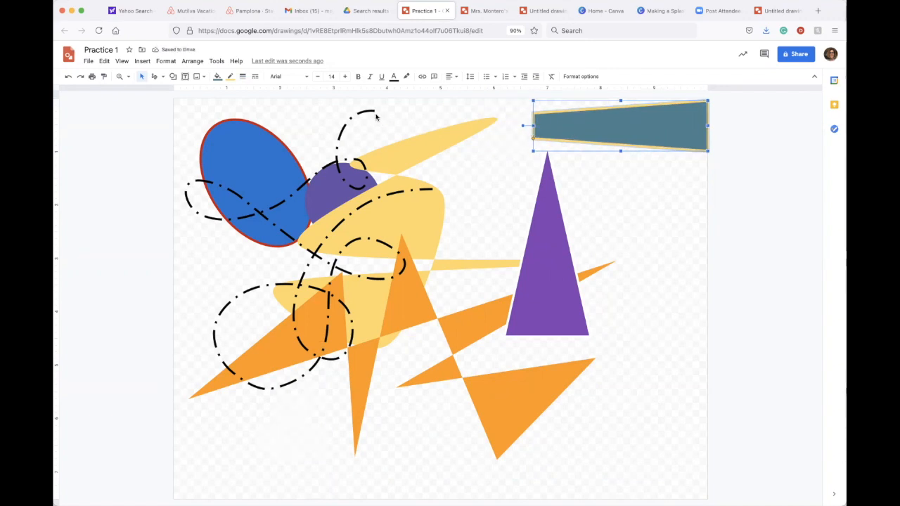
- Draw a looping scribble about 3.7 inches wide and 4.6 inches tall from the canvas's right edge across the purple triangle's base to the bottom edge
{"action": "left_click", "coordinate": [156, 76]}
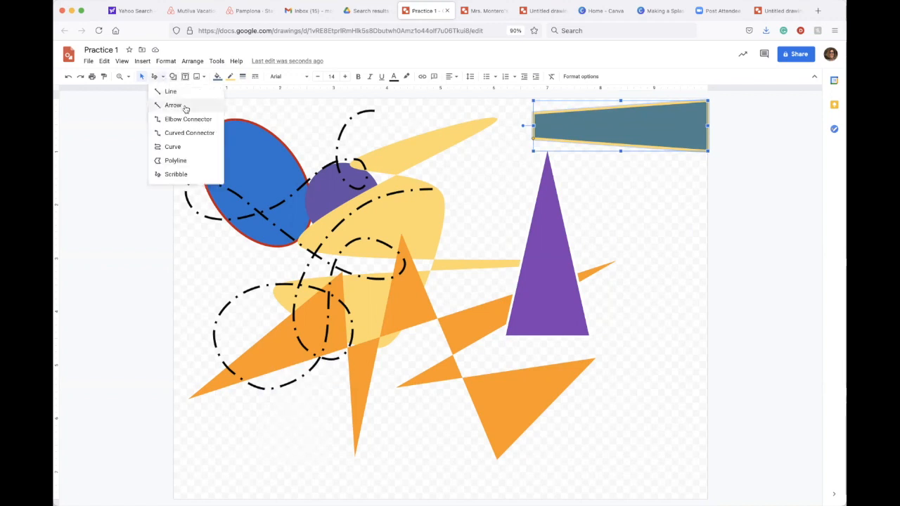
{"action": "left_click", "coordinate": [174, 175]}
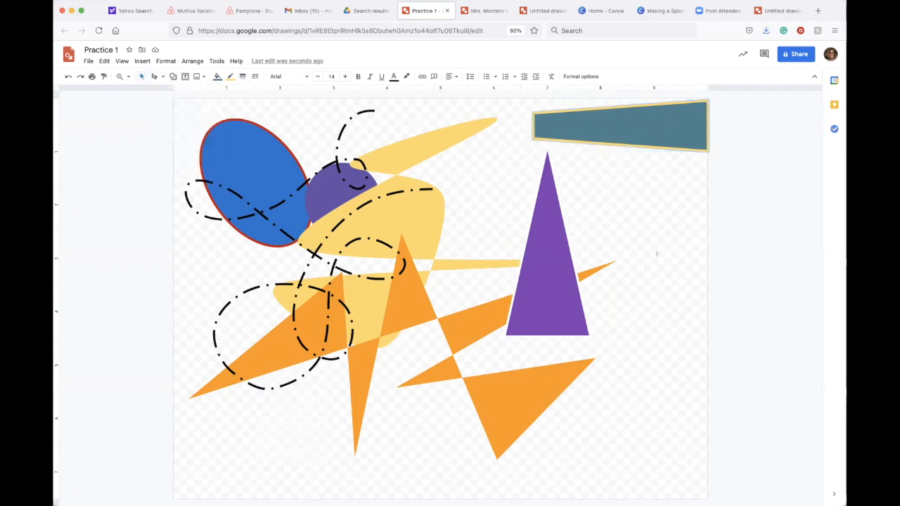
{"action": "mouse_move", "coordinate": [708, 285]}
{"action": "left_mouse_down"}
{"action": "mouse_move", "coordinate": [581, 274]}
{"action": "mouse_move", "coordinate": [610, 284]}
{"action": "left_mouse_up"}
{"action": "left_click_drag", "start_coordinate": [563, 409], "coordinate": [521, 395]}
{"action": "mouse_move", "coordinate": [508, 360]}
{"action": "left_mouse_down"}
{"action": "mouse_move", "coordinate": [532, 327]}
{"action": "mouse_move", "coordinate": [639, 343]}
{"action": "left_mouse_up"}
{"action": "mouse_move", "coordinate": [615, 286]}
{"action": "left_mouse_down"}
{"action": "mouse_move", "coordinate": [566, 320]}
{"action": "mouse_move", "coordinate": [563, 371]}
{"action": "mouse_move", "coordinate": [578, 434]}
{"action": "mouse_move", "coordinate": [645, 504]}
{"action": "left_mouse_up"}
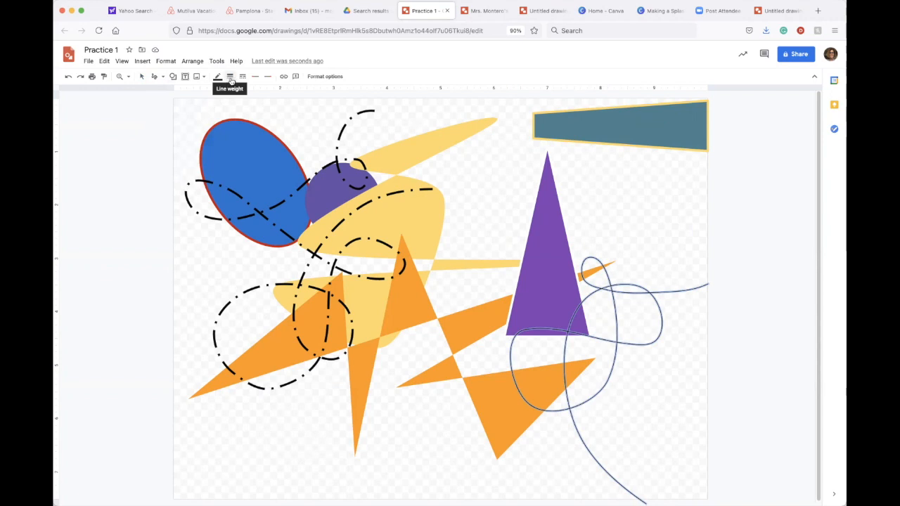
- Thicken the looping scribble's line and deselect it
{"action": "left_click", "coordinate": [230, 78]}
{"action": "left_click", "coordinate": [240, 120]}
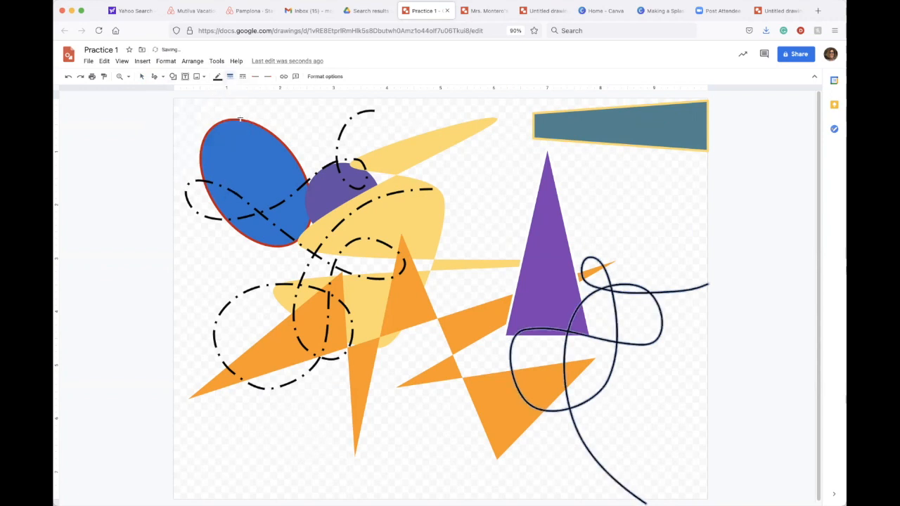
{"action": "left_click", "coordinate": [142, 78]}
{"action": "key", "text": "Escape"}
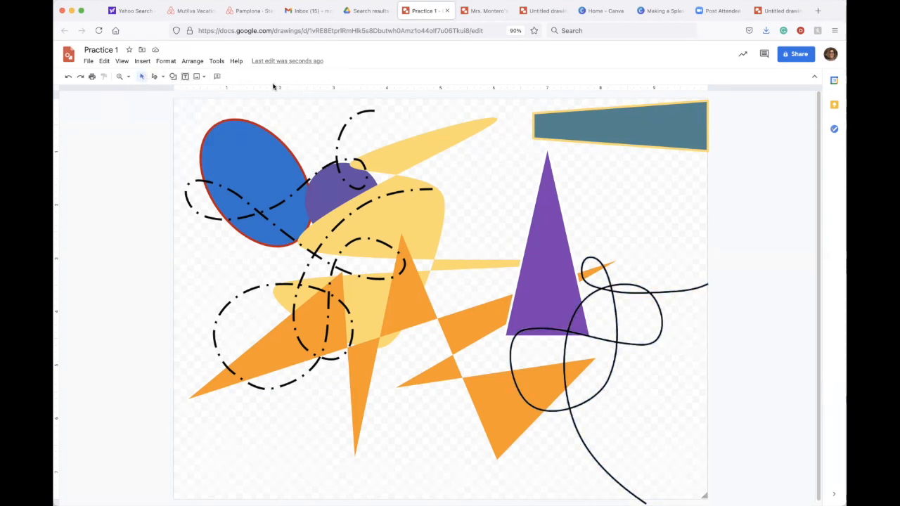
{"action": "left_click", "coordinate": [174, 76]}
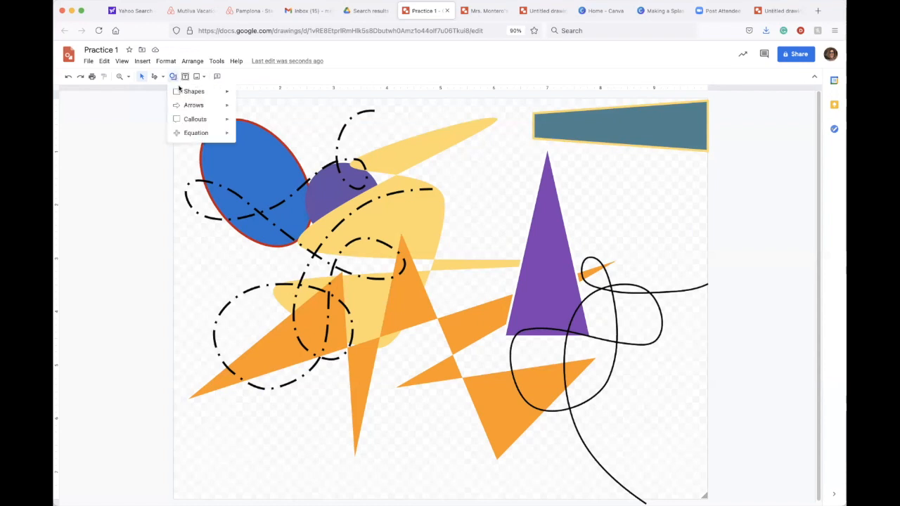
{"action": "mouse_move", "coordinate": [181, 92]}
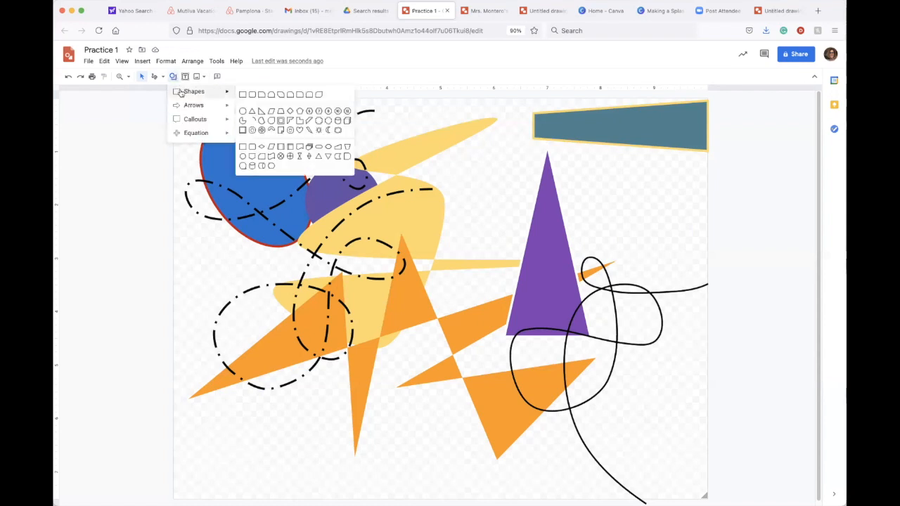
{"action": "left_click", "coordinate": [263, 148]}
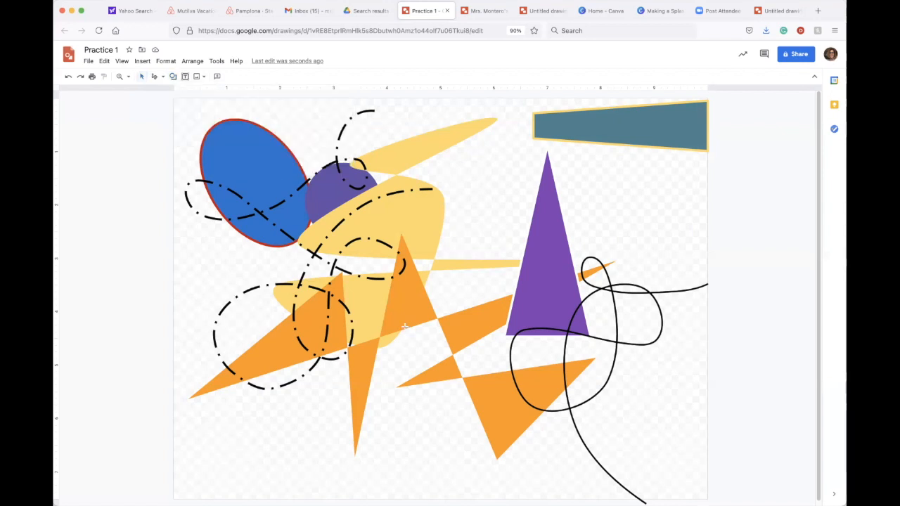
- Draw a 16-point star about 3.5 inches wide and 1.8 inches tall over the zigzag's lowest point near the canvas's bottom edge
{"action": "left_click", "coordinate": [174, 76]}
{"action": "mouse_move", "coordinate": [213, 93]}
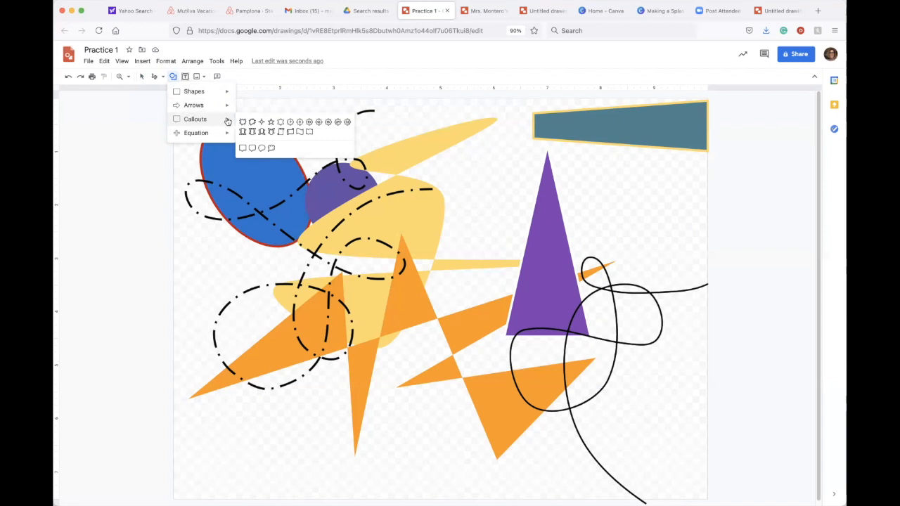
{"action": "left_click", "coordinate": [327, 122]}
{"action": "left_click_drag", "start_coordinate": [395, 400], "coordinate": [584, 495]}
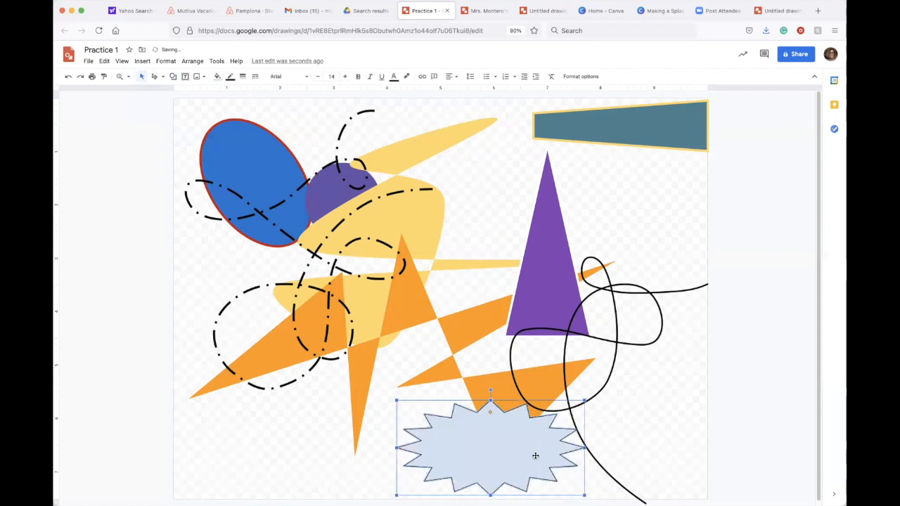
- Fill the 16-point star with dark red and make its border transparent
{"action": "left_click", "coordinate": [222, 76]}
{"action": "left_click", "coordinate": [233, 134]}
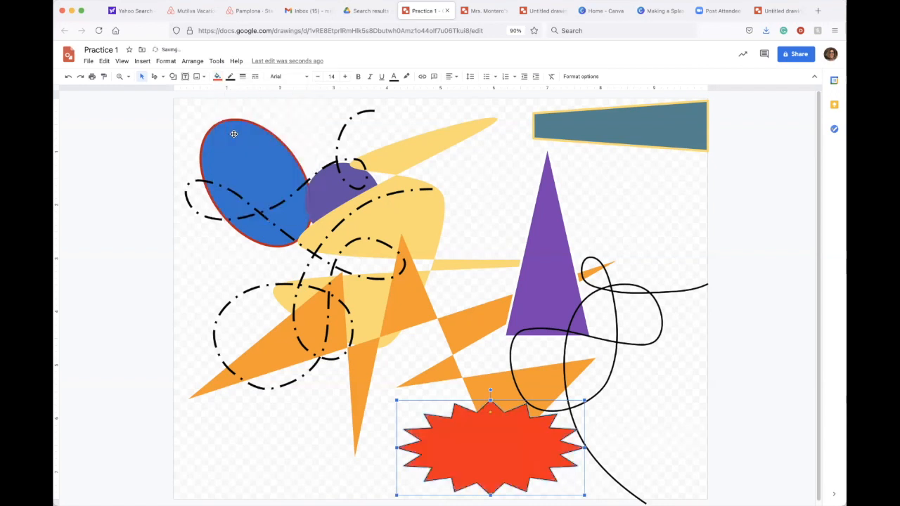
{"action": "left_click", "coordinate": [217, 76]}
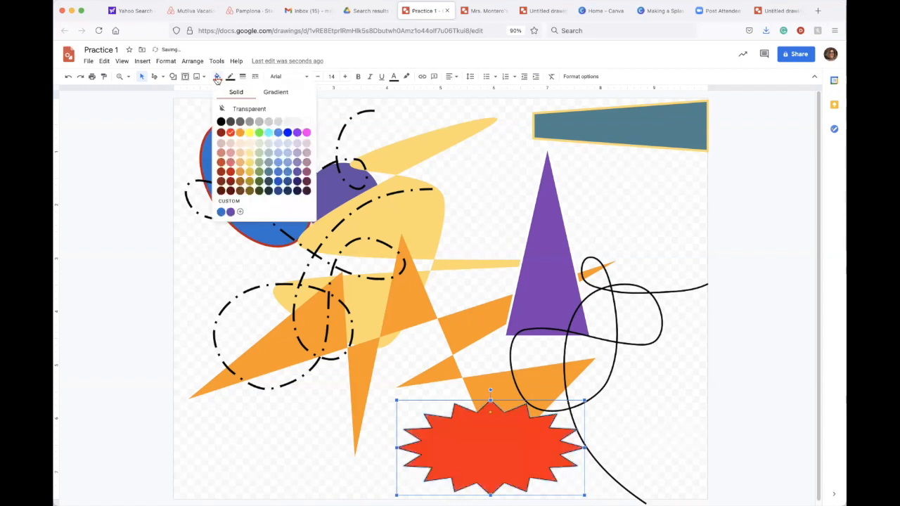
{"action": "left_click", "coordinate": [231, 180]}
{"action": "left_click", "coordinate": [230, 76]}
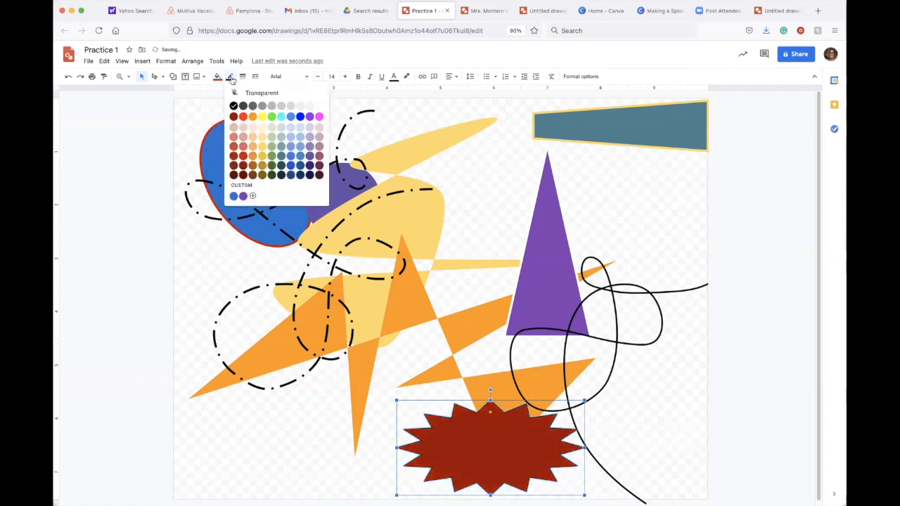
{"action": "left_click", "coordinate": [236, 94]}
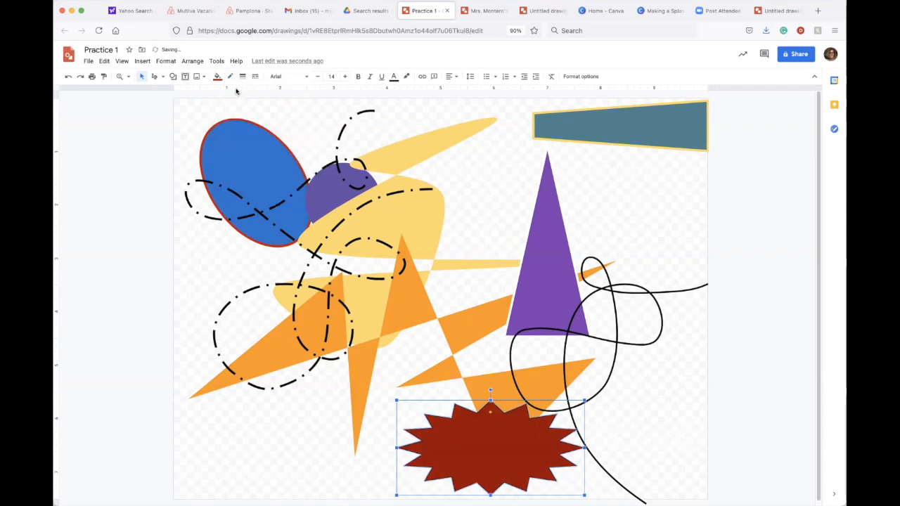
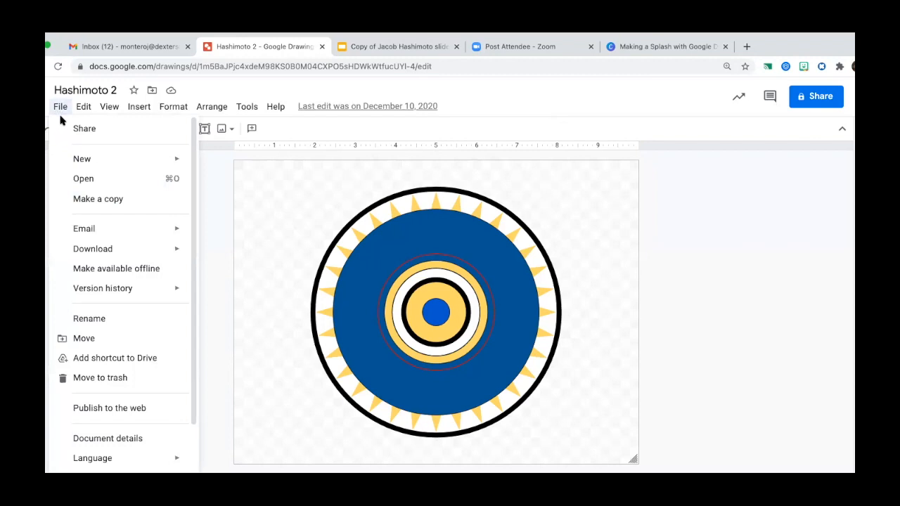
- Create a new drawing and draw a hexagon about 5.3 inches wide and 4.4 inches tall in the middle of the canvas
{"action": "mouse_move", "coordinate": [82, 160]}
{"action": "left_click", "coordinate": [221, 166]}
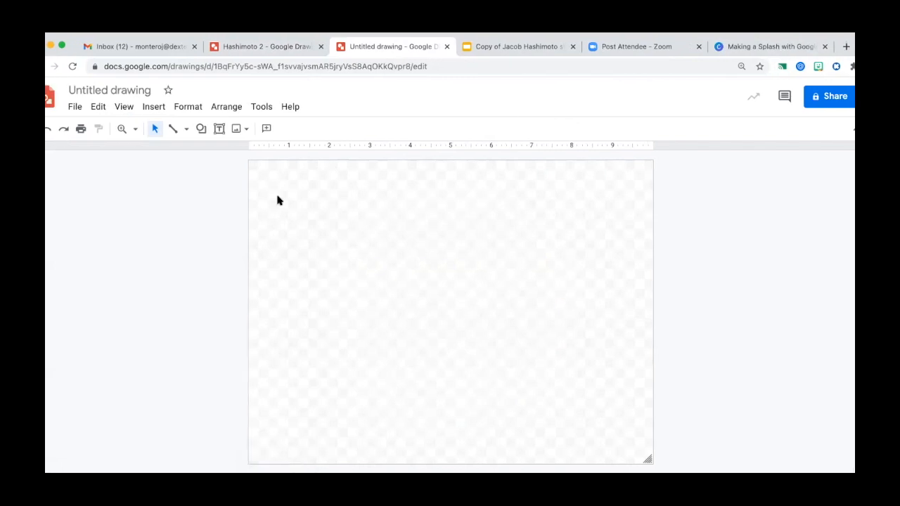
{"action": "left_click", "coordinate": [201, 130]}
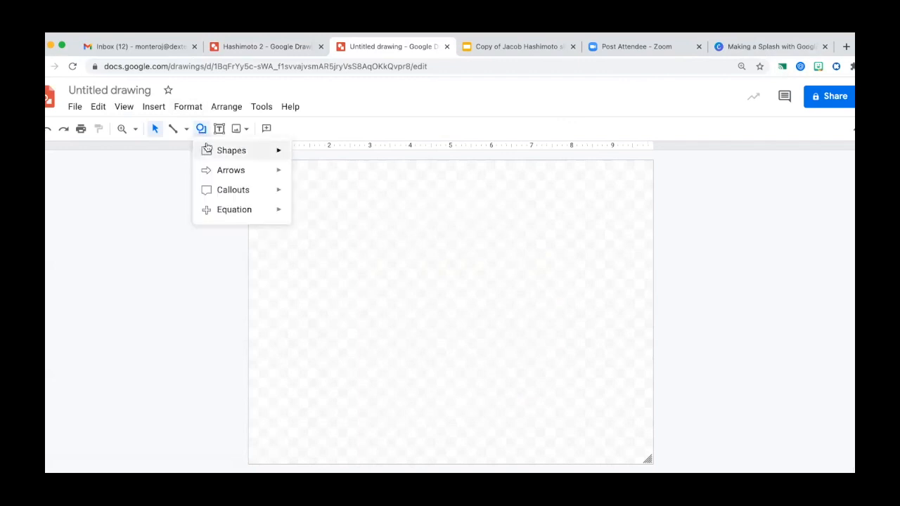
{"action": "mouse_move", "coordinate": [209, 151]}
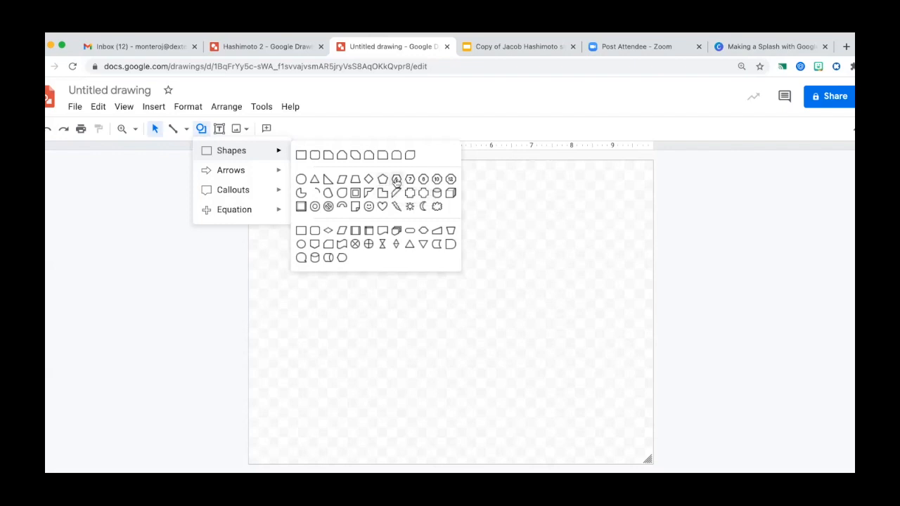
{"action": "left_click", "coordinate": [396, 180]}
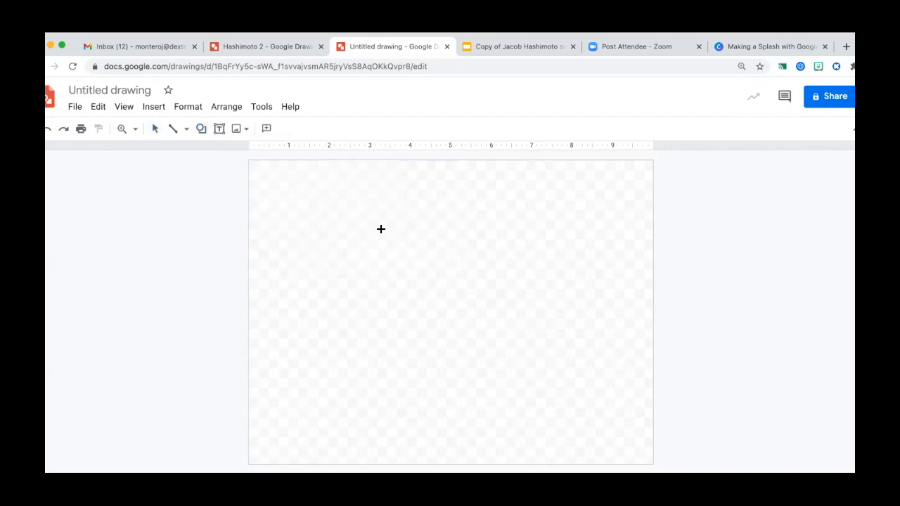
{"action": "left_click_drag", "start_coordinate": [347, 223], "coordinate": [561, 405]}
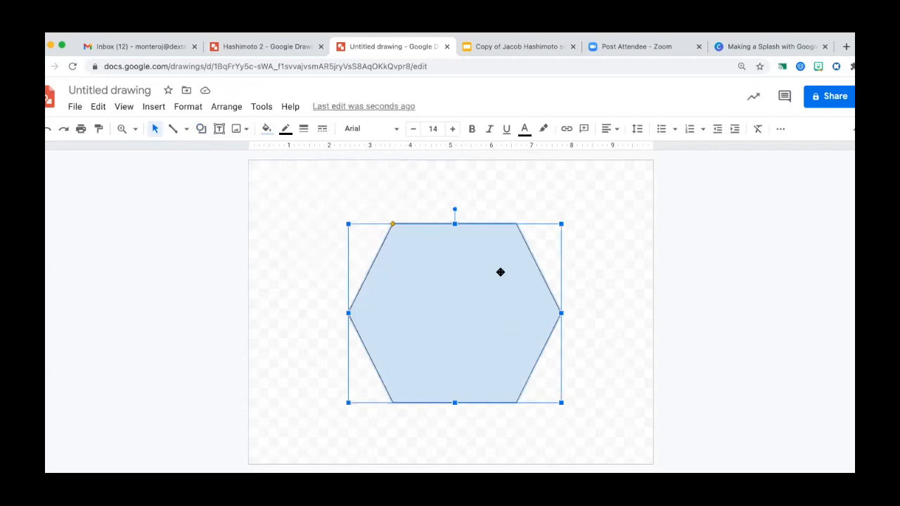
- Move the hexagon to the canvas's left edge, and try a second one about 3.5 by 3 inches near the right edge, deleting it again
{"action": "left_click_drag", "start_coordinate": [472, 285], "coordinate": [371, 289]}
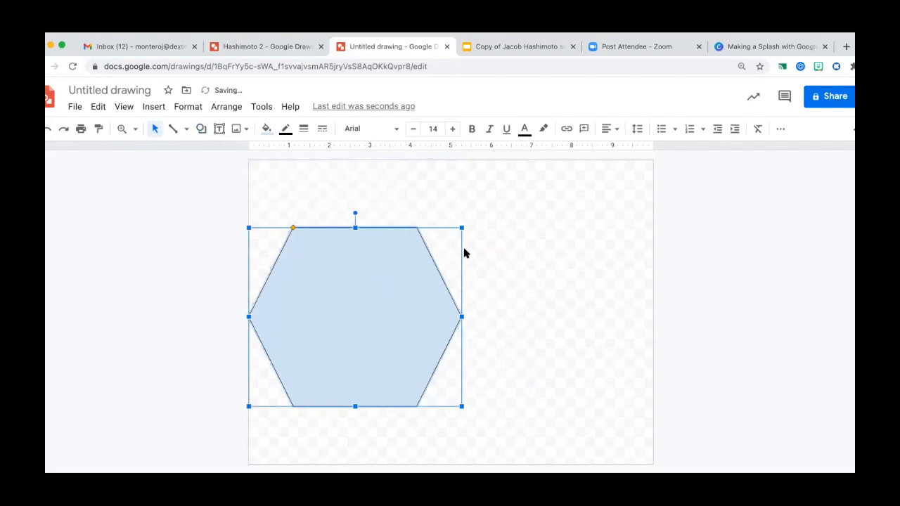
{"action": "left_click", "coordinate": [199, 129]}
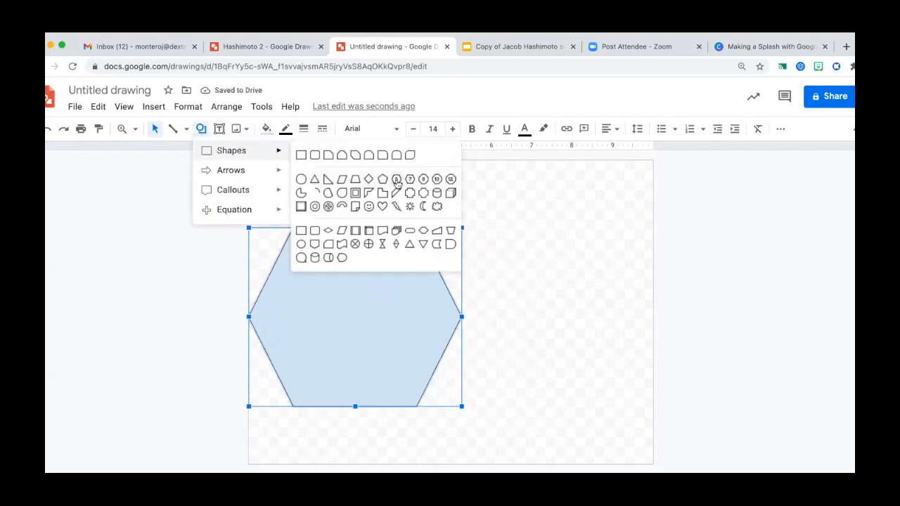
{"action": "left_click", "coordinate": [396, 180]}
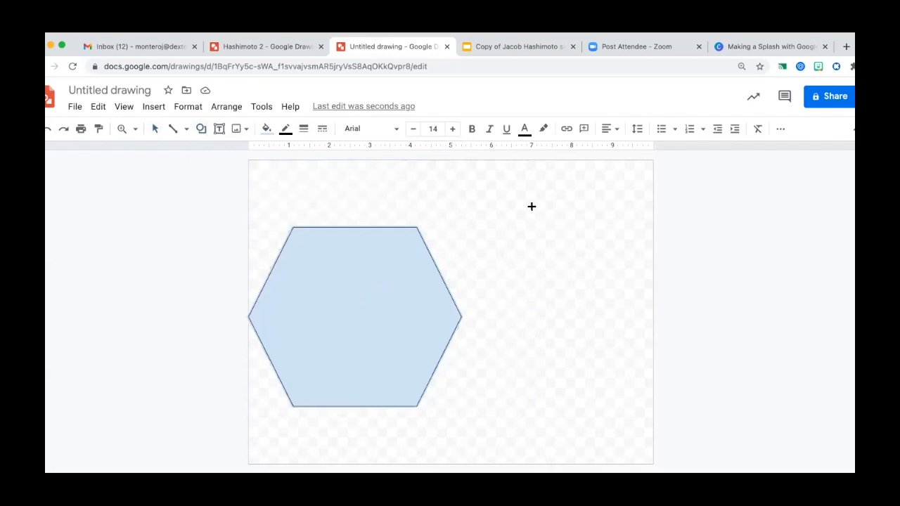
{"action": "left_click_drag", "start_coordinate": [511, 206], "coordinate": [597, 328]}
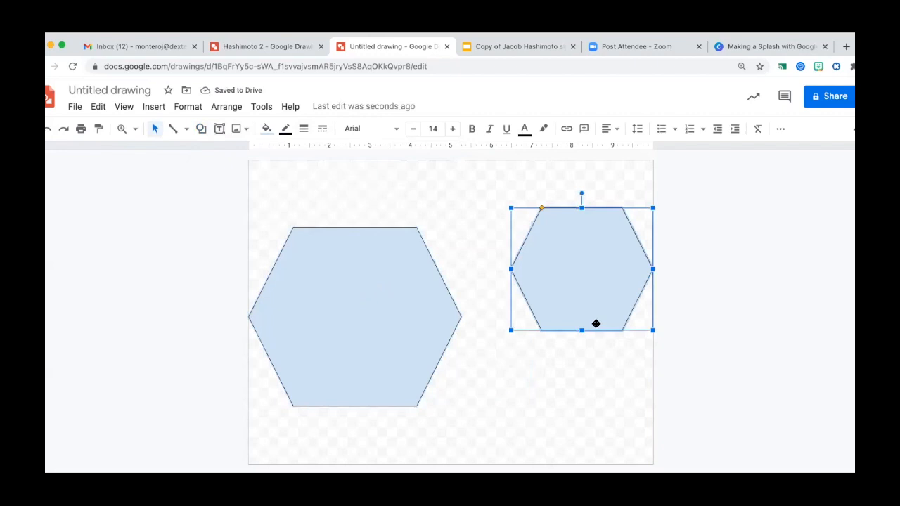
{"action": "key", "text": "Delete"}
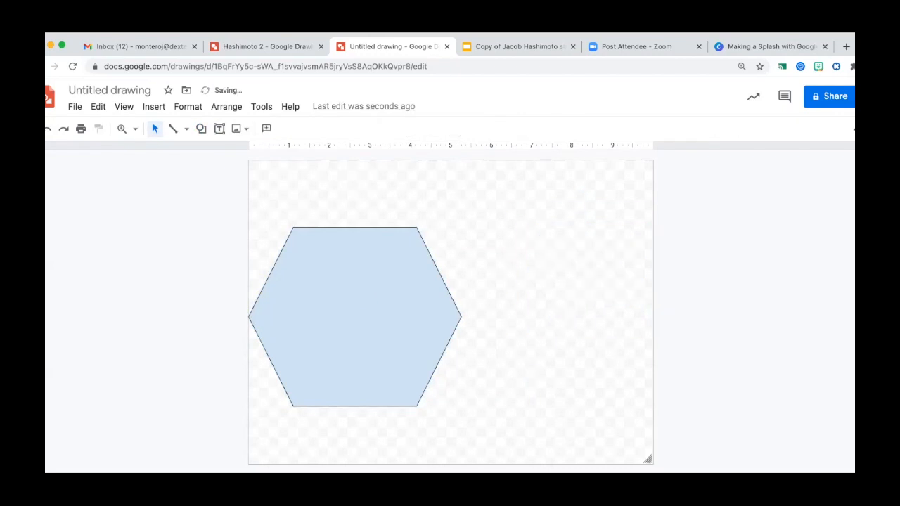
- Move the large hexagon to the middle of the canvas and fill it with golden yellow
{"action": "left_click_drag", "start_coordinate": [358, 293], "coordinate": [456, 287]}
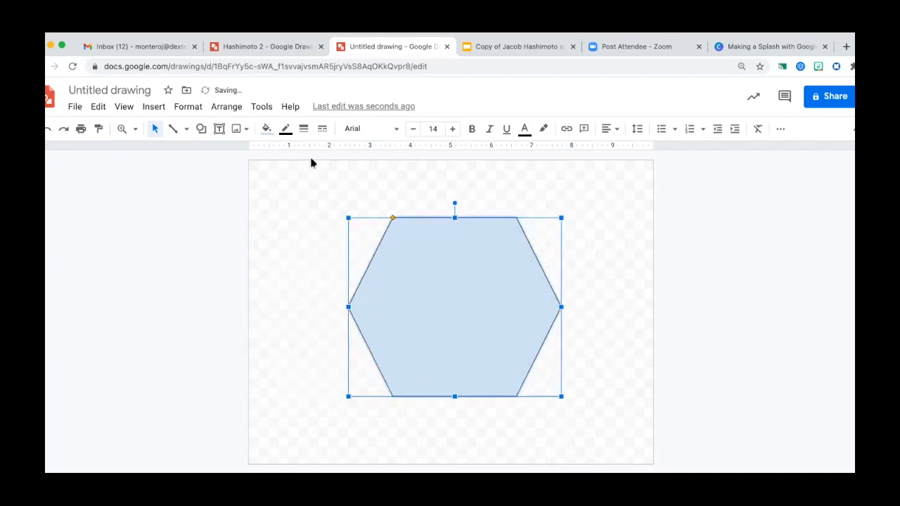
{"action": "left_click", "coordinate": [267, 134]}
{"action": "left_click", "coordinate": [313, 265]}
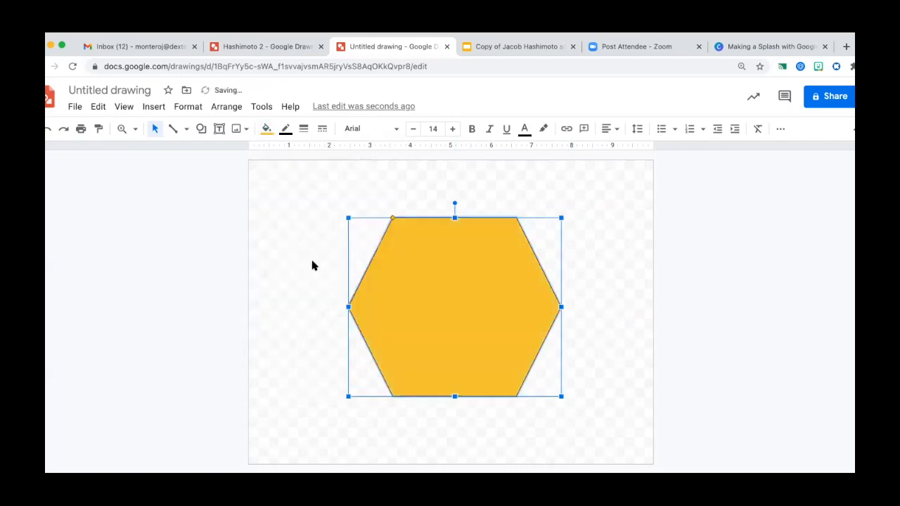
- Give the golden yellow hexagon a blue border 16 px thick
{"action": "left_click", "coordinate": [286, 128]}
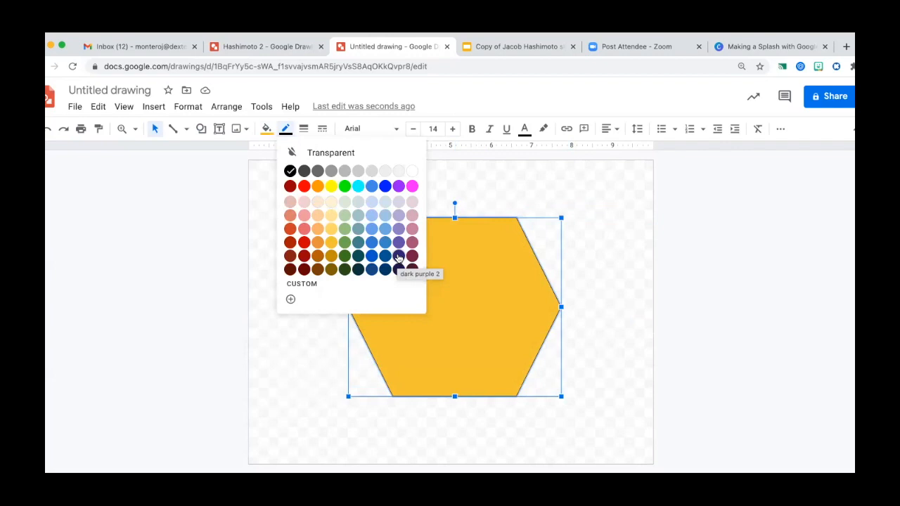
{"action": "left_click", "coordinate": [371, 257]}
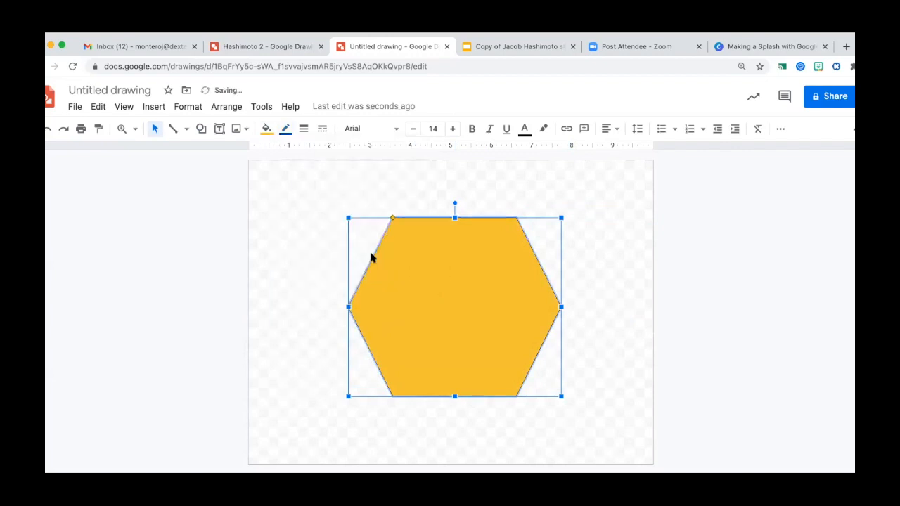
{"action": "left_click", "coordinate": [303, 131]}
{"action": "left_click", "coordinate": [323, 210]}
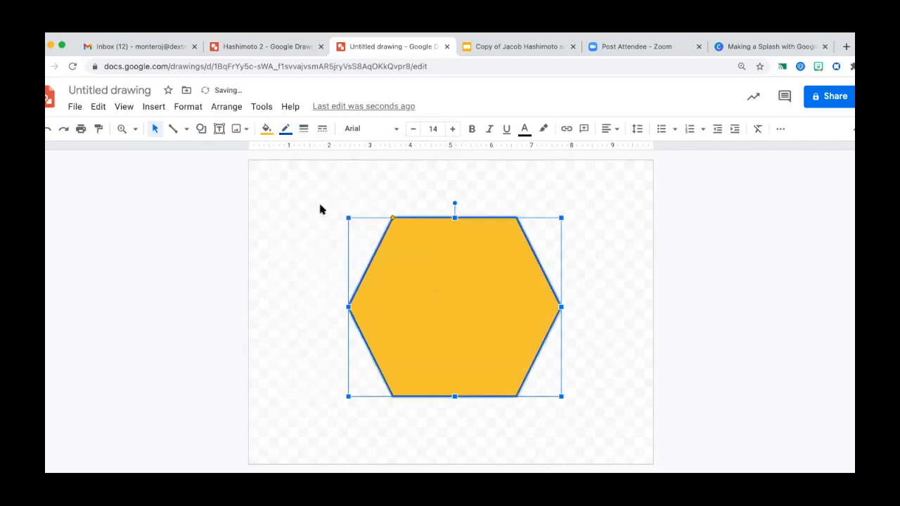
{"action": "left_click", "coordinate": [303, 130]}
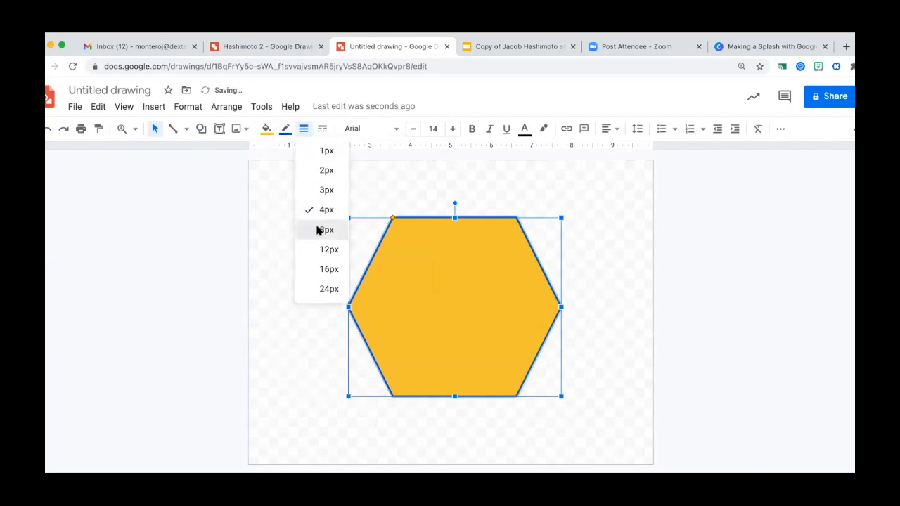
{"action": "left_click", "coordinate": [320, 229]}
{"action": "left_click", "coordinate": [303, 130]}
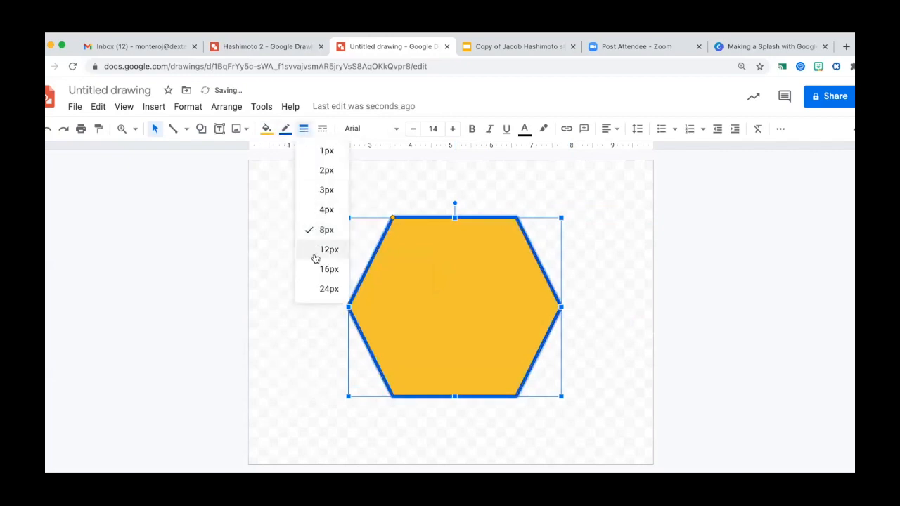
{"action": "left_click", "coordinate": [316, 264]}
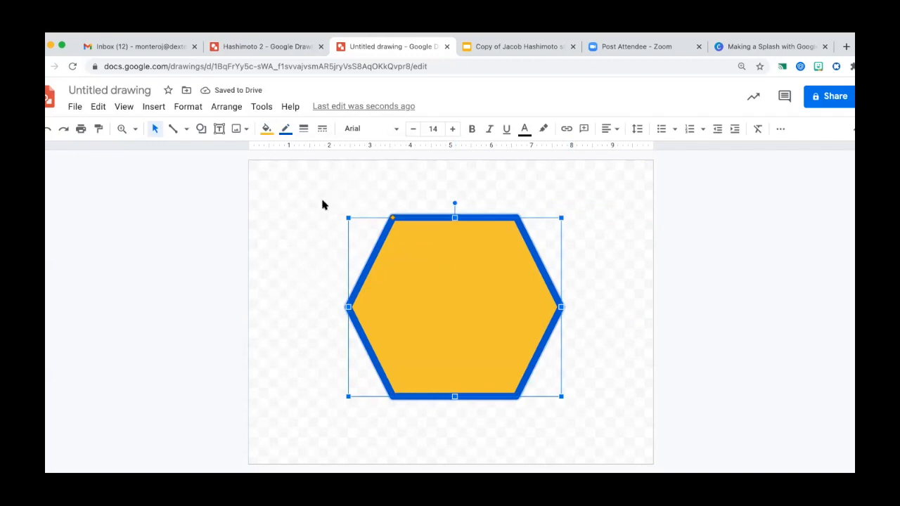
{"action": "left_click", "coordinate": [319, 202]}
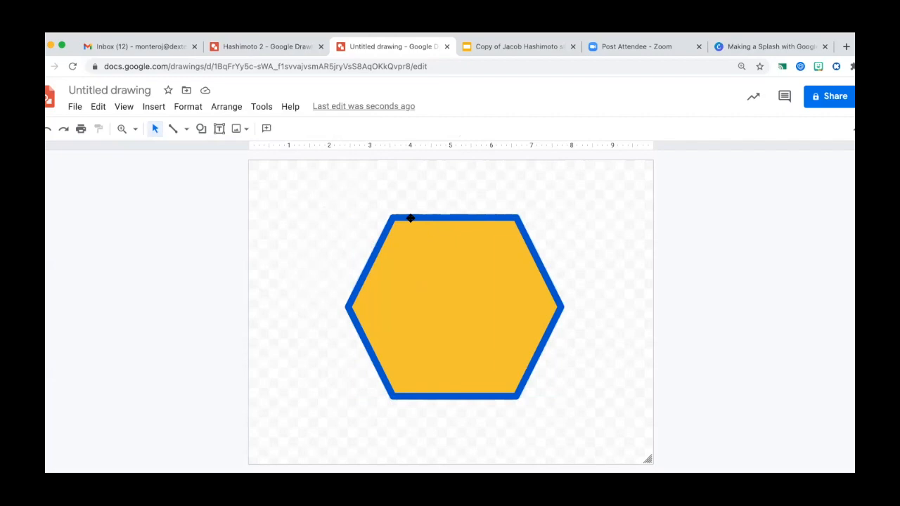
- Duplicate the hexagon, shrink the copy to about 4 by 3.4 inches and centre it inside the original
{"action": "left_click", "coordinate": [411, 219]}
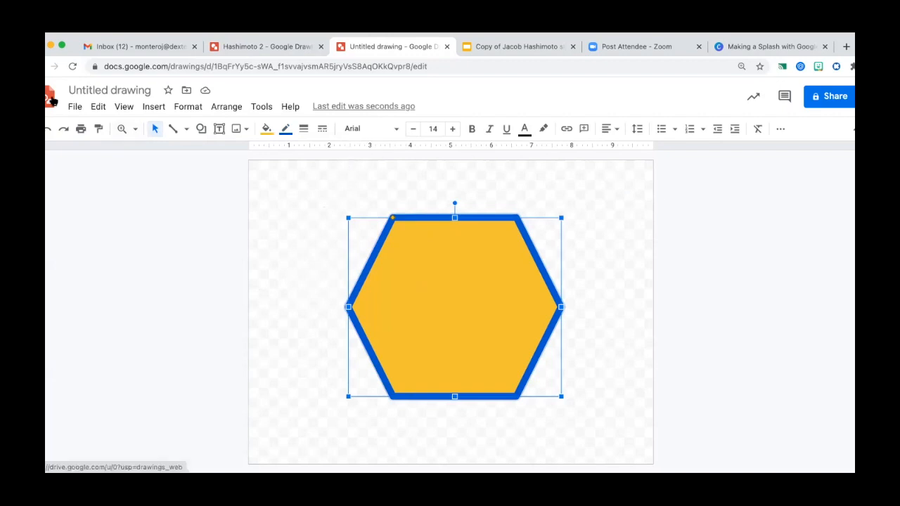
{"action": "left_click", "coordinate": [97, 109]}
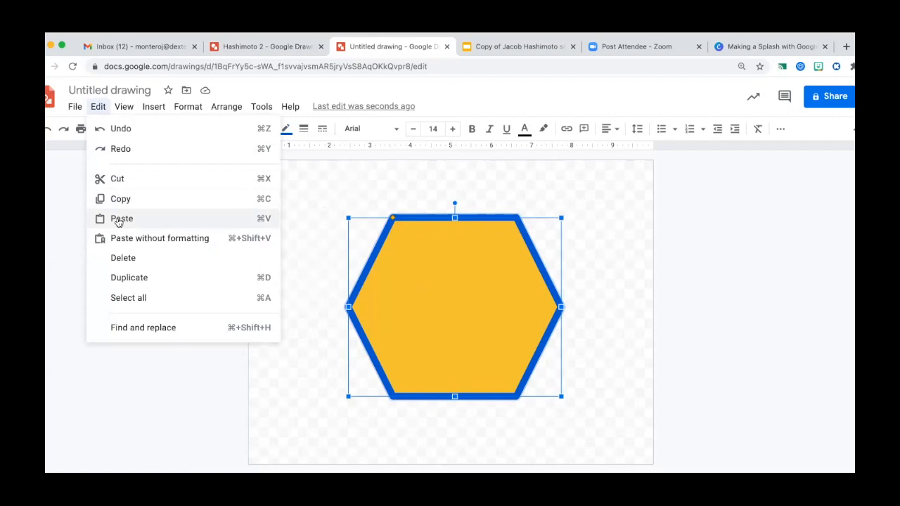
{"action": "left_click", "coordinate": [311, 155]}
{"action": "left_click", "coordinate": [420, 245]}
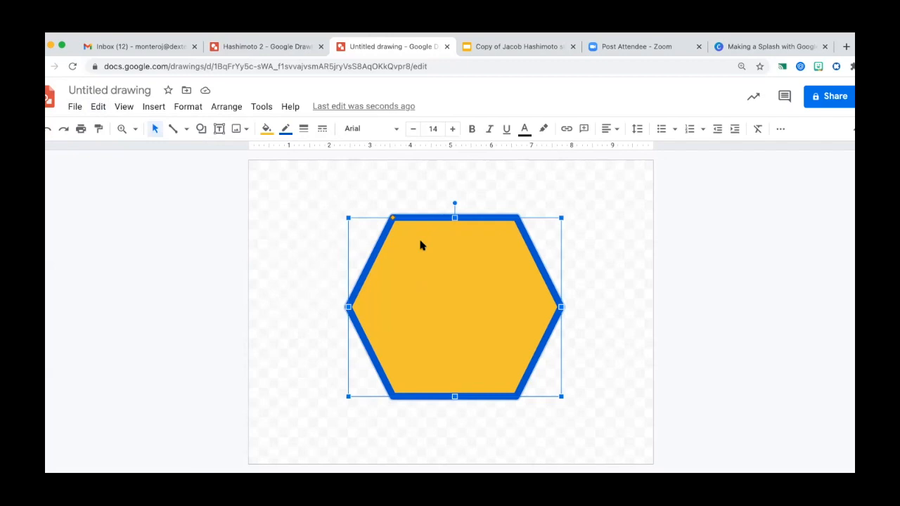
{"action": "key", "text": "ctrl+d"}
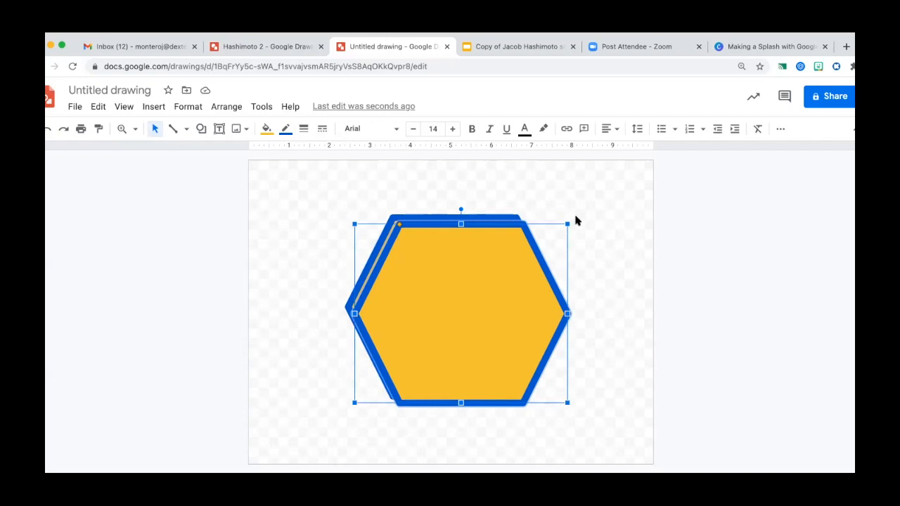
{"action": "left_click_drag", "start_coordinate": [566, 223], "coordinate": [515, 267]}
{"action": "left_click_drag", "start_coordinate": [446, 321], "coordinate": [455, 303]}
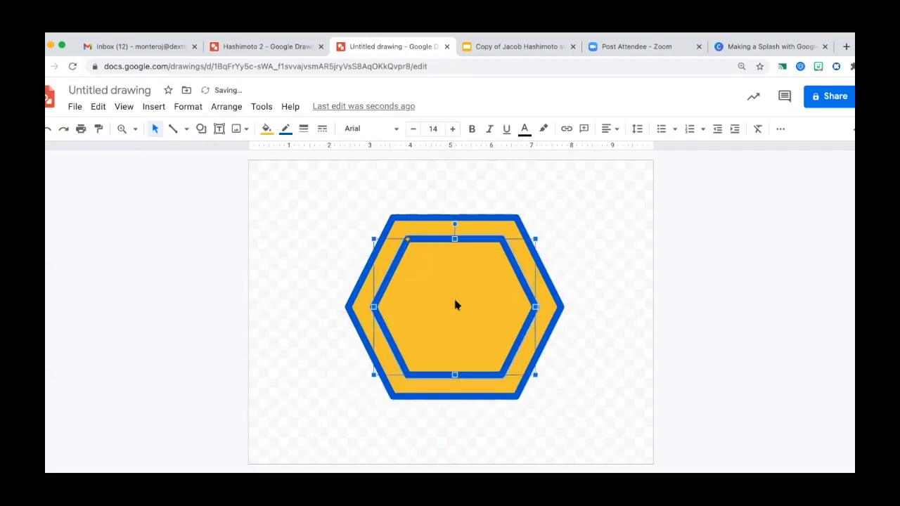
- Fill the inner hexagon with white and give it a red border 12 px thick
{"action": "left_click", "coordinate": [267, 130]}
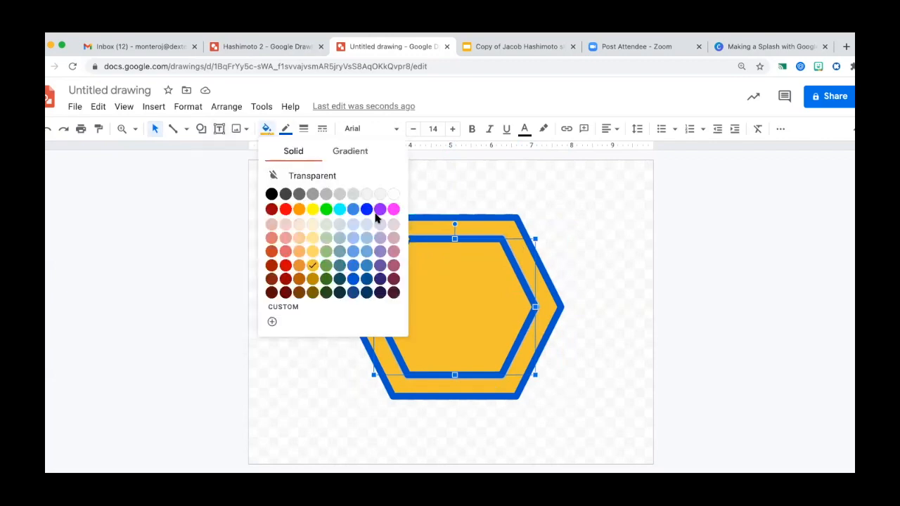
{"action": "left_click", "coordinate": [393, 194]}
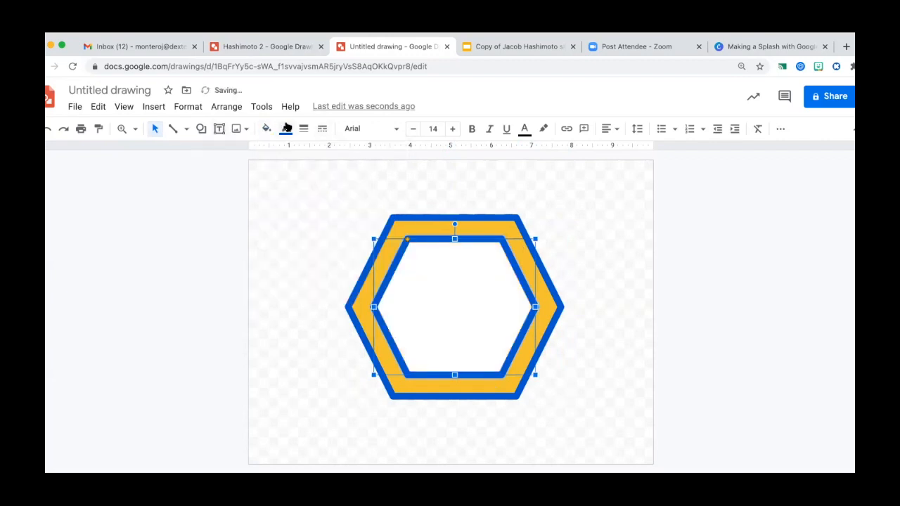
{"action": "left_click", "coordinate": [286, 129]}
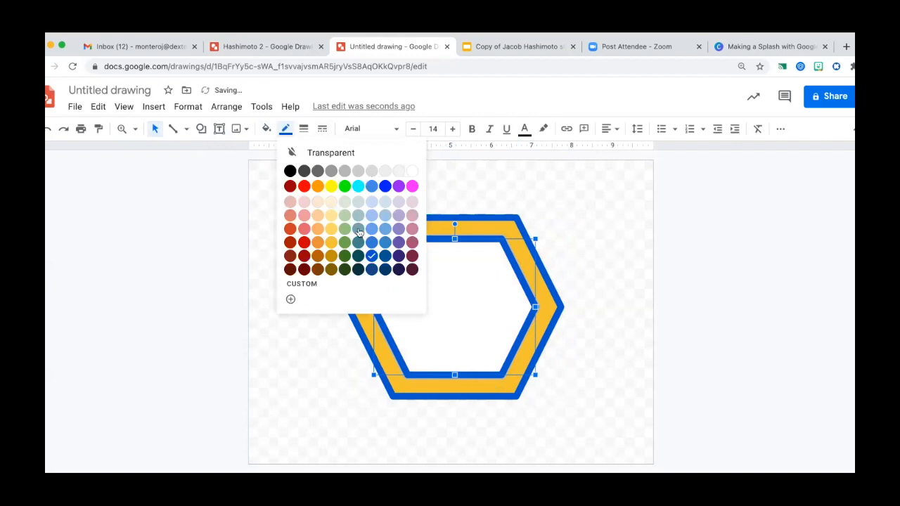
{"action": "left_click", "coordinate": [303, 242]}
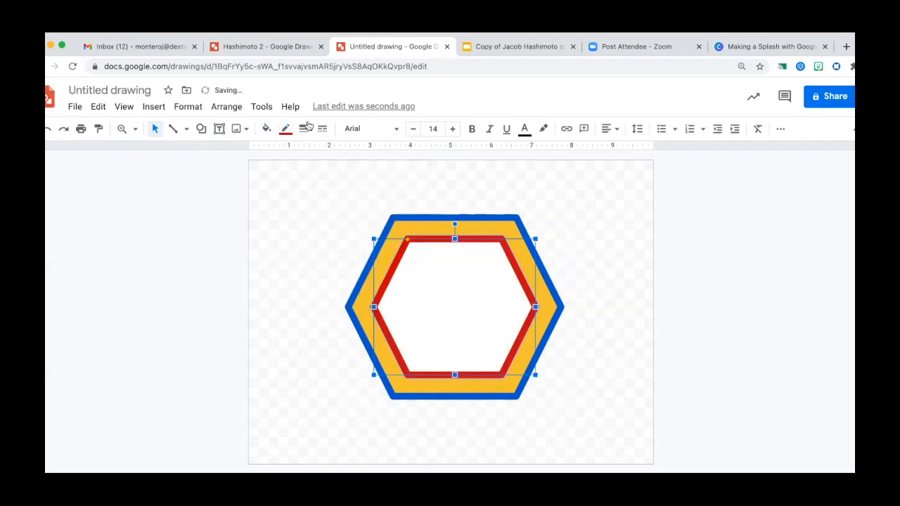
{"action": "left_click", "coordinate": [304, 129]}
{"action": "left_click", "coordinate": [328, 249]}
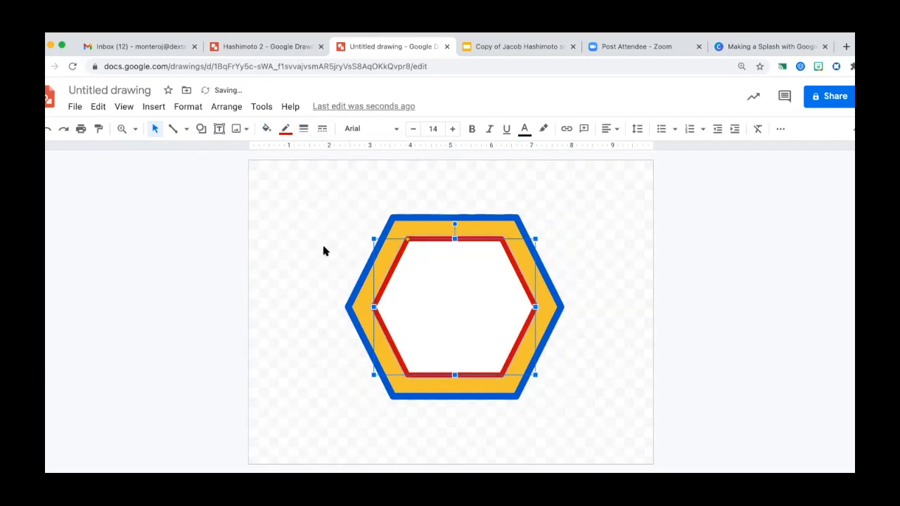
{"action": "left_click", "coordinate": [300, 205]}
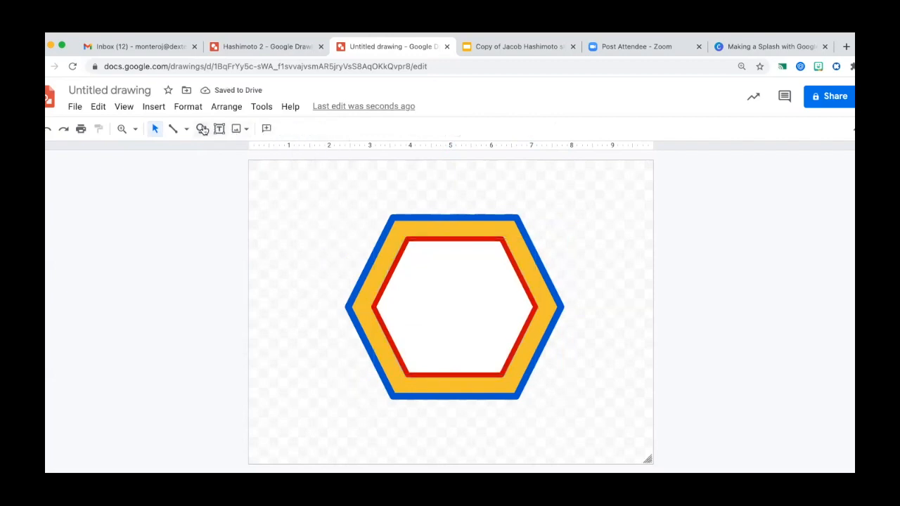
- Draw a circle about 2 inches in diameter and centre it inside the white hexagon
{"action": "left_click", "coordinate": [201, 129]}
{"action": "mouse_move", "coordinate": [215, 150]}
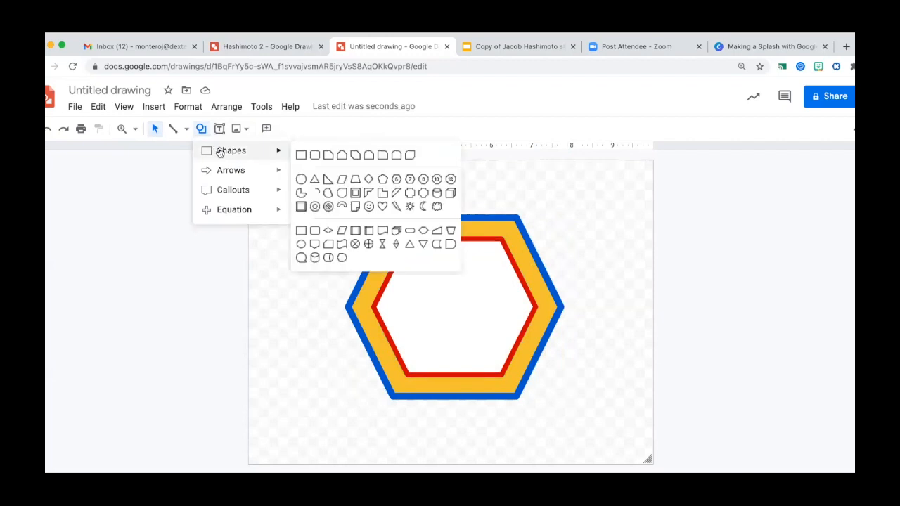
{"action": "left_click", "coordinate": [301, 178]}
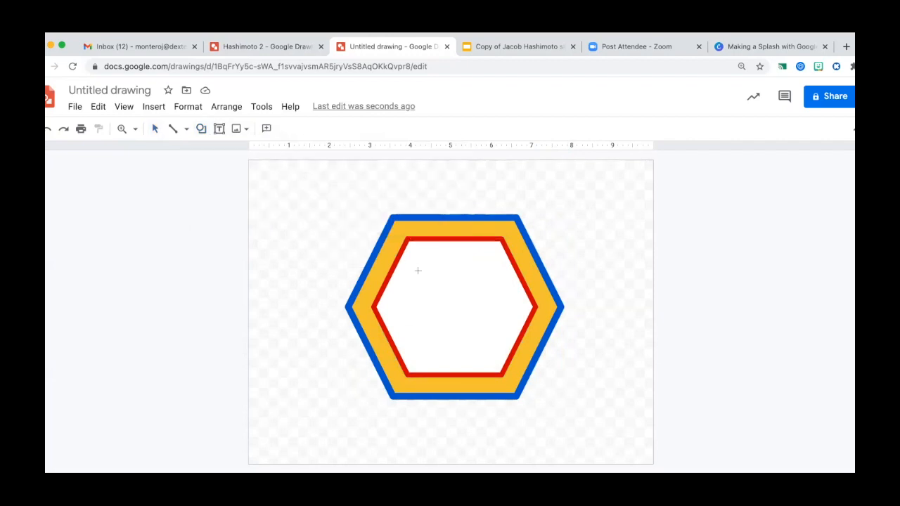
{"action": "left_click_drag", "start_coordinate": [418, 268], "coordinate": [455, 321]}
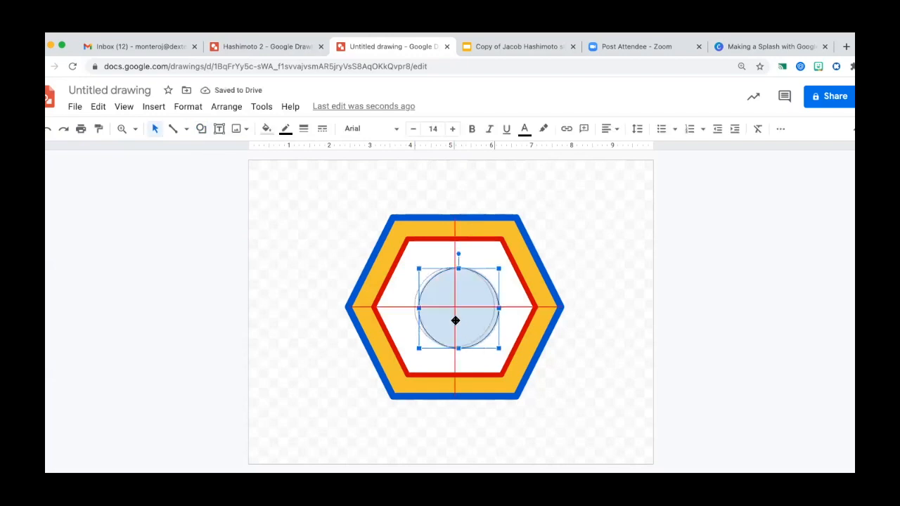
{"action": "left_click_drag", "start_coordinate": [456, 321], "coordinate": [455, 322]}
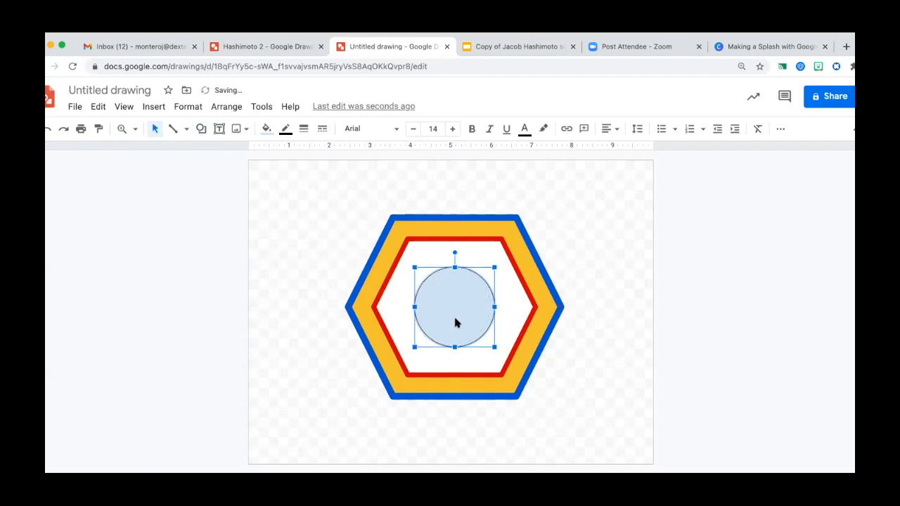
- Set the circle's border to 12 px and fill it with green
{"action": "left_click", "coordinate": [303, 130]}
{"action": "left_click", "coordinate": [318, 249]}
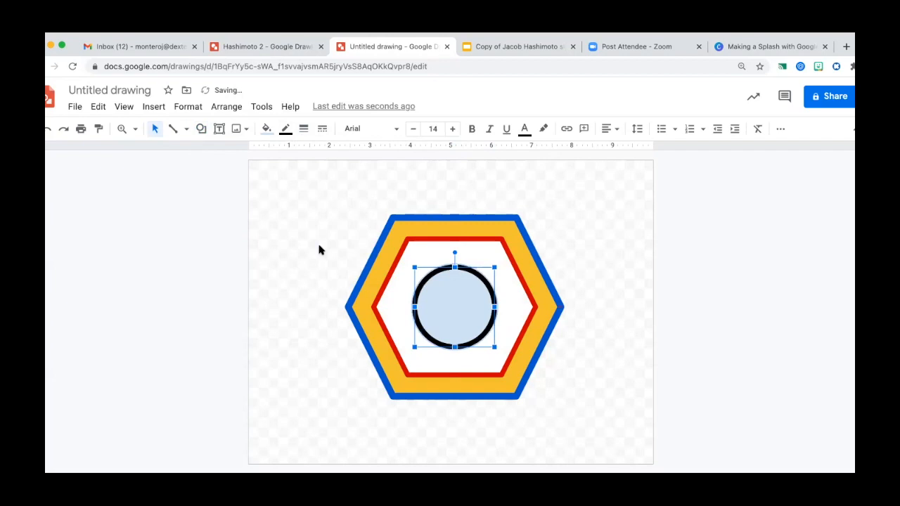
{"action": "left_click", "coordinate": [266, 130]}
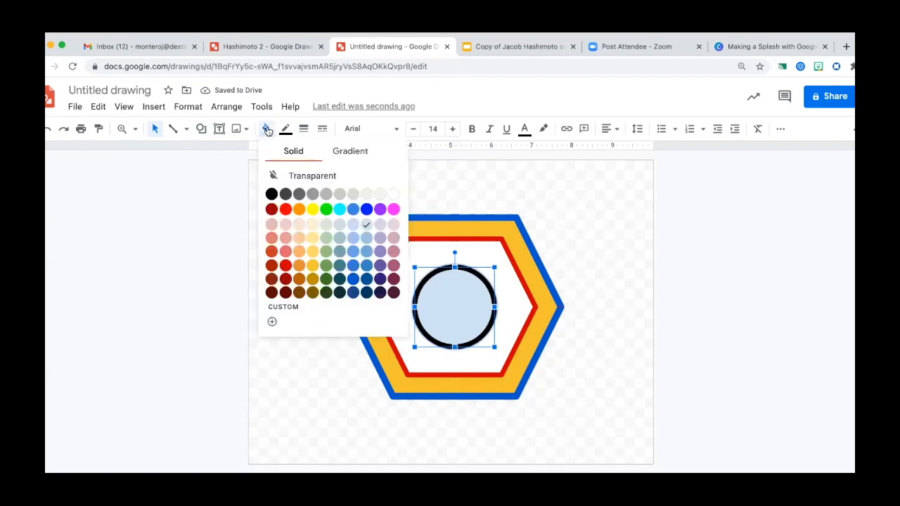
{"action": "left_click", "coordinate": [325, 265]}
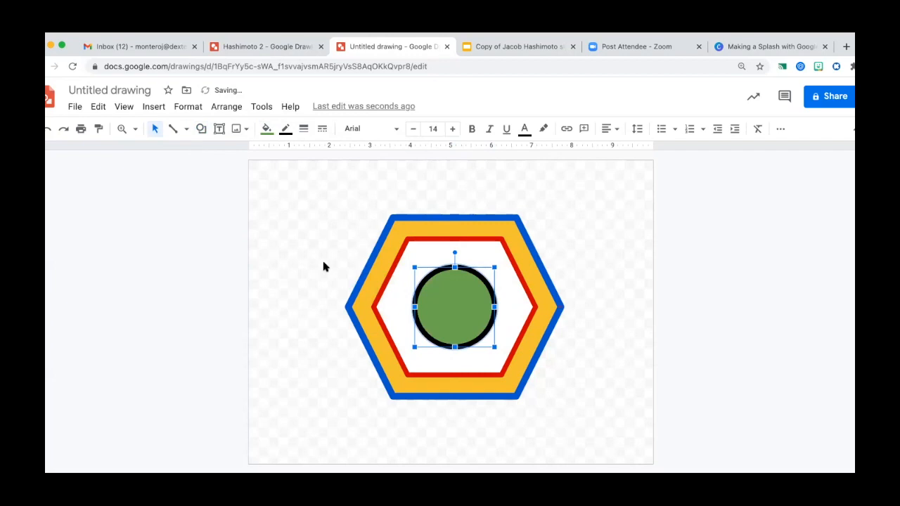
{"action": "left_click", "coordinate": [318, 212]}
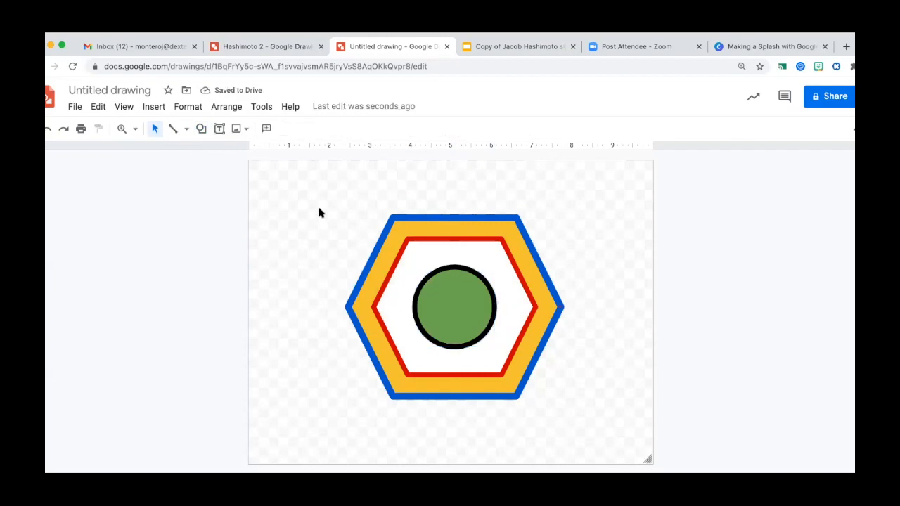
- Choose the 32-point star as the shape to draw on the canvas
{"action": "left_click", "coordinate": [201, 128]}
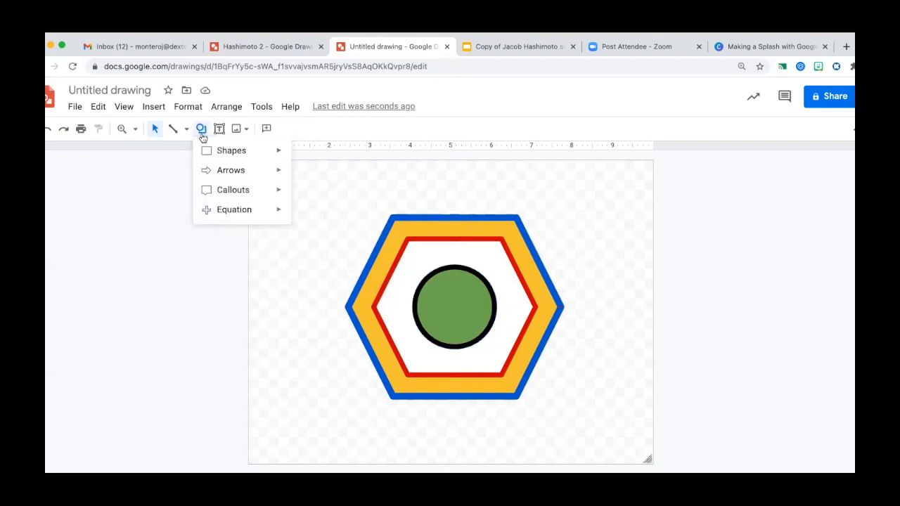
{"action": "mouse_move", "coordinate": [218, 190]}
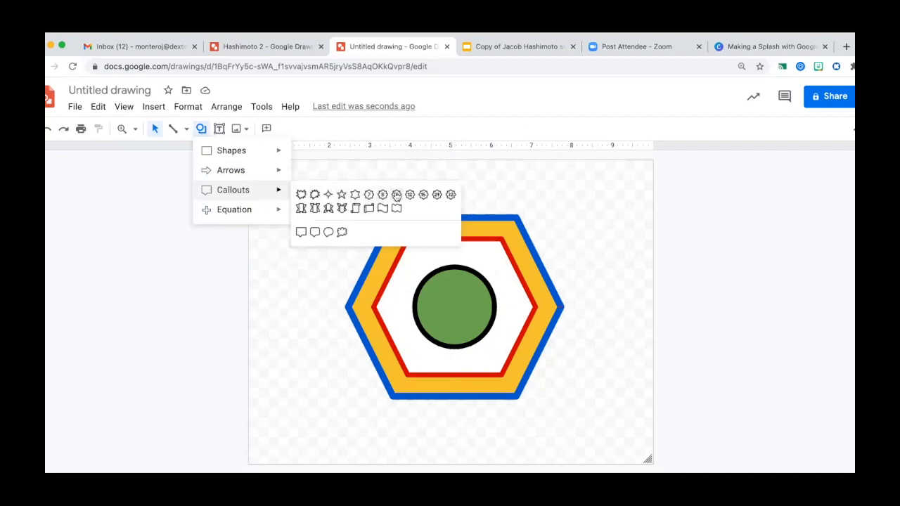
{"action": "left_click", "coordinate": [451, 194]}
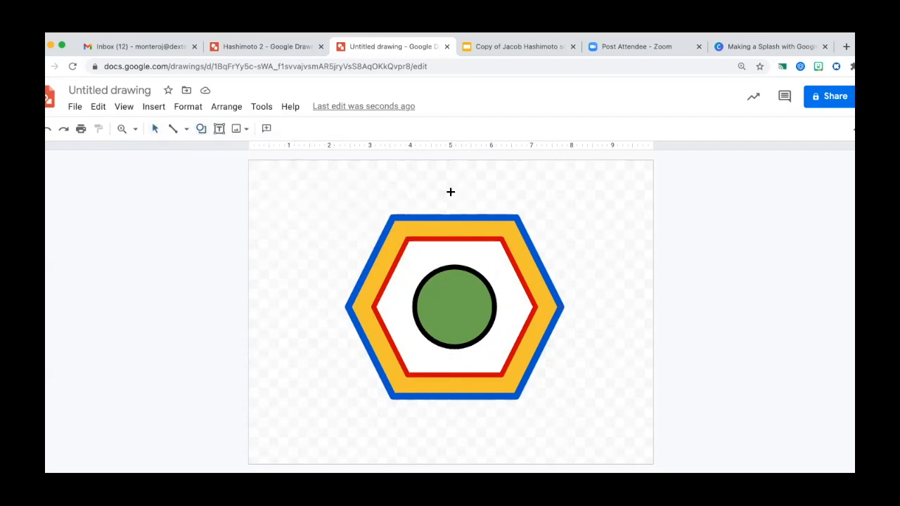
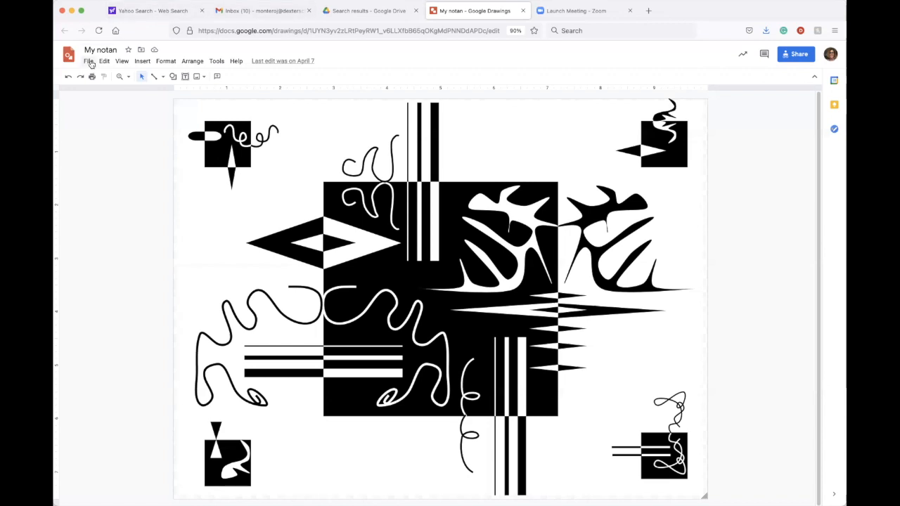
- Create a new drawing and place a square about 3.3 inches wide in the middle of the canvas
{"action": "left_click", "coordinate": [90, 64]}
{"action": "mouse_move", "coordinate": [102, 97]}
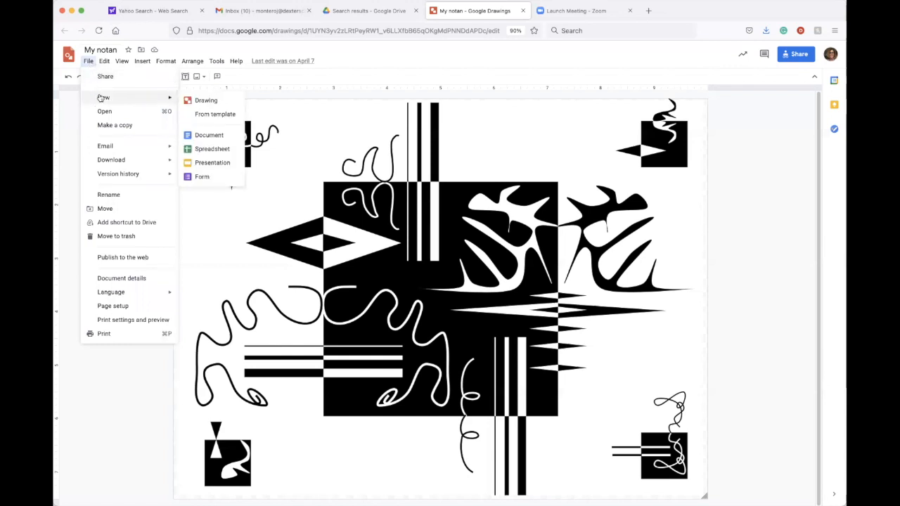
{"action": "left_click", "coordinate": [193, 100]}
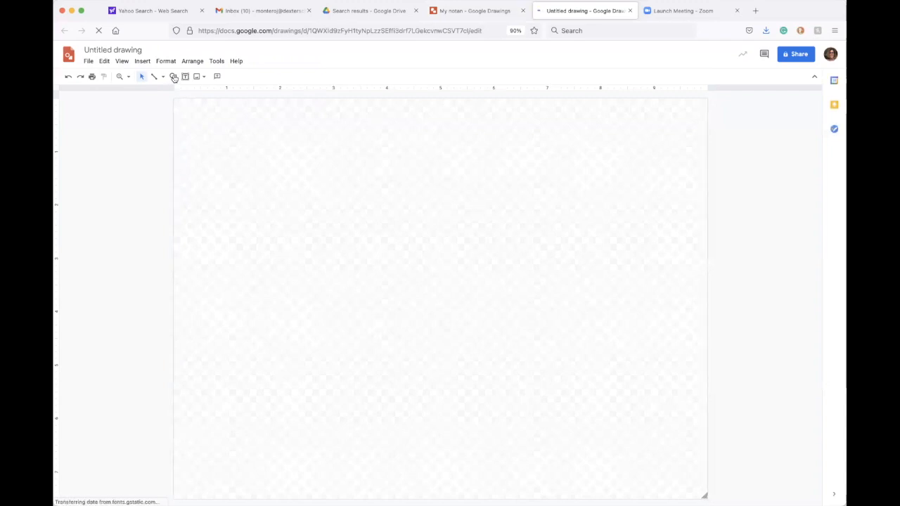
{"action": "left_click", "coordinate": [173, 76]}
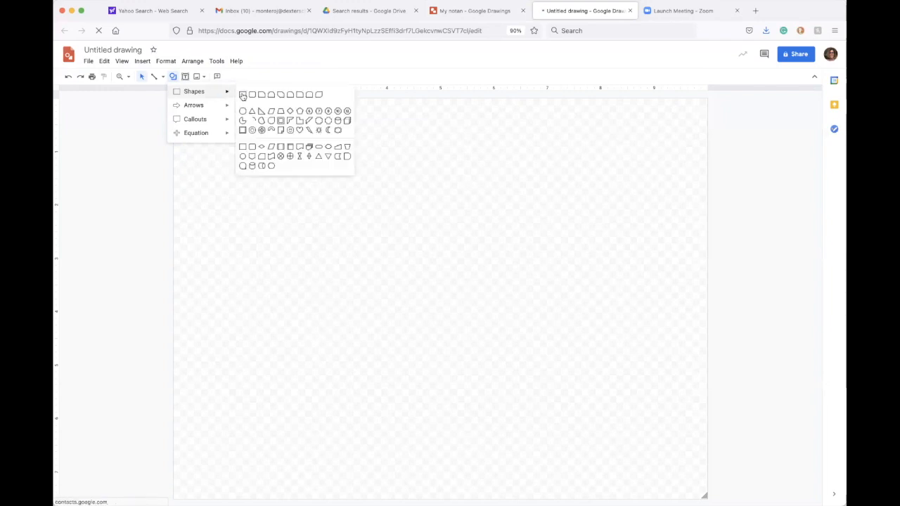
{"action": "left_click", "coordinate": [242, 95]}
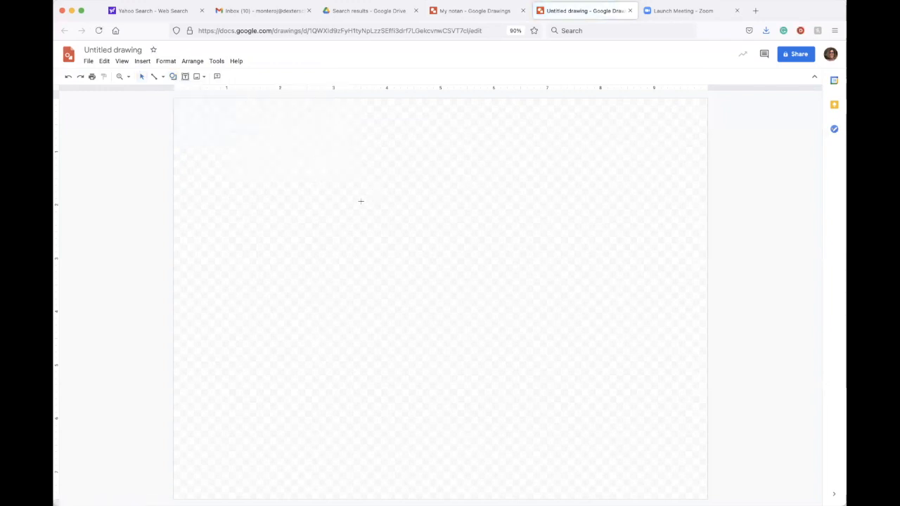
{"action": "left_click_drag", "start_coordinate": [360, 203], "coordinate": [536, 379]}
{"action": "left_click_drag", "start_coordinate": [442, 291], "coordinate": [440, 302]}
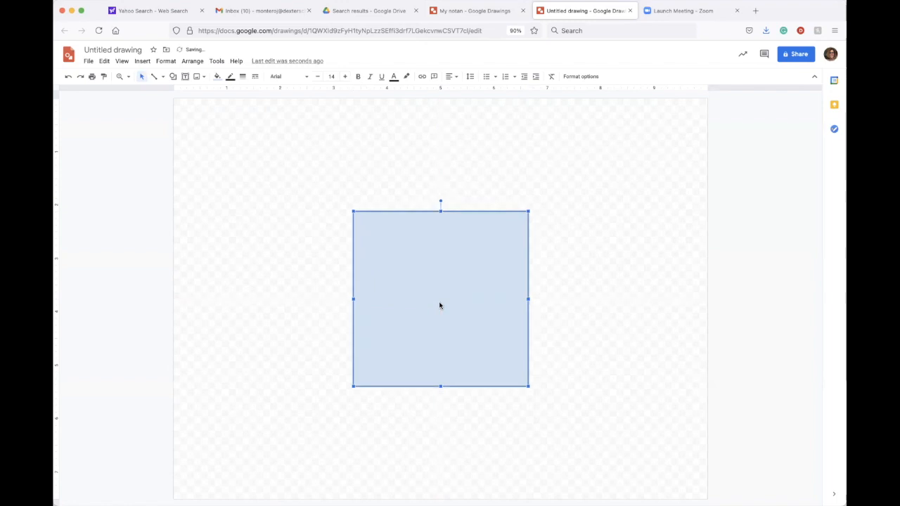
- Make the square's border transparent and fill the square with black
{"action": "left_click", "coordinate": [231, 77]}
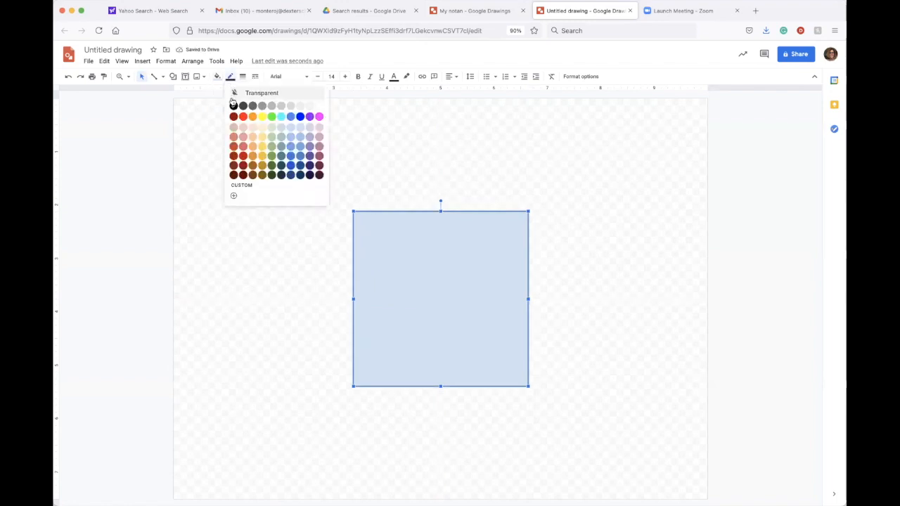
{"action": "left_click", "coordinate": [234, 94]}
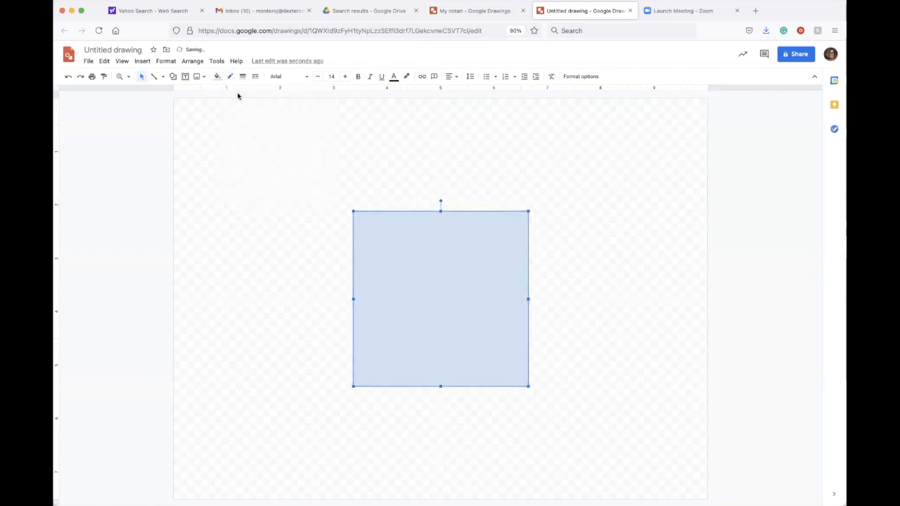
{"action": "left_click", "coordinate": [217, 78]}
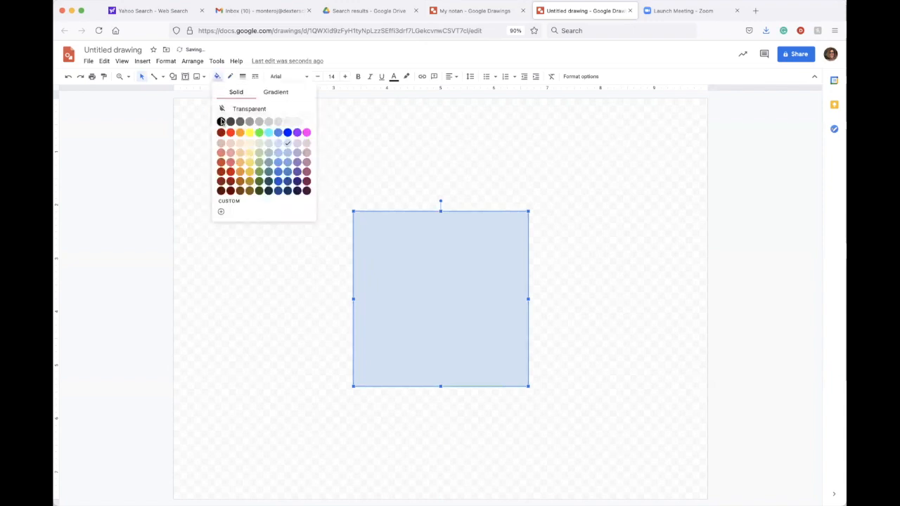
{"action": "left_click", "coordinate": [221, 121]}
{"action": "left_click", "coordinate": [242, 120]}
- Draw a horizontal rectangle about 1.6 inches wide and 0.3 inches high, extending inward from the upper part of the square's left edge
{"action": "left_click", "coordinate": [173, 77]}
{"action": "mouse_move", "coordinate": [223, 92]}
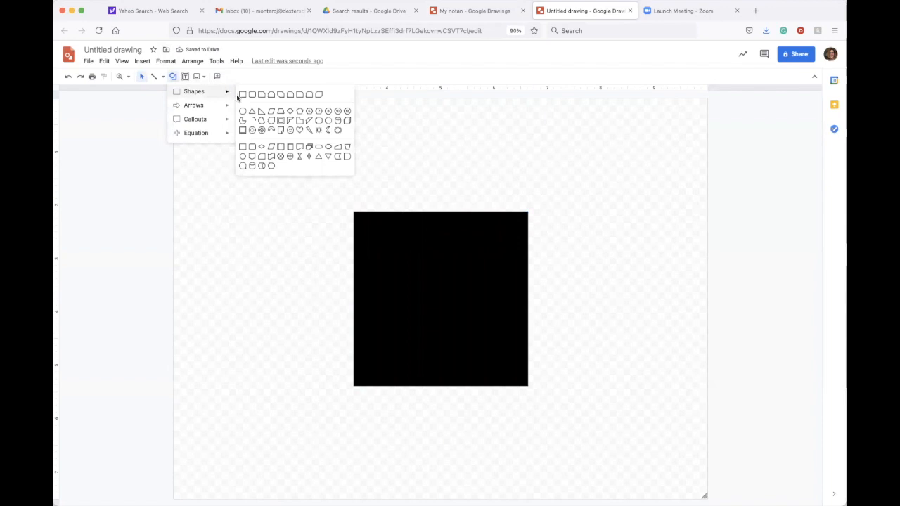
{"action": "left_click", "coordinate": [241, 94]}
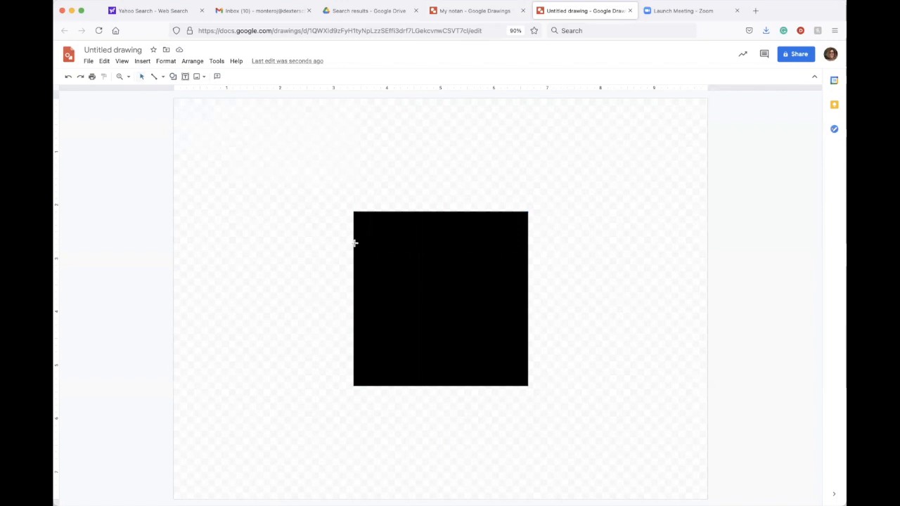
{"action": "left_click_drag", "start_coordinate": [354, 241], "coordinate": [424, 253]}
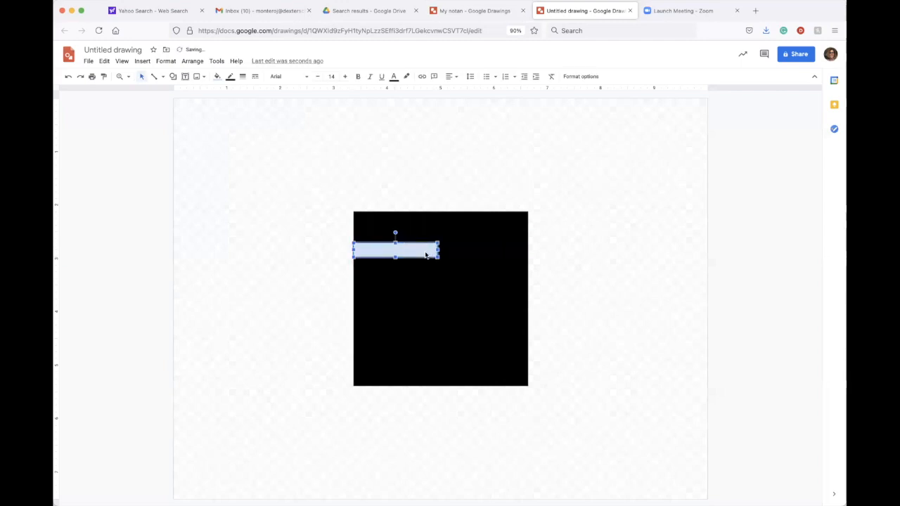
- Make the new bar's border transparent and fill the bar with white
{"action": "left_click", "coordinate": [230, 76]}
{"action": "left_click", "coordinate": [236, 94]}
{"action": "left_click", "coordinate": [217, 77]}
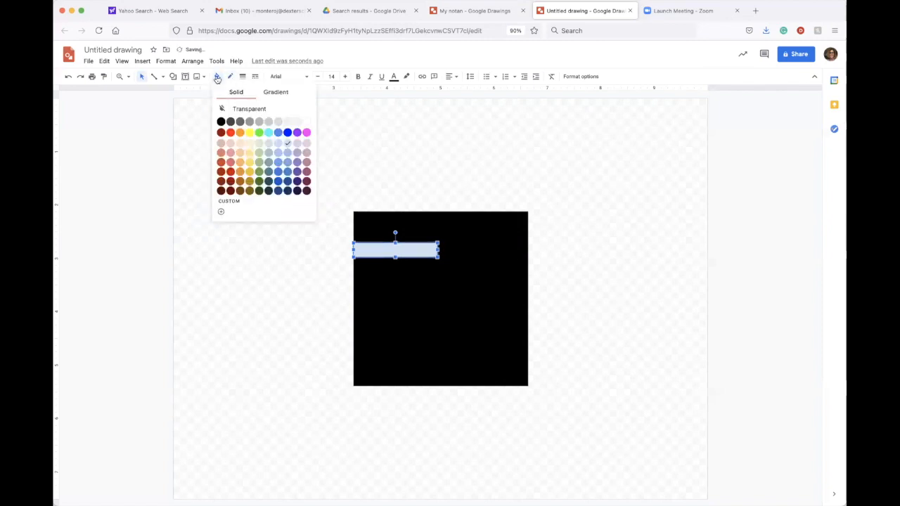
{"action": "left_click", "coordinate": [306, 121]}
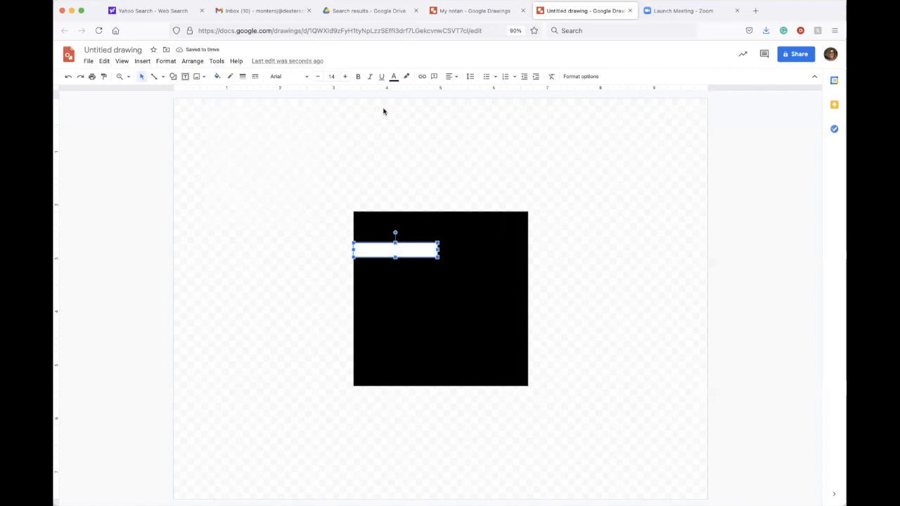
- Duplicate the white bar, fill the copy with black and place it outside the square, mirrored across the left edge
{"action": "key", "text": "ctrl+d"}
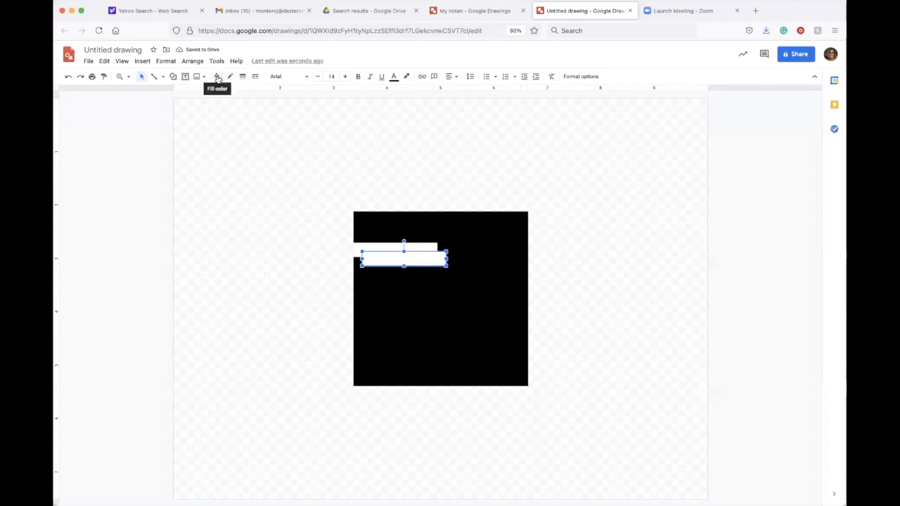
{"action": "left_click", "coordinate": [218, 78]}
{"action": "left_click", "coordinate": [223, 124]}
{"action": "left_click_drag", "start_coordinate": [405, 263], "coordinate": [311, 253]}
{"action": "left_click", "coordinate": [584, 212]}
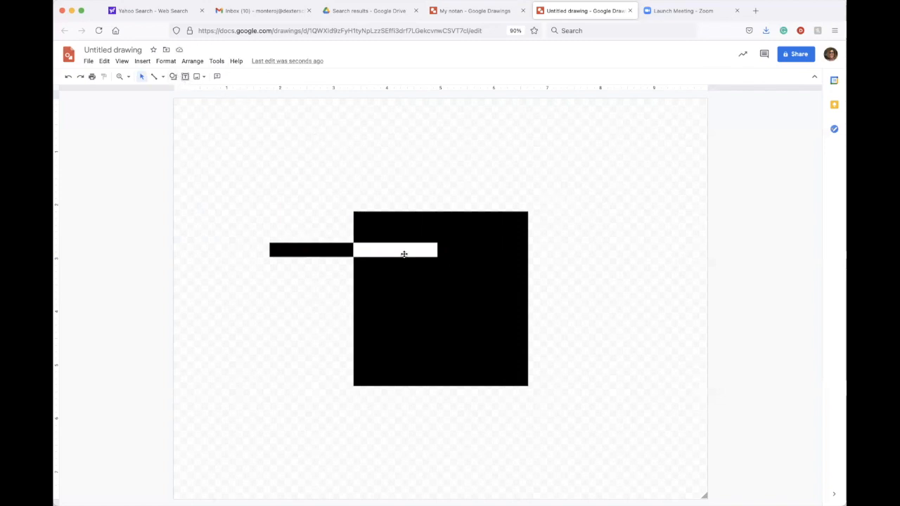
- Add a thinner copy of the white bar just above it, about 1.31 inches wide and 0.17 inches high, flush with the square's left edge
{"action": "left_click", "coordinate": [404, 253]}
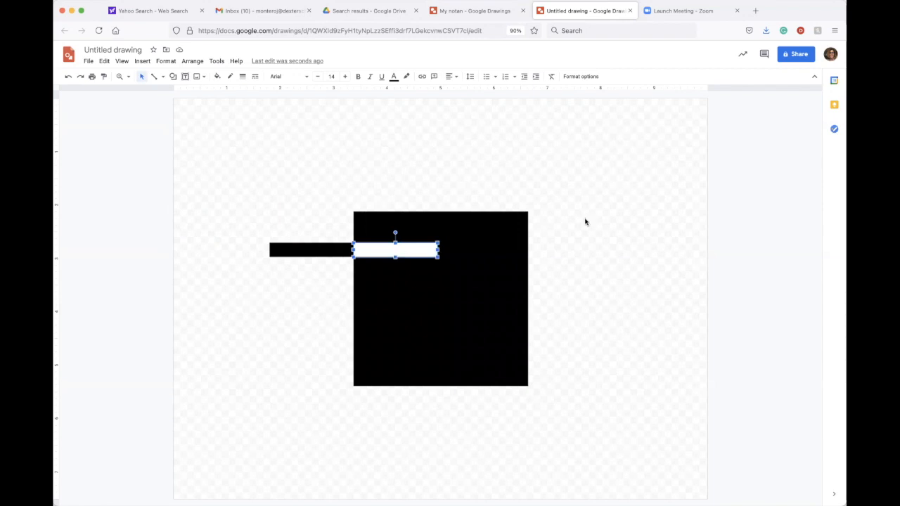
{"action": "left_click_drag", "start_coordinate": [404, 252], "coordinate": [424, 233]}
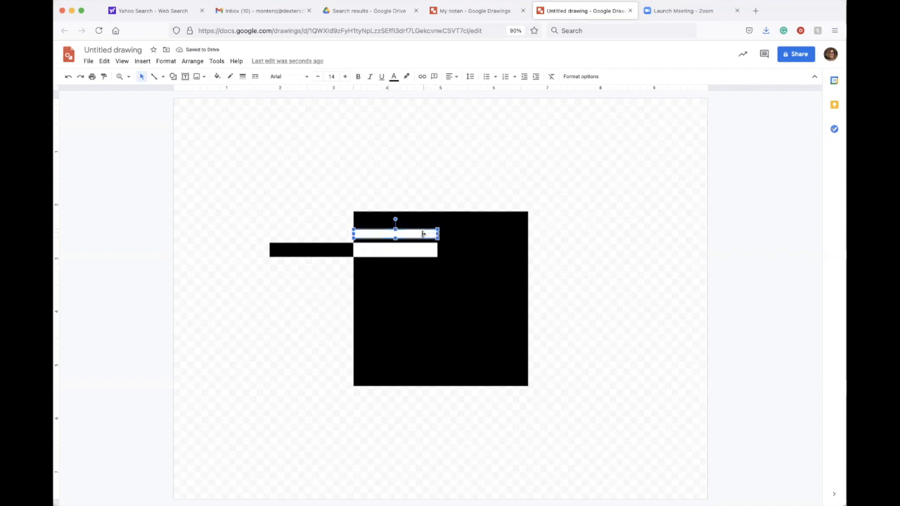
{"action": "left_click", "coordinate": [304, 182]}
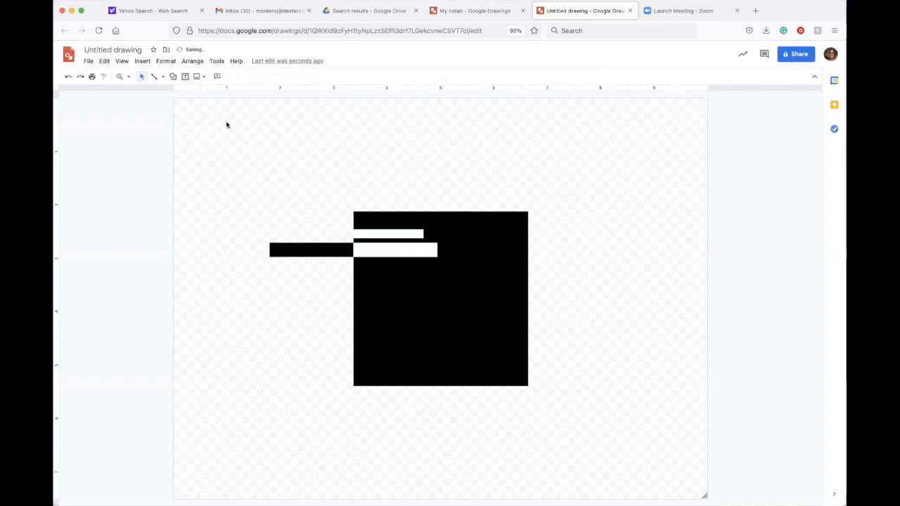
- Draw a tiny square on the left part of the thin white bar and fill it with black
{"action": "left_click", "coordinate": [174, 77]}
{"action": "mouse_move", "coordinate": [188, 92]}
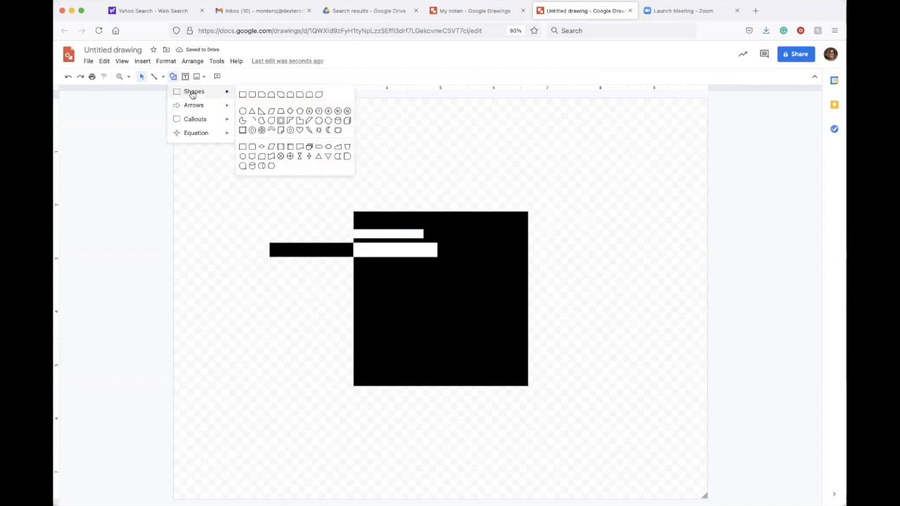
{"action": "left_click", "coordinate": [242, 94]}
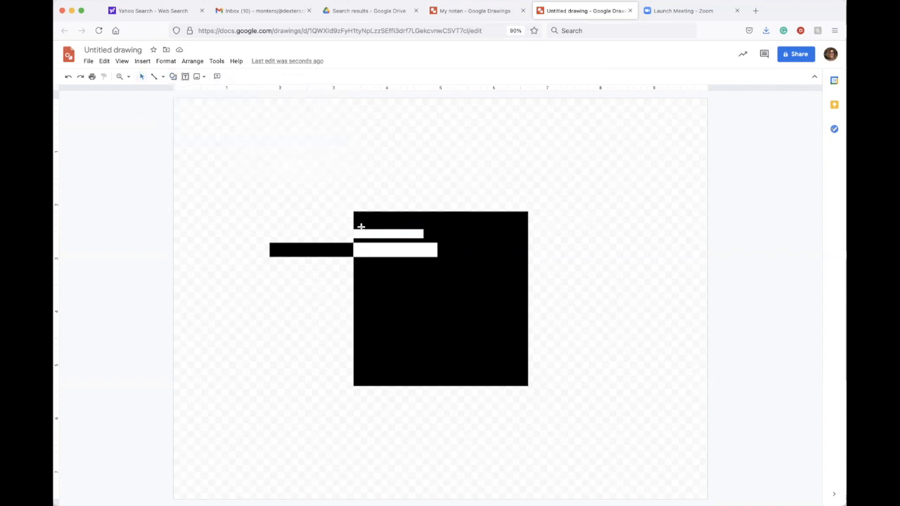
{"action": "left_click_drag", "start_coordinate": [370, 234], "coordinate": [374, 236]}
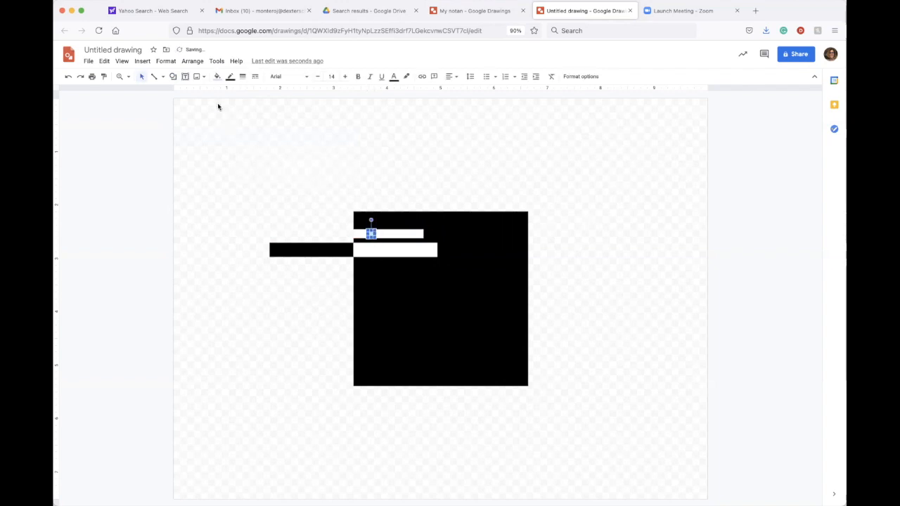
{"action": "left_click", "coordinate": [218, 77]}
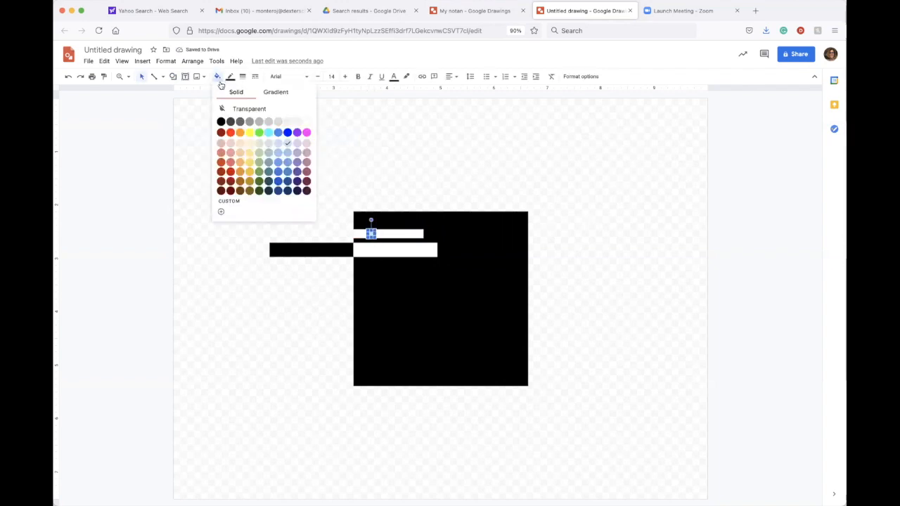
{"action": "left_click", "coordinate": [220, 121]}
{"action": "left_click", "coordinate": [432, 153]}
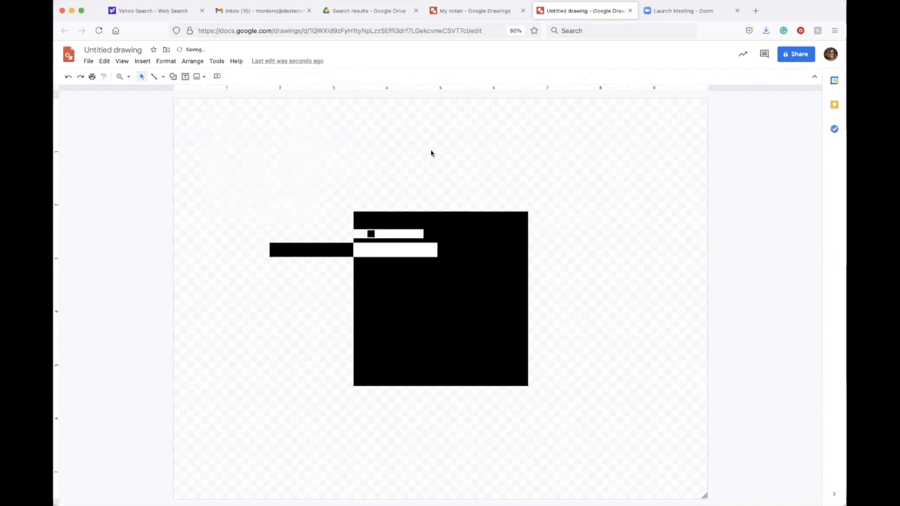
- Duplicate the tiny black square and align the copy just to its right on the thin white bar
{"action": "left_click", "coordinate": [371, 233]}
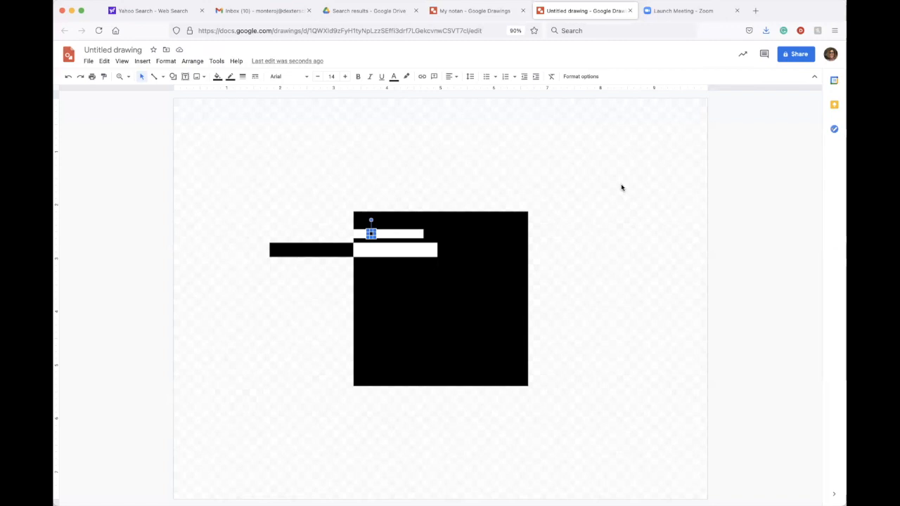
{"action": "key", "text": "ctrl+d"}
{"action": "key", "text": "Right"}
{"action": "key", "text": "Up"}
{"action": "key", "text": "Up"}
{"action": "key", "text": "Up"}
{"action": "key", "text": "Up"}
{"action": "key", "text": "Up"}
{"action": "key", "text": "Up"}
{"action": "key", "text": "Up"}
{"action": "key", "text": "Up"}
{"action": "key", "text": "Up"}
{"action": "left_click", "coordinate": [567, 202]}
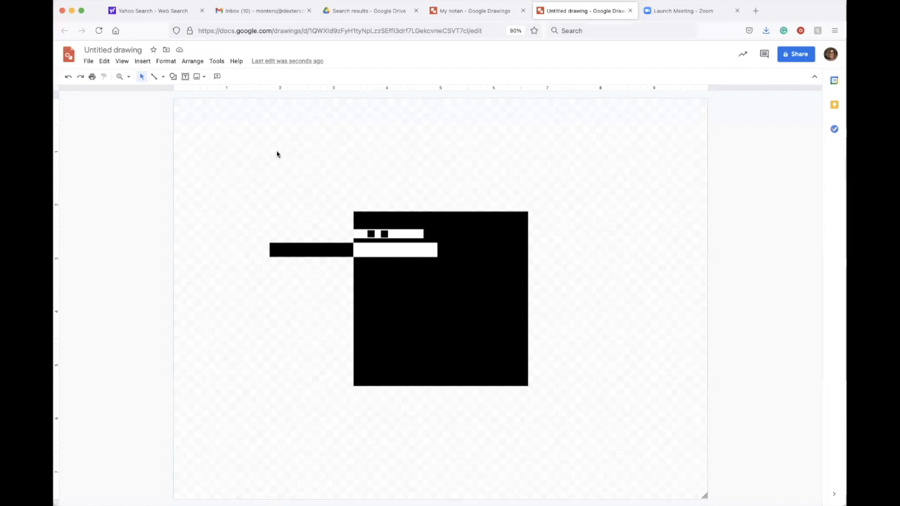
- Group the two tiny black squares with the thin white bar
{"action": "left_click", "coordinate": [383, 233]}
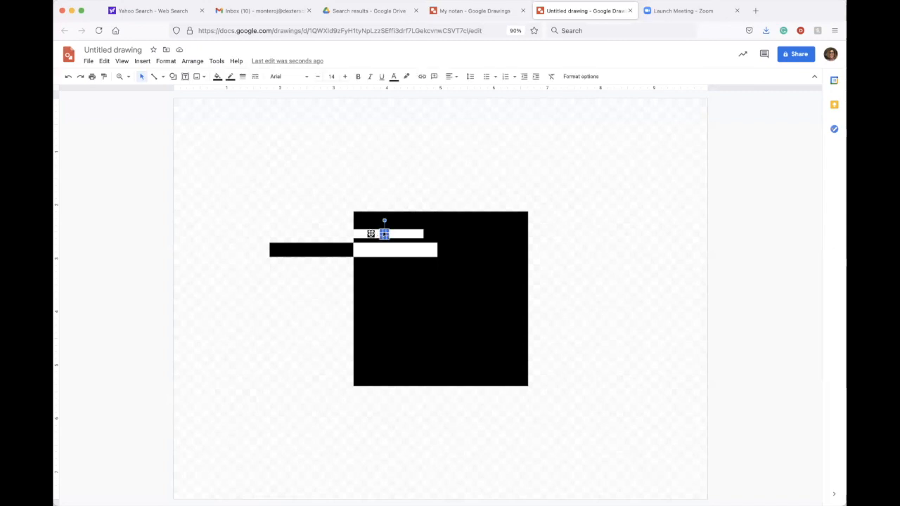
{"action": "left_click", "coordinate": [415, 235]}
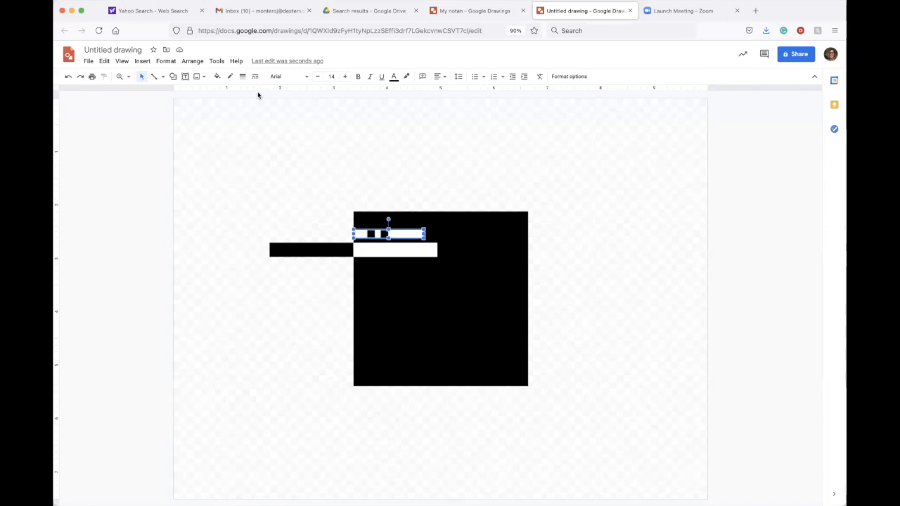
{"action": "left_click", "coordinate": [192, 61]}
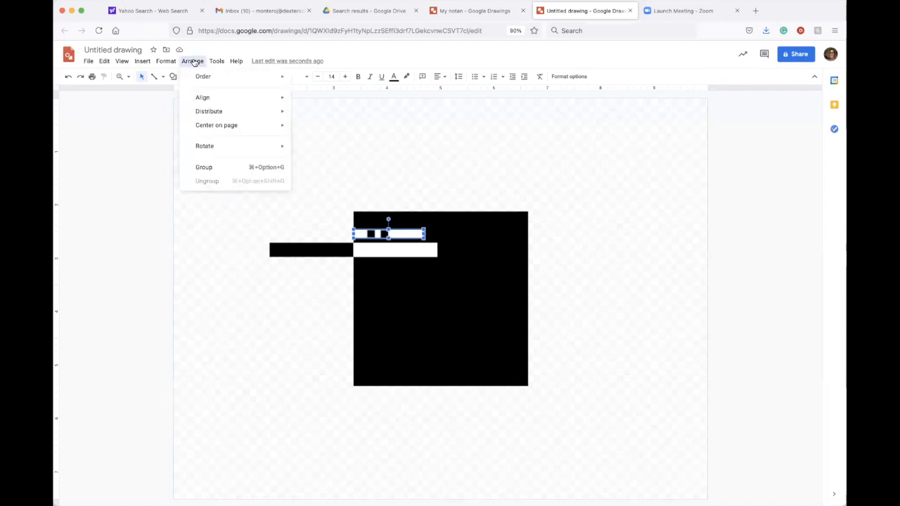
{"action": "left_click", "coordinate": [206, 166]}
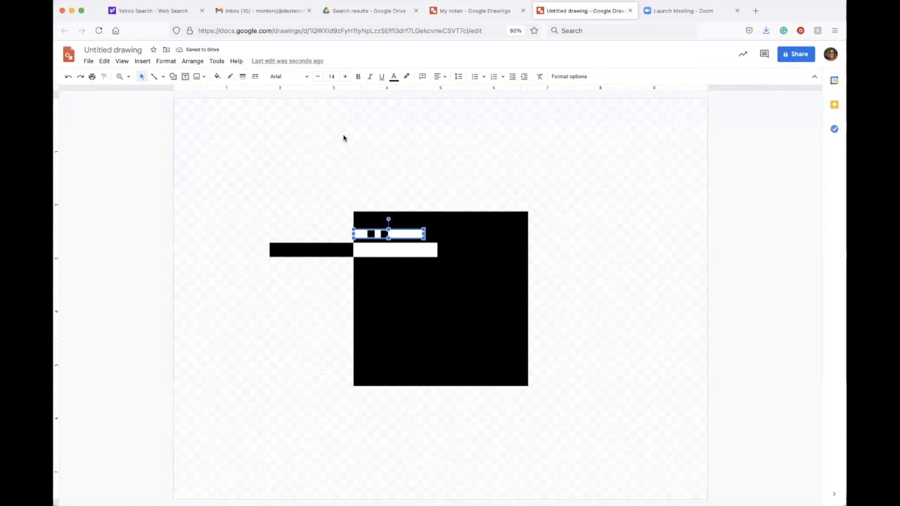
- Duplicate the grouped thin bar and flip the copy horizontally
{"action": "key", "text": "ctrl+d"}
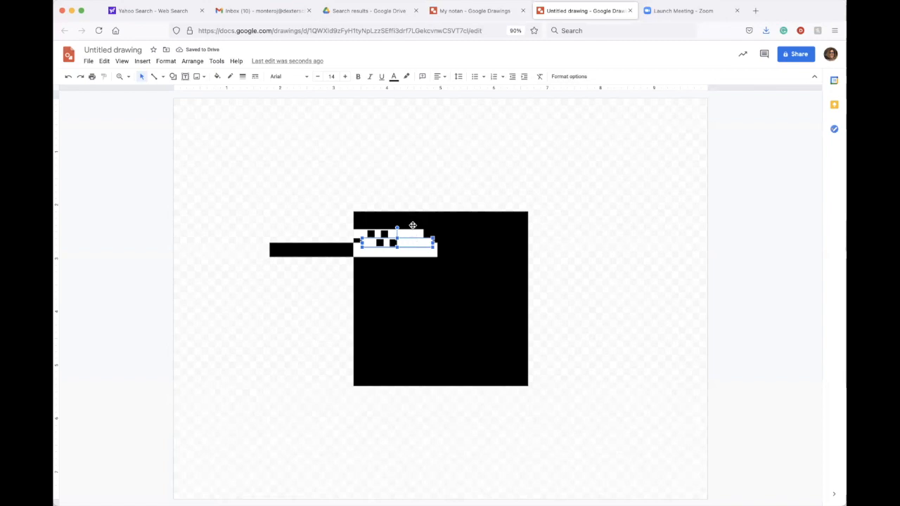
{"action": "left_click", "coordinate": [575, 79]}
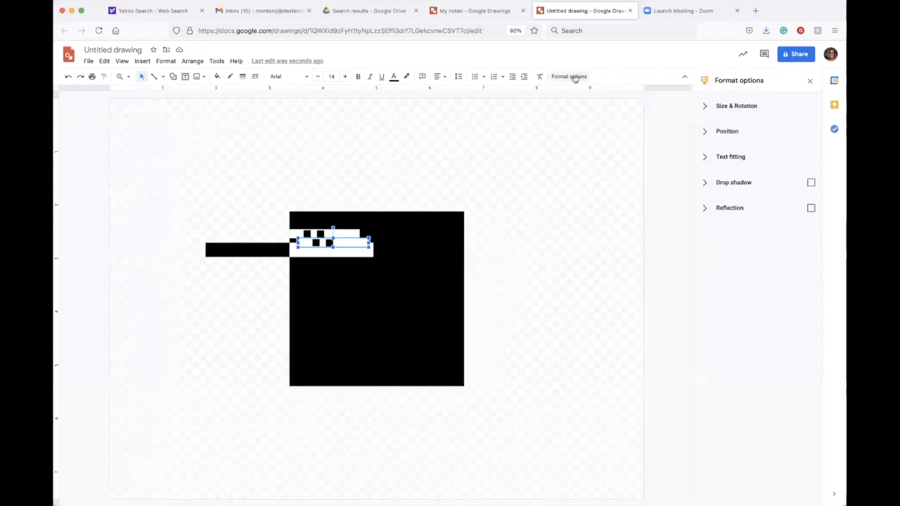
{"action": "left_click", "coordinate": [705, 107]}
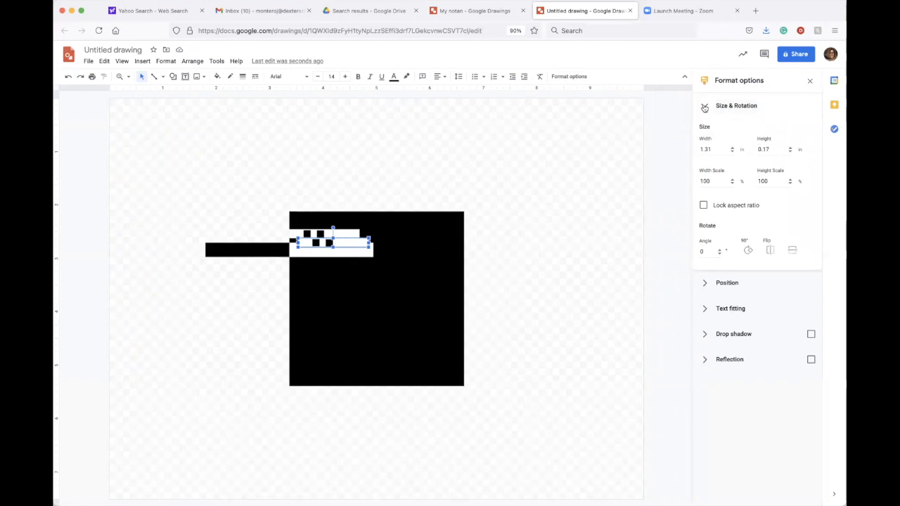
{"action": "left_click", "coordinate": [769, 252]}
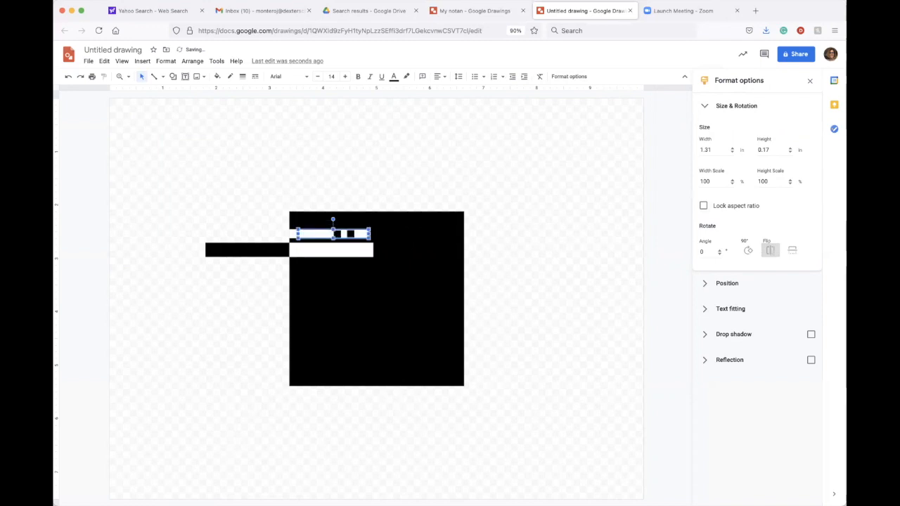
- Move the flipped group outside the black square so its right end meets the square's left edge, mirroring the original group
{"action": "key", "text": "Left"}
{"action": "key", "text": "Left"}
{"action": "key", "text": "Left"}
{"action": "key", "text": "Left"}
{"action": "key", "text": "Left"}
{"action": "key", "text": "Left"}
{"action": "key", "text": "Left"}
{"action": "key", "text": "Left"}
{"action": "key", "text": "Left"}
{"action": "key", "text": "Left"}
{"action": "key", "text": "Left"}
{"action": "key", "text": "Left"}
{"action": "key", "text": "Left"}
{"action": "key", "text": "Left"}
{"action": "key", "text": "Left"}
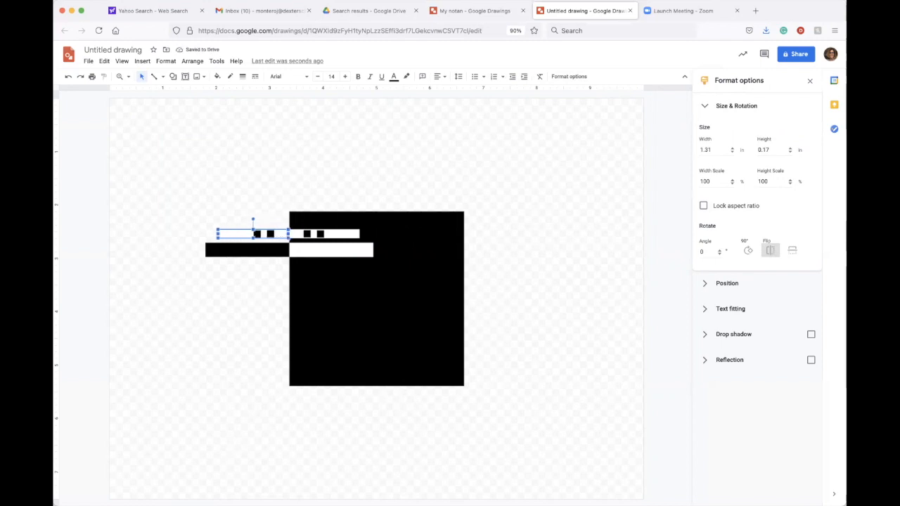
{"action": "key", "text": "Left"}
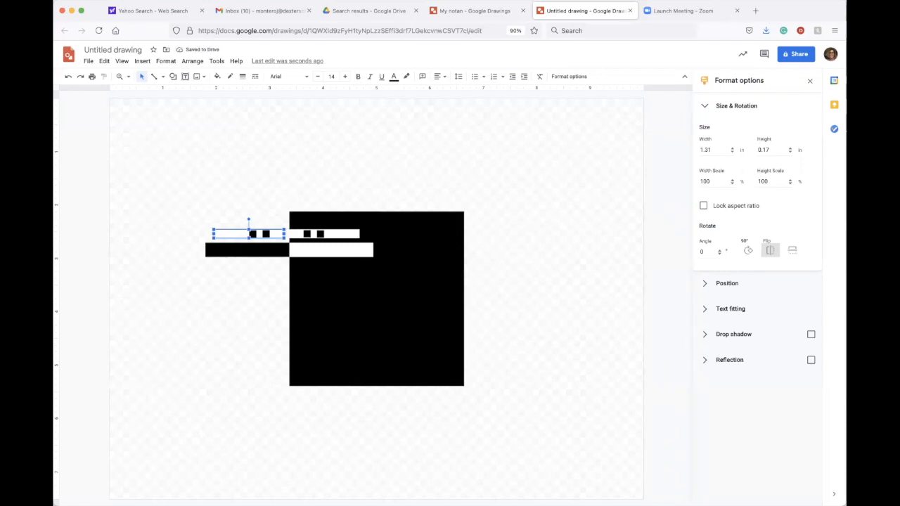
{"action": "key", "text": "Right"}
{"action": "key", "text": "Right"}
{"action": "key", "text": "shift+Right"}
{"action": "left_click", "coordinate": [530, 250]}
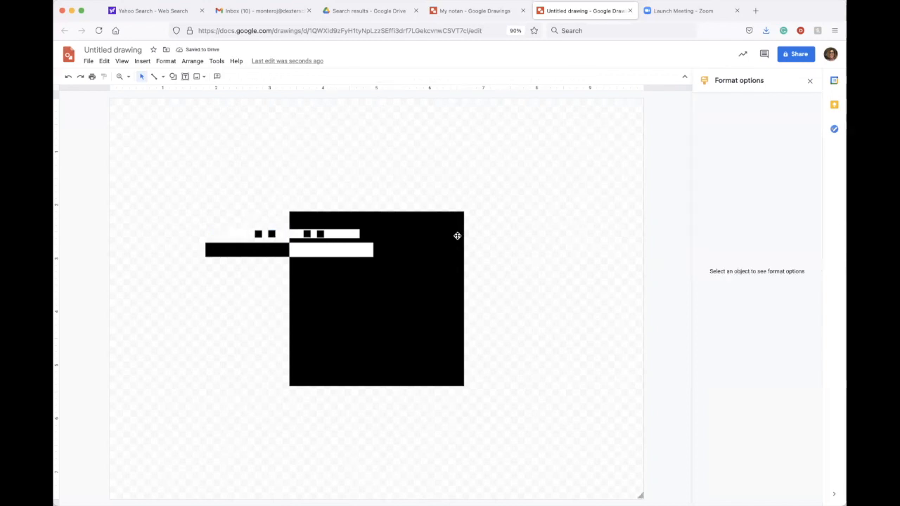
- Ungroup the flipped copy outside the black square
{"action": "left_click", "coordinate": [281, 233]}
{"action": "left_click", "coordinate": [194, 61]}
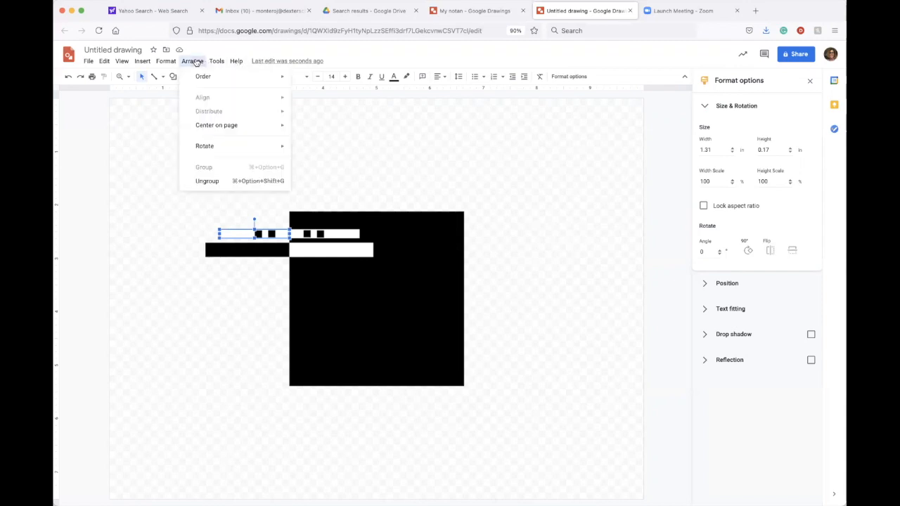
{"action": "mouse_move", "coordinate": [199, 78]}
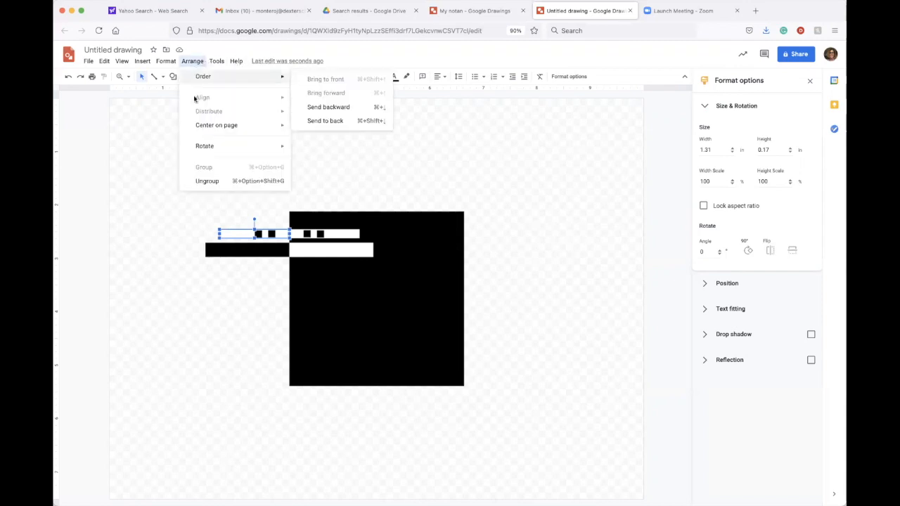
{"action": "left_click", "coordinate": [211, 182]}
{"action": "left_click", "coordinate": [176, 176]}
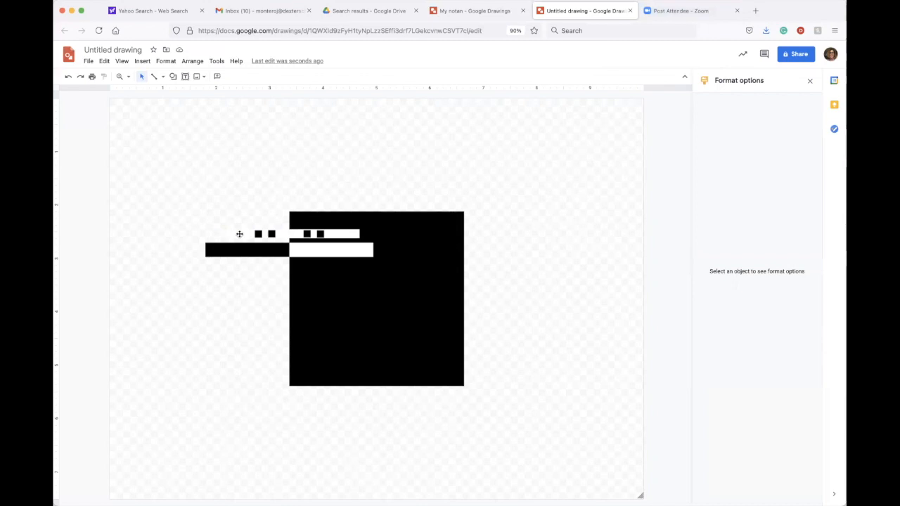
- Fill the thin white bar outside the black square's left edge with black
{"action": "left_click", "coordinate": [239, 233]}
{"action": "left_click", "coordinate": [217, 76]}
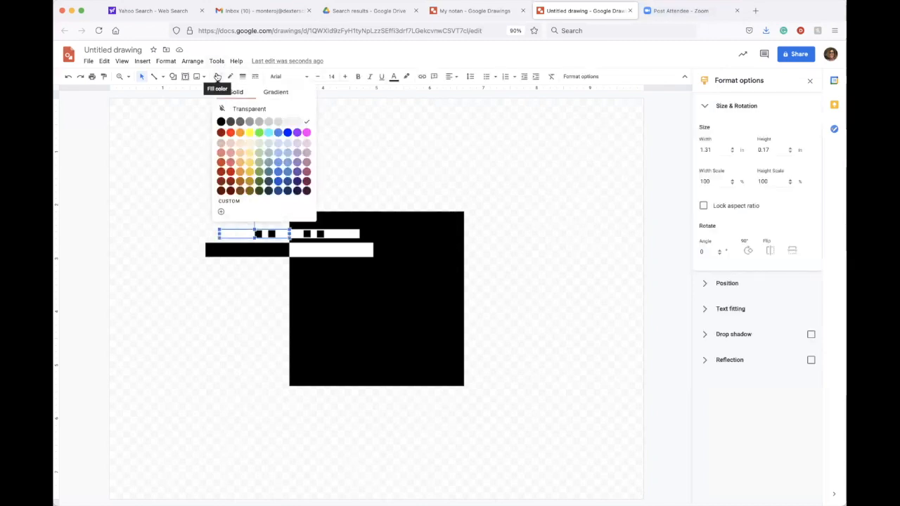
{"action": "left_click", "coordinate": [221, 121]}
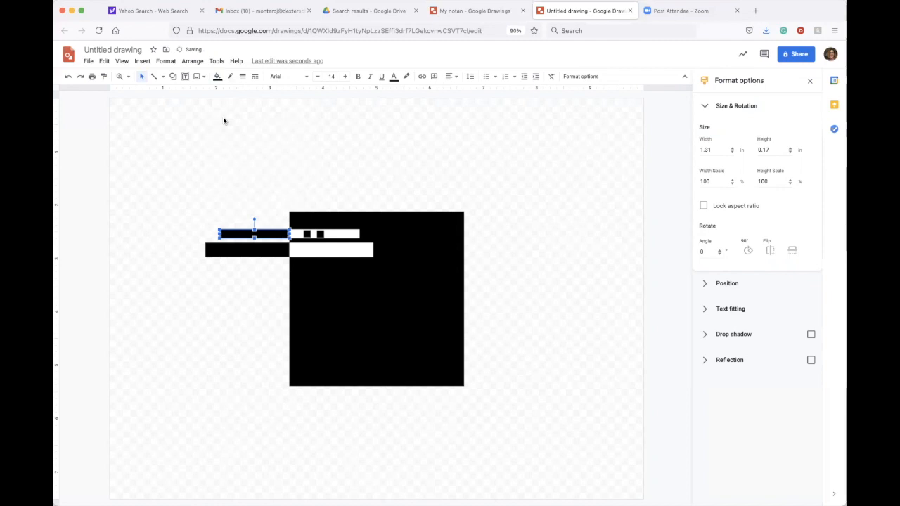
- Fill both tiny squares on the outer thin black bar with white
{"action": "left_click", "coordinate": [258, 234]}
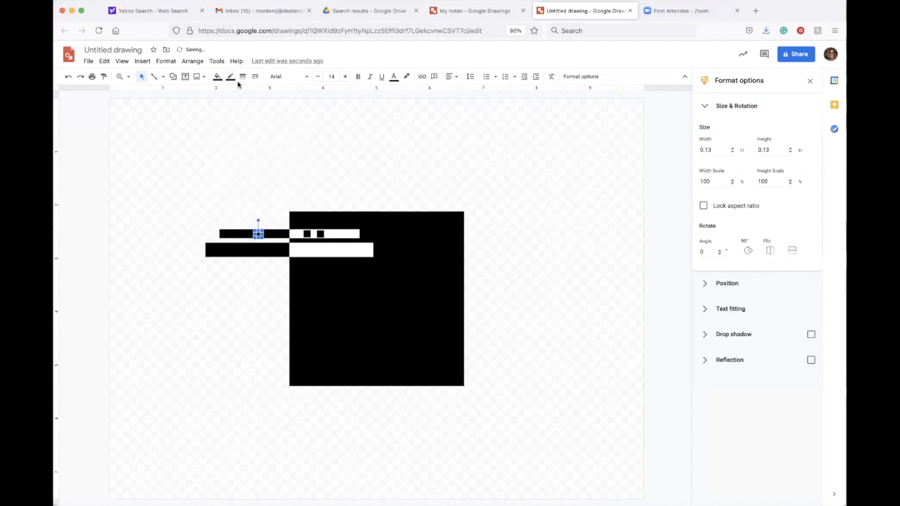
{"action": "left_click", "coordinate": [217, 76]}
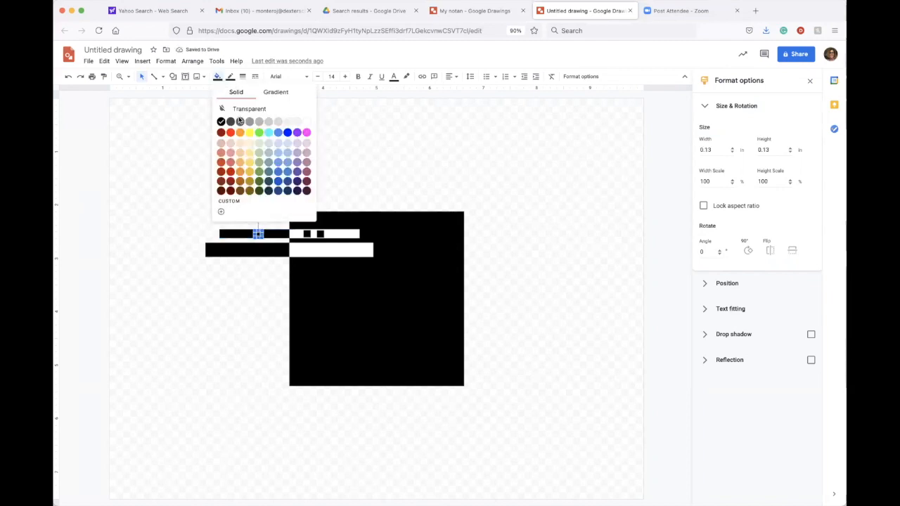
{"action": "left_click", "coordinate": [308, 121]}
{"action": "left_click", "coordinate": [271, 233]}
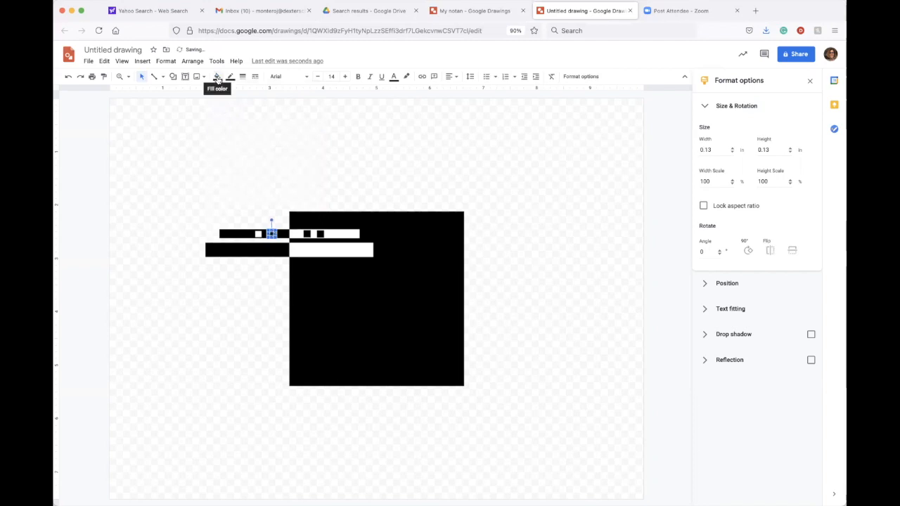
{"action": "left_click", "coordinate": [217, 76]}
{"action": "left_click", "coordinate": [308, 125]}
{"action": "left_click", "coordinate": [329, 137]}
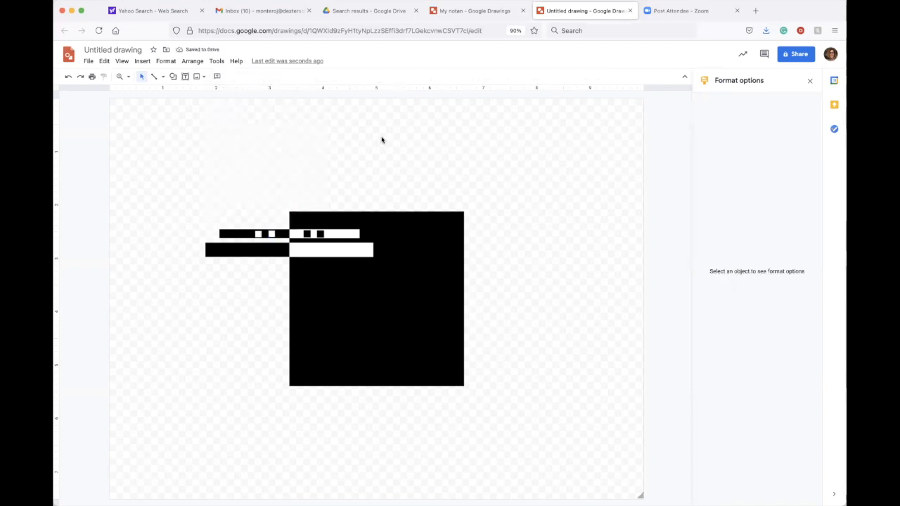
- Draw a triangle about 0.25 by 0.99 in, rotate it to 270°, and place its base against the inside of the black square's right edge
{"action": "left_click", "coordinate": [173, 76]}
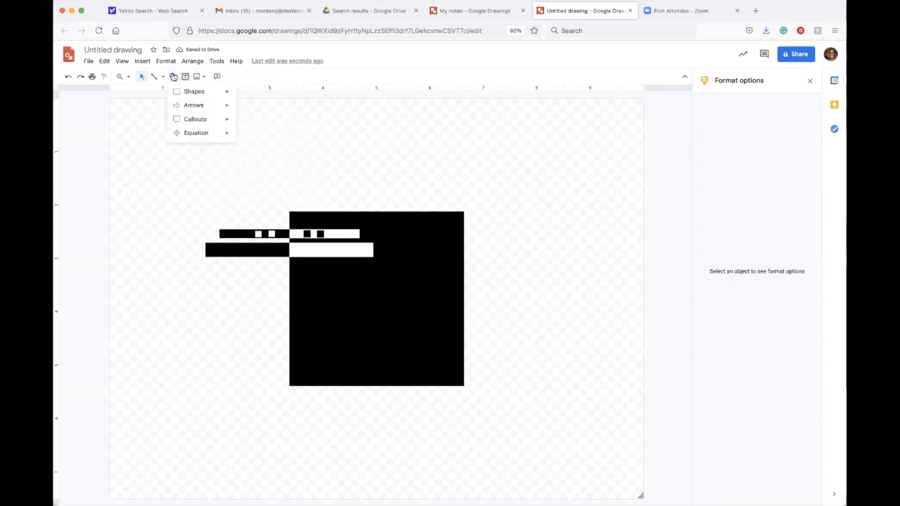
{"action": "mouse_move", "coordinate": [195, 97]}
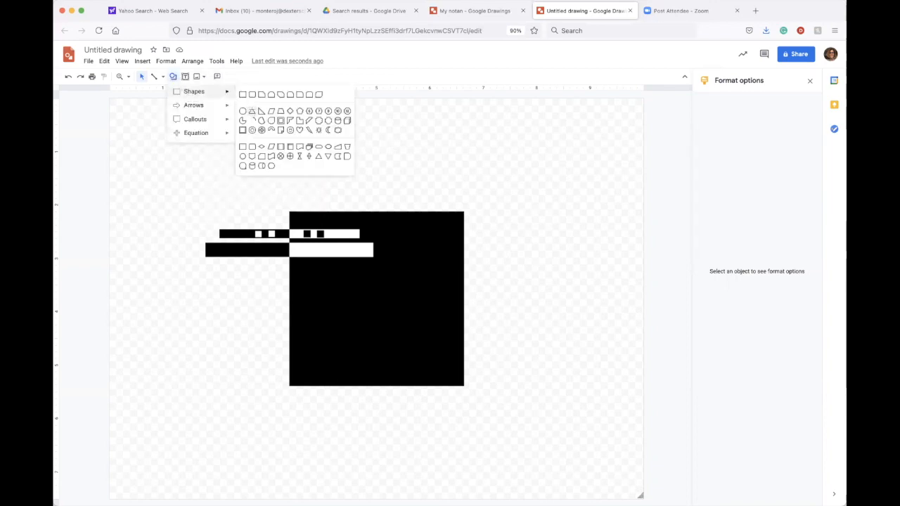
{"action": "left_click", "coordinate": [252, 111]}
{"action": "left_click_drag", "start_coordinate": [359, 314], "coordinate": [373, 364]}
{"action": "left_click_drag", "start_coordinate": [366, 302], "coordinate": [400, 309]}
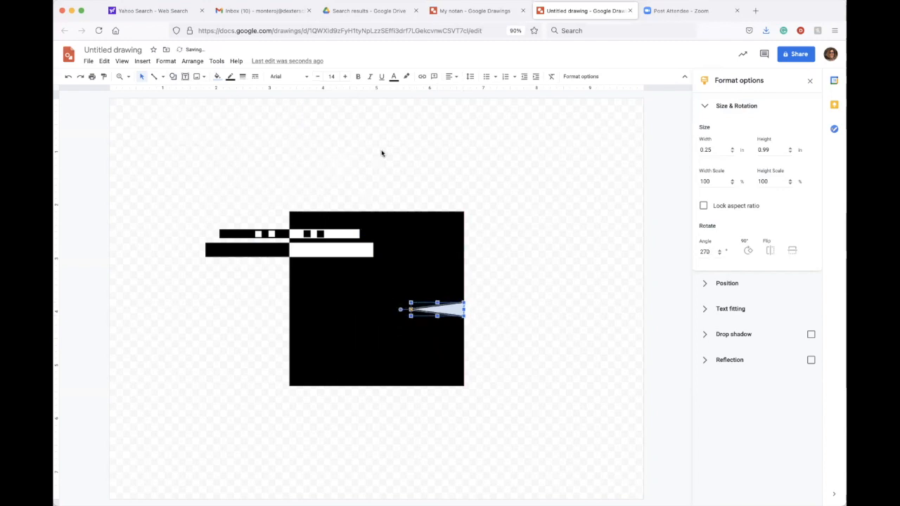
- Make the triangle's border transparent and fill the triangle with white
{"action": "left_click", "coordinate": [231, 77]}
{"action": "left_click", "coordinate": [234, 93]}
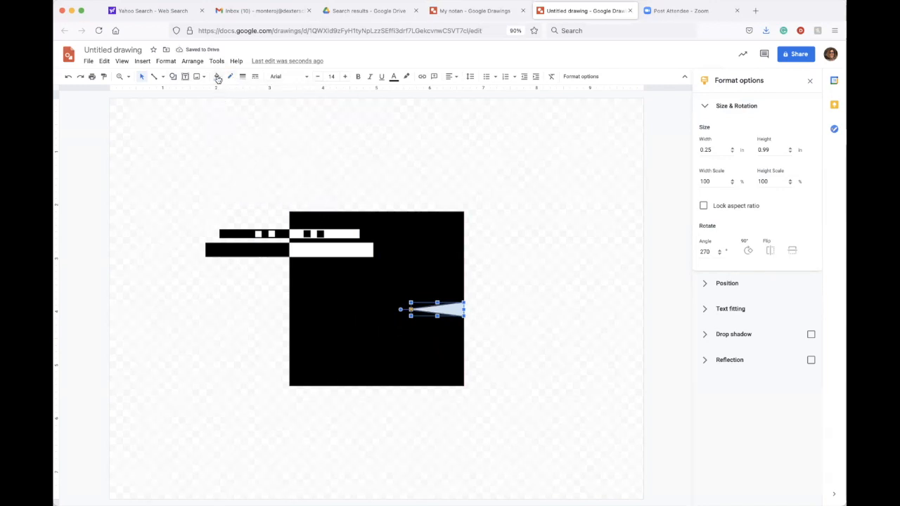
{"action": "left_click", "coordinate": [217, 77]}
{"action": "left_click", "coordinate": [309, 122]}
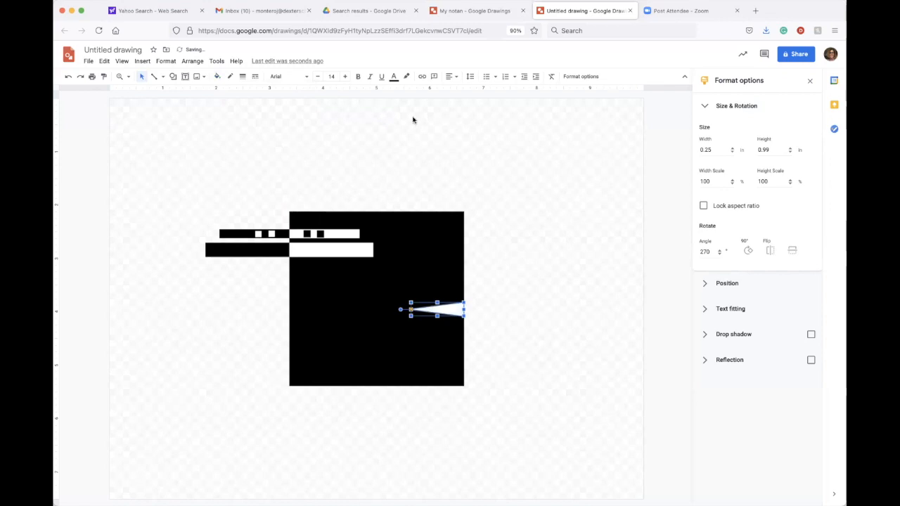
- Duplicate the white triangle and flip the copy horizontally
{"action": "key", "text": "ctrl+d"}
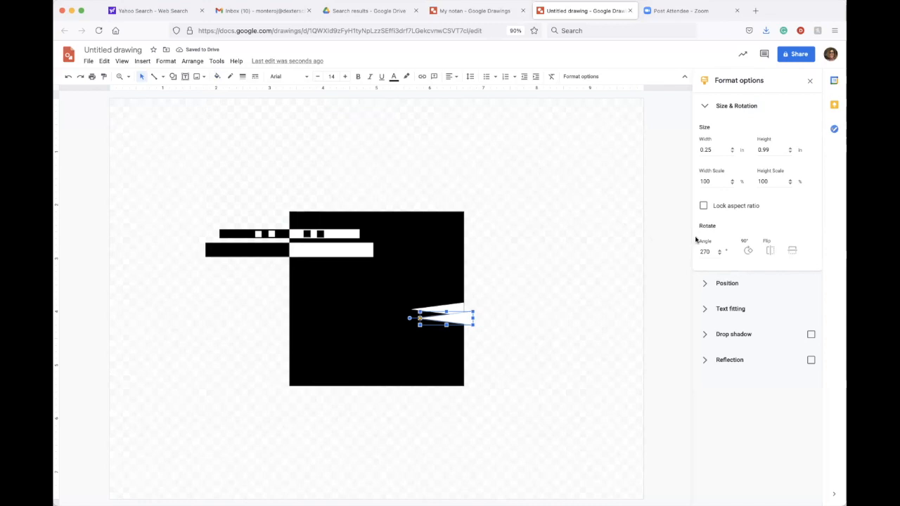
{"action": "left_click", "coordinate": [768, 252]}
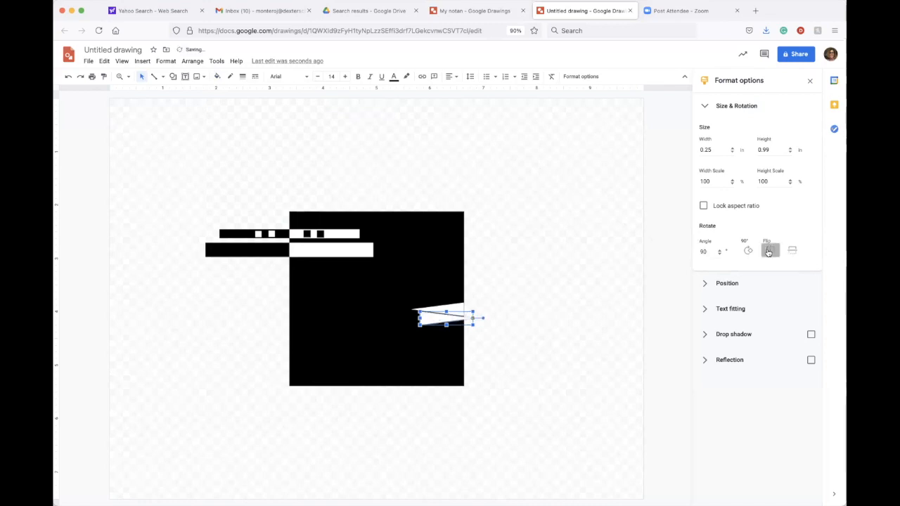
- Fill the flipped triangle black and move it outside the square so its base meets the right edge, mirroring the white triangle
{"action": "left_click", "coordinate": [217, 77]}
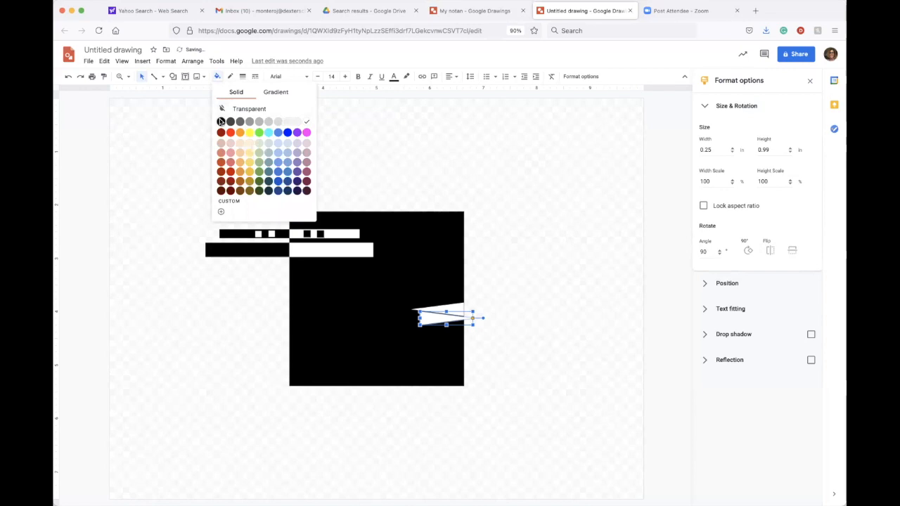
{"action": "left_click", "coordinate": [221, 123]}
{"action": "left_click_drag", "start_coordinate": [430, 321], "coordinate": [473, 313]}
{"action": "left_click", "coordinate": [511, 341]}
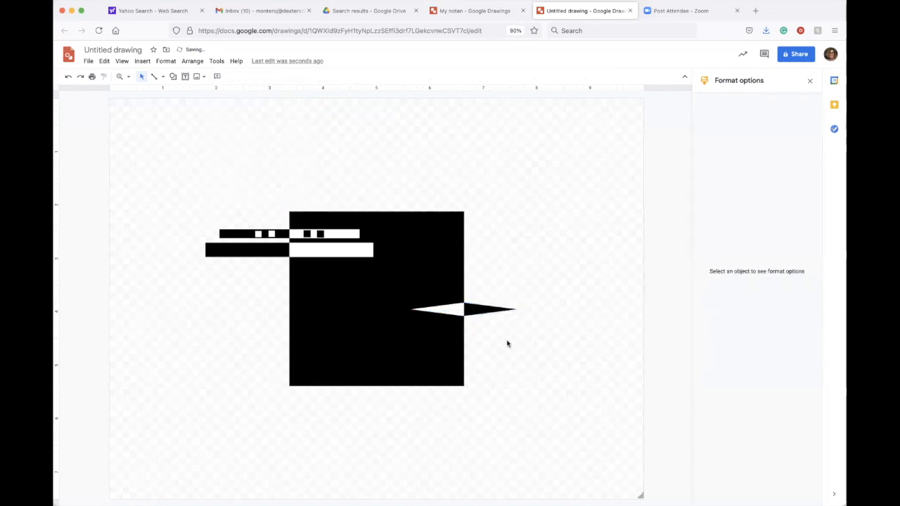
- Group the white and black triangles that meet at the black square's right edge
{"action": "left_click", "coordinate": [447, 310]}
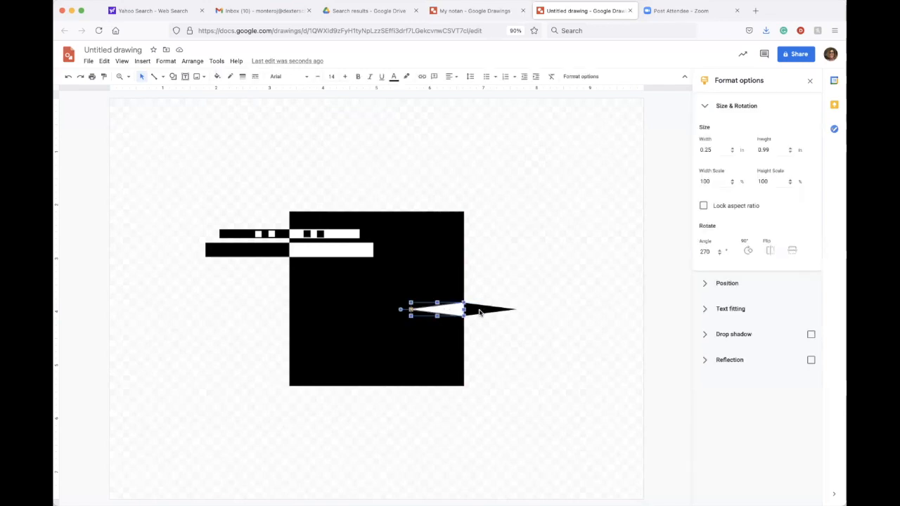
{"action": "left_click", "coordinate": [526, 280]}
{"action": "left_click", "coordinate": [448, 316]}
{"action": "left_click", "coordinate": [476, 310], "text": "shift"}
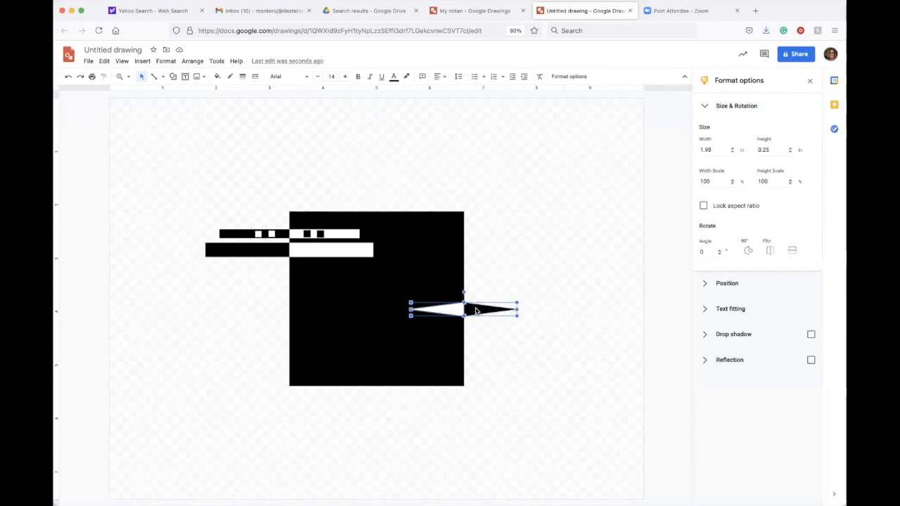
{"action": "left_click", "coordinate": [199, 62]}
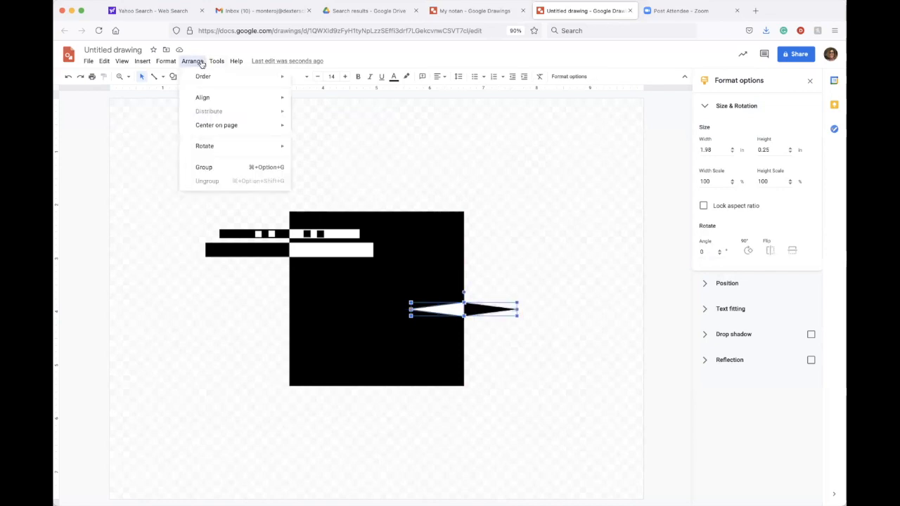
{"action": "left_click", "coordinate": [204, 167]}
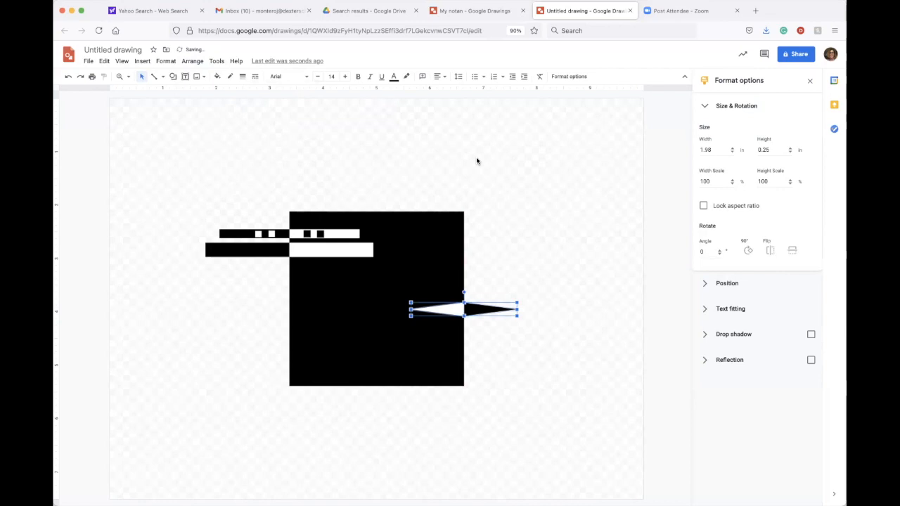
- Duplicate the triangle group below the original and make the copy narrower, keeping its colour split aligned with the square's right edge
{"action": "key", "text": "super+d"}
{"action": "left_click_drag", "start_coordinate": [478, 320], "coordinate": [470, 335]}
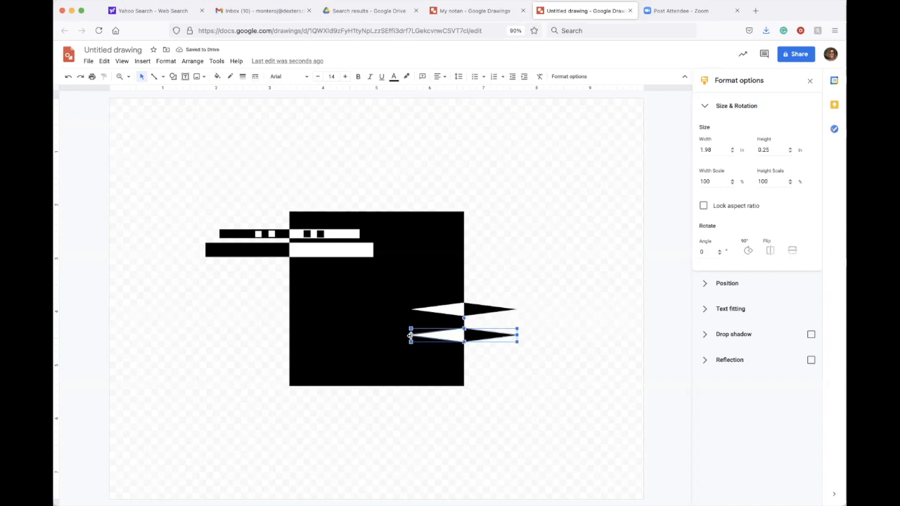
{"action": "left_click_drag", "start_coordinate": [411, 335], "coordinate": [423, 335]}
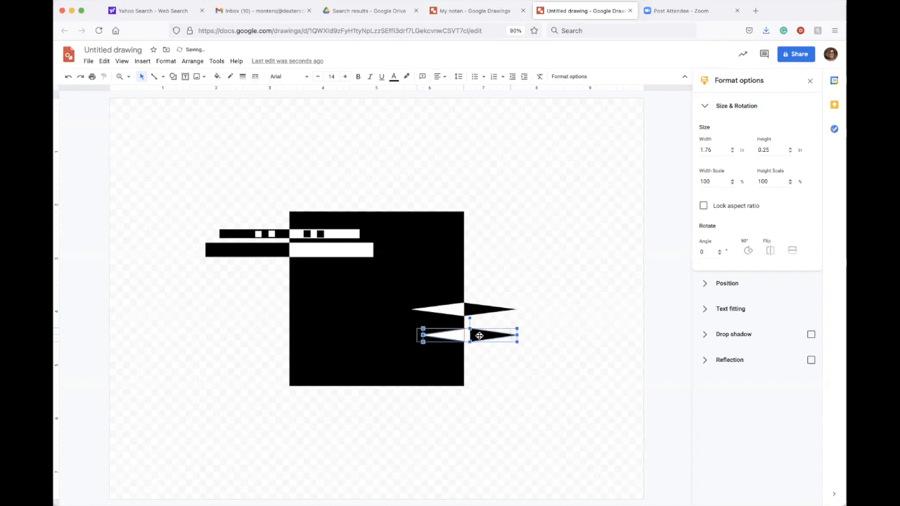
{"action": "key", "text": "Left"}
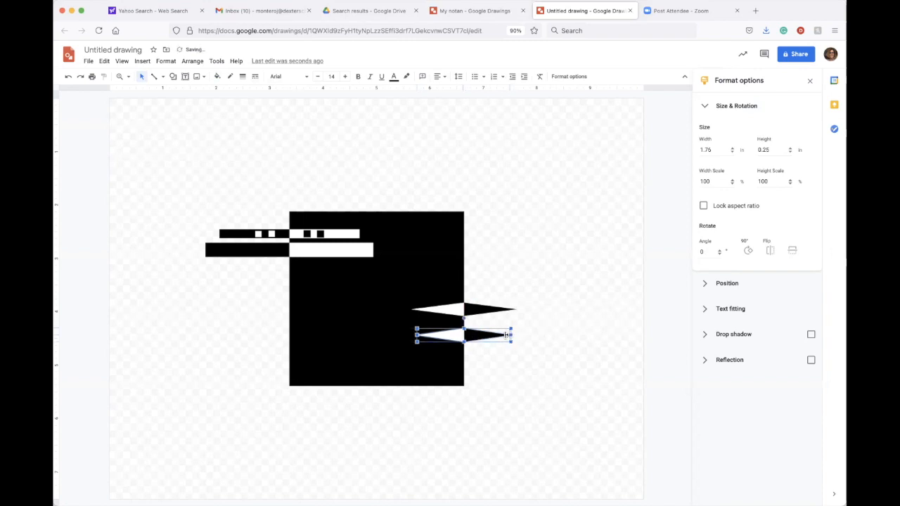
{"action": "left_click_drag", "start_coordinate": [504, 335], "coordinate": [503, 334]}
{"action": "left_click", "coordinate": [528, 337]}
{"action": "left_click", "coordinate": [471, 335]}
{"action": "left_click", "coordinate": [510, 349]}
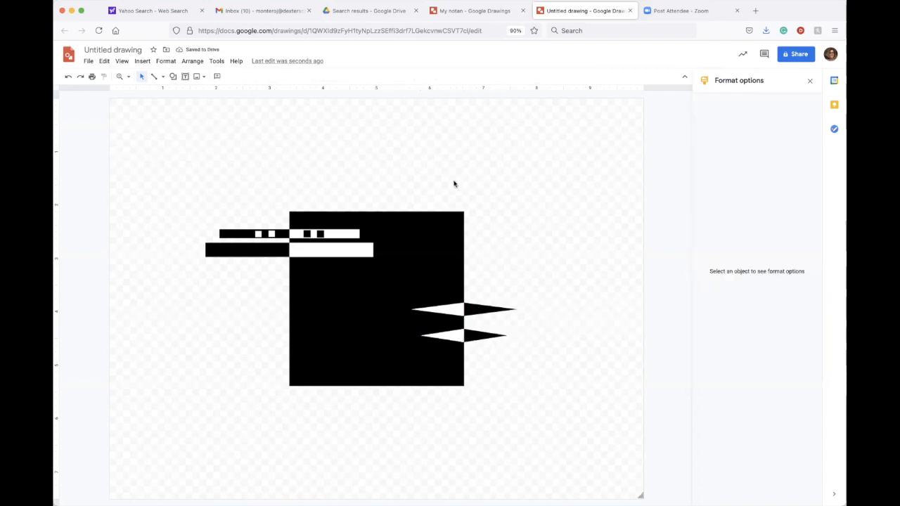
- Draw a closed three-lobed curve about 1.31 by 1.6 in inside the upper right of the black square, starting near its top edge
{"action": "left_click", "coordinate": [163, 77]}
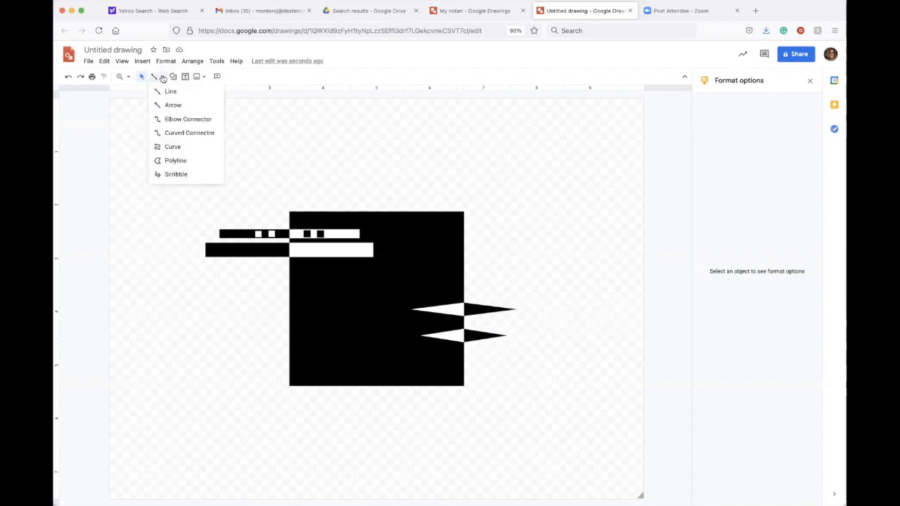
{"action": "left_click", "coordinate": [171, 148]}
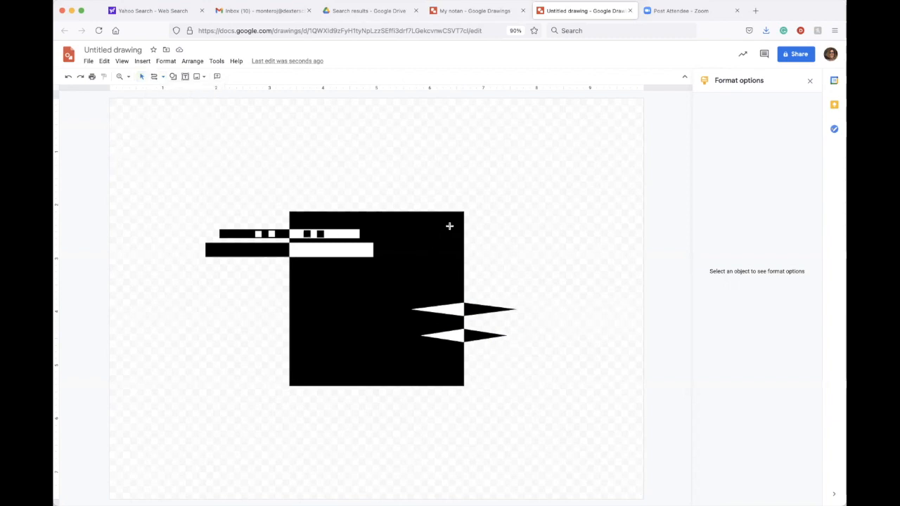
{"action": "left_click", "coordinate": [411, 213]}
{"action": "left_click", "coordinate": [421, 256]}
{"action": "left_click", "coordinate": [382, 295]}
{"action": "left_click", "coordinate": [450, 284]}
{"action": "left_click", "coordinate": [403, 269]}
{"action": "left_click", "coordinate": [448, 238]}
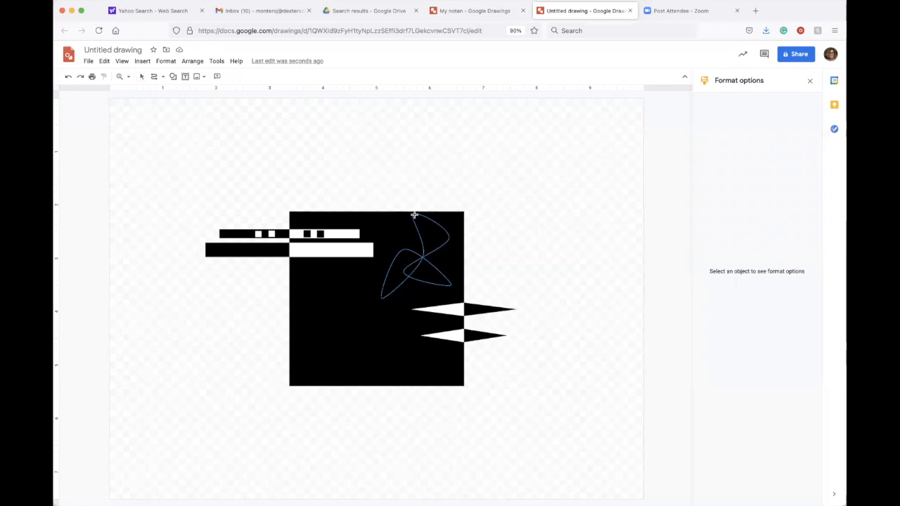
{"action": "left_click", "coordinate": [414, 214]}
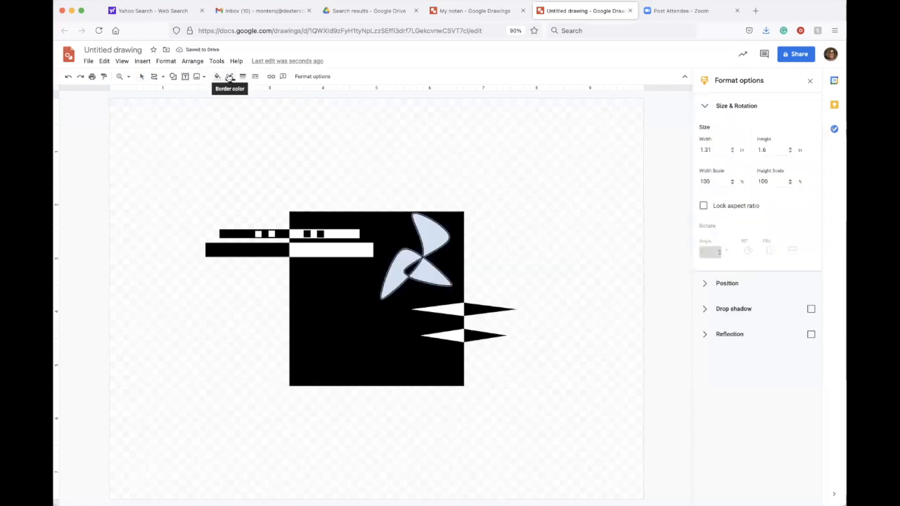
- Give the curved shape a white fill with a transparent border, and nudge it up to the square's top edge
{"action": "left_click", "coordinate": [230, 77]}
{"action": "left_click", "coordinate": [230, 77]}
{"action": "left_click", "coordinate": [217, 76]}
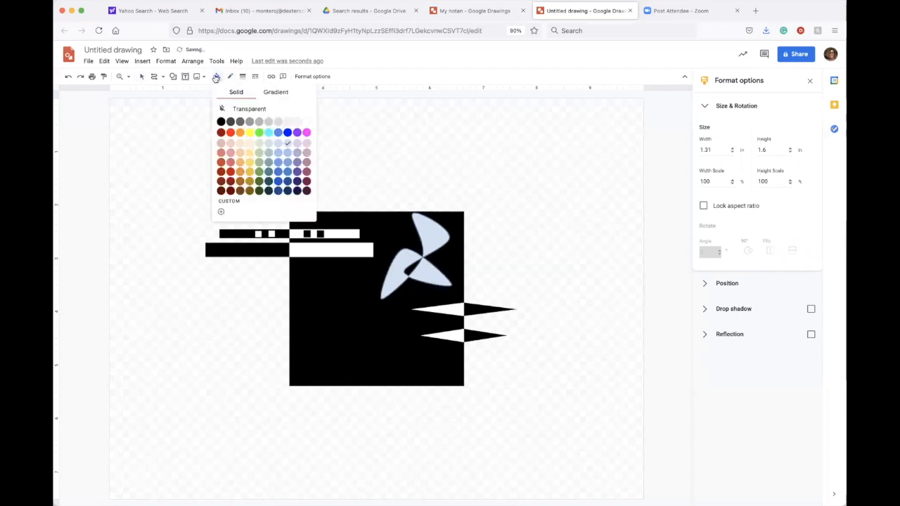
{"action": "left_click", "coordinate": [308, 121]}
{"action": "left_click", "coordinate": [142, 76]}
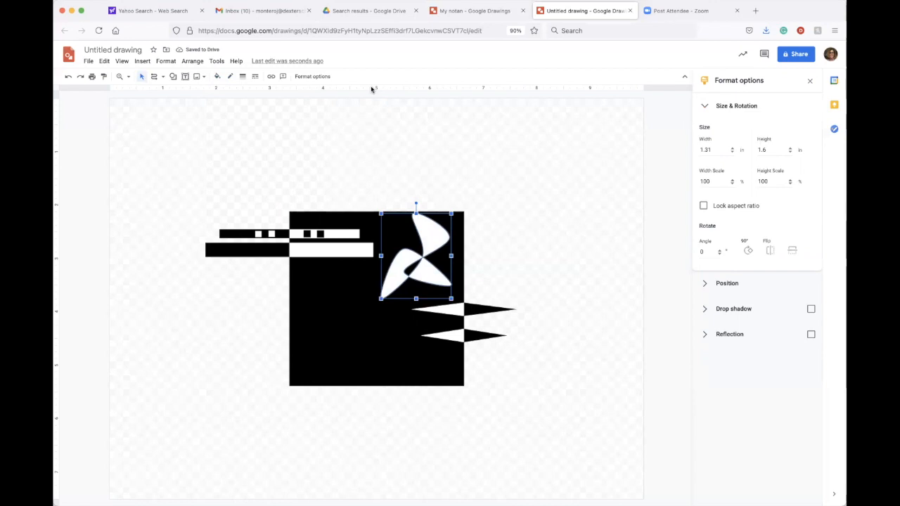
{"action": "key", "text": "Up"}
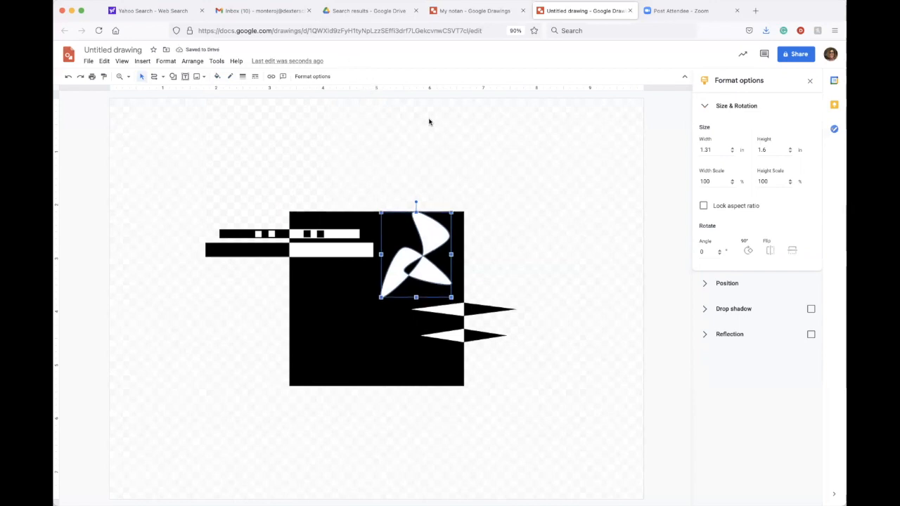
- Duplicate the curved shape and place a vertically flipped copy directly above the square's top edge
{"action": "key", "text": "ctrl+d"}
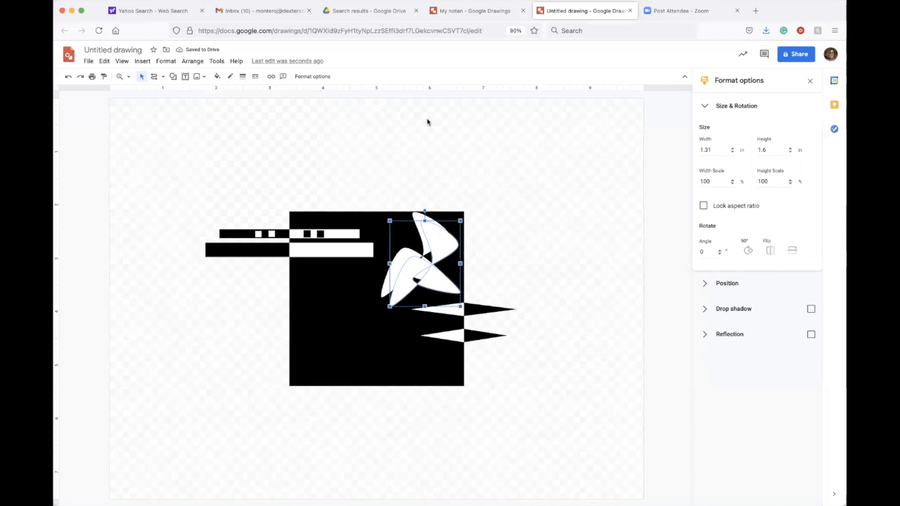
{"action": "left_click", "coordinate": [792, 250]}
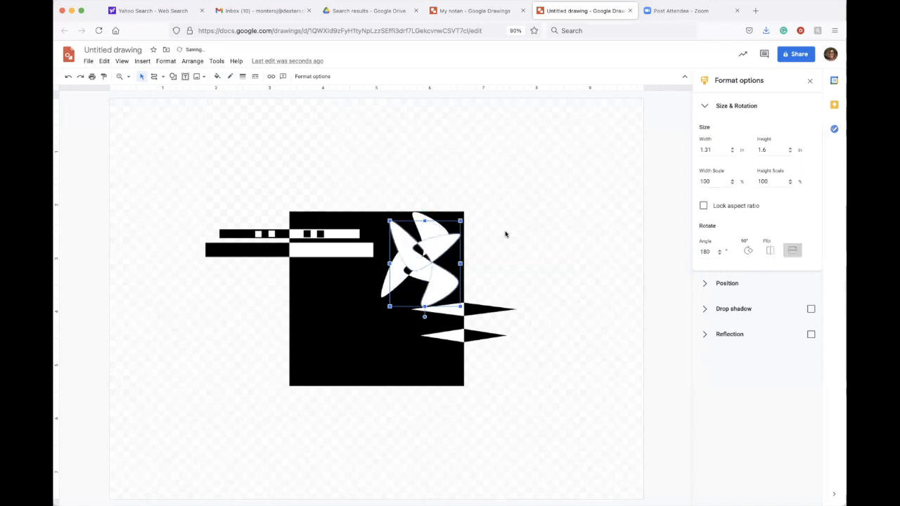
{"action": "left_click_drag", "start_coordinate": [440, 243], "coordinate": [431, 151]}
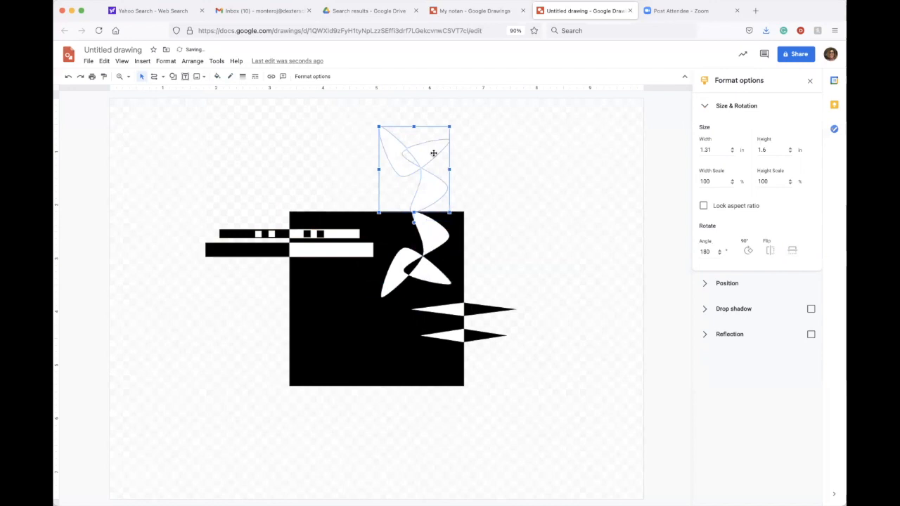
- Fill the flipped curved copy with black and nudge it right to line up with the white original
{"action": "left_click", "coordinate": [217, 76]}
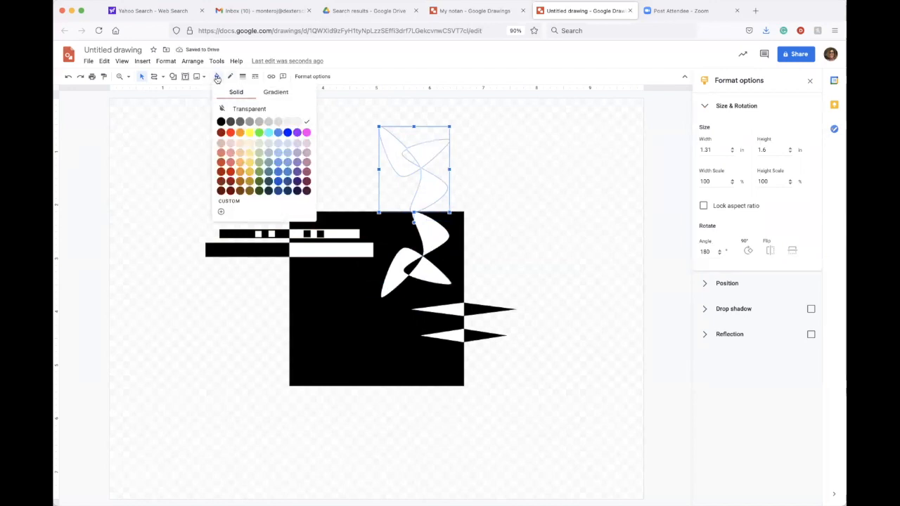
{"action": "left_click", "coordinate": [221, 122]}
{"action": "left_click", "coordinate": [510, 149]}
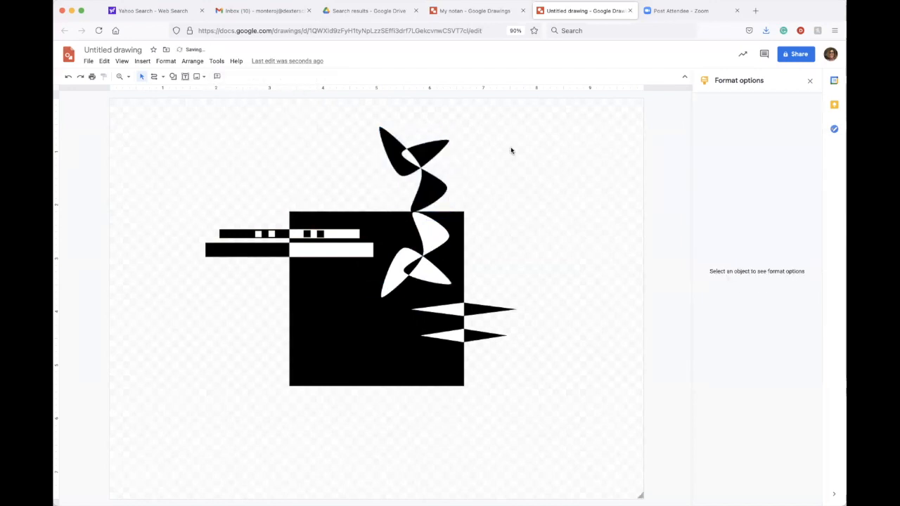
{"action": "left_click", "coordinate": [429, 187]}
{"action": "key", "text": "shift+Right"}
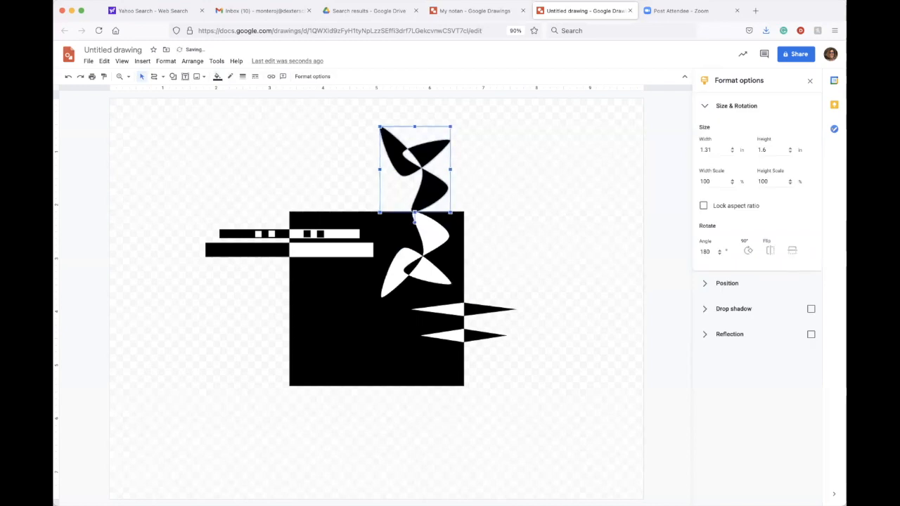
{"action": "left_click", "coordinate": [524, 195]}
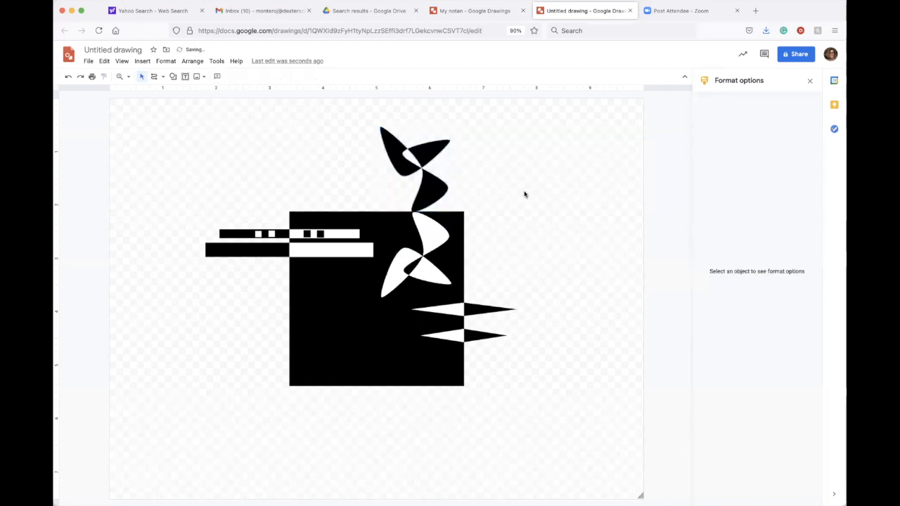
{"action": "left_click", "coordinate": [429, 188]}
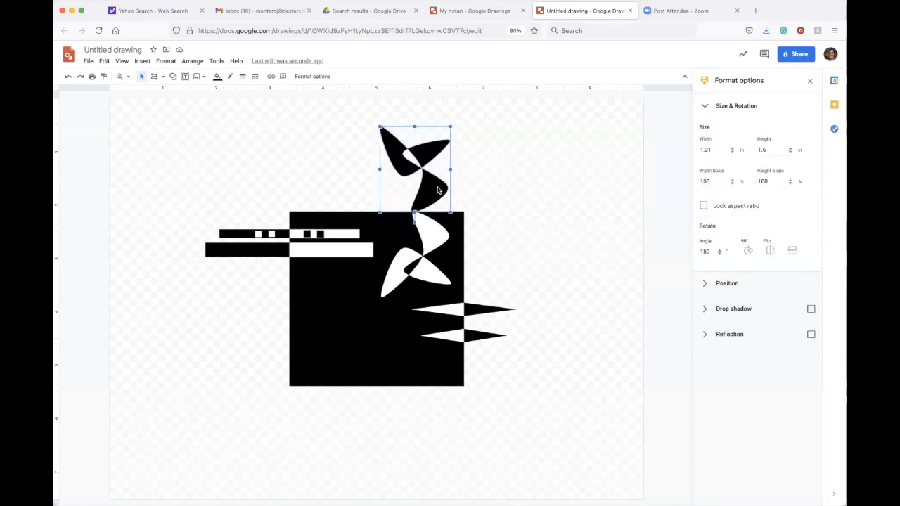
{"action": "left_click", "coordinate": [526, 186]}
- Draw a closed, jagged polyline shape about 1.71 by 2.13 in inside the lower left of the square, based on its bottom edge
{"action": "left_click", "coordinate": [163, 77]}
{"action": "left_click", "coordinate": [168, 161]}
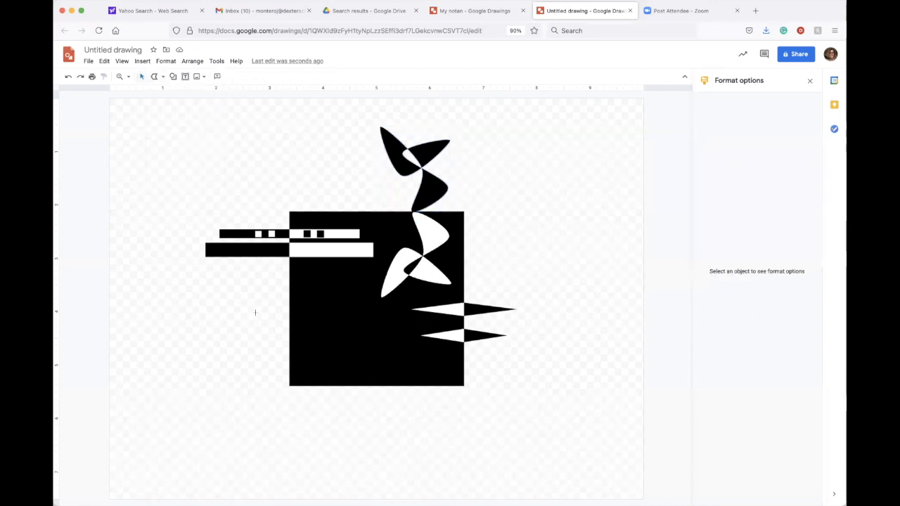
{"action": "left_click", "coordinate": [303, 384]}
{"action": "left_click", "coordinate": [305, 302]}
{"action": "left_click", "coordinate": [317, 364]}
{"action": "left_click", "coordinate": [323, 272]}
{"action": "left_click", "coordinate": [396, 376]}
{"action": "left_click", "coordinate": [350, 365]}
{"action": "left_click", "coordinate": [394, 343]}
{"action": "left_click", "coordinate": [333, 338]}
{"action": "left_click", "coordinate": [360, 289]}
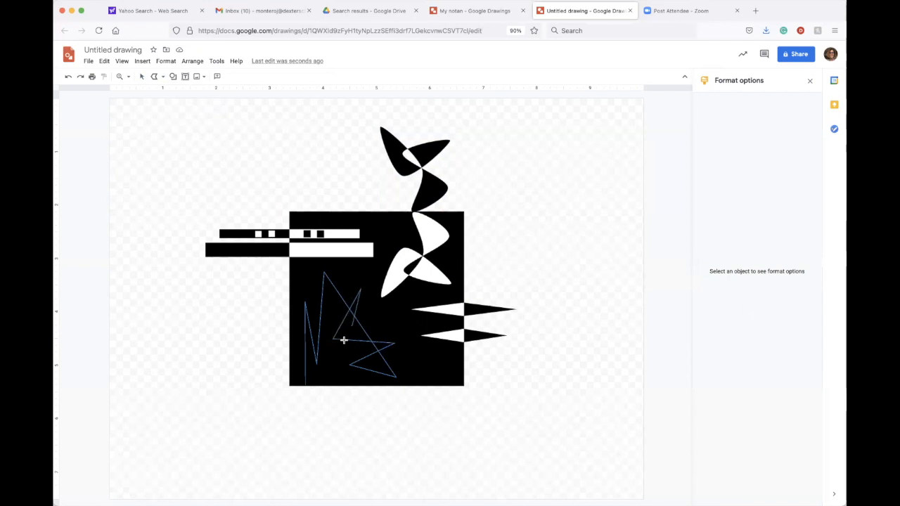
{"action": "left_click", "coordinate": [331, 385]}
{"action": "left_click", "coordinate": [304, 384]}
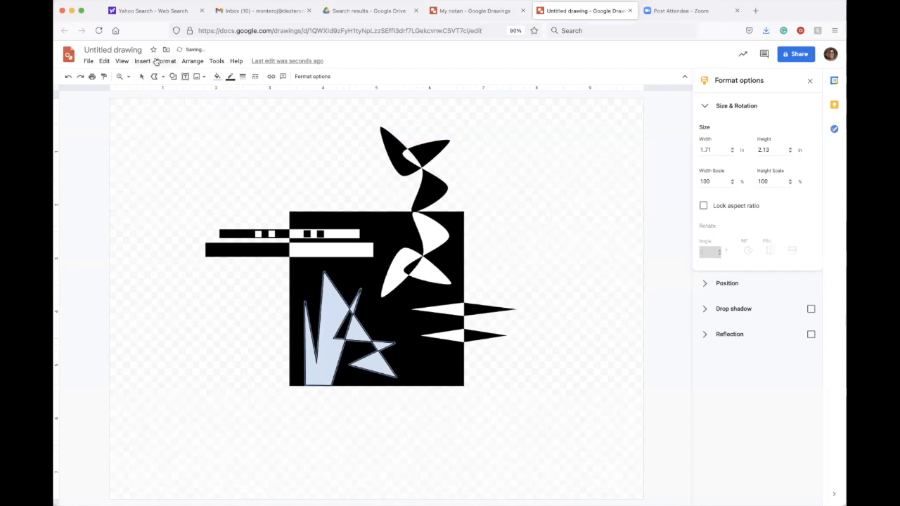
- Give the jagged shape a white fill with a transparent border, and nudge it down to the square's bottom edge
{"action": "left_click", "coordinate": [229, 76]}
{"action": "left_click", "coordinate": [234, 94]}
{"action": "left_click", "coordinate": [217, 76]}
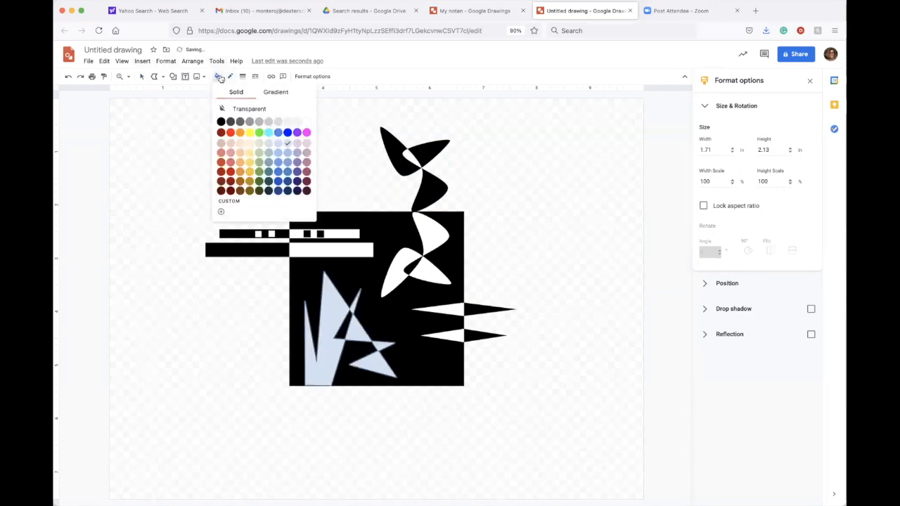
{"action": "left_click", "coordinate": [298, 121]}
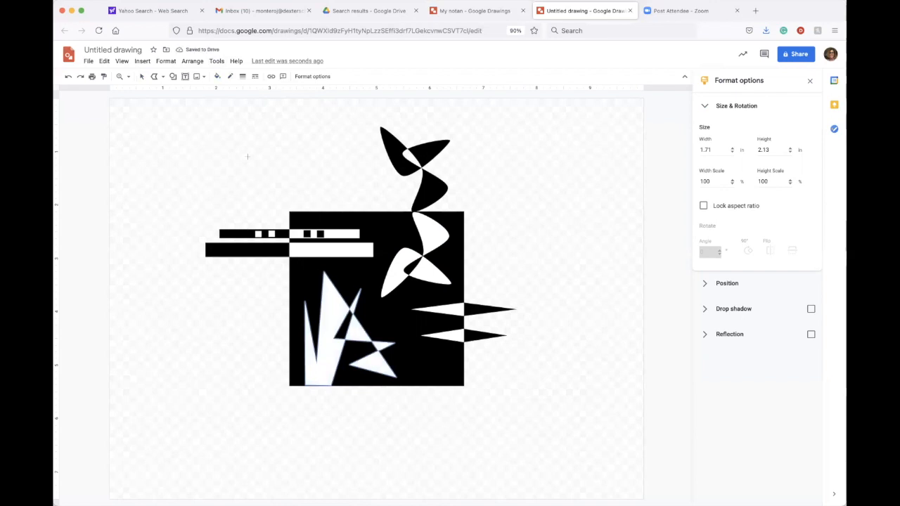
{"action": "left_click", "coordinate": [141, 76]}
{"action": "left_click", "coordinate": [359, 290]}
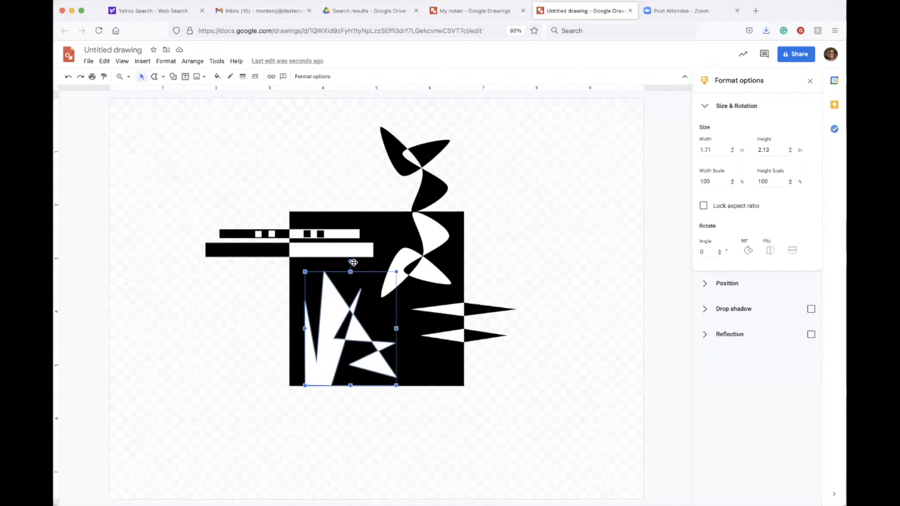
{"action": "left_click", "coordinate": [350, 261]}
{"action": "key", "text": "shift+Down"}
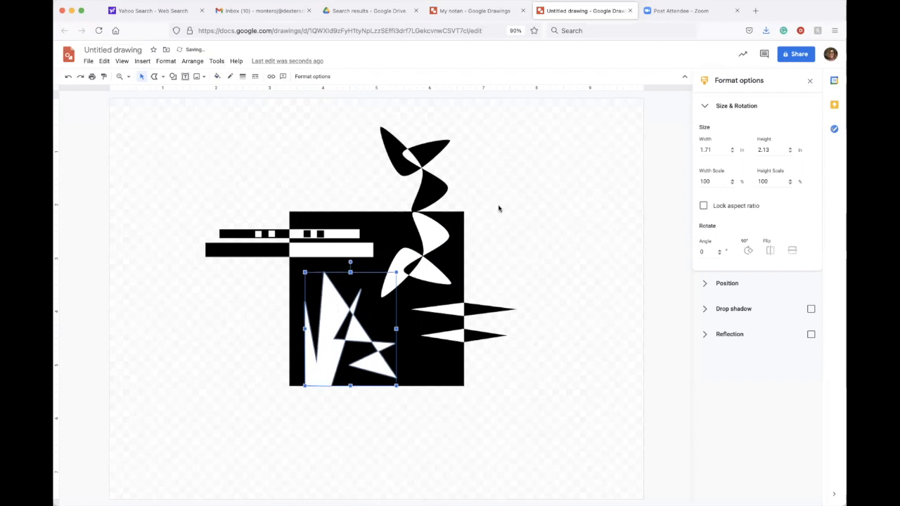
- Place a black, vertically flipped duplicate of the jagged shape directly below the white one, mirrored across the square's bottom edge
{"action": "key", "text": "super+d"}
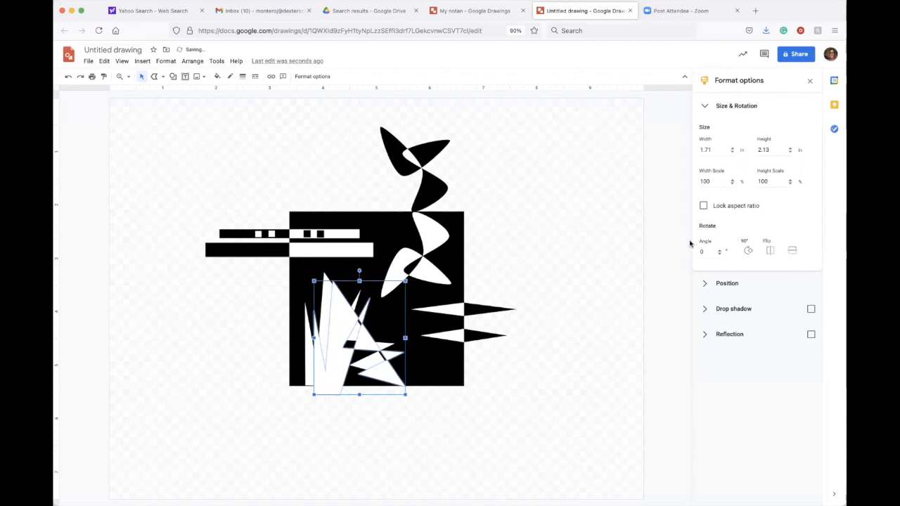
{"action": "left_click", "coordinate": [794, 252]}
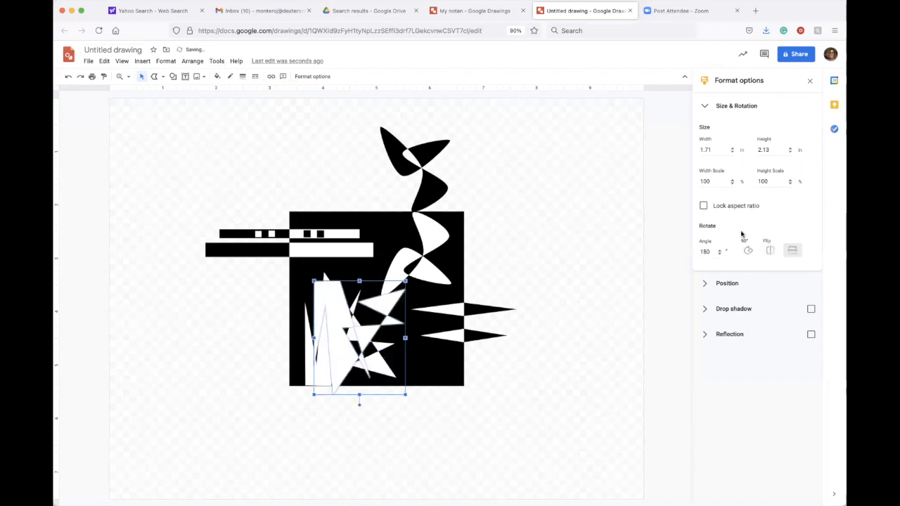
{"action": "left_click", "coordinate": [217, 77]}
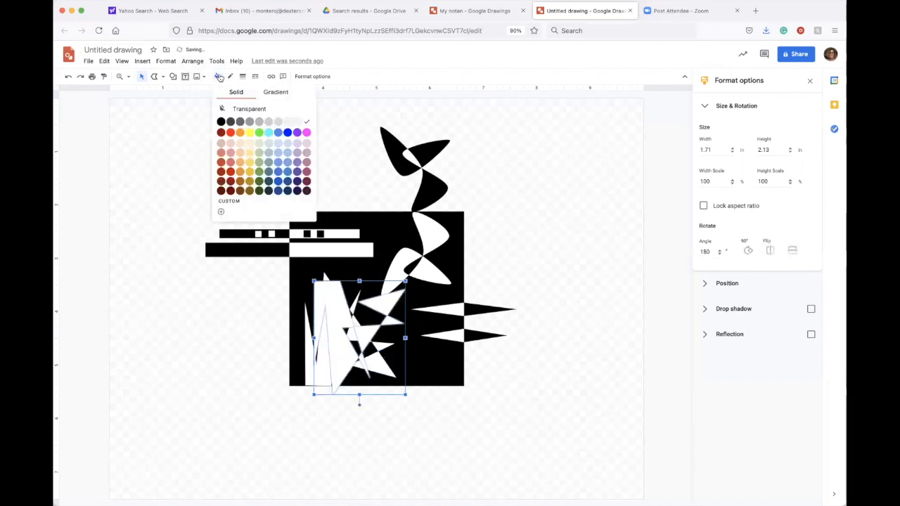
{"action": "left_click", "coordinate": [221, 122]}
{"action": "left_click_drag", "start_coordinate": [334, 305], "coordinate": [325, 399]}
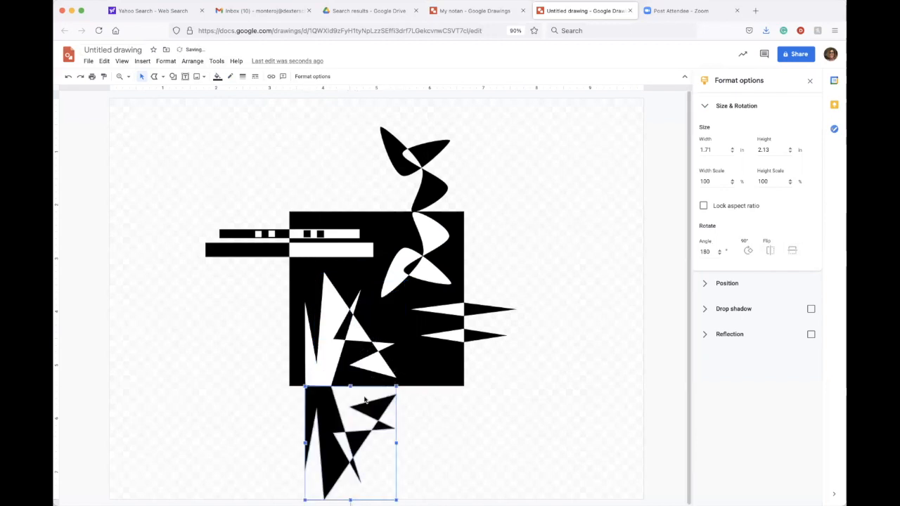
{"action": "left_click", "coordinate": [530, 419]}
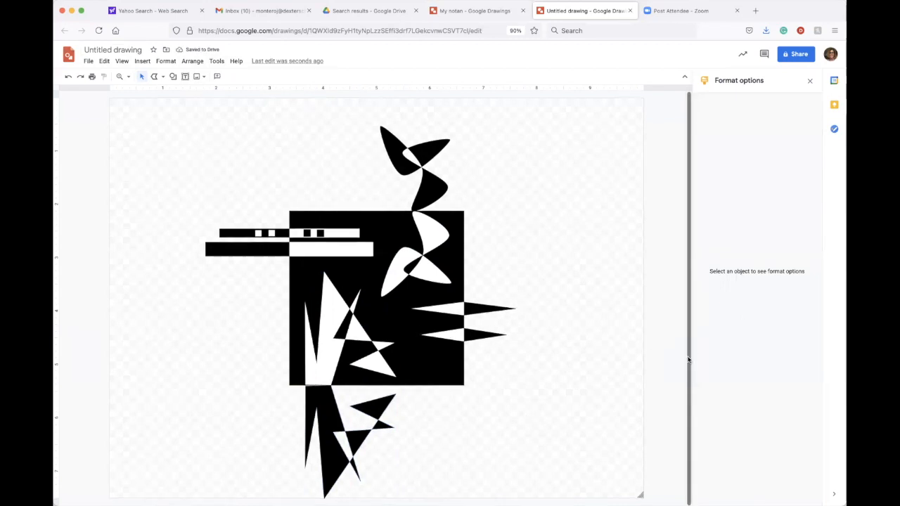
{"action": "left_click", "coordinate": [318, 400]}
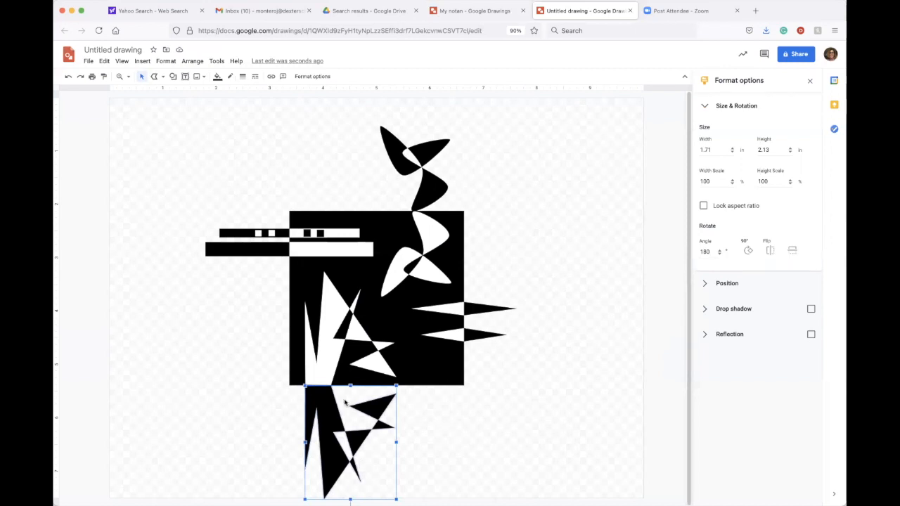
{"action": "left_click_drag", "start_coordinate": [329, 402], "coordinate": [330, 390]}
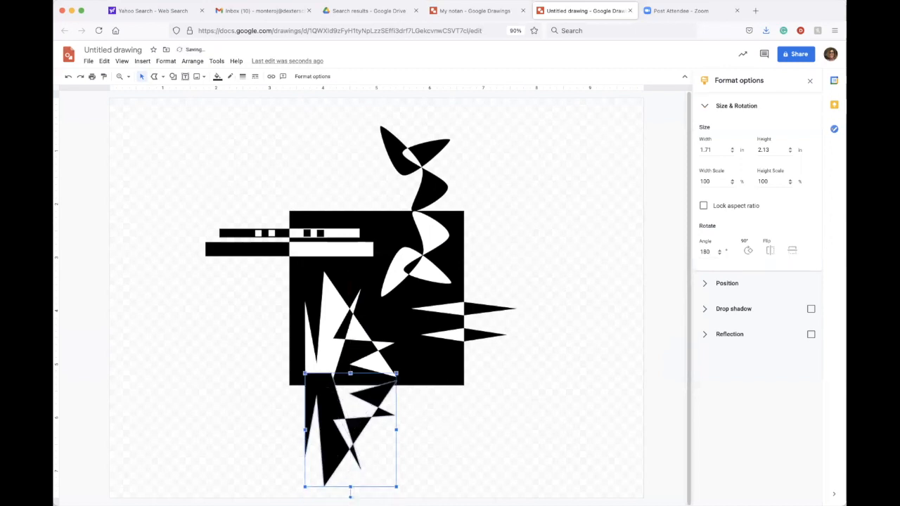
{"action": "left_click_drag", "start_coordinate": [350, 497], "coordinate": [350, 496]}
{"action": "left_click_drag", "start_coordinate": [325, 402], "coordinate": [327, 413]}
{"action": "left_click", "coordinate": [435, 414]}
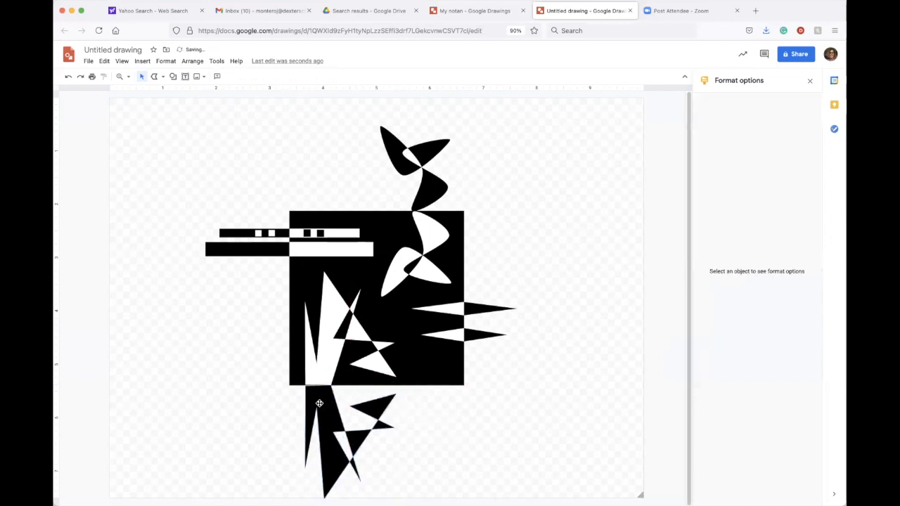
- Rotate the black jagged copy to 182° and realign it directly below the white original at the square's bottom edge
{"action": "left_click", "coordinate": [321, 404]}
{"action": "left_click_drag", "start_coordinate": [327, 414], "coordinate": [329, 406]}
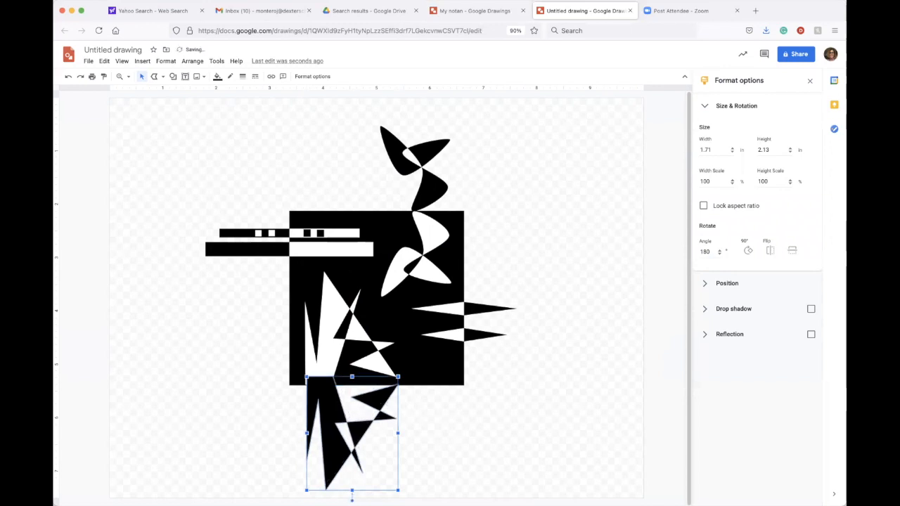
{"action": "left_click_drag", "start_coordinate": [352, 500], "coordinate": [350, 501]}
{"action": "mouse_move", "coordinate": [329, 421]}
{"action": "left_mouse_down"}
{"action": "mouse_move", "coordinate": [327, 430]}
{"action": "mouse_move", "coordinate": [331, 408]}
{"action": "left_mouse_up"}
{"action": "left_click", "coordinate": [438, 422]}
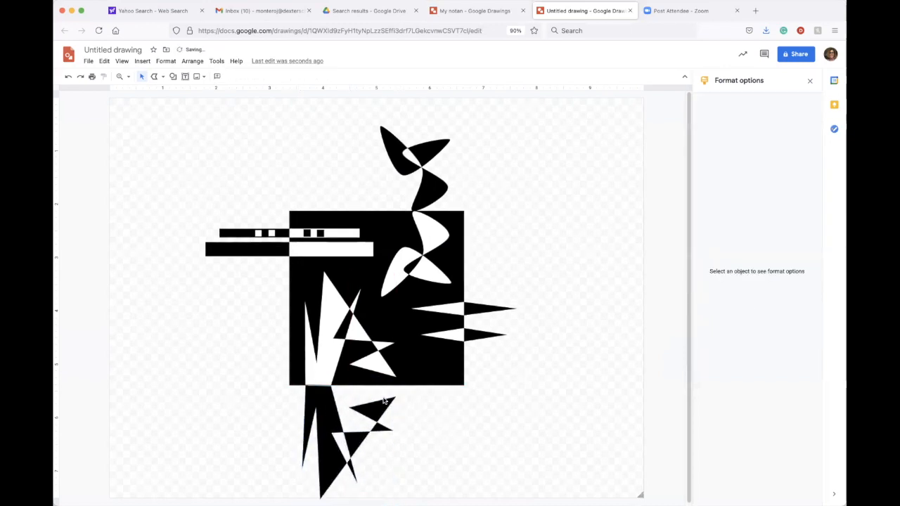
{"action": "left_click", "coordinate": [328, 404]}
{"action": "key", "text": "shift+Up"}
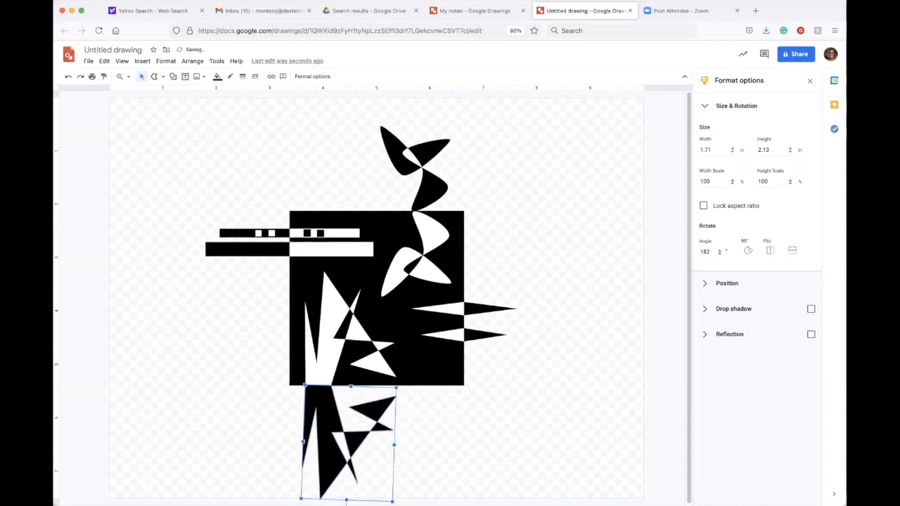
{"action": "left_click", "coordinate": [433, 418]}
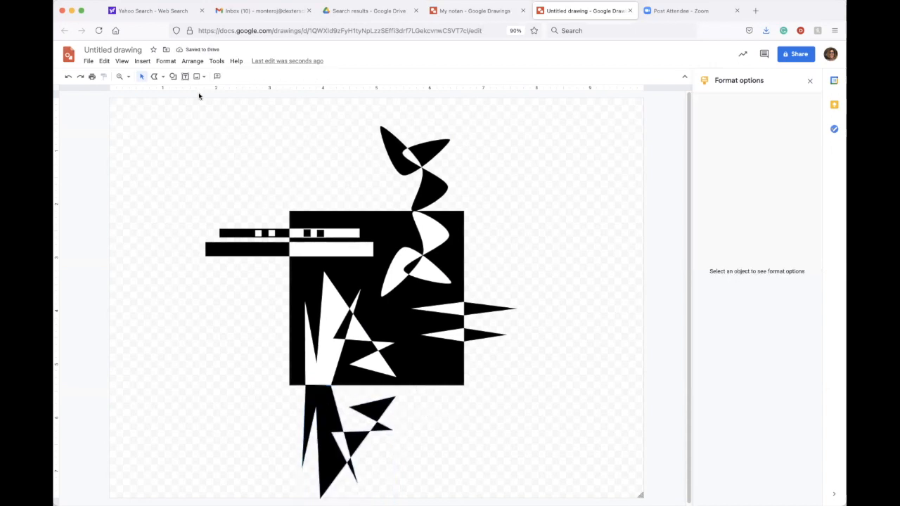
- Scribble a looping freehand line about 1.74 by 1.38 in from the square's right edge into its lower right area
{"action": "left_click", "coordinate": [162, 75]}
{"action": "left_click", "coordinate": [175, 176]}
{"action": "mouse_move", "coordinate": [455, 355]}
{"action": "left_mouse_down"}
{"action": "mouse_move", "coordinate": [437, 366]}
{"action": "mouse_move", "coordinate": [451, 363]}
{"action": "mouse_move", "coordinate": [446, 350]}
{"action": "mouse_move", "coordinate": [426, 365]}
{"action": "mouse_move", "coordinate": [417, 366]}
{"action": "mouse_move", "coordinate": [418, 355]}
{"action": "mouse_move", "coordinate": [429, 372]}
{"action": "mouse_move", "coordinate": [416, 375]}
{"action": "mouse_move", "coordinate": [416, 335]}
{"action": "mouse_move", "coordinate": [397, 330]}
{"action": "mouse_move", "coordinate": [408, 330]}
{"action": "mouse_move", "coordinate": [404, 316]}
{"action": "mouse_move", "coordinate": [370, 301]}
{"action": "left_mouse_up"}
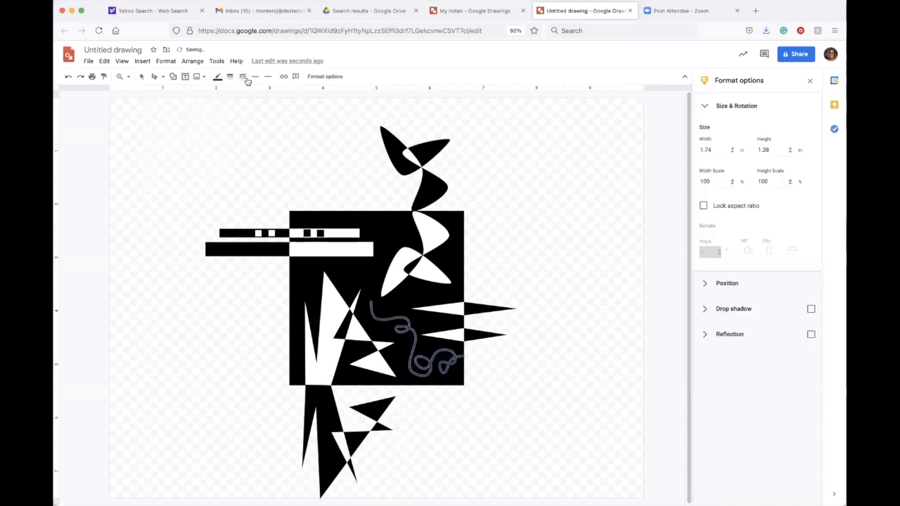
- Make the freehand scribble white with a 2px line weight
{"action": "left_click", "coordinate": [218, 76]}
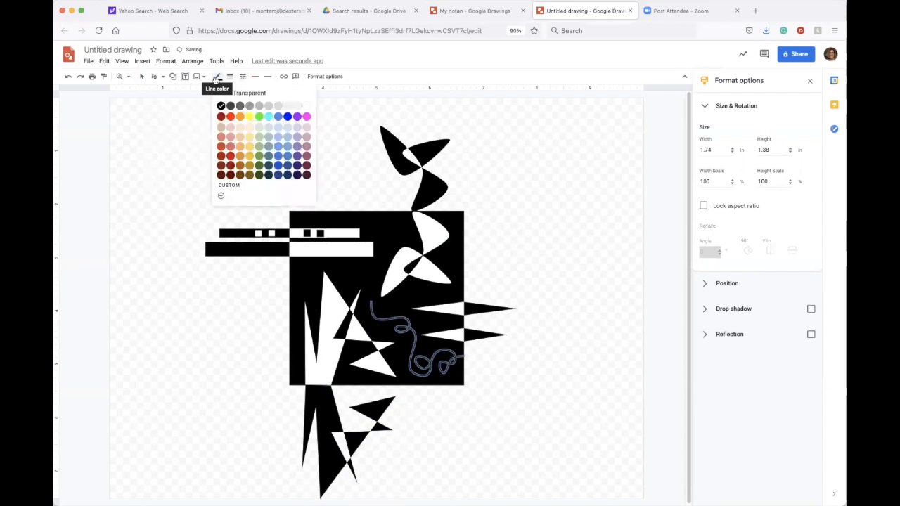
{"action": "left_click", "coordinate": [306, 105]}
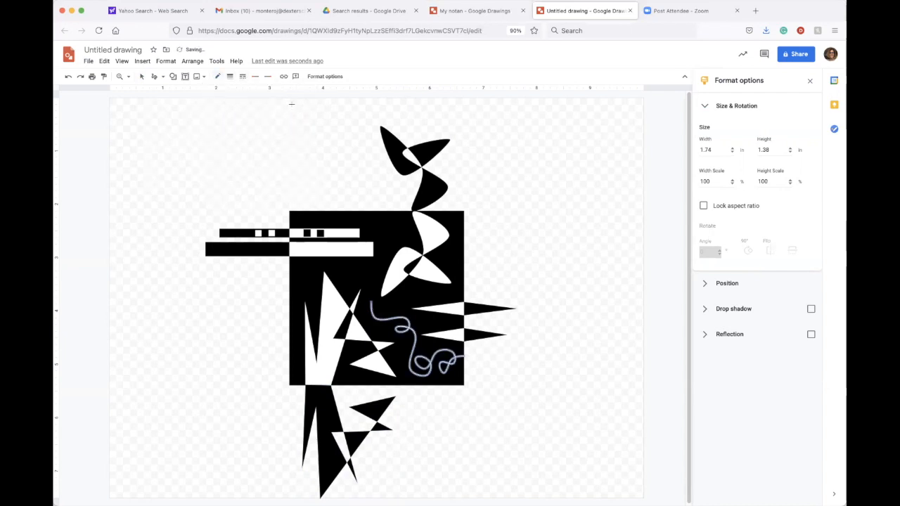
{"action": "left_click", "coordinate": [229, 77]}
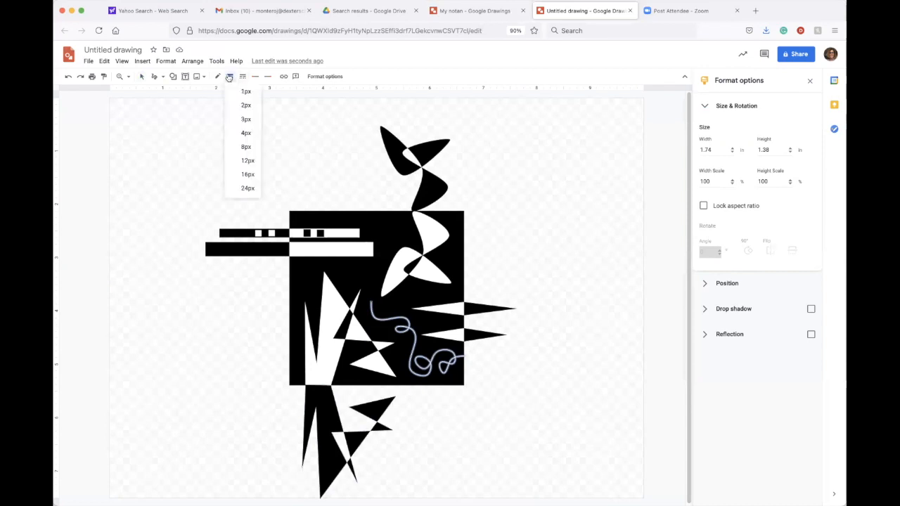
{"action": "left_click", "coordinate": [241, 104]}
- Try dotted and dashed line styles on the white scribble, settling on the short dash-dot style
{"action": "left_click", "coordinate": [242, 75]}
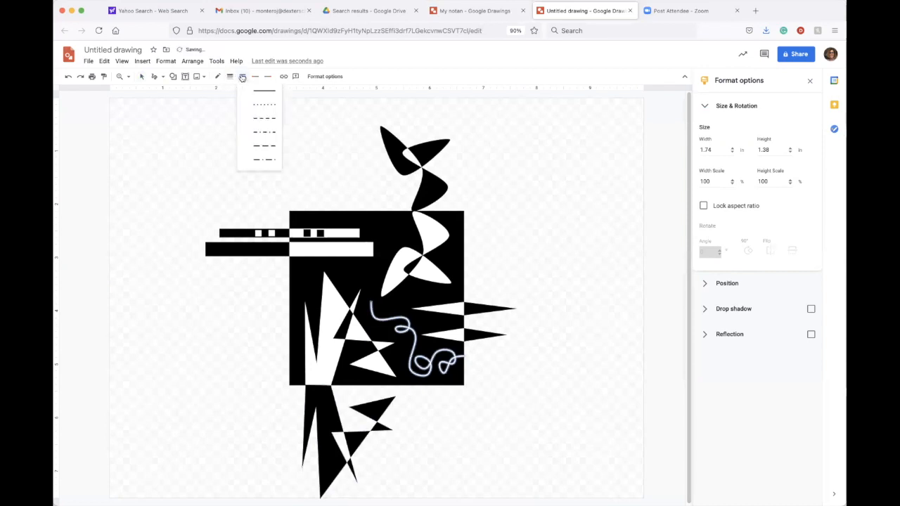
{"action": "left_click", "coordinate": [246, 103]}
{"action": "left_click", "coordinate": [241, 76]}
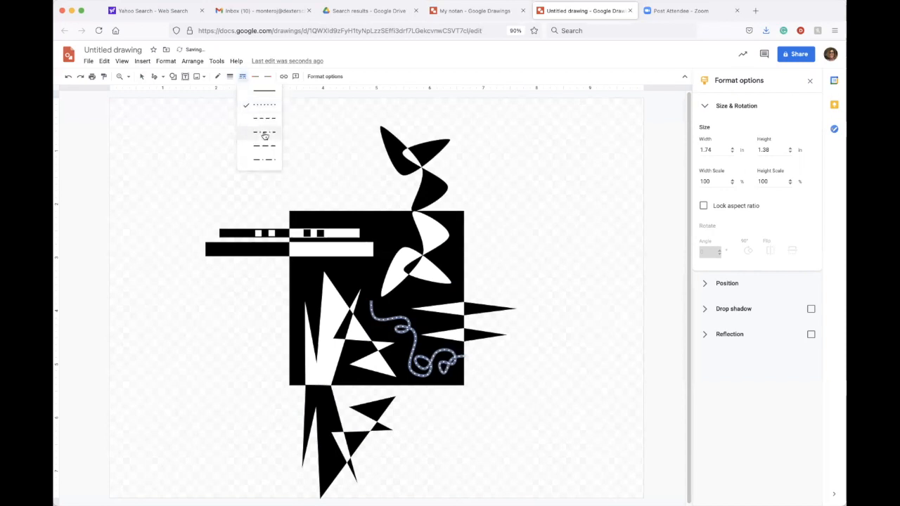
{"action": "left_click", "coordinate": [262, 118]}
{"action": "left_click", "coordinate": [242, 76]}
{"action": "left_click", "coordinate": [260, 132]}
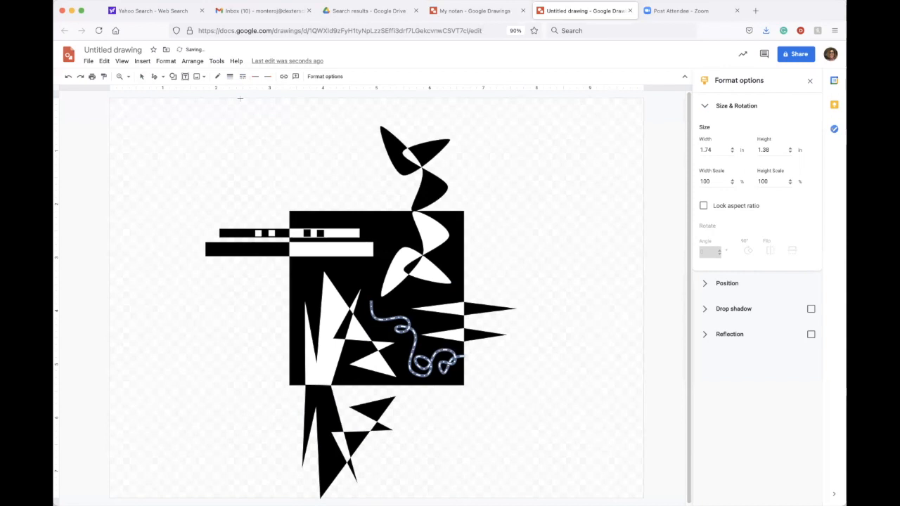
- Duplicate the dash-dot scribble, flip the copy horizontally and make its line black
{"action": "left_click", "coordinate": [142, 77]}
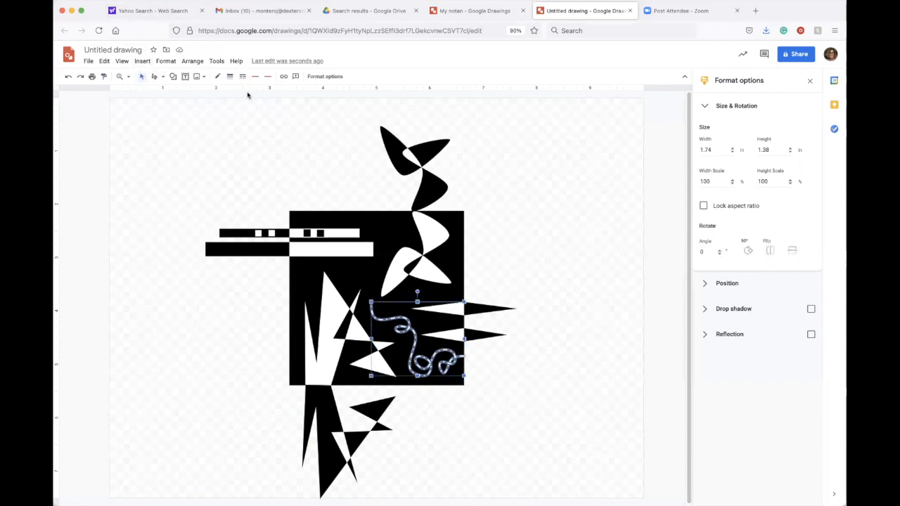
{"action": "key", "text": "super+d"}
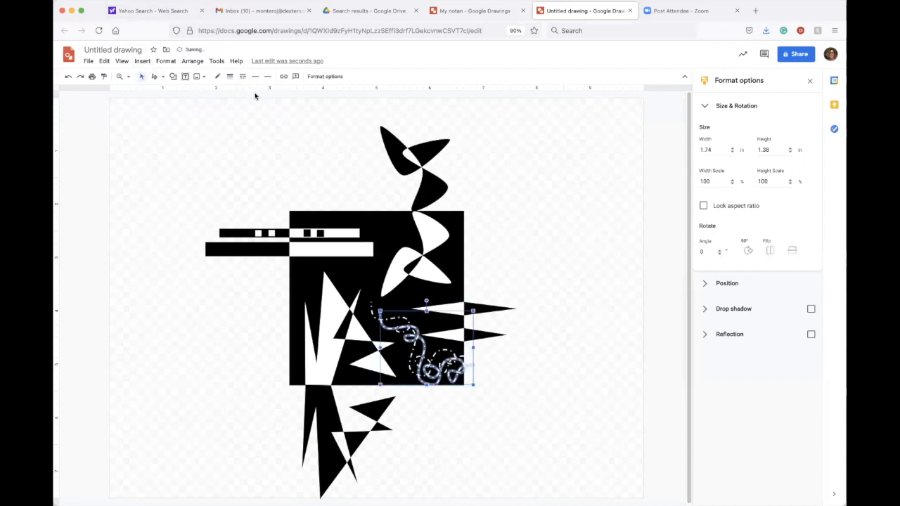
{"action": "left_click", "coordinate": [769, 250]}
{"action": "left_click", "coordinate": [217, 76]}
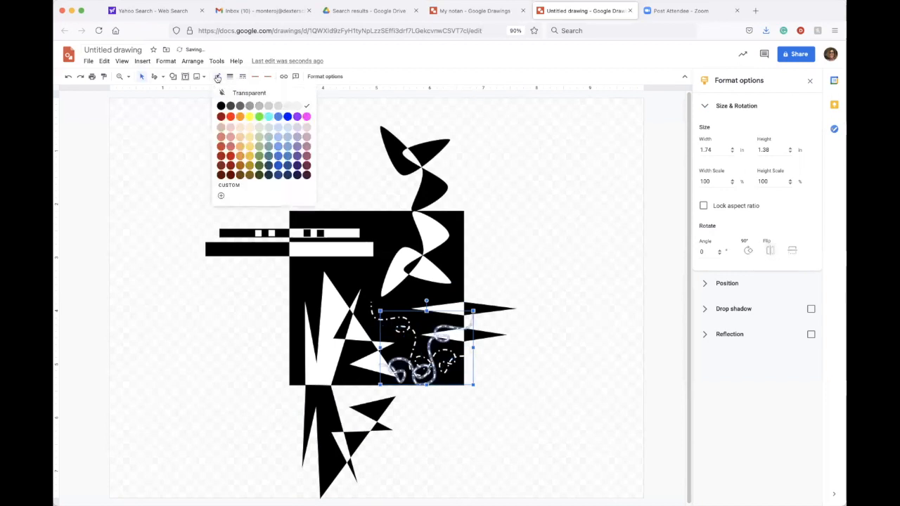
{"action": "left_click", "coordinate": [222, 108]}
- Nudge the black scribble copy outside the square's right edge and up until it mirrors the white scribble
{"action": "key", "text": "Right"}
{"action": "key", "text": "Right"}
{"action": "key", "text": "Right"}
{"action": "key", "text": "Right"}
{"action": "key", "text": "Right"}
{"action": "key", "text": "Right"}
{"action": "key", "text": "Right"}
{"action": "key", "text": "Right"}
{"action": "key", "text": "Right"}
{"action": "key", "text": "Right"}
{"action": "key", "text": "Right"}
{"action": "key", "text": "Right"}
{"action": "key", "text": "Right"}
{"action": "key", "text": "Right"}
{"action": "key", "text": "Right"}
{"action": "key", "text": "Right"}
{"action": "key", "text": "Right"}
{"action": "key", "text": "Right"}
{"action": "key", "text": "Right"}
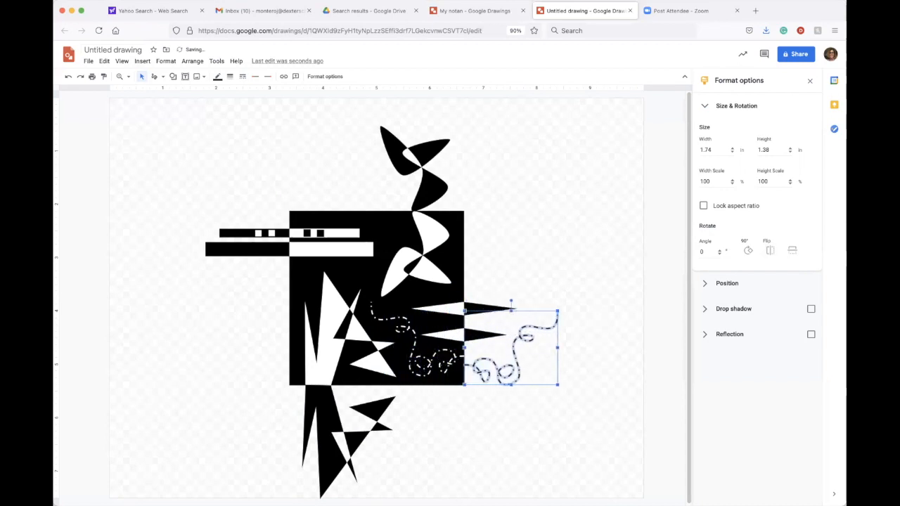
{"action": "key", "text": "Up"}
{"action": "key", "text": "Up"}
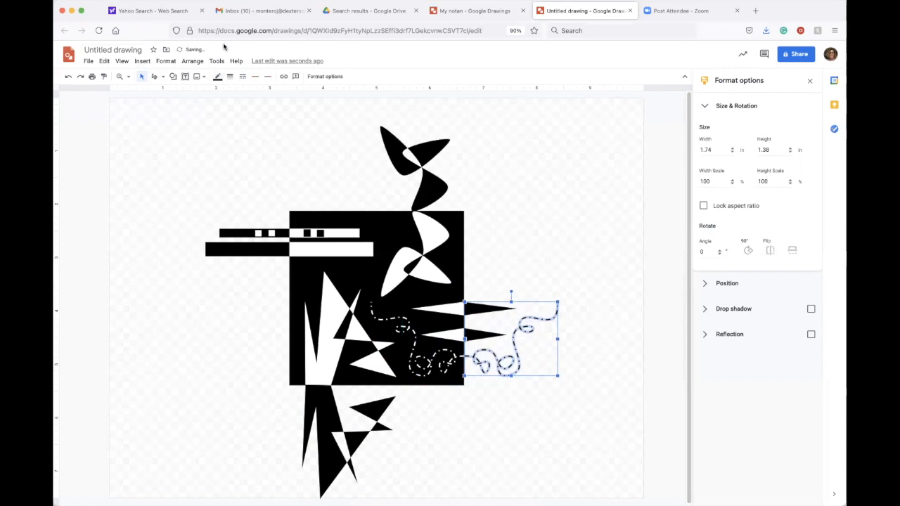
{"action": "left_click", "coordinate": [538, 197]}
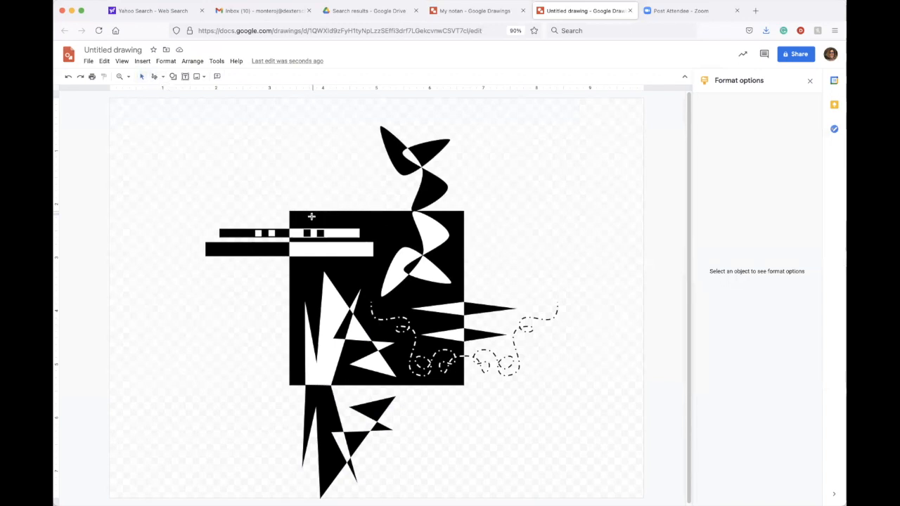
- Scribble a second looping line about 1.65 by 1.42 in down from the square's top edge and make it white
{"action": "mouse_move", "coordinate": [318, 218]}
{"action": "left_mouse_down"}
{"action": "mouse_move", "coordinate": [376, 226]}
{"action": "mouse_move", "coordinate": [383, 218]}
{"action": "mouse_move", "coordinate": [386, 236]}
{"action": "mouse_move", "coordinate": [399, 230]}
{"action": "mouse_move", "coordinate": [369, 273]}
{"action": "mouse_move", "coordinate": [351, 276]}
{"action": "mouse_move", "coordinate": [369, 286]}
{"action": "left_mouse_up"}
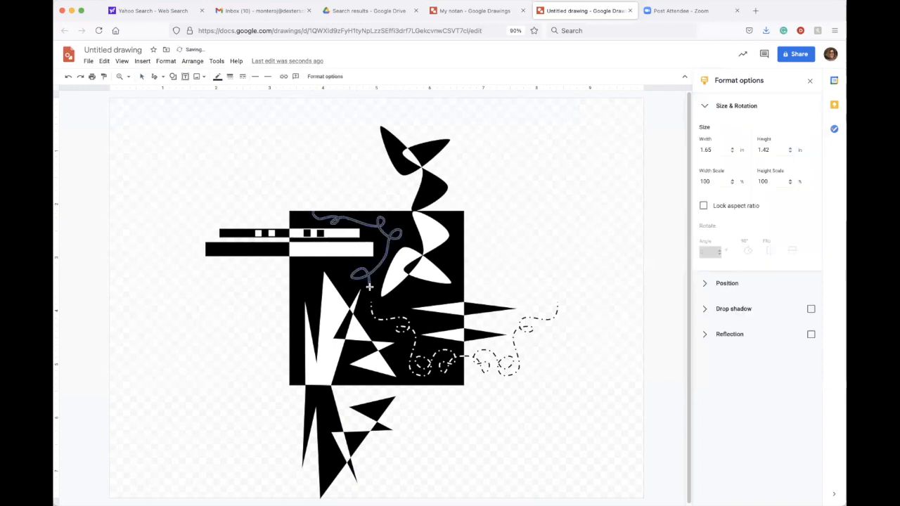
{"action": "left_click", "coordinate": [230, 76]}
{"action": "left_click", "coordinate": [237, 106]}
{"action": "left_click", "coordinate": [218, 80]}
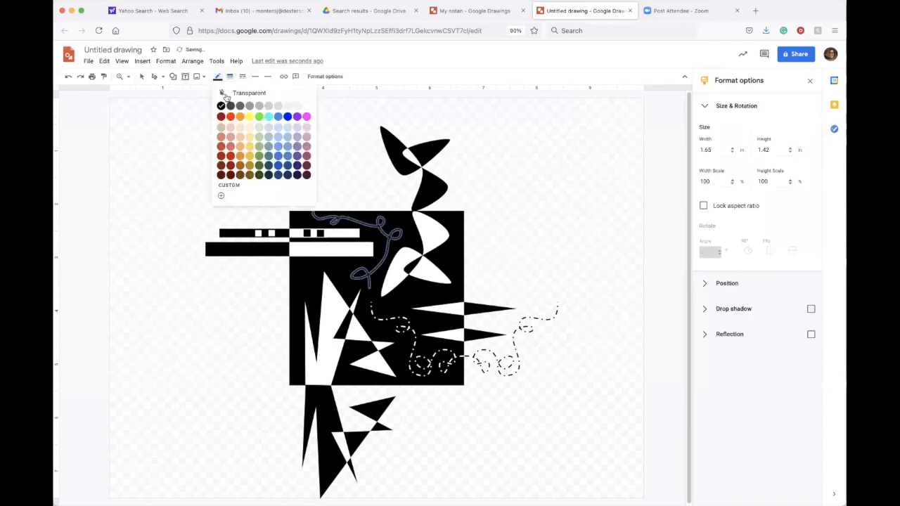
{"action": "left_click", "coordinate": [307, 104]}
- Set the second scribble's line weight to 1px and its line style to long dashes
{"action": "left_click", "coordinate": [230, 76]}
{"action": "left_click", "coordinate": [241, 92]}
{"action": "left_click", "coordinate": [242, 76]}
{"action": "left_click", "coordinate": [264, 145]}
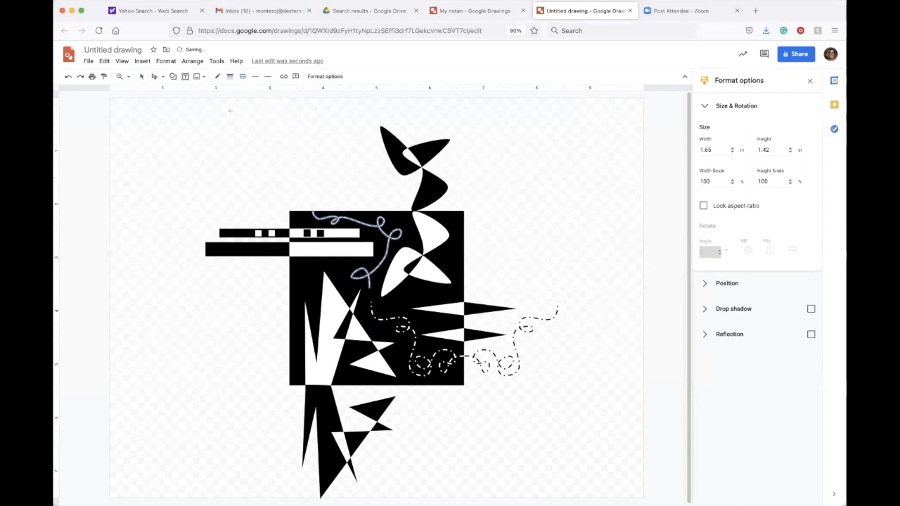
- Duplicate the second scribble, flip the copy vertically, and nudge it above the square's top edge to mirror the original
{"action": "left_click", "coordinate": [142, 76]}
{"action": "left_click", "coordinate": [381, 224]}
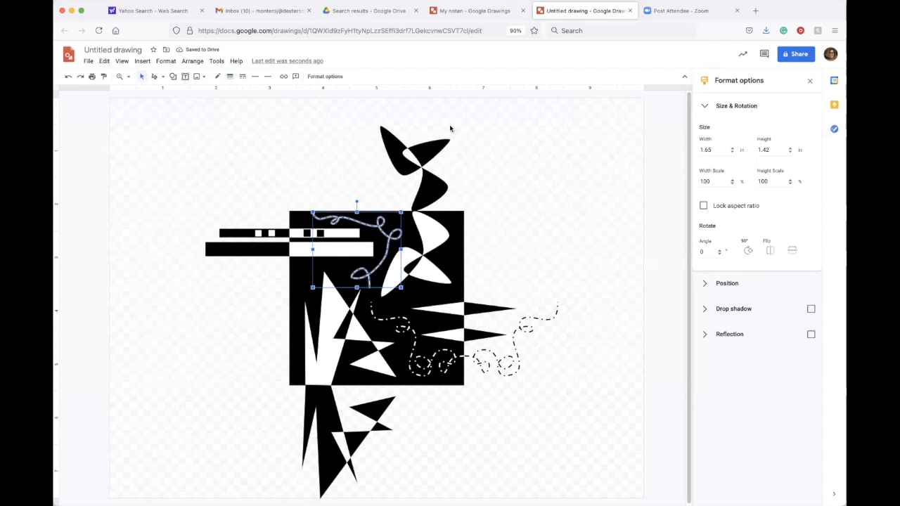
{"action": "key", "text": "super+d"}
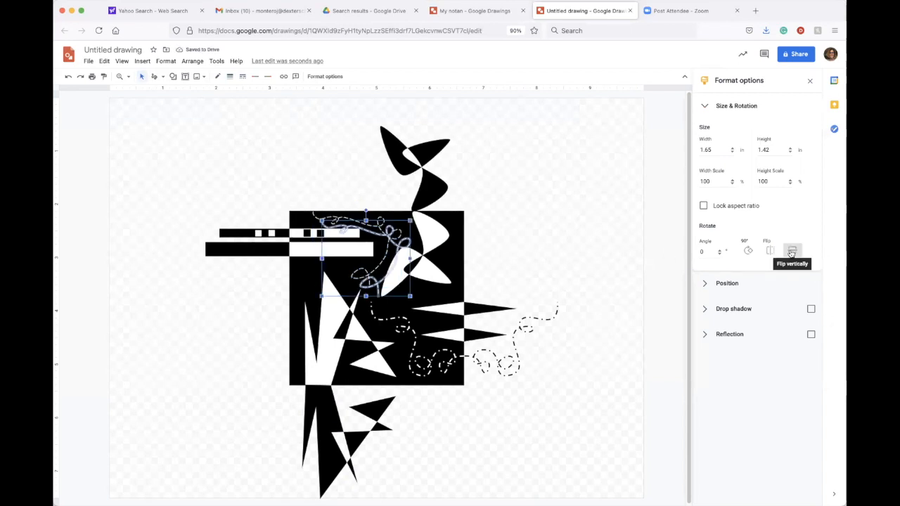
{"action": "left_click", "coordinate": [791, 250]}
{"action": "key", "text": "Up"}
{"action": "key", "text": "Up"}
{"action": "key", "text": "Up"}
{"action": "key", "text": "Up"}
{"action": "key", "text": "Up"}
{"action": "key", "text": "Up"}
{"action": "key", "text": "Up"}
{"action": "key", "text": "Up"}
{"action": "key", "text": "Up"}
{"action": "key", "text": "Up"}
{"action": "key", "text": "Up"}
{"action": "key", "text": "Up"}
{"action": "key", "text": "Up"}
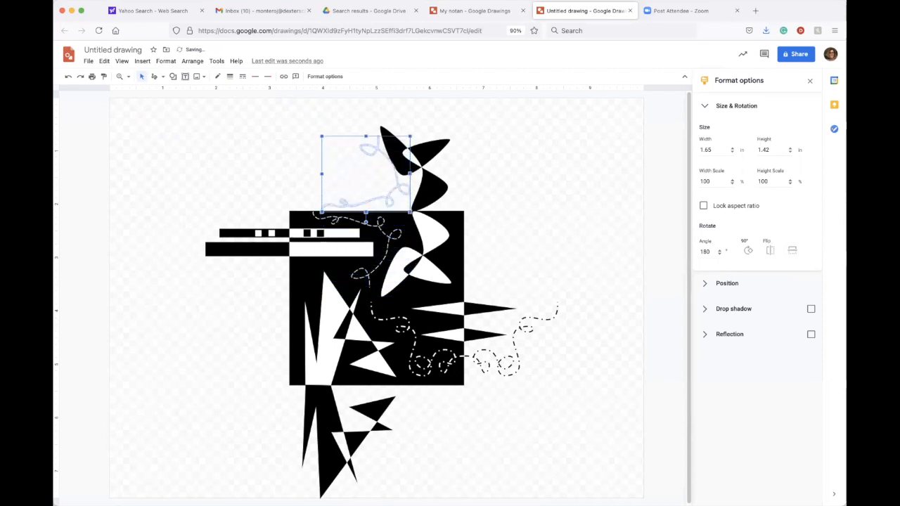
{"action": "key", "text": "Left"}
{"action": "key", "text": "Left"}
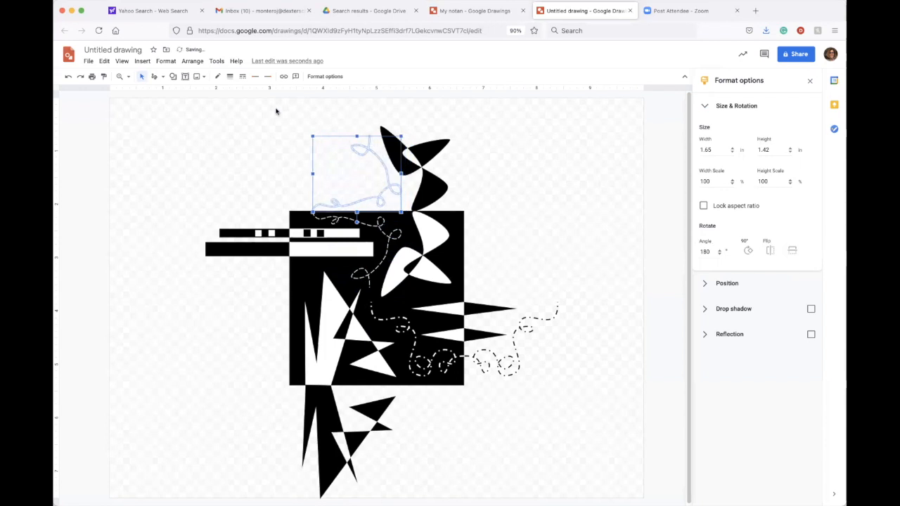
- Make the flipped scribble copy above the square black
{"action": "left_click", "coordinate": [217, 77]}
{"action": "left_click", "coordinate": [225, 107]}
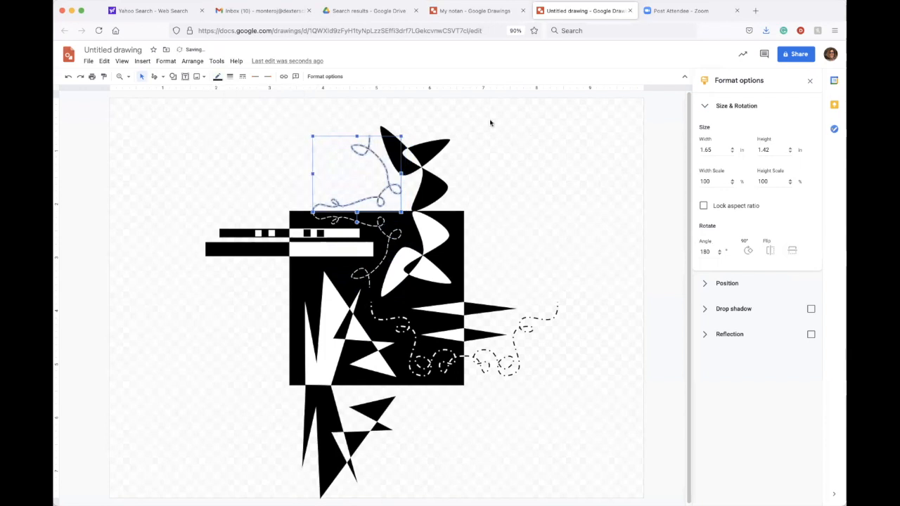
{"action": "left_click", "coordinate": [501, 124]}
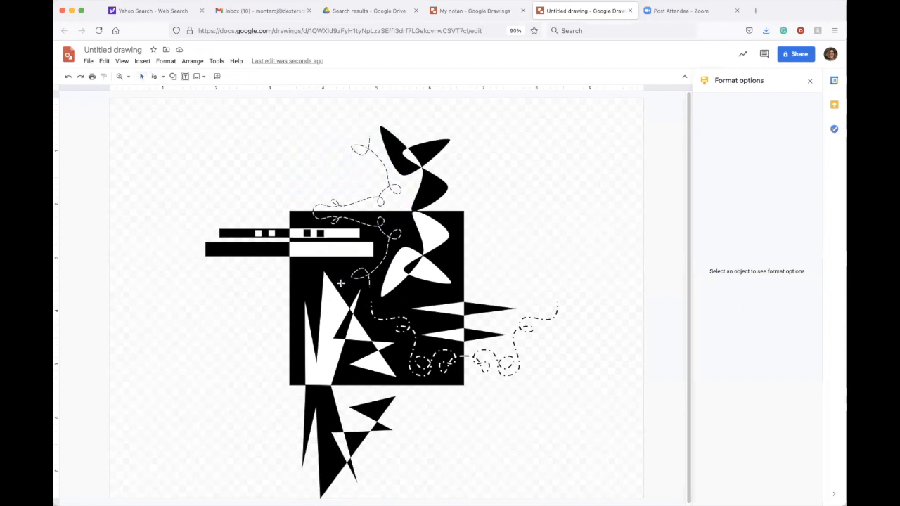
- Draw a freehand wave about 1 by 0.47 in ending at the square's left edge, and give it a white 3px line
{"action": "mouse_move", "coordinate": [340, 283]}
{"action": "left_mouse_down"}
{"action": "mouse_move", "coordinate": [314, 266]}
{"action": "mouse_move", "coordinate": [288, 291]}
{"action": "left_mouse_up"}
{"action": "left_click", "coordinate": [217, 76]}
{"action": "left_click", "coordinate": [312, 111]}
{"action": "left_click", "coordinate": [229, 78]}
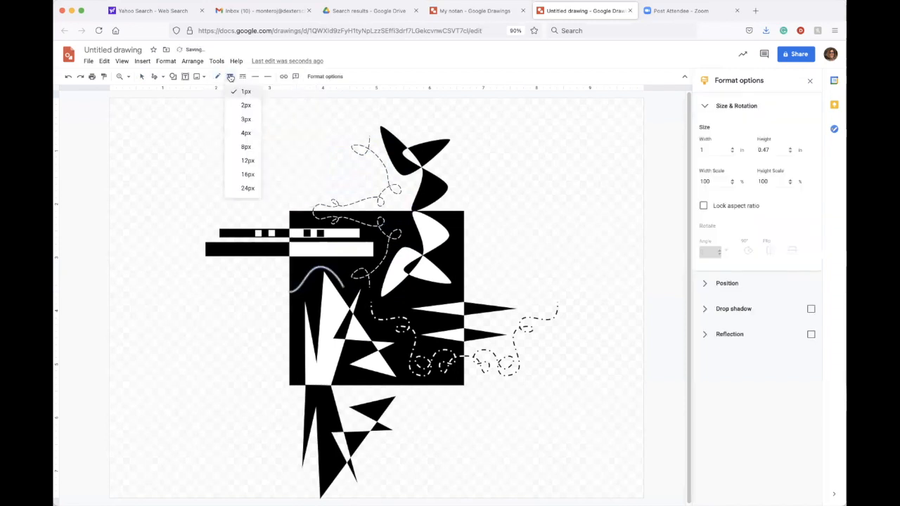
{"action": "left_click", "coordinate": [245, 120]}
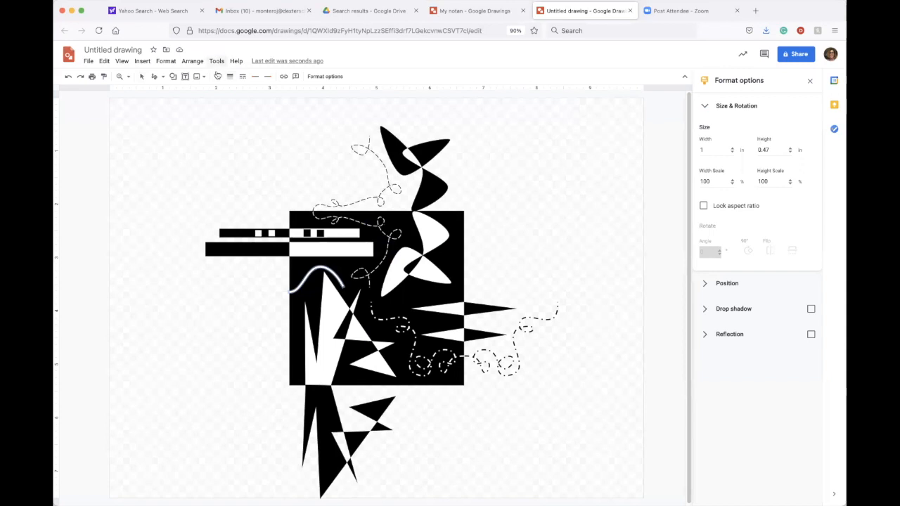
- Draw a circle about 0.25 in across at the wave's inner end, and move it onto the wave near its crest
{"action": "left_click", "coordinate": [173, 77]}
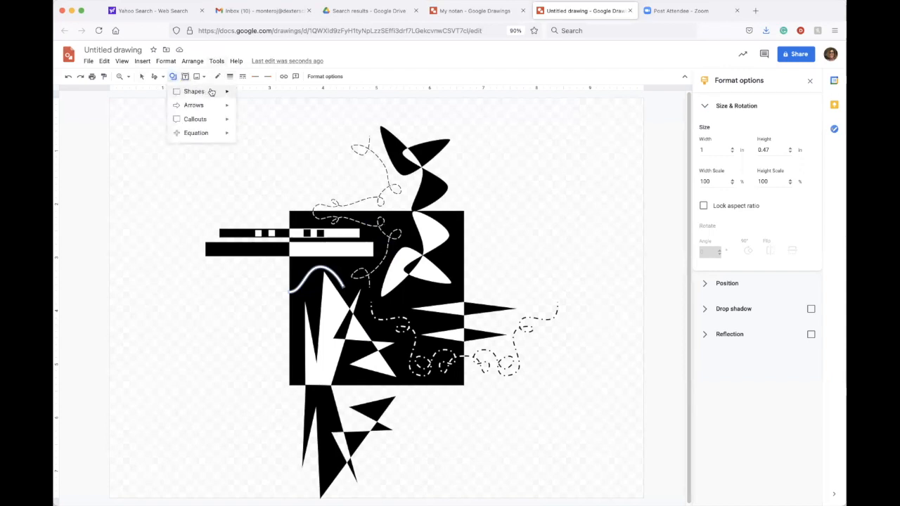
{"action": "mouse_move", "coordinate": [209, 91]}
{"action": "left_click", "coordinate": [242, 112]}
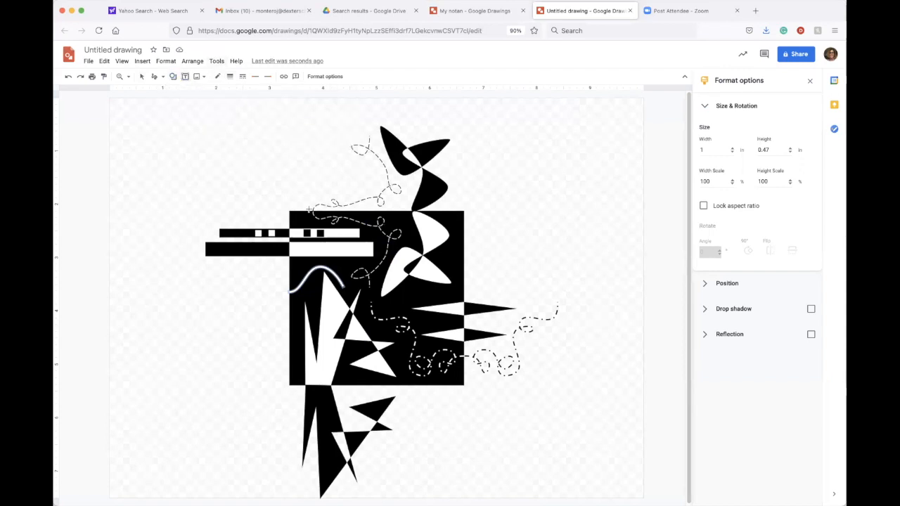
{"action": "left_click_drag", "start_coordinate": [340, 282], "coordinate": [354, 296]}
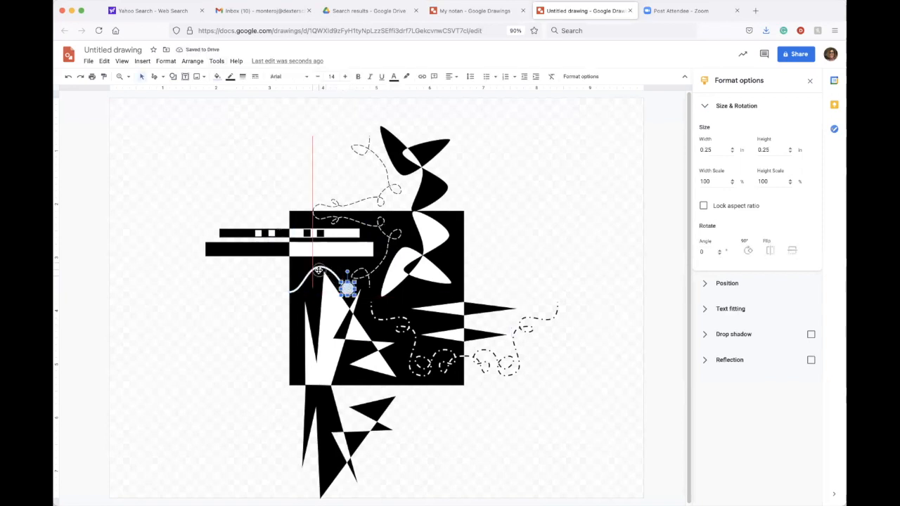
{"action": "left_click_drag", "start_coordinate": [314, 270], "coordinate": [313, 270]}
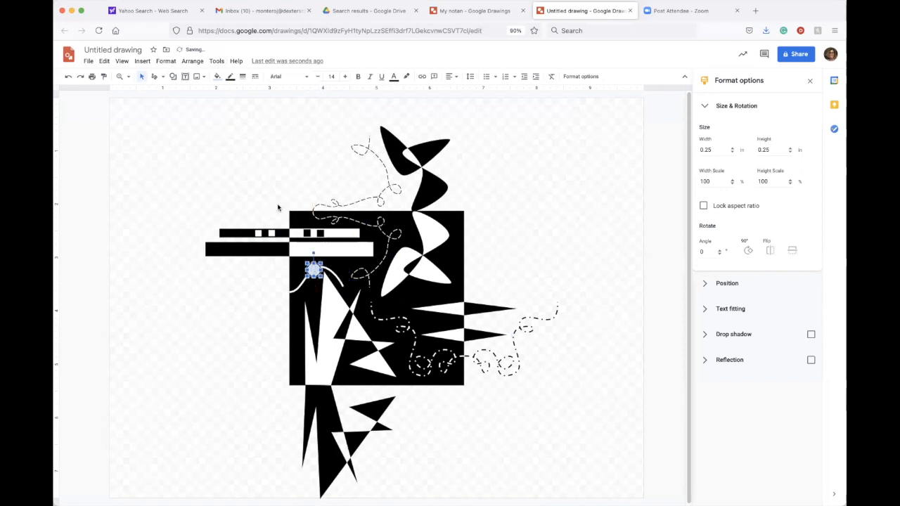
- Make the circle's outline transparent and fill the circle with white
{"action": "left_click", "coordinate": [229, 77]}
{"action": "left_click", "coordinate": [235, 94]}
{"action": "left_click", "coordinate": [218, 76]}
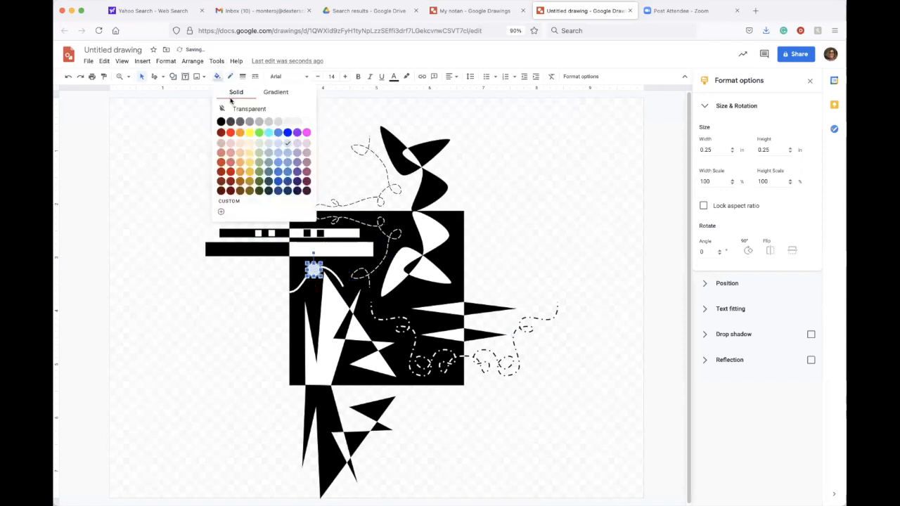
{"action": "left_click", "coordinate": [305, 121]}
{"action": "left_click", "coordinate": [270, 132]}
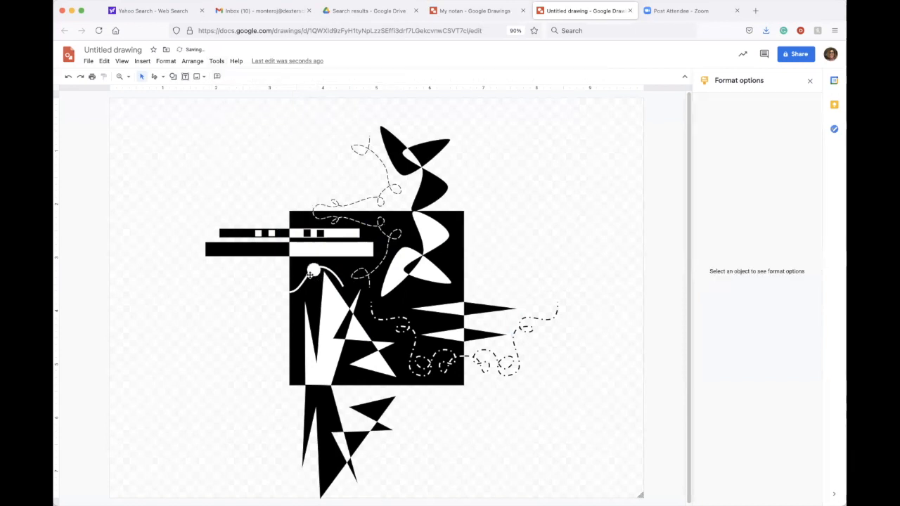
- Duplicate the white circle and place copies on the wave near the square's edge and at the wave's inner end
{"action": "left_click", "coordinate": [314, 270]}
{"action": "left_click_drag", "start_coordinate": [314, 270], "coordinate": [300, 283]}
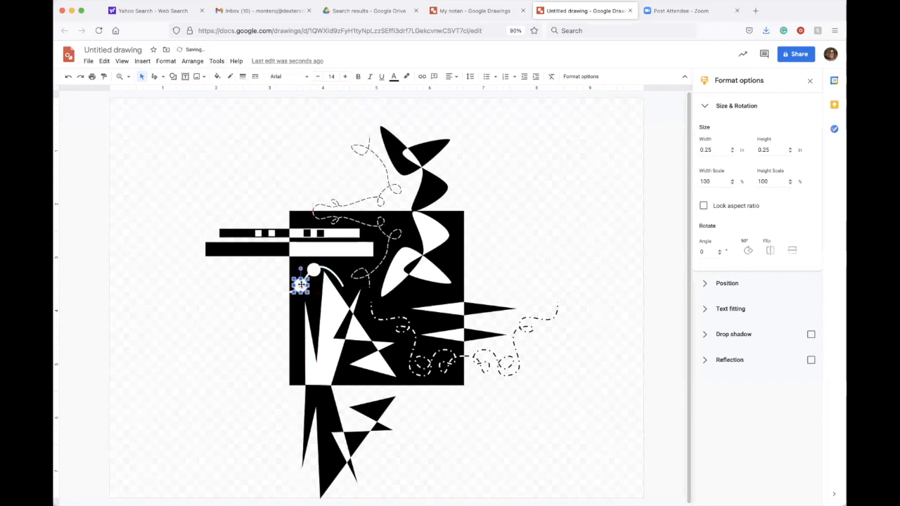
{"action": "key", "text": "ctrl+d"}
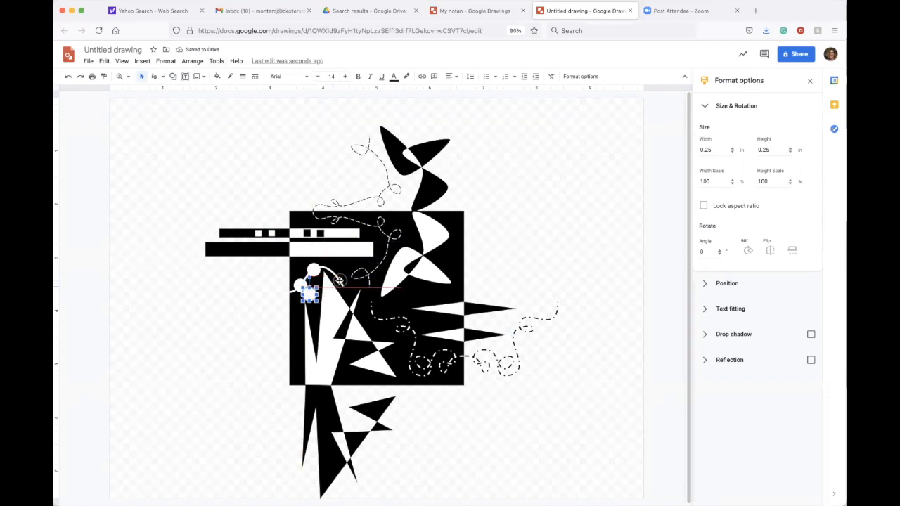
{"action": "left_click_drag", "start_coordinate": [309, 293], "coordinate": [338, 281]}
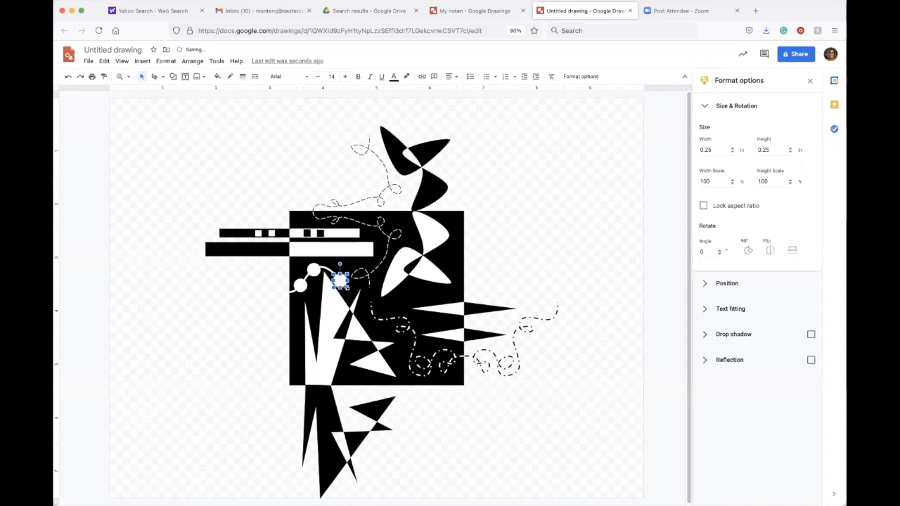
- Group the wave with its three circles and make a horizontally flipped duplicate of the group
{"action": "left_click", "coordinate": [312, 270]}
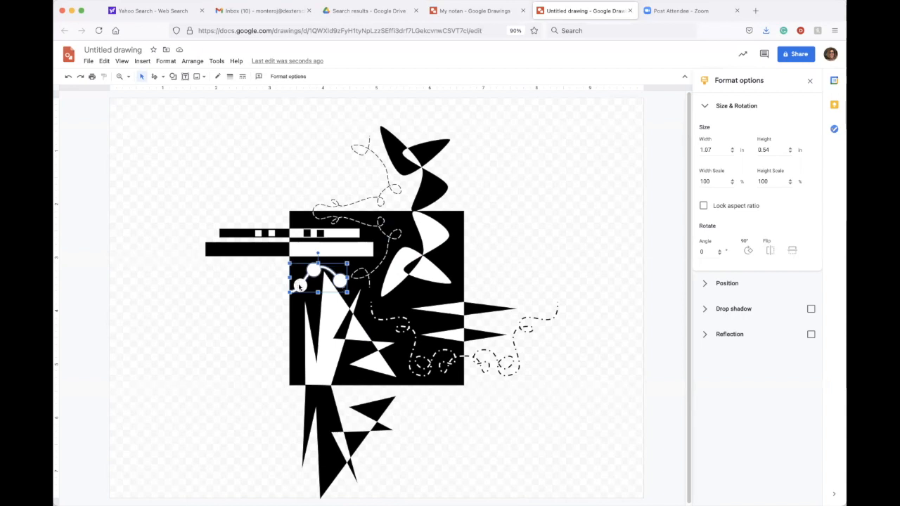
{"action": "left_click", "coordinate": [192, 61]}
{"action": "left_click", "coordinate": [204, 168]}
{"action": "key", "text": "super+d"}
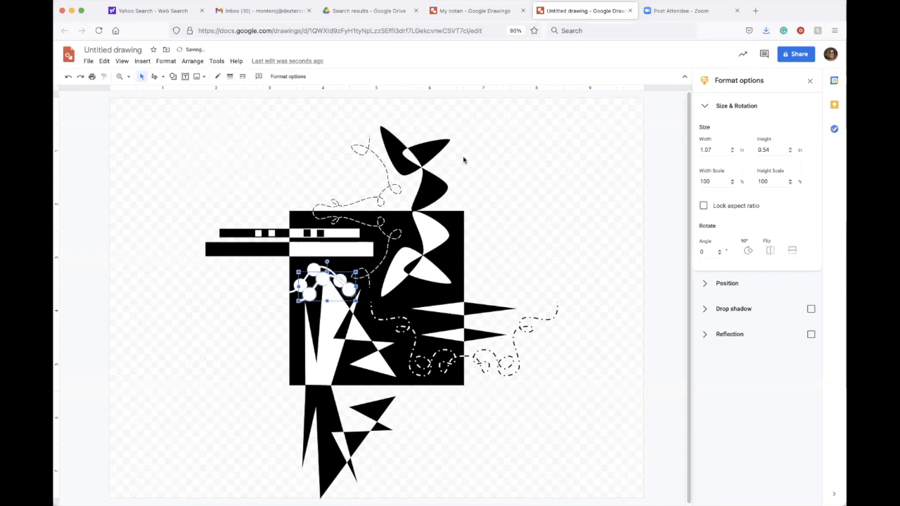
{"action": "left_click", "coordinate": [769, 252]}
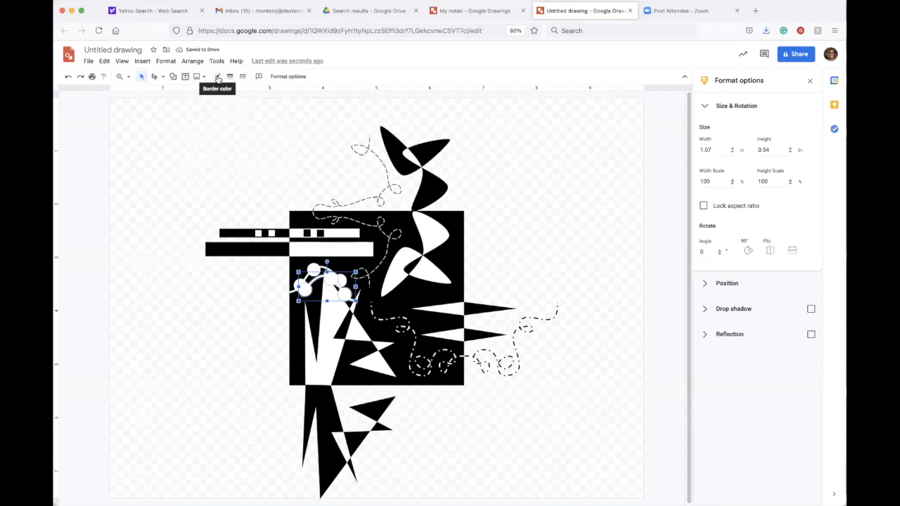
- Set the line color of both the flipped copy and the original wave group to black
{"action": "left_click", "coordinate": [218, 78]}
{"action": "left_click", "coordinate": [221, 105]}
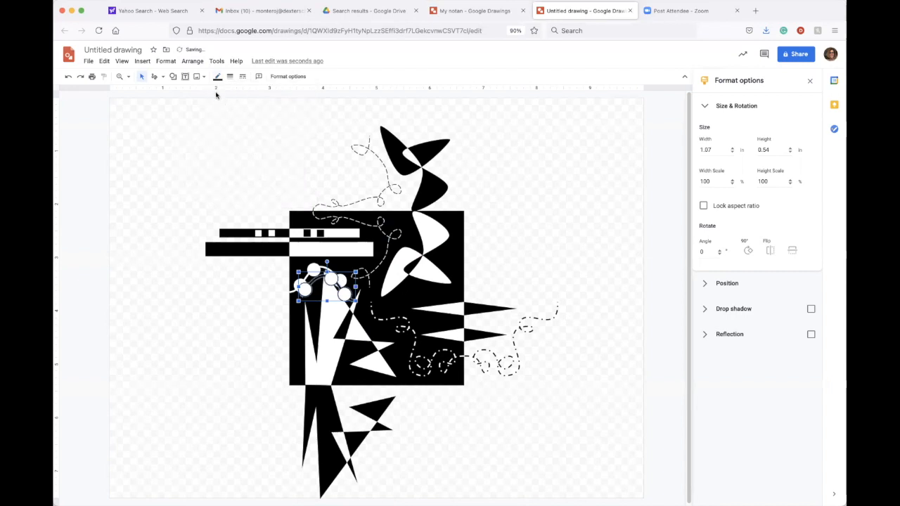
{"action": "left_click", "coordinate": [143, 77]}
{"action": "left_click", "coordinate": [315, 271]}
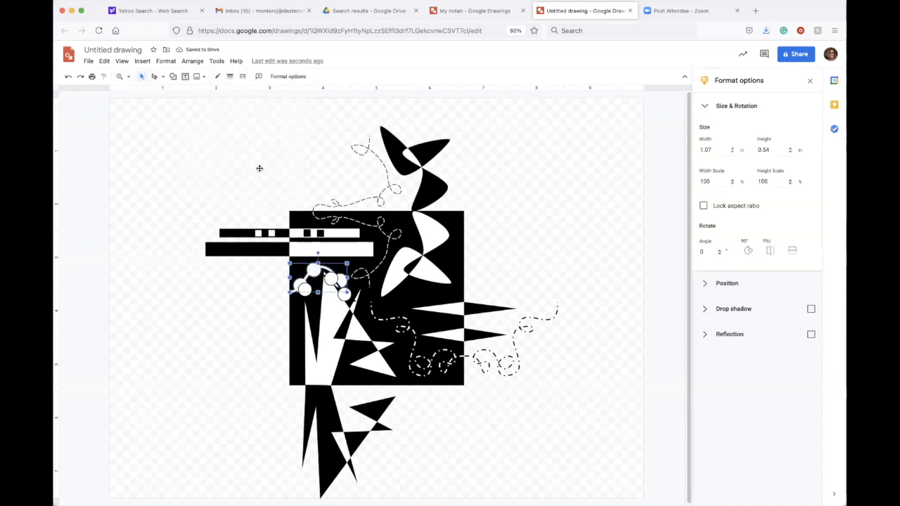
{"action": "left_click", "coordinate": [232, 77]}
{"action": "left_click", "coordinate": [217, 77]}
{"action": "left_click", "coordinate": [218, 104]}
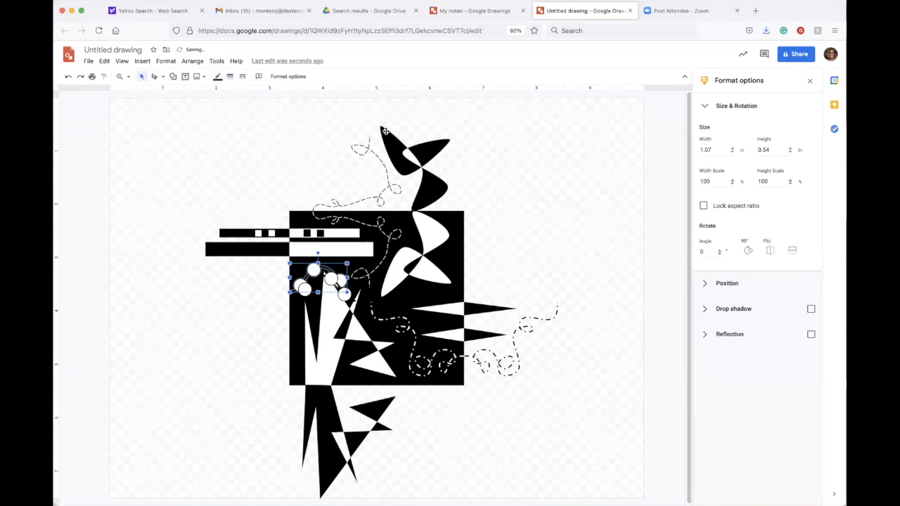
- Nudge the original wave group out past the square's left edge and slightly down, level with the flipped copy
{"action": "key", "text": "Left"}
{"action": "key", "text": "Left"}
{"action": "key", "text": "Left"}
{"action": "key", "text": "Left"}
{"action": "key", "text": "Left"}
{"action": "key", "text": "Left"}
{"action": "key", "text": "Left"}
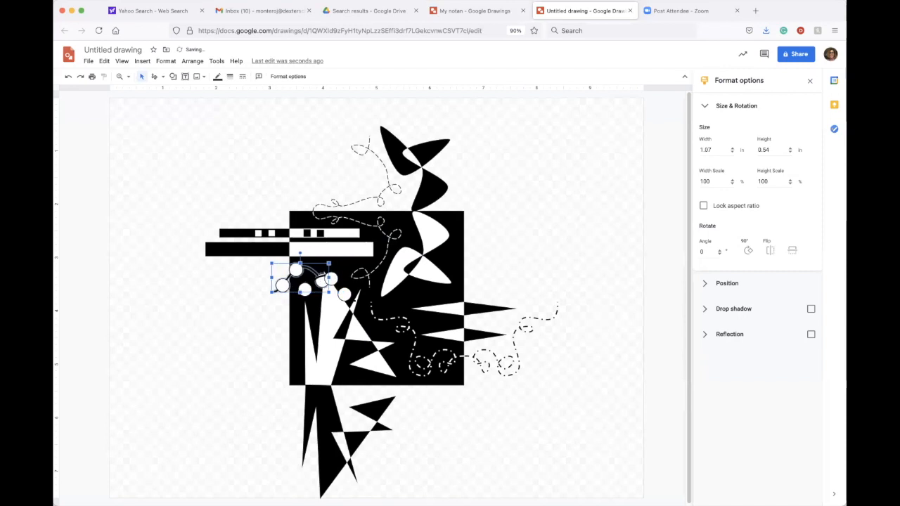
{"action": "key", "text": "Left"}
{"action": "key", "text": "Left"}
{"action": "key", "text": "Left"}
{"action": "key", "text": "Left"}
{"action": "key", "text": "Left"}
{"action": "key", "text": "Left"}
{"action": "key", "text": "Left"}
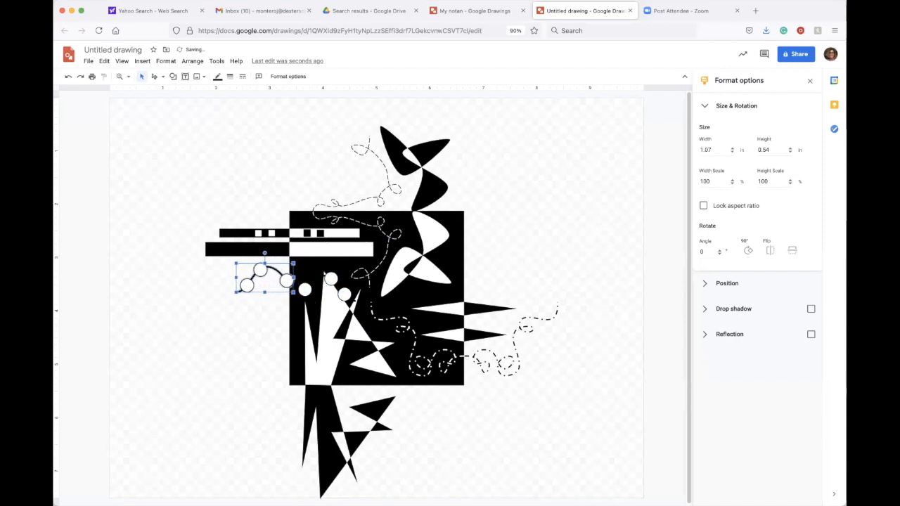
{"action": "key", "text": "Left"}
{"action": "key", "text": "Down"}
{"action": "key", "text": "Down"}
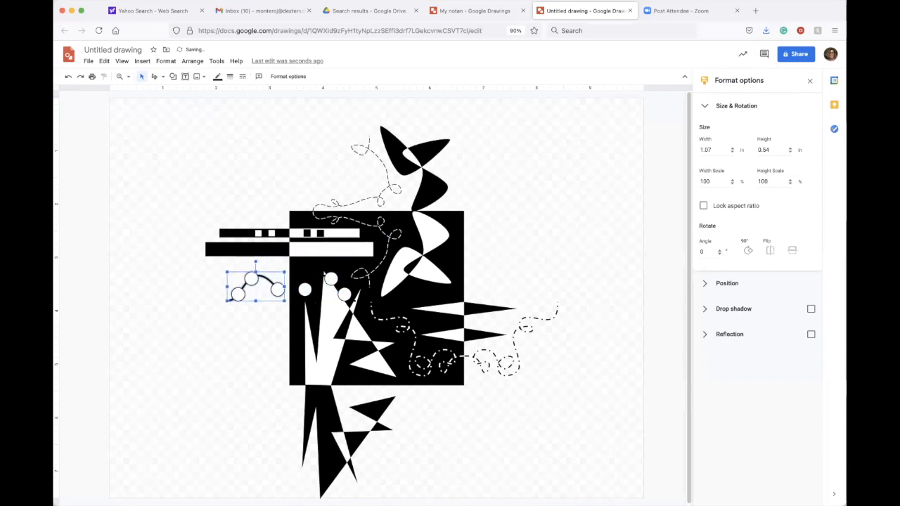
- Set the line color of the flipped wave group inside the square to white
{"action": "left_click", "coordinate": [317, 279]}
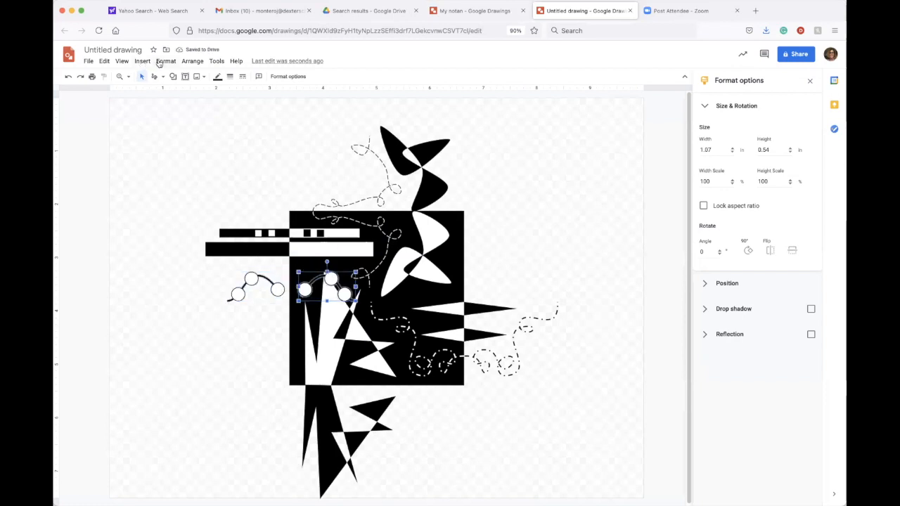
{"action": "left_click", "coordinate": [219, 77]}
{"action": "left_click", "coordinate": [308, 106]}
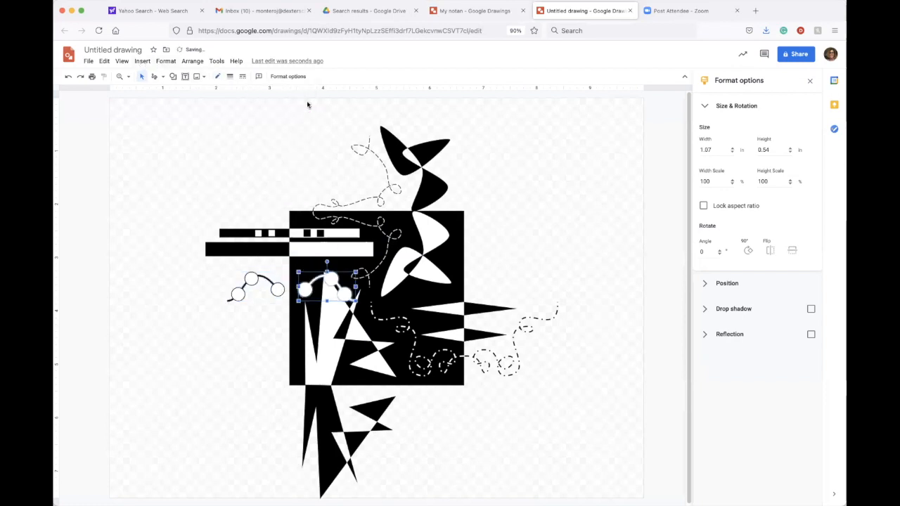
- Move the outer wave group against the square's left edge and set its line color to white
{"action": "left_click", "coordinate": [254, 280]}
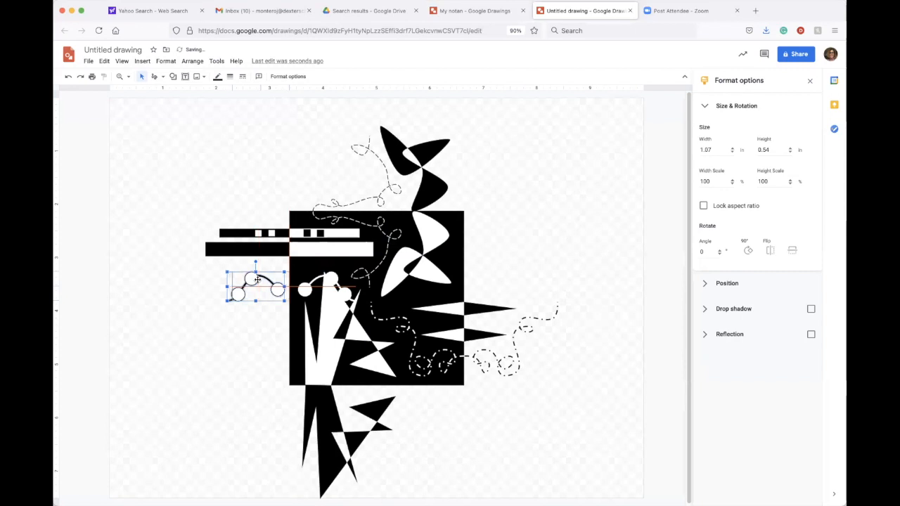
{"action": "left_click_drag", "start_coordinate": [257, 280], "coordinate": [261, 280]}
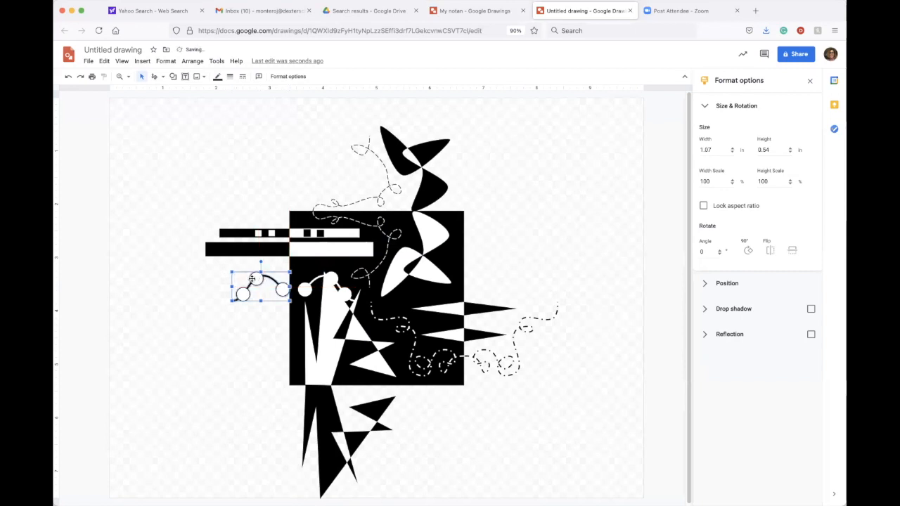
{"action": "left_click", "coordinate": [295, 293]}
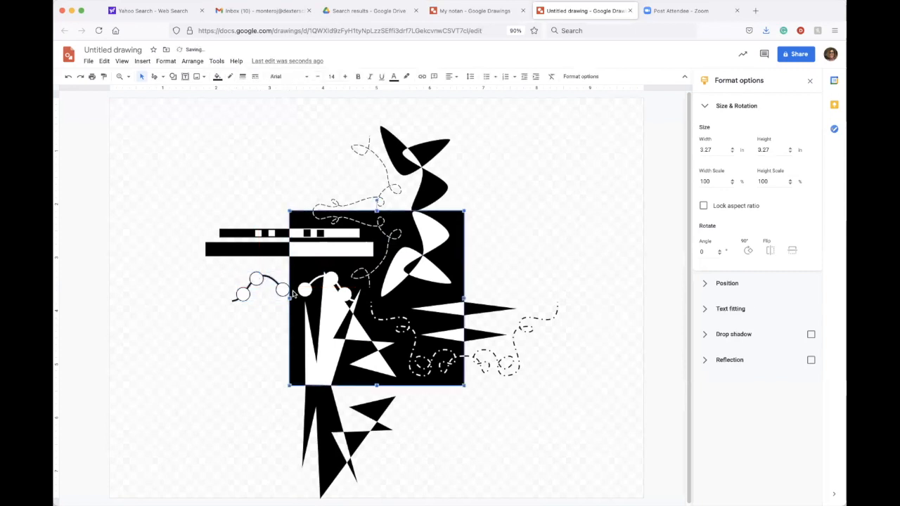
{"action": "left_click", "coordinate": [299, 286]}
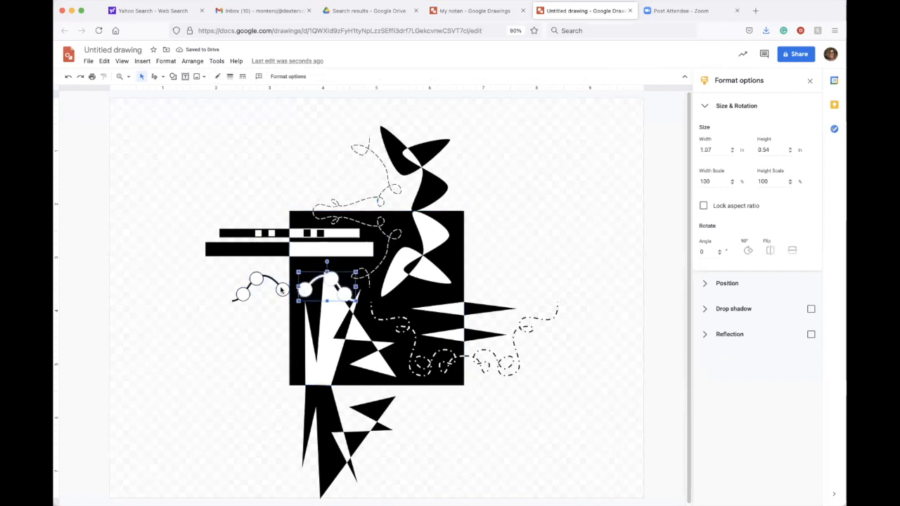
{"action": "left_click", "coordinate": [234, 300]}
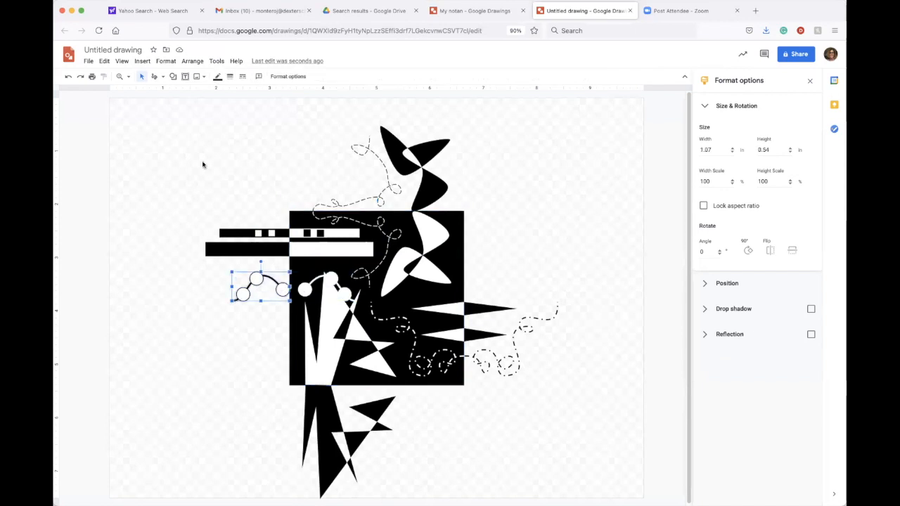
{"action": "left_click", "coordinate": [218, 77]}
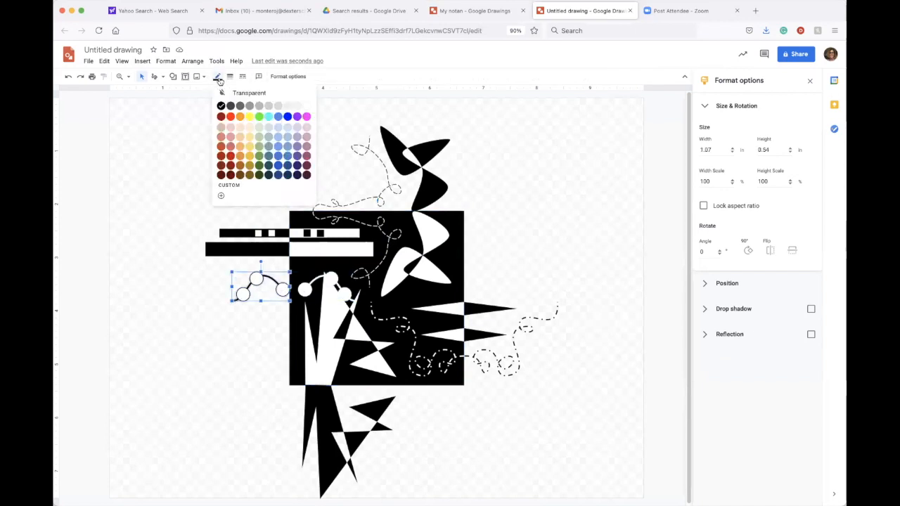
{"action": "left_click", "coordinate": [307, 107]}
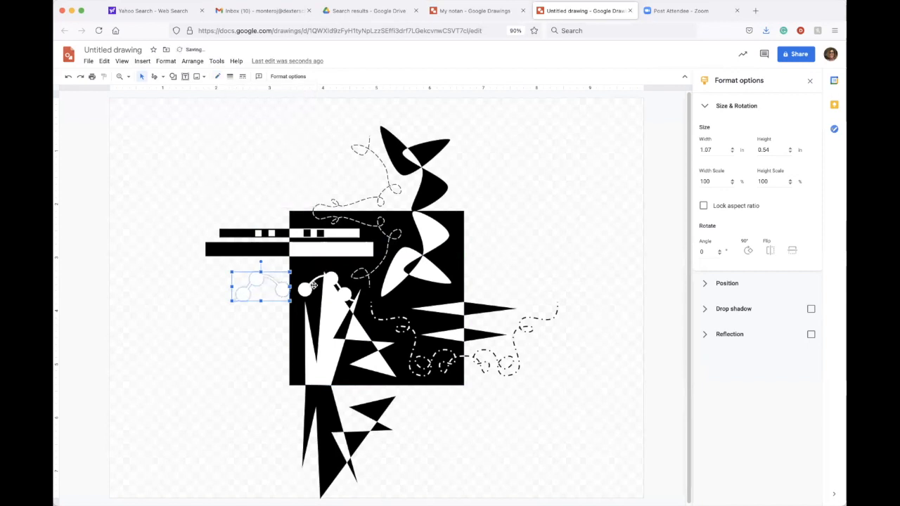
- Place the original wave group just inside the square's left edge and the flipped copy outside it, mirroring each other
{"action": "left_click_drag", "start_coordinate": [233, 289], "coordinate": [185, 296]}
{"action": "left_click", "coordinate": [279, 287]}
{"action": "left_click_drag", "start_coordinate": [279, 288], "coordinate": [334, 280]}
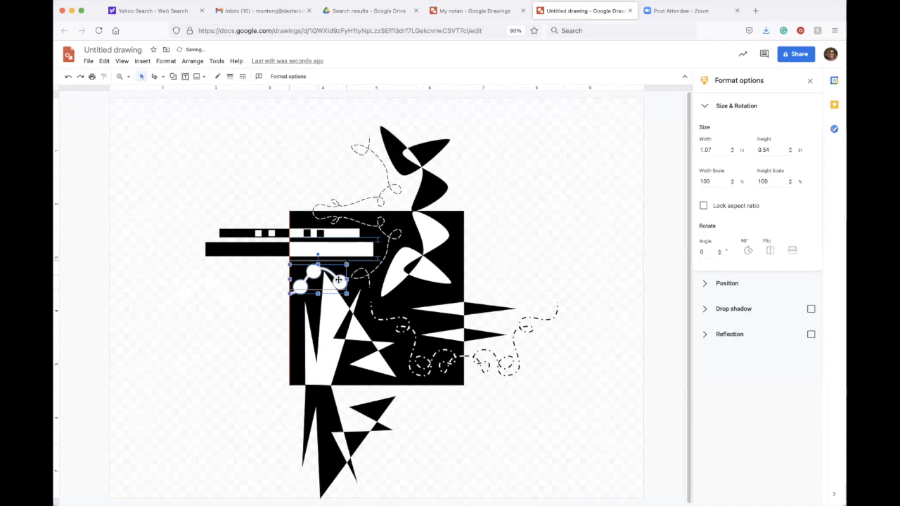
{"action": "left_click", "coordinate": [254, 292]}
{"action": "left_click_drag", "start_coordinate": [224, 288], "coordinate": [278, 284]}
- Set the line color of the flipped wave group outside the square to black and ungroup it
{"action": "left_click", "coordinate": [218, 75]}
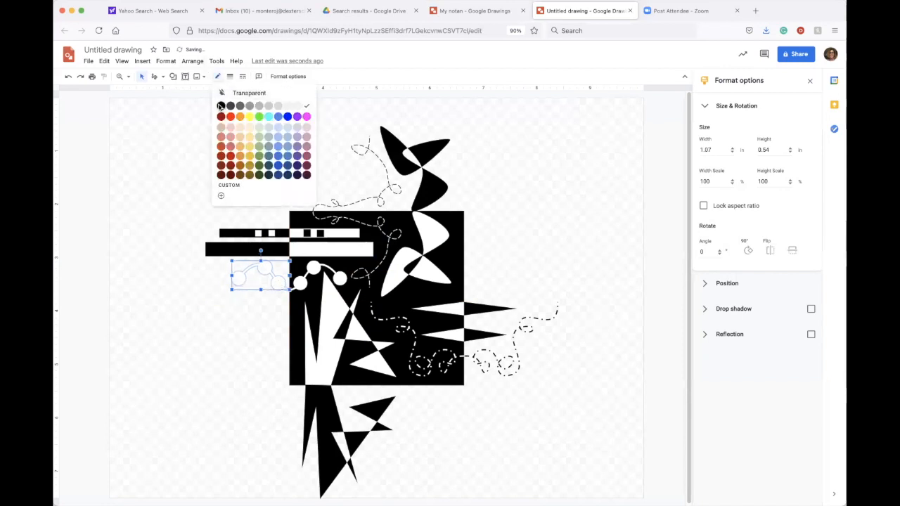
{"action": "left_click", "coordinate": [220, 105]}
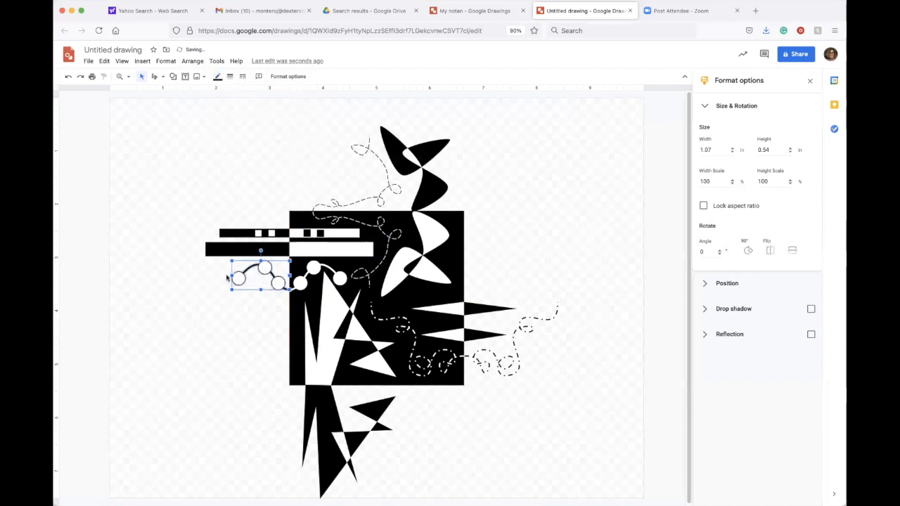
{"action": "left_click", "coordinate": [192, 62]}
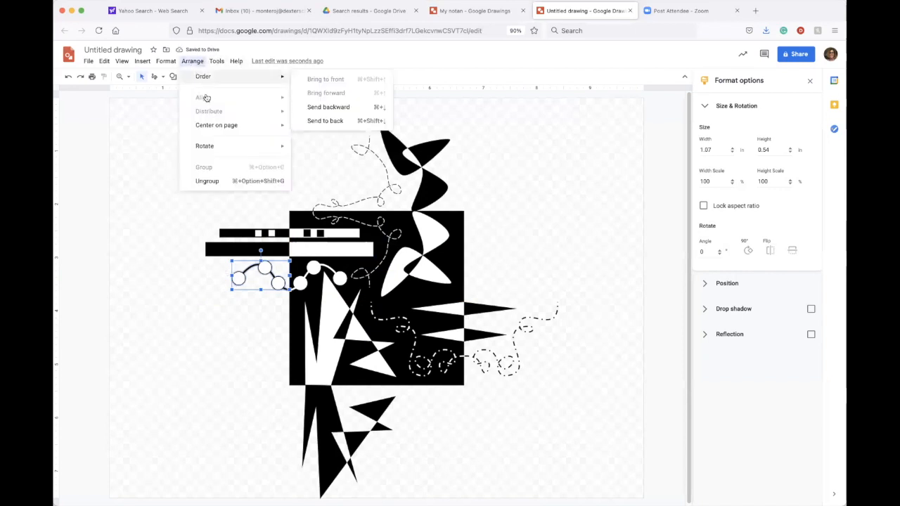
{"action": "left_click", "coordinate": [211, 180]}
{"action": "left_click", "coordinate": [170, 175]}
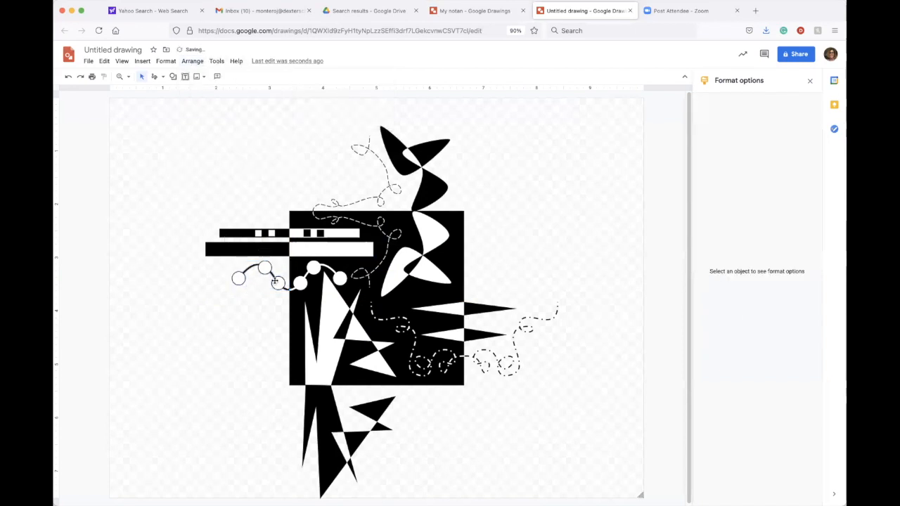
- Fill the three circles on the outer wave with black
{"action": "left_click", "coordinate": [277, 282]}
{"action": "left_click", "coordinate": [264, 269], "text": "shift"}
{"action": "left_click", "coordinate": [237, 279], "text": "shift"}
{"action": "left_click", "coordinate": [217, 77]}
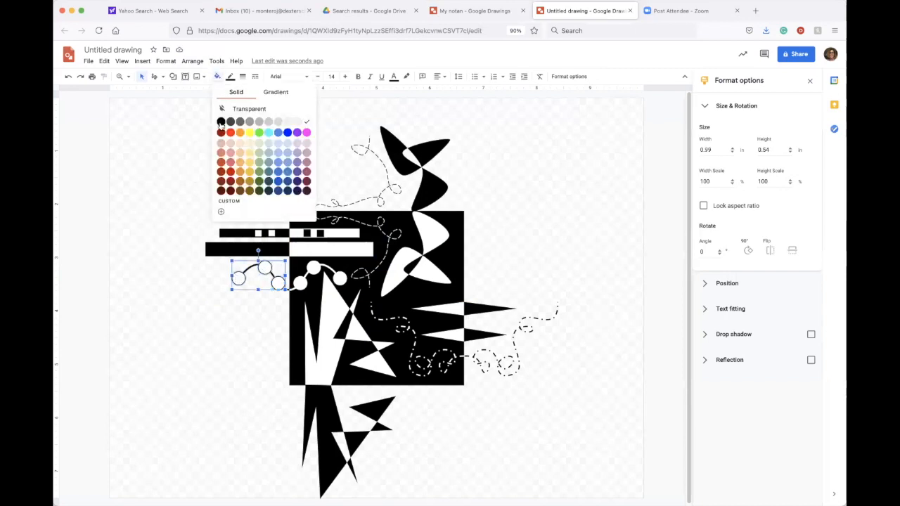
{"action": "left_click", "coordinate": [220, 127]}
{"action": "left_click", "coordinate": [186, 144]}
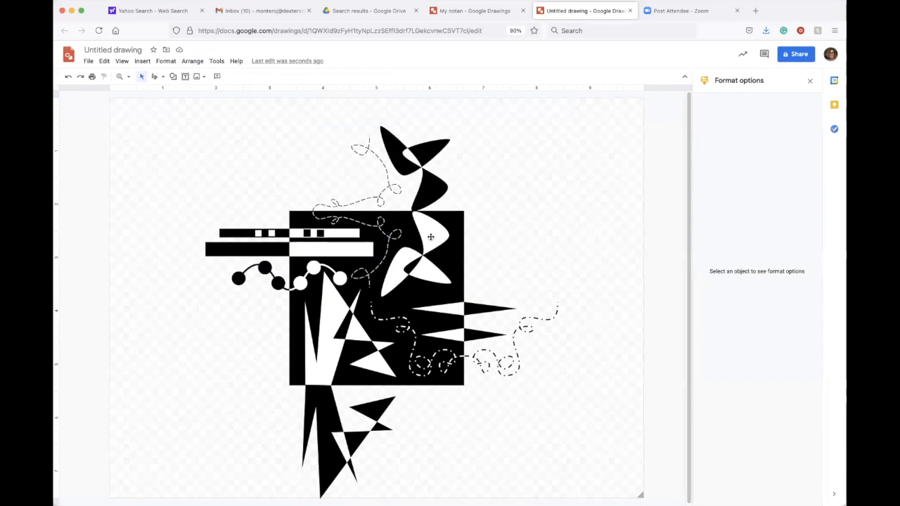
- Draw a circle about 0.25 in across in the base of the white spiky shape at the square's lower edge, and fill it black
{"action": "left_click", "coordinate": [173, 77]}
{"action": "mouse_move", "coordinate": [193, 92]}
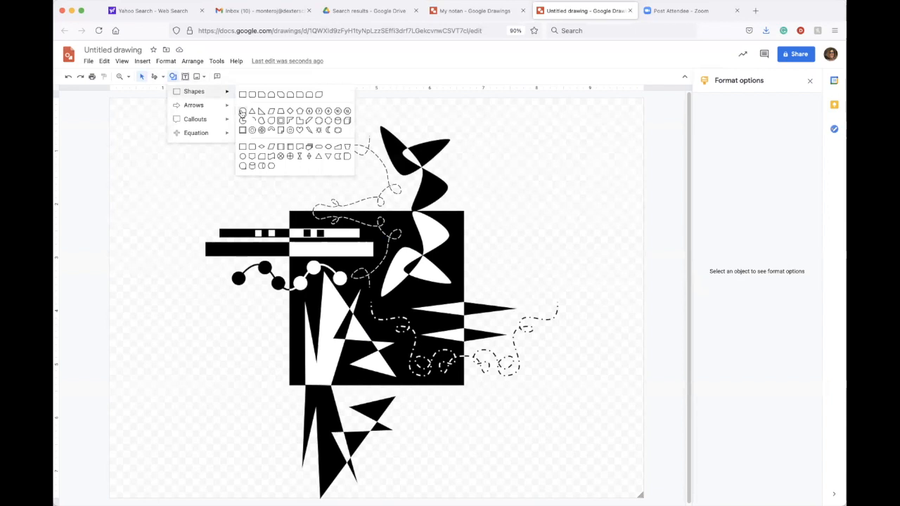
{"action": "left_click", "coordinate": [242, 112]}
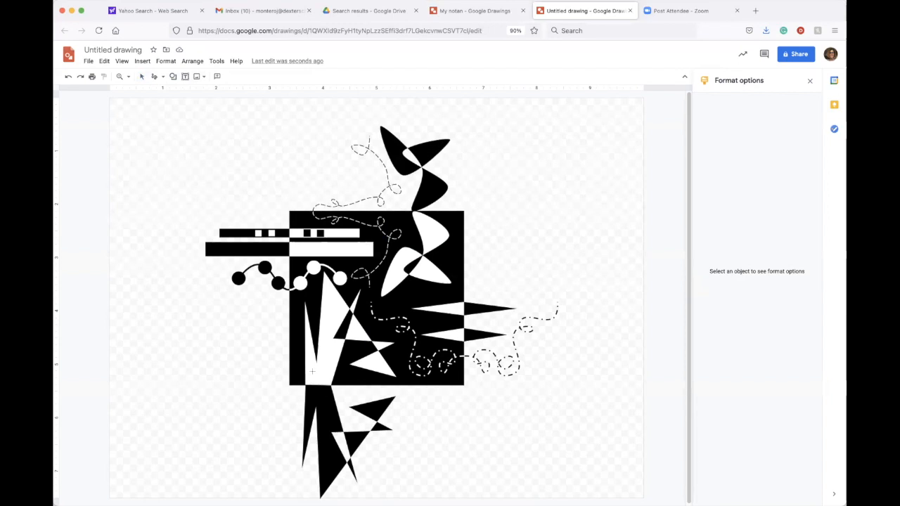
{"action": "left_click", "coordinate": [319, 380]}
{"action": "left_click_drag", "start_coordinate": [319, 380], "coordinate": [317, 379]}
{"action": "left_click", "coordinate": [230, 77]}
{"action": "left_click", "coordinate": [218, 77]}
{"action": "left_click", "coordinate": [218, 77]}
{"action": "left_click", "coordinate": [222, 124]}
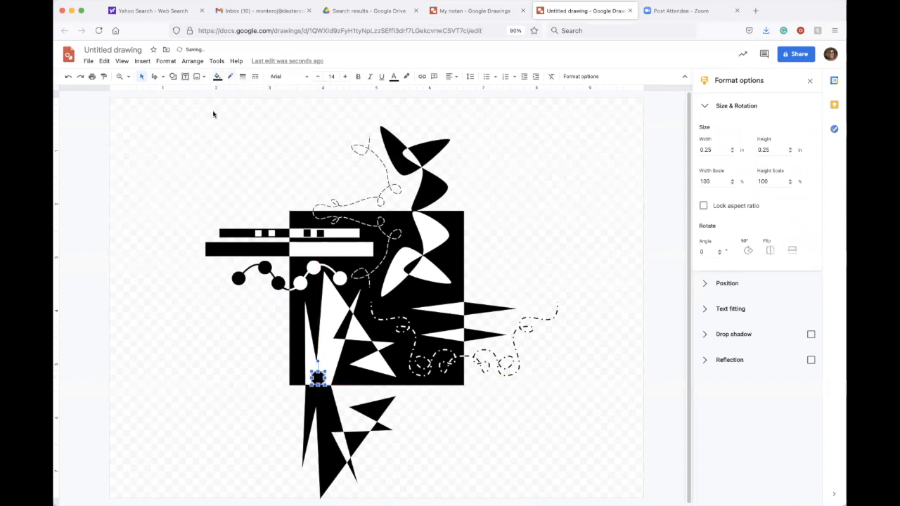
- Duplicate the black circle at the square's lower edge, place the copy directly below it outside the square, and fill it white
{"action": "key", "text": "ctrl+d"}
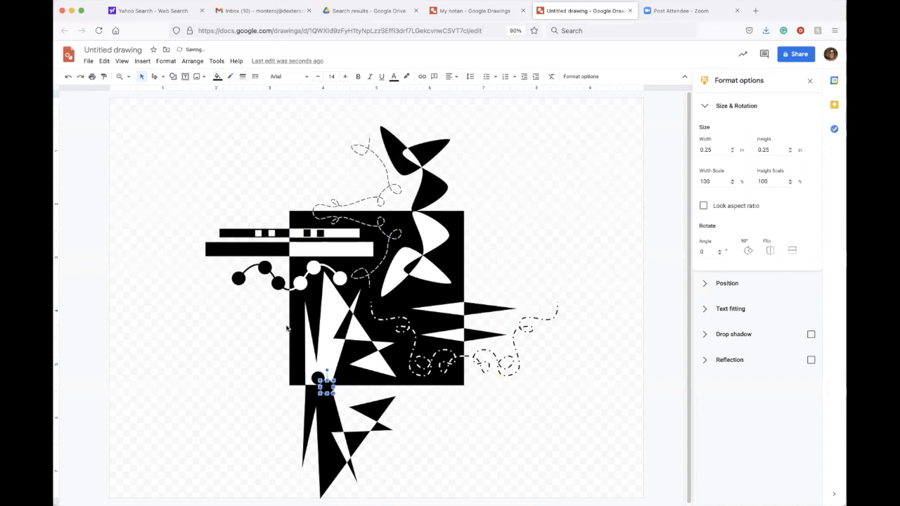
{"action": "left_click_drag", "start_coordinate": [328, 383], "coordinate": [313, 395]}
{"action": "left_click", "coordinate": [218, 76]}
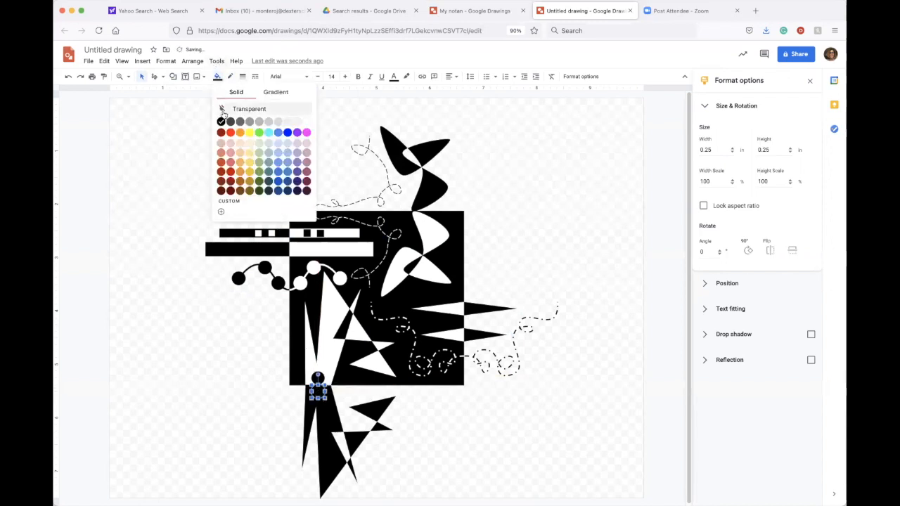
{"action": "left_click", "coordinate": [307, 121]}
{"action": "left_click", "coordinate": [529, 140]}
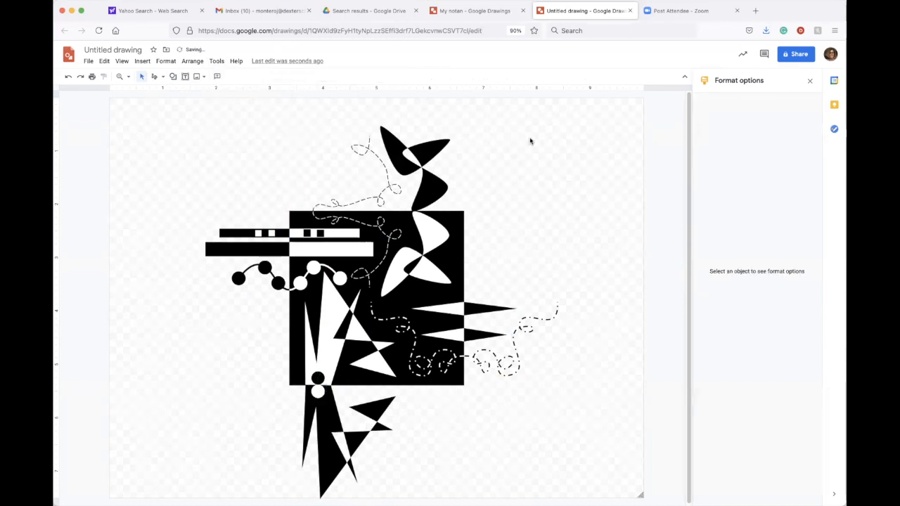
- Draw a rectangle about 8.02 by 7.47 in over the whole design, with a transparent outline and white fill
{"action": "left_click", "coordinate": [173, 77]}
{"action": "mouse_move", "coordinate": [181, 93]}
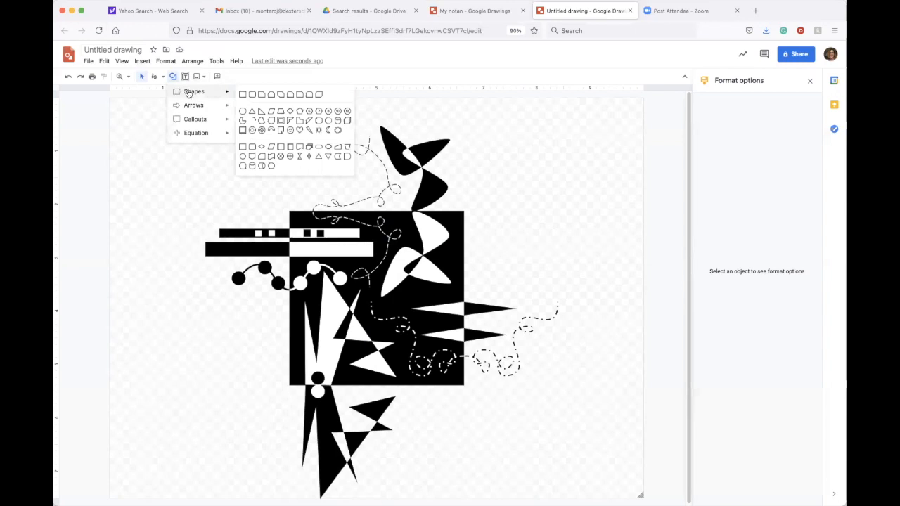
{"action": "left_click", "coordinate": [242, 96]}
{"action": "left_click_drag", "start_coordinate": [151, 98], "coordinate": [578, 491]}
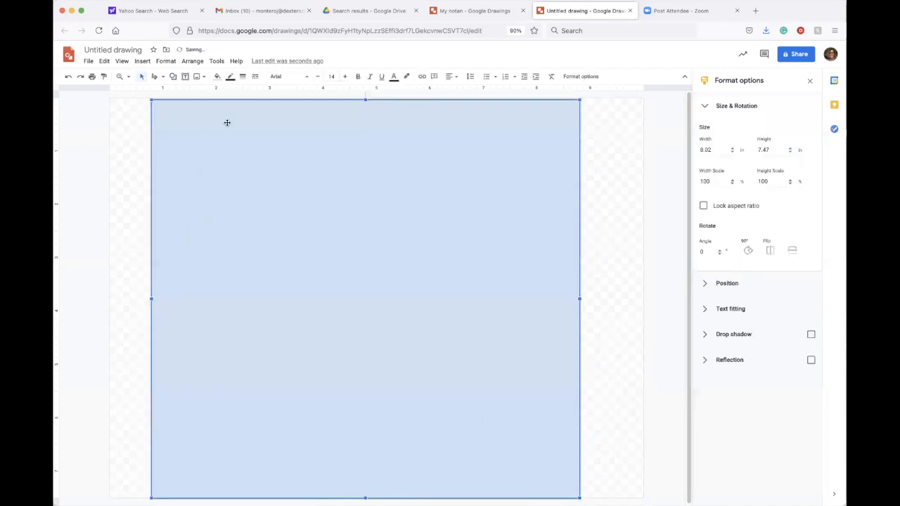
{"action": "left_click", "coordinate": [231, 76]}
{"action": "left_click", "coordinate": [232, 93]}
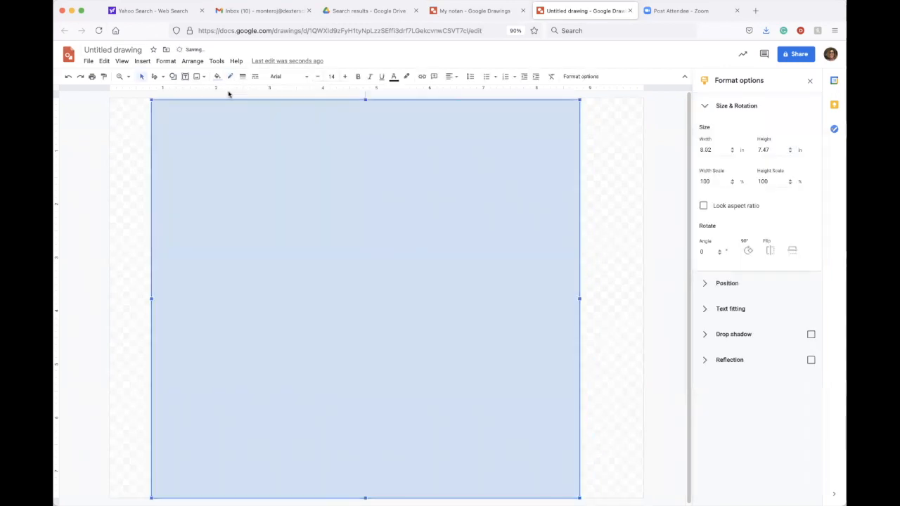
{"action": "left_click", "coordinate": [217, 76]}
{"action": "left_click", "coordinate": [306, 122]}
- Send the white rectangle behind the design and narrow it from its left side to about 7.66 in wide
{"action": "left_click", "coordinate": [192, 61]}
{"action": "mouse_move", "coordinate": [203, 79]}
{"action": "left_click", "coordinate": [329, 120]}
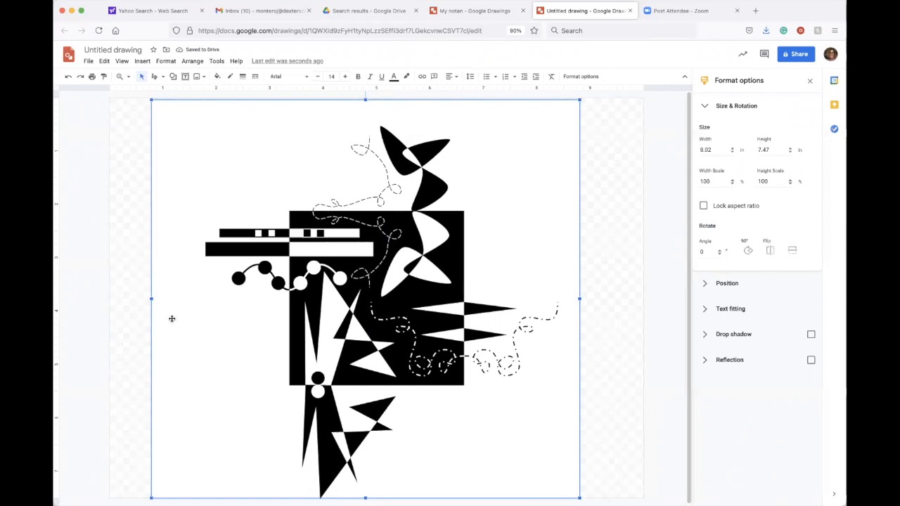
{"action": "left_click_drag", "start_coordinate": [151, 299], "coordinate": [170, 299]}
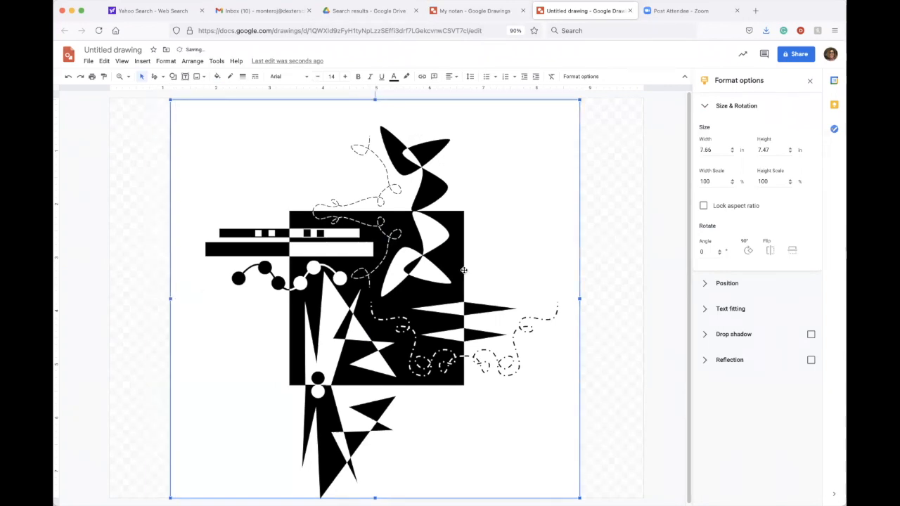
{"action": "left_click", "coordinate": [609, 237]}
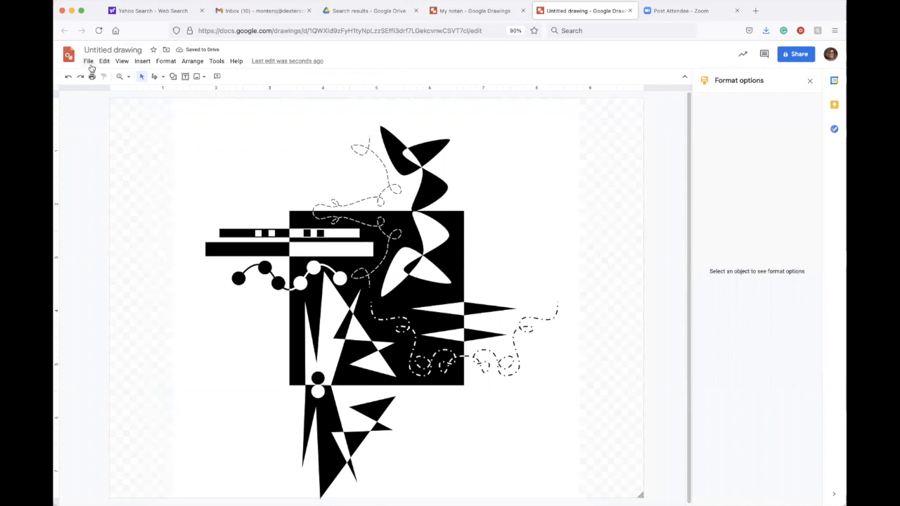
- Rename the drawing as Notan #1
{"action": "left_click", "coordinate": [120, 49]}
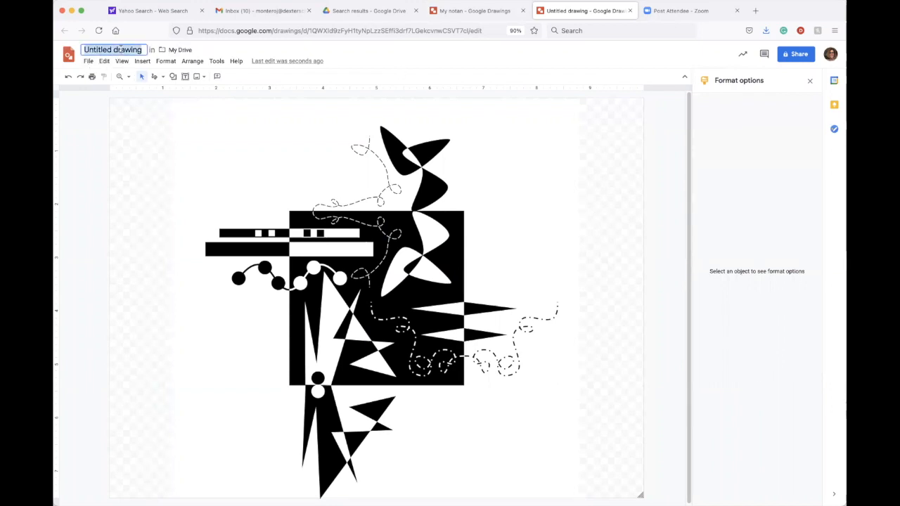
{"action": "type", "text": "Notan"}
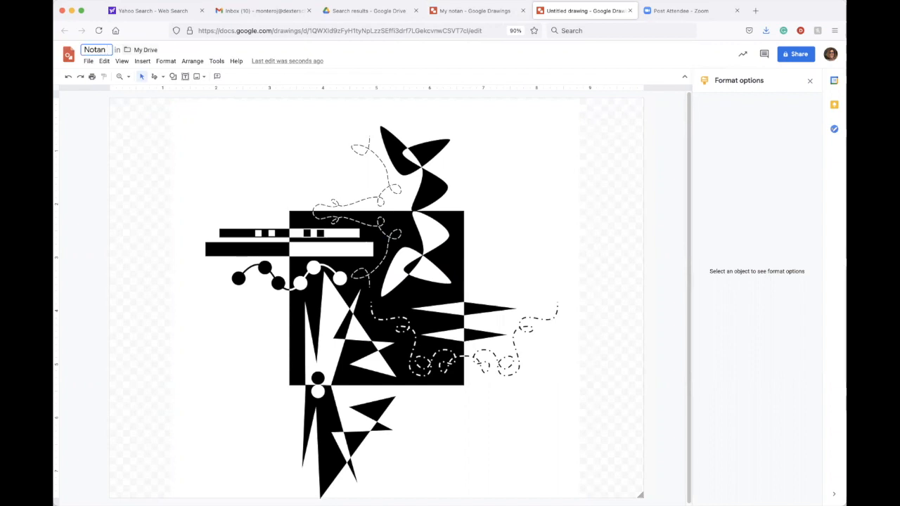
{"action": "type", "text": " #1"}
{"action": "key", "text": "Return"}
- Download the finished notan drawing as a PNG image
{"action": "left_click", "coordinate": [89, 62]}
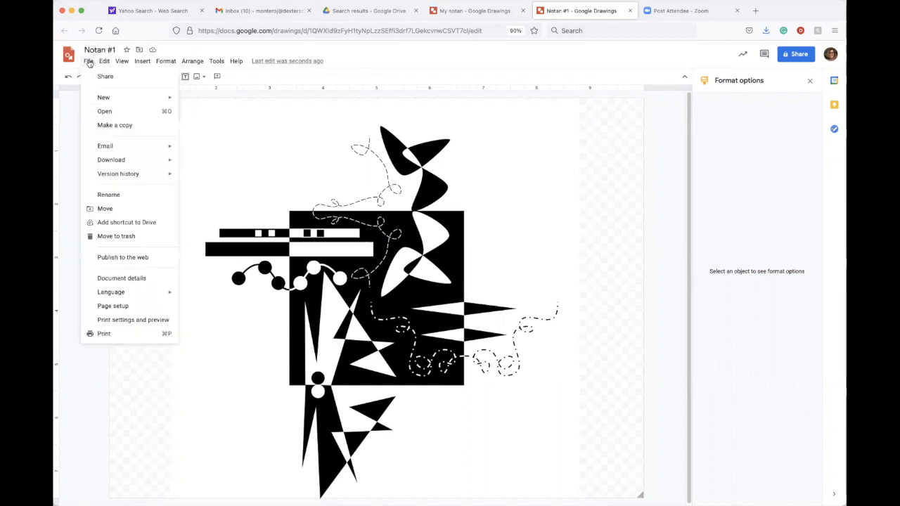
{"action": "mouse_move", "coordinate": [163, 160]}
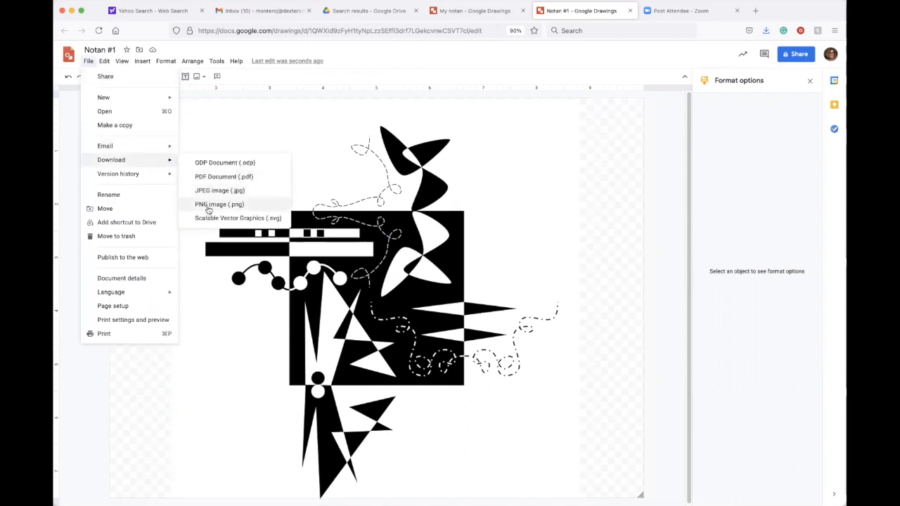
{"action": "left_click", "coordinate": [209, 204]}
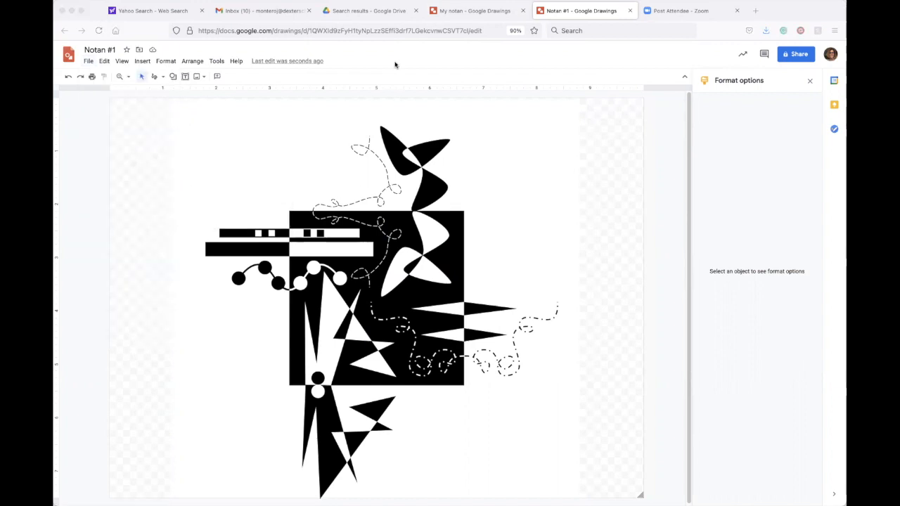
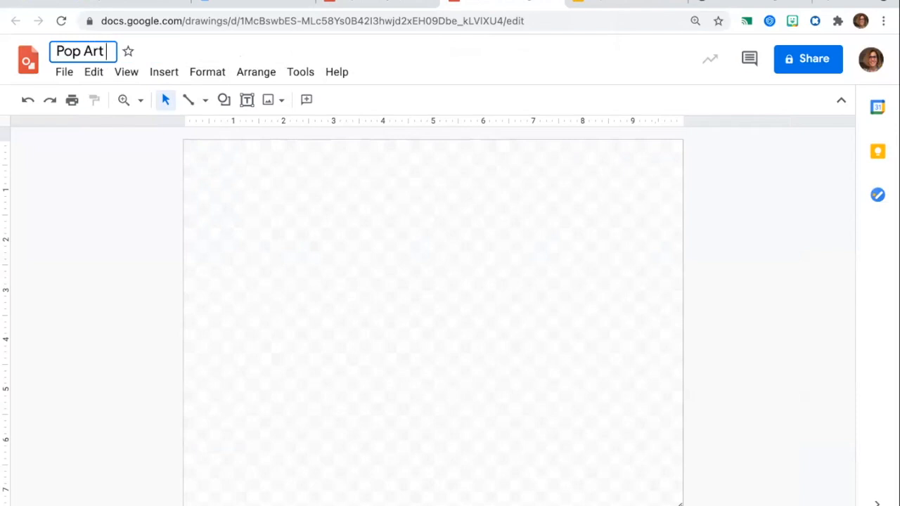
- Name the blank drawing Pop Art 1, view the Pop Art Project example, and return to the blank drawing
{"action": "key", "text": "Return"}
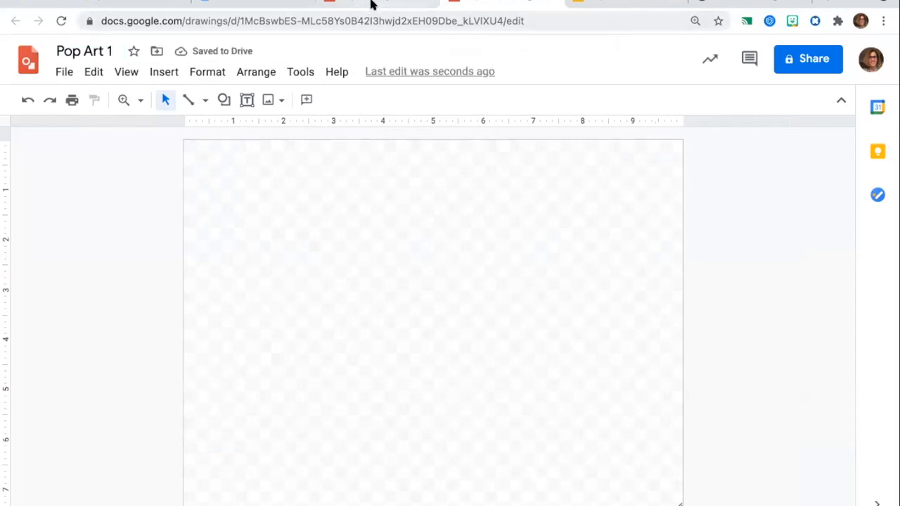
{"action": "left_click", "coordinate": [373, 3]}
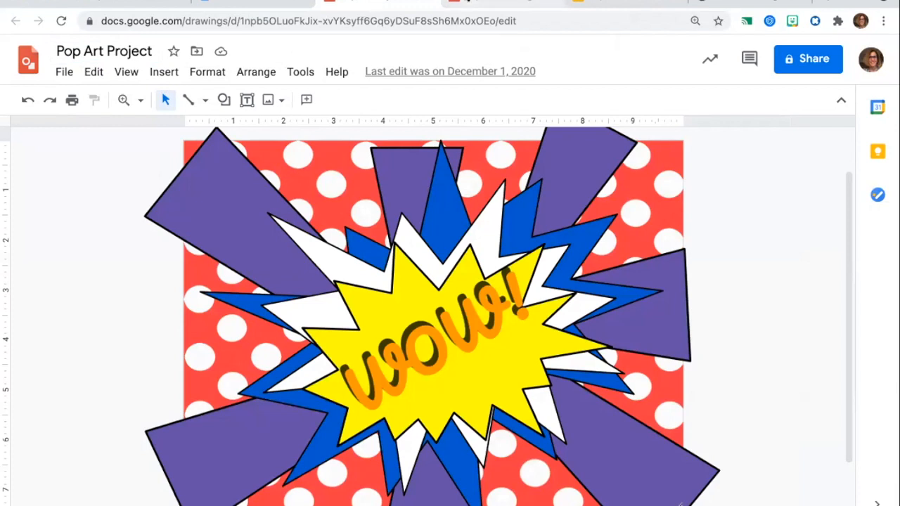
{"action": "left_click", "coordinate": [468, 2]}
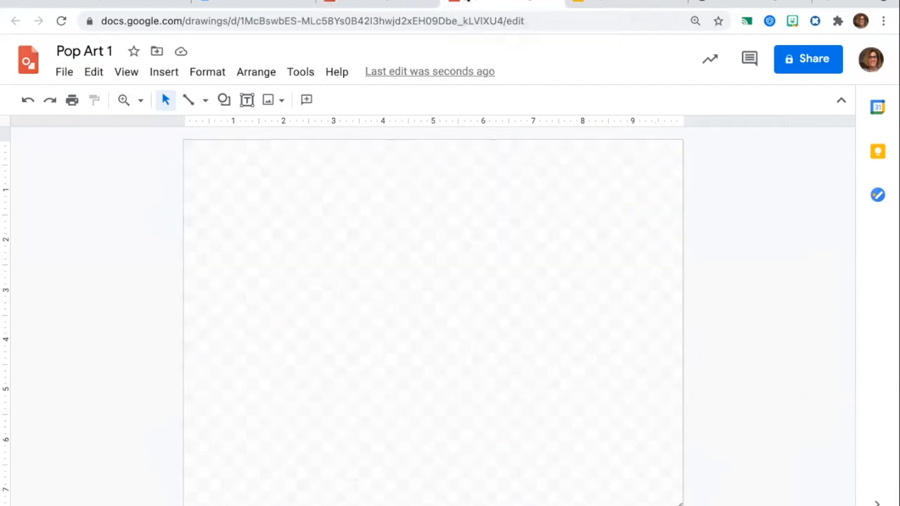
- Search the web for images of "dot pattern background png" to insert into the drawing
{"action": "left_click", "coordinate": [273, 99]}
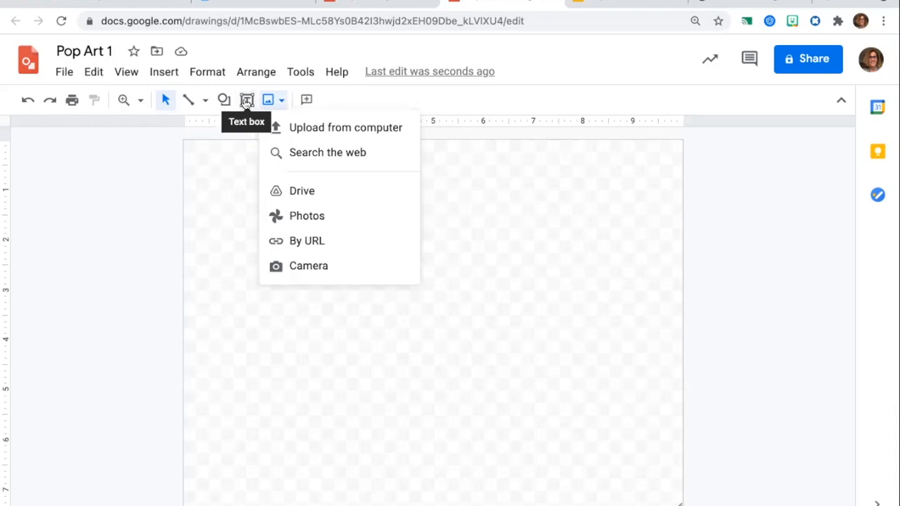
{"action": "left_click", "coordinate": [302, 151]}
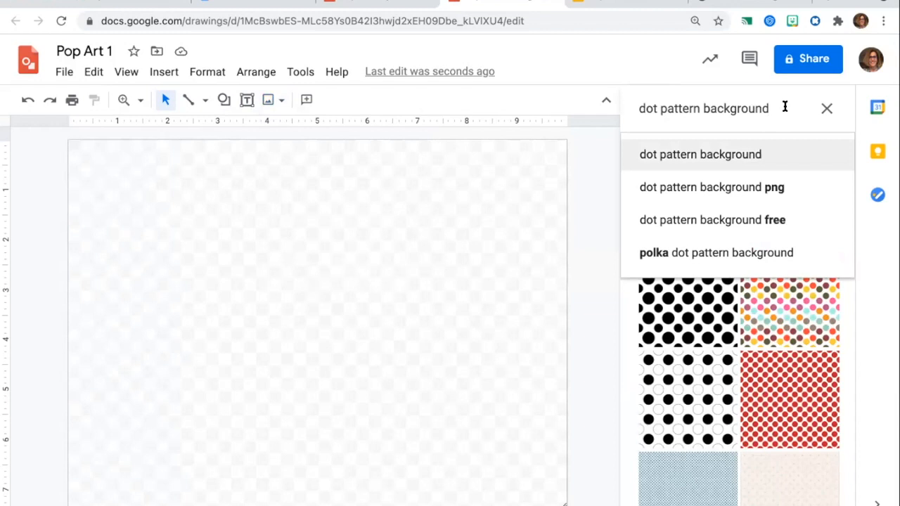
{"action": "left_click", "coordinate": [747, 187]}
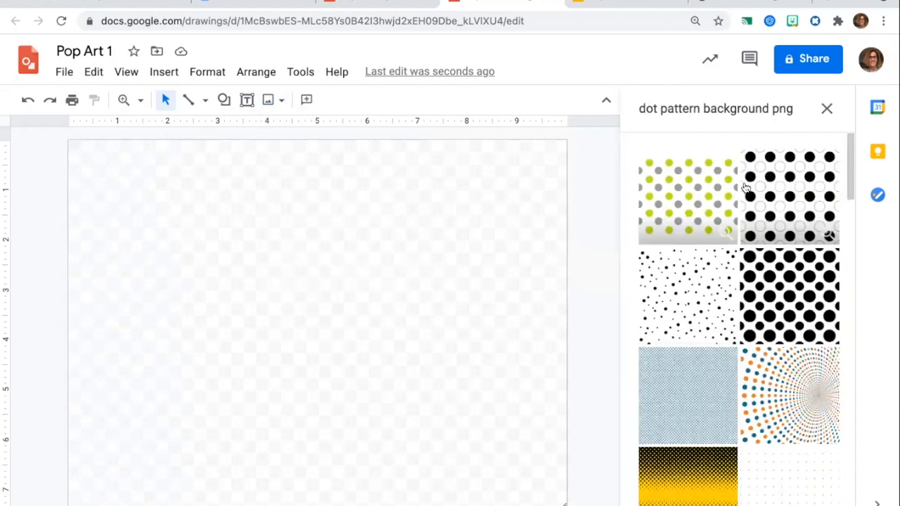
- Insert the pink and lilac dot pattern from the image results and enlarge it to cover the full width of the canvas
{"action": "left_click_drag", "start_coordinate": [847, 190], "coordinate": [810, 336]}
{"action": "scroll", "coordinate": [808, 338], "scroll_direction": "down", "scroll_amount": 5}
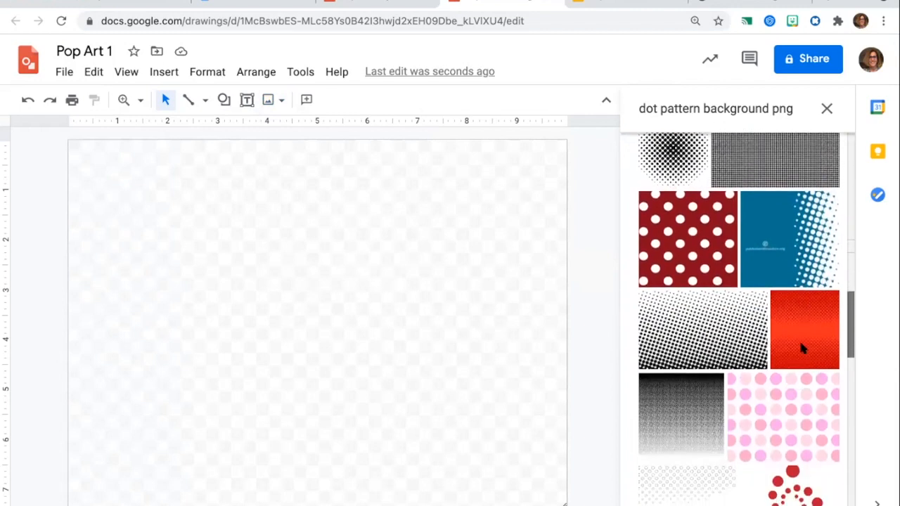
{"action": "scroll", "coordinate": [789, 396], "scroll_direction": "down", "scroll_amount": 3}
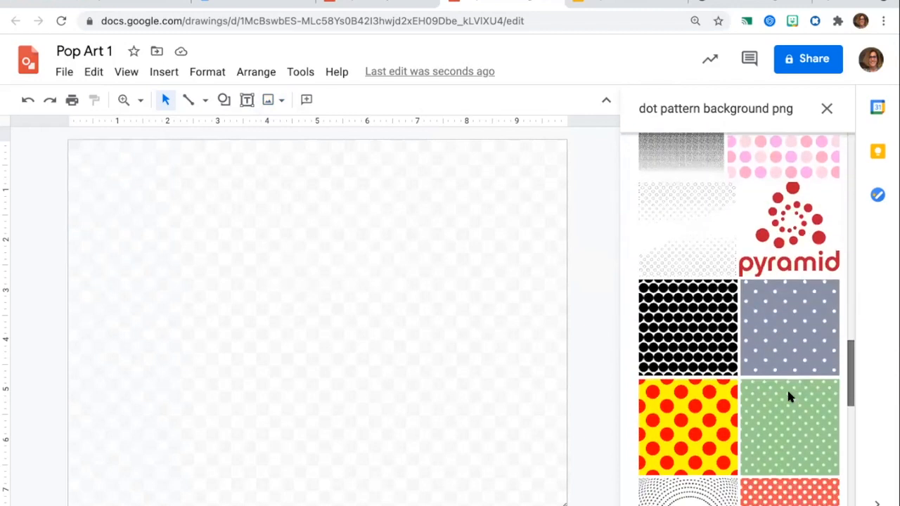
{"action": "scroll", "coordinate": [776, 422], "scroll_direction": "down", "scroll_amount": 4}
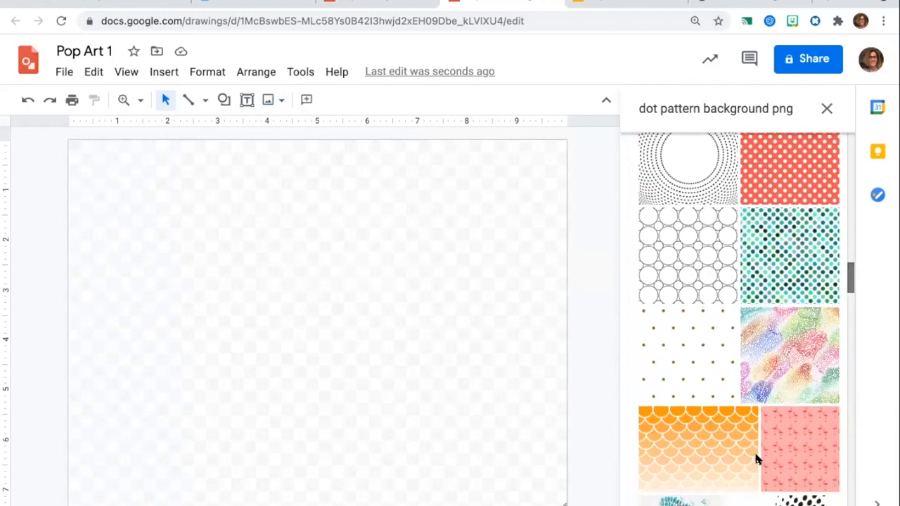
{"action": "scroll", "coordinate": [751, 443], "scroll_direction": "up", "scroll_amount": 3}
{"action": "scroll", "coordinate": [749, 437], "scroll_direction": "up", "scroll_amount": 1}
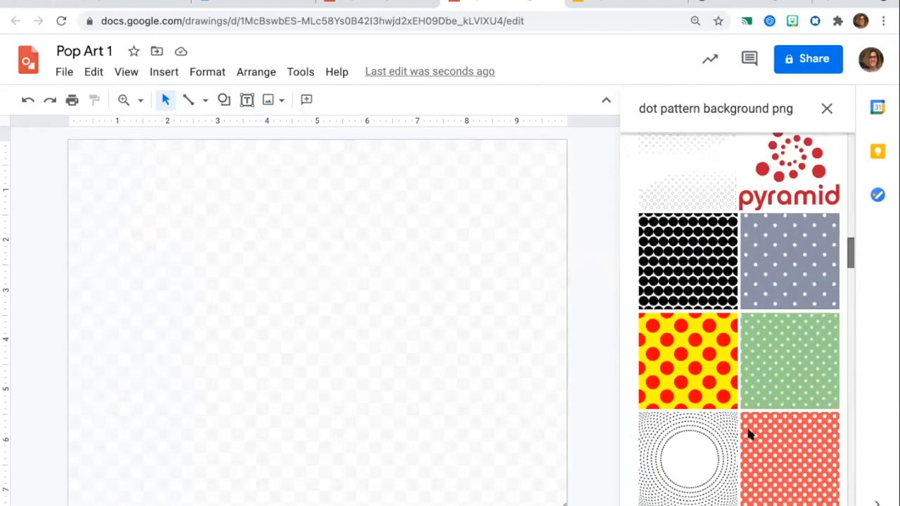
{"action": "scroll", "coordinate": [750, 436], "scroll_direction": "up", "scroll_amount": 2}
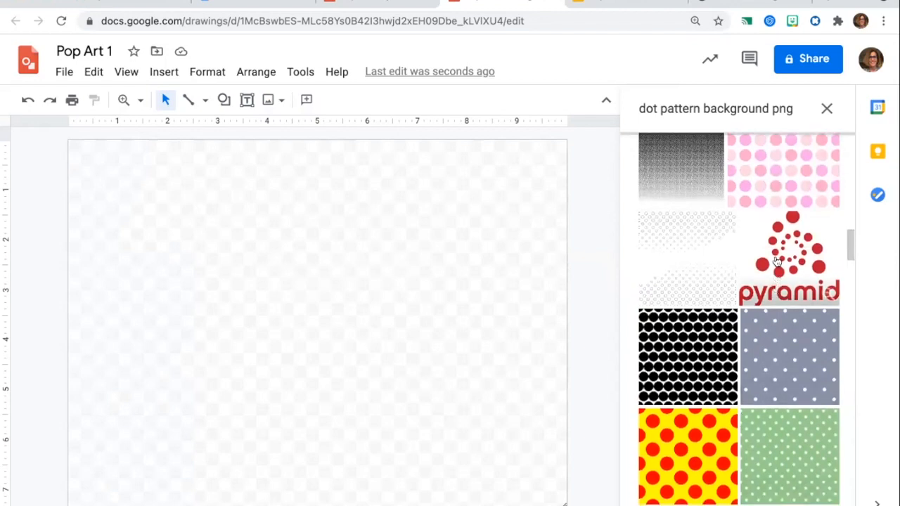
{"action": "left_click", "coordinate": [774, 159]}
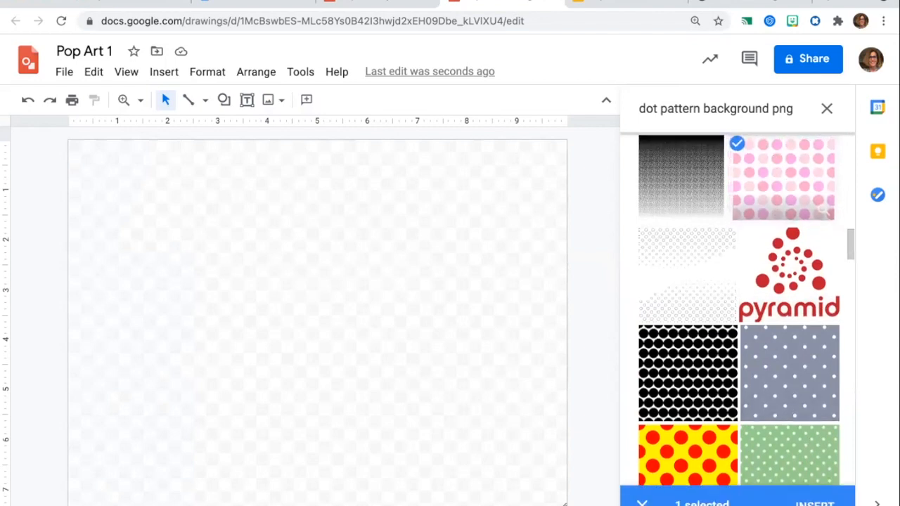
{"action": "left_click", "coordinate": [813, 503]}
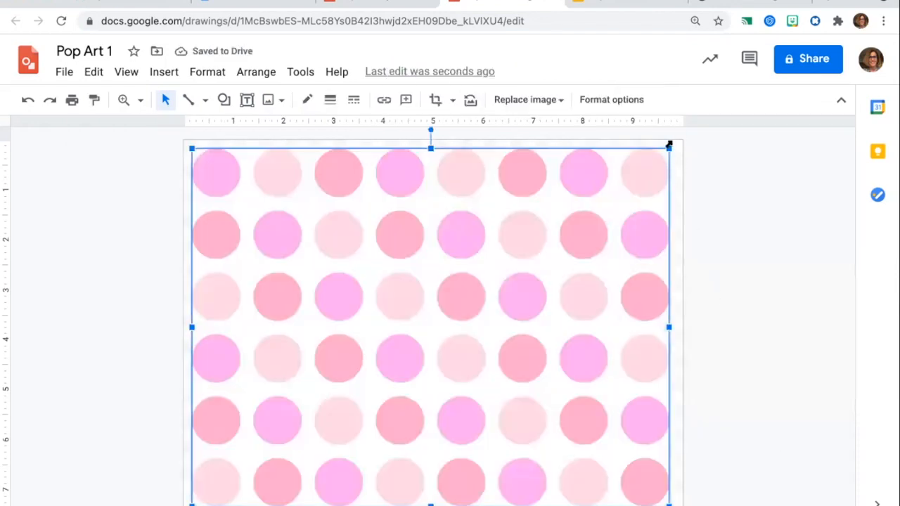
{"action": "left_click_drag", "start_coordinate": [668, 145], "coordinate": [679, 140]}
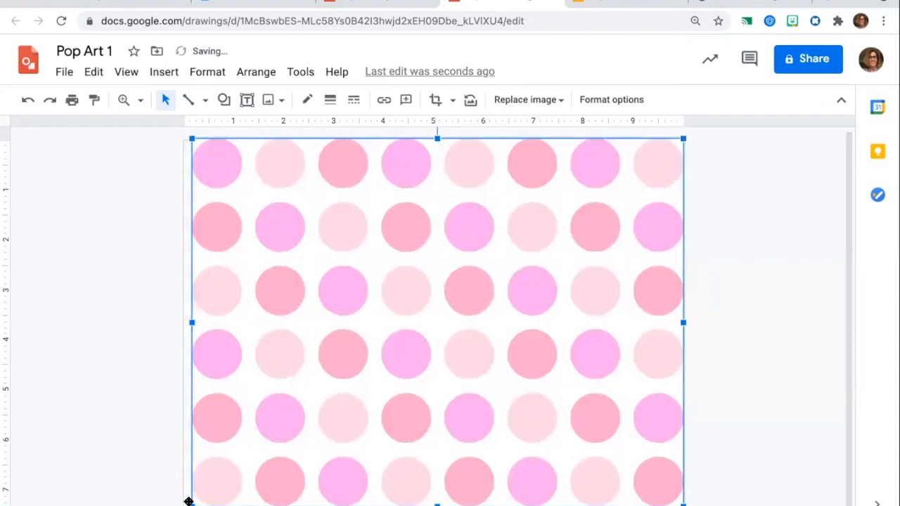
{"action": "left_click_drag", "start_coordinate": [189, 504], "coordinate": [183, 505]}
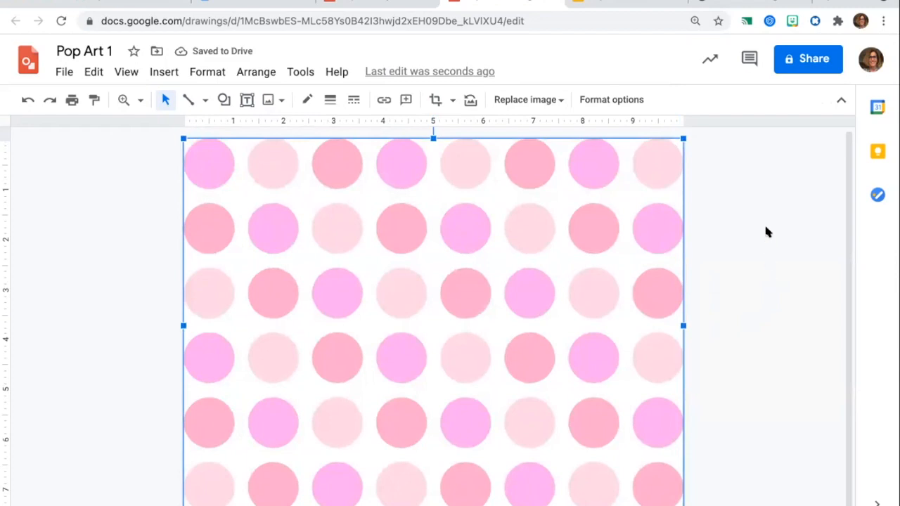
- Recolor the dot pattern background with the blue Dark 7 preset
{"action": "left_click", "coordinate": [602, 99]}
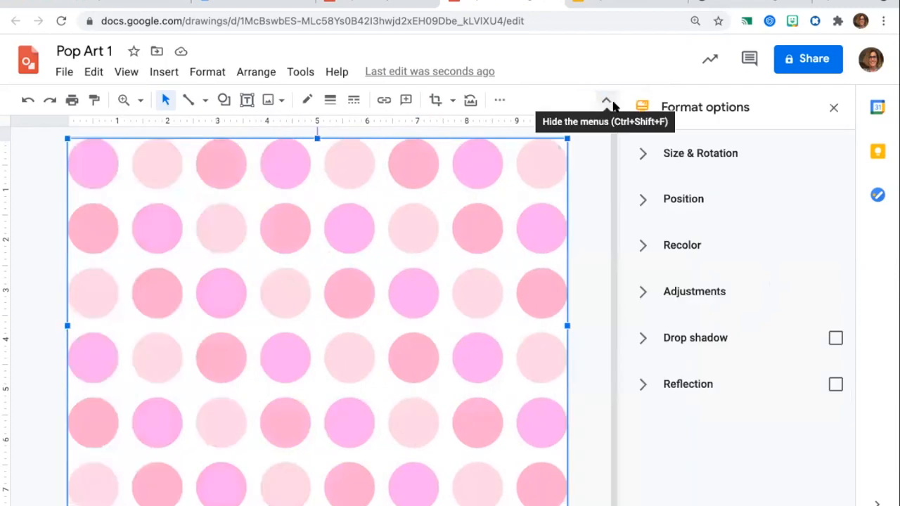
{"action": "left_click", "coordinate": [641, 246]}
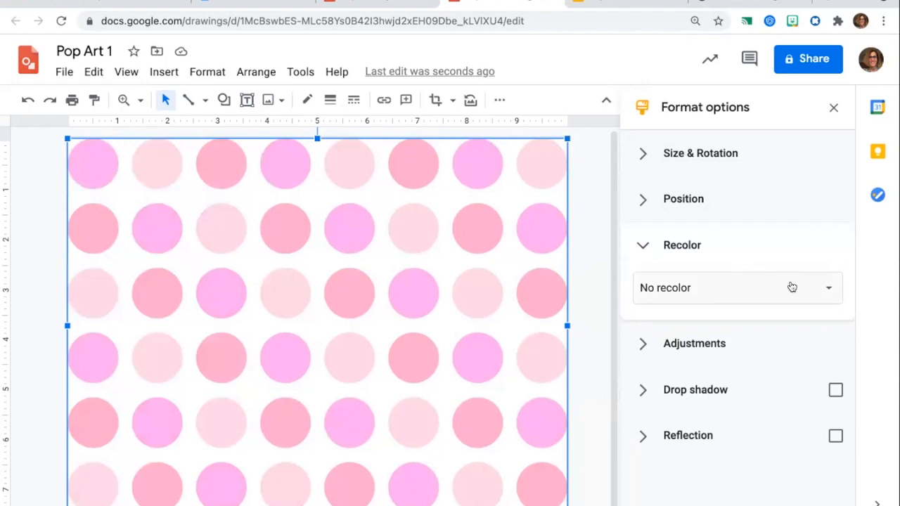
{"action": "left_click", "coordinate": [822, 287]}
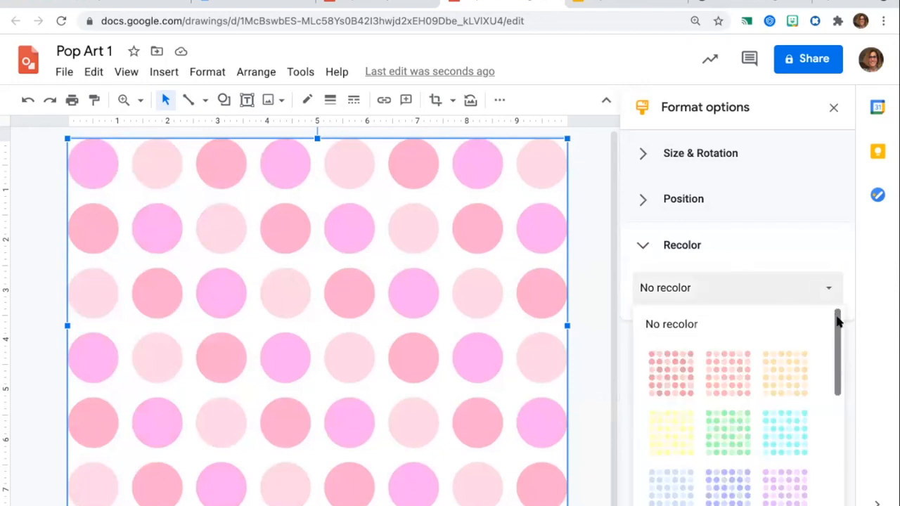
{"action": "left_click_drag", "start_coordinate": [837, 319], "coordinate": [817, 420]}
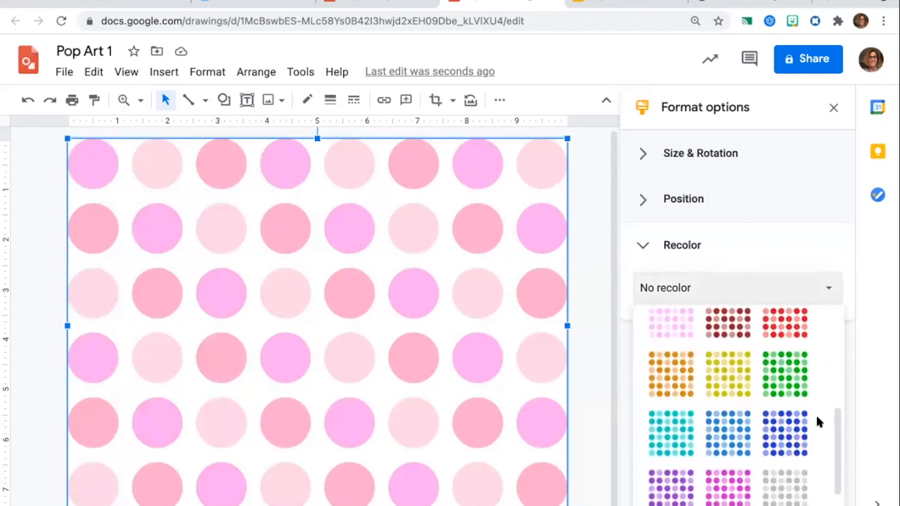
{"action": "left_click", "coordinate": [718, 431]}
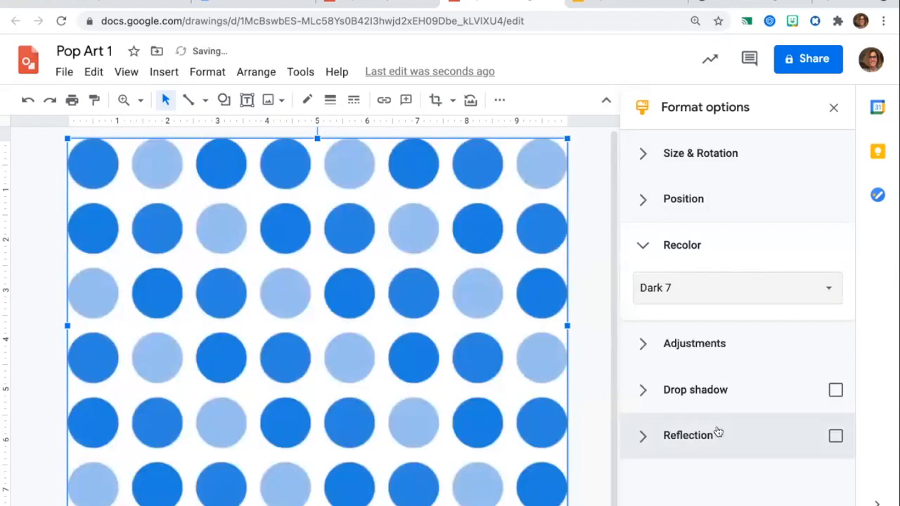
- Check the Pop Art Project example, return to Pop Art 1, and place a tall, narrow trapezoid at the lower center of the dots
{"action": "left_click", "coordinate": [597, 344]}
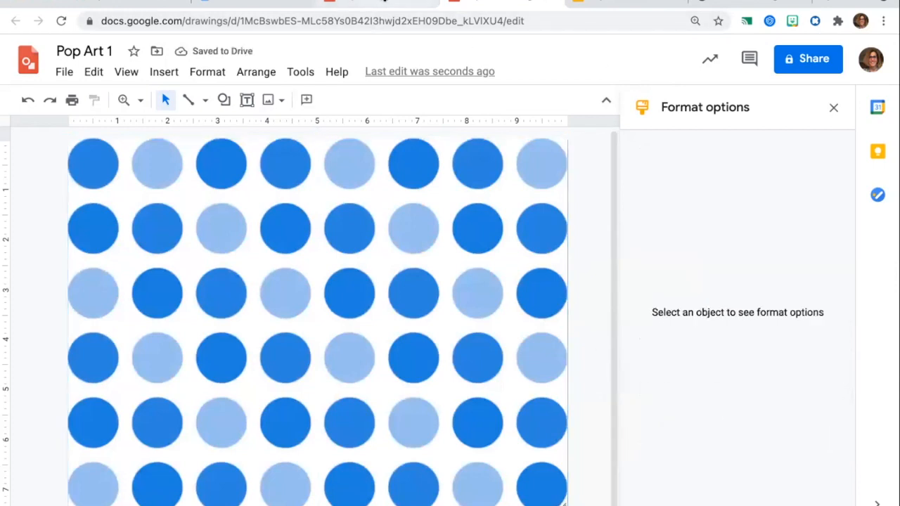
{"action": "left_click", "coordinate": [383, 2]}
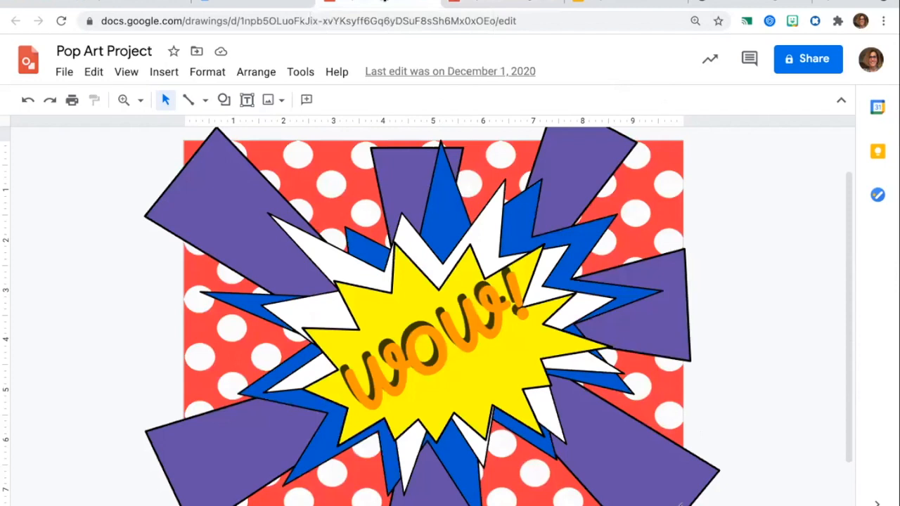
{"action": "left_click", "coordinate": [482, 3]}
{"action": "left_click", "coordinate": [223, 100]}
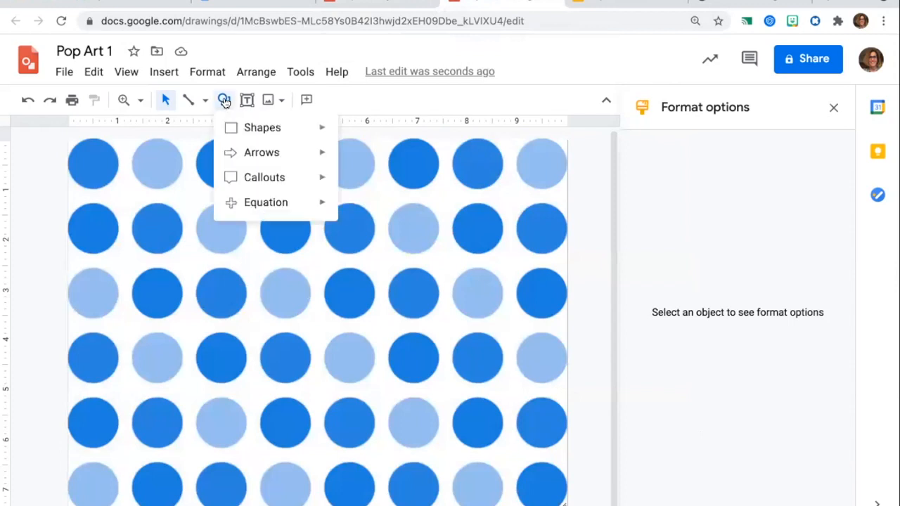
{"action": "mouse_move", "coordinate": [231, 126]}
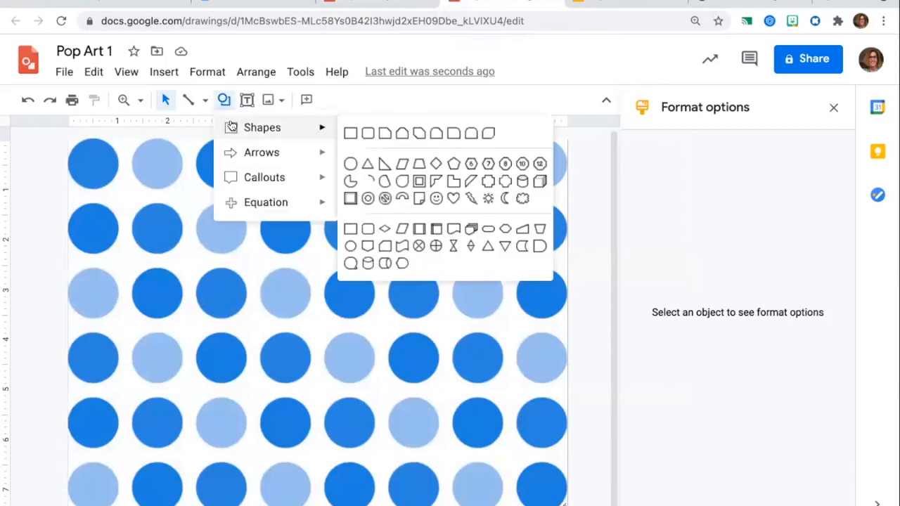
{"action": "left_click", "coordinate": [419, 164]}
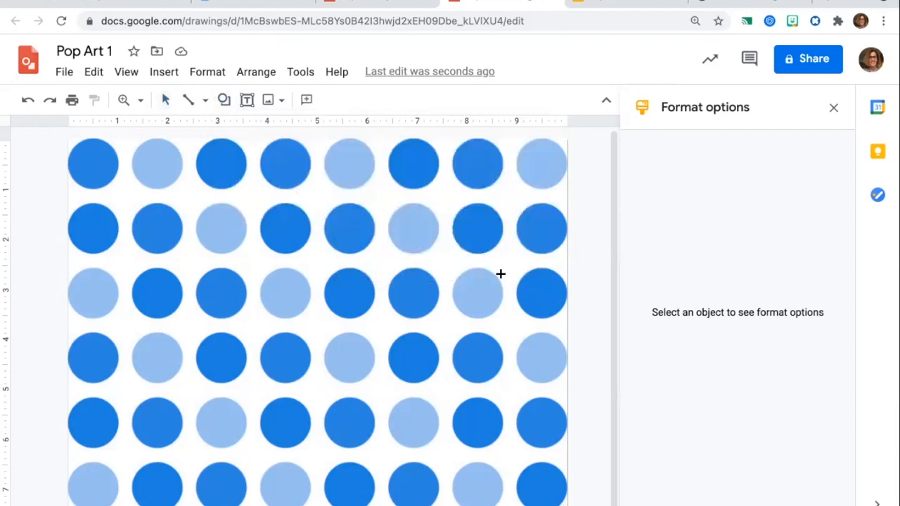
{"action": "left_click_drag", "start_coordinate": [503, 259], "coordinate": [598, 476]}
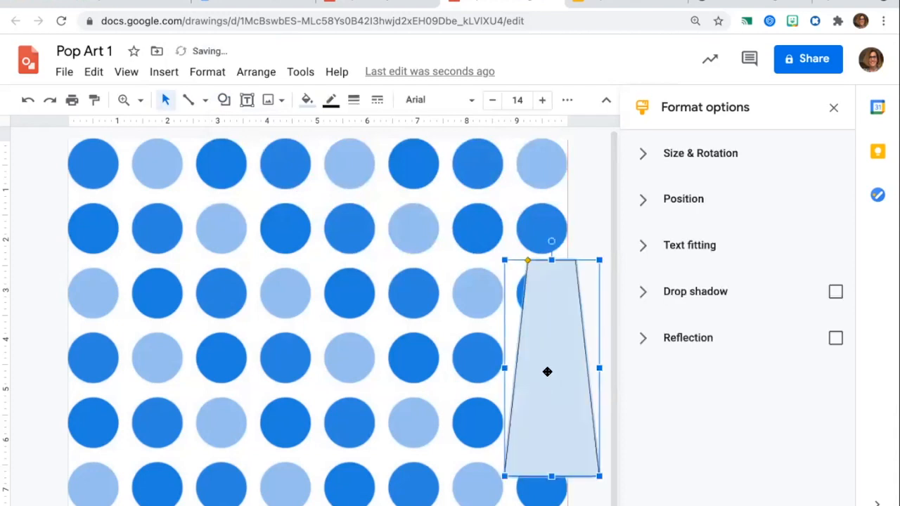
{"action": "left_click_drag", "start_coordinate": [547, 371], "coordinate": [306, 409]}
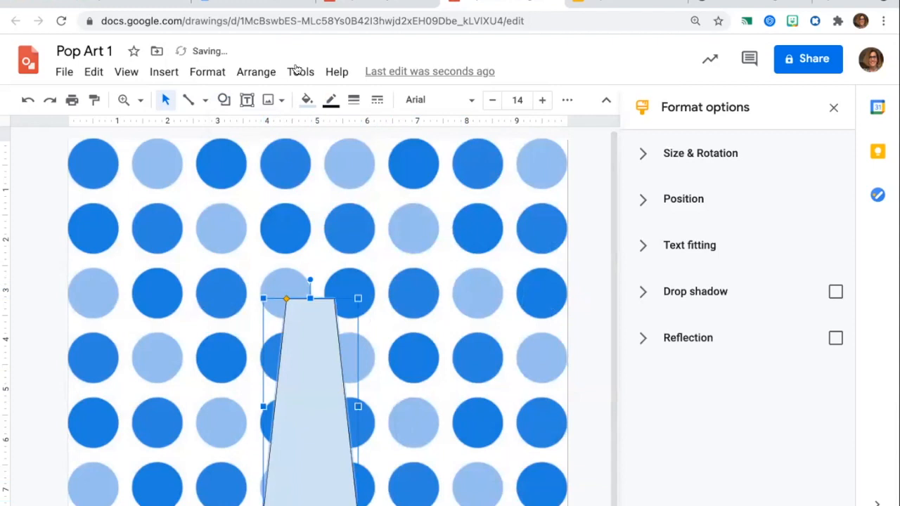
- Try a bright green fill on the trapezoid and settle on a light golden yellow fill
{"action": "left_click", "coordinate": [303, 103]}
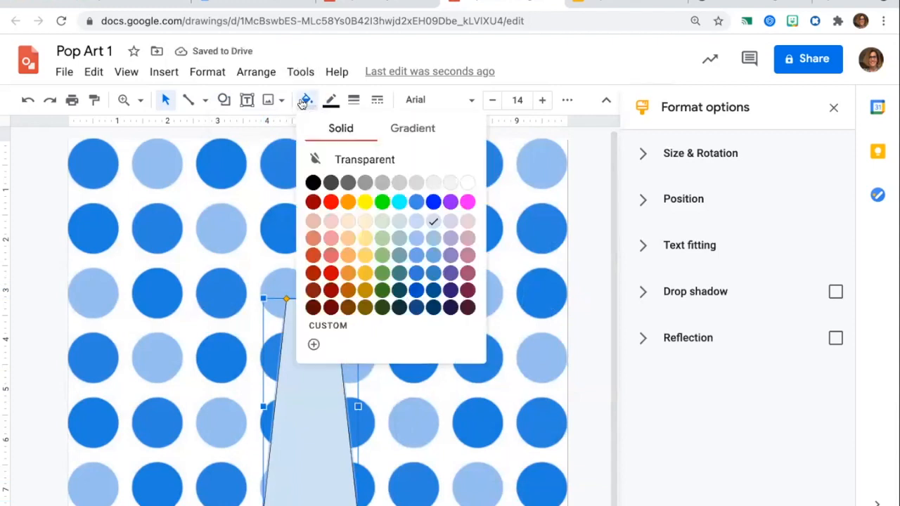
{"action": "left_click", "coordinate": [364, 254]}
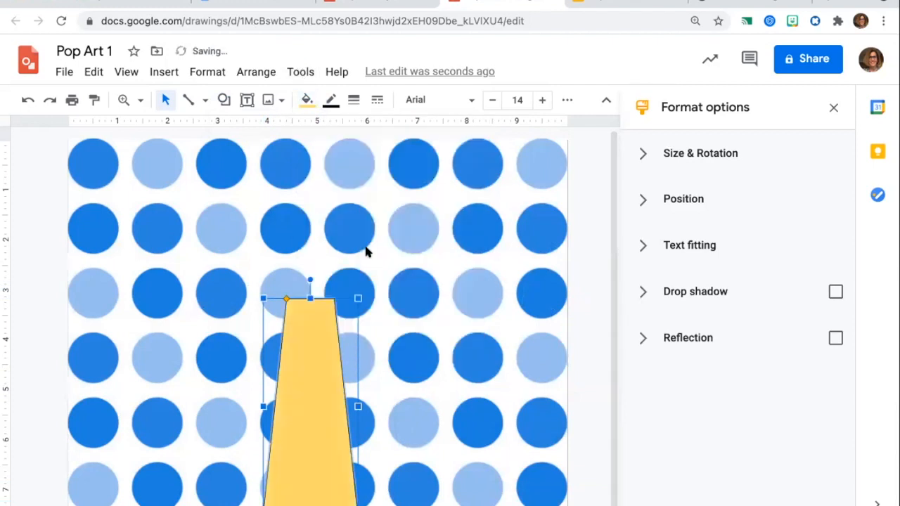
{"action": "left_click", "coordinate": [307, 101]}
{"action": "left_click", "coordinate": [380, 201]}
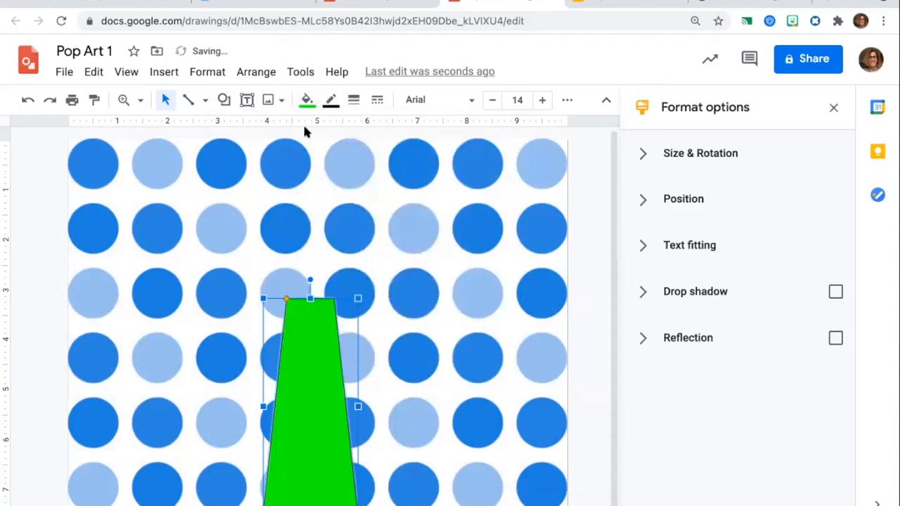
{"action": "left_click", "coordinate": [307, 101]}
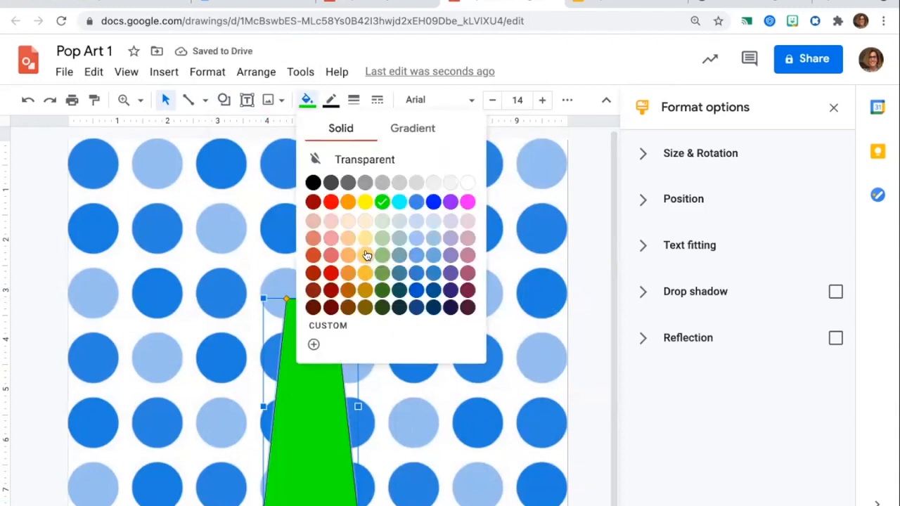
{"action": "left_click", "coordinate": [366, 255]}
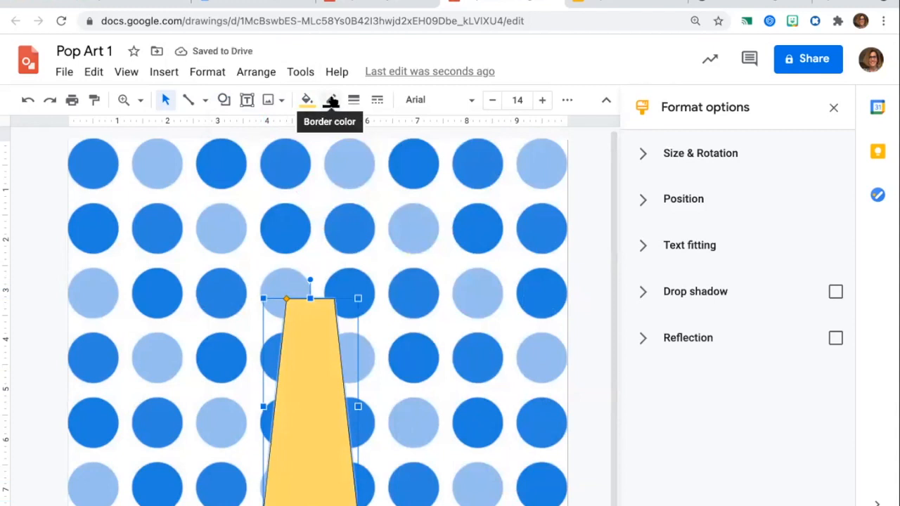
- Give the yellow trapezoid a red border with a thickness of 16px
{"action": "left_click", "coordinate": [331, 101]}
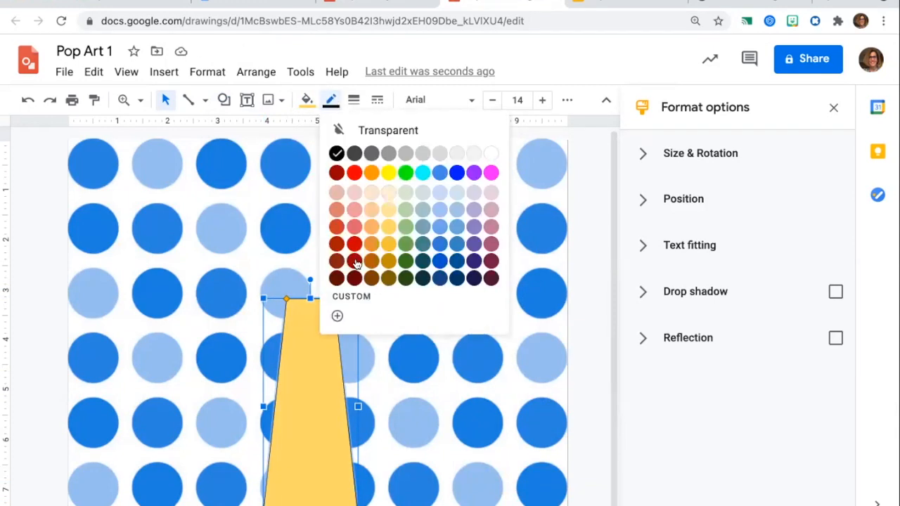
{"action": "left_click", "coordinate": [355, 242]}
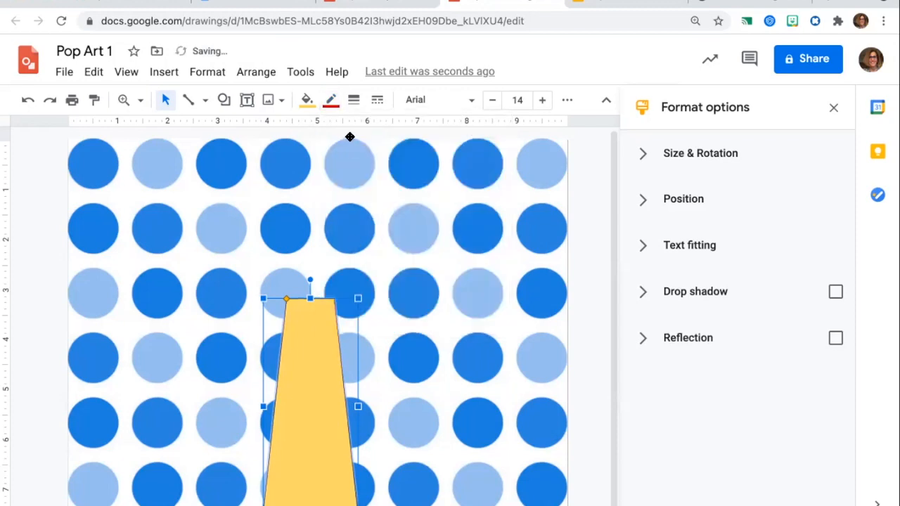
{"action": "left_click", "coordinate": [351, 100]}
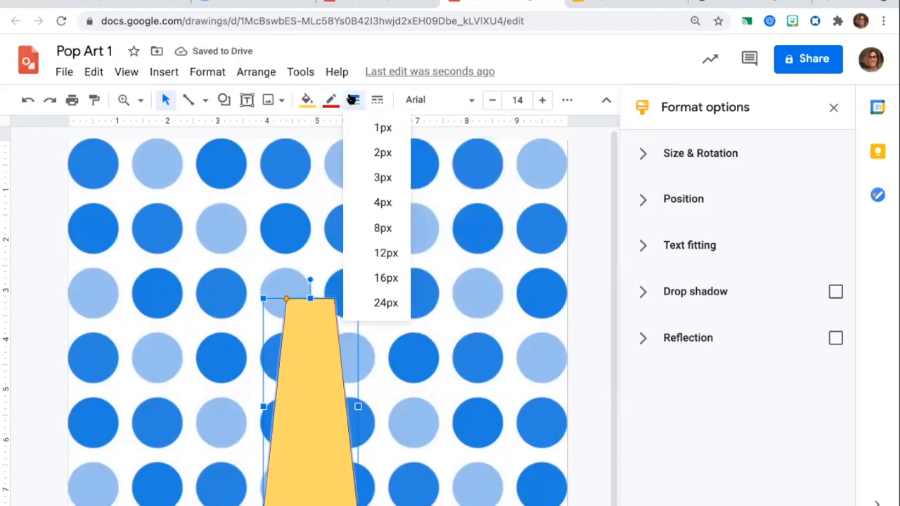
{"action": "left_click", "coordinate": [377, 226]}
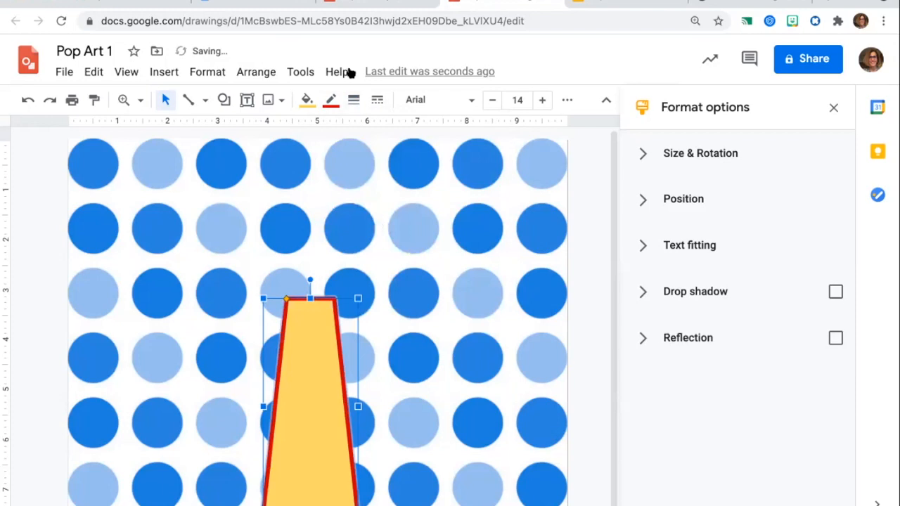
{"action": "left_click", "coordinate": [354, 101]}
{"action": "left_click", "coordinate": [391, 253]}
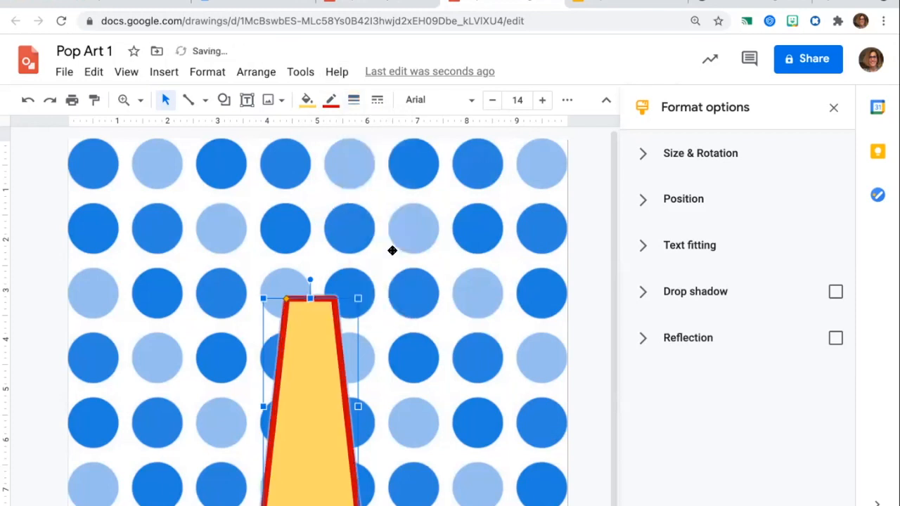
{"action": "left_click", "coordinate": [354, 101]}
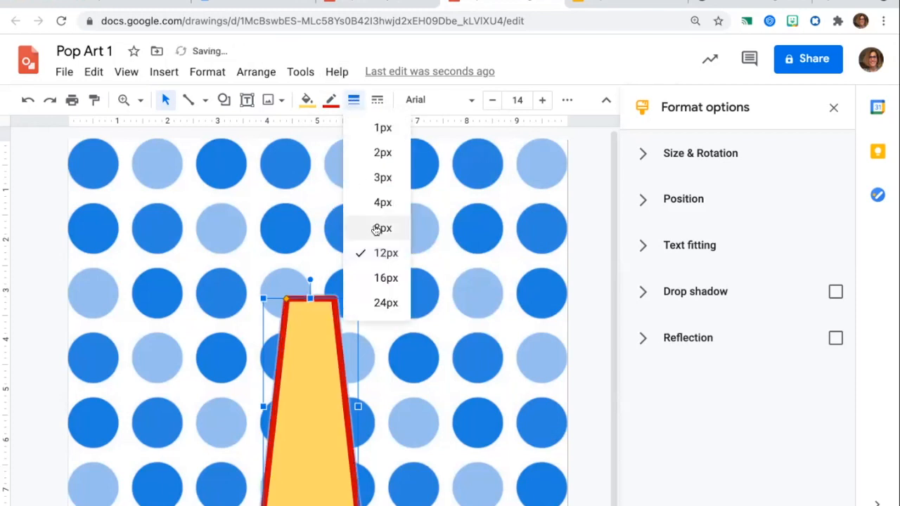
{"action": "left_click", "coordinate": [380, 275]}
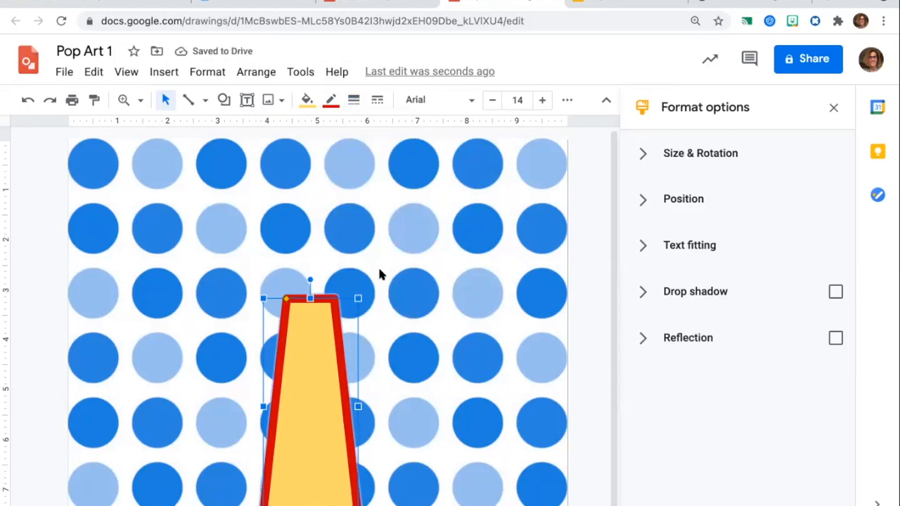
- Duplicate the trapezoid, tilt the copy toward the canvas's lower-left corner as a diagonal ray, and stretch its wide end beyond the edge
{"action": "left_click", "coordinate": [382, 2]}
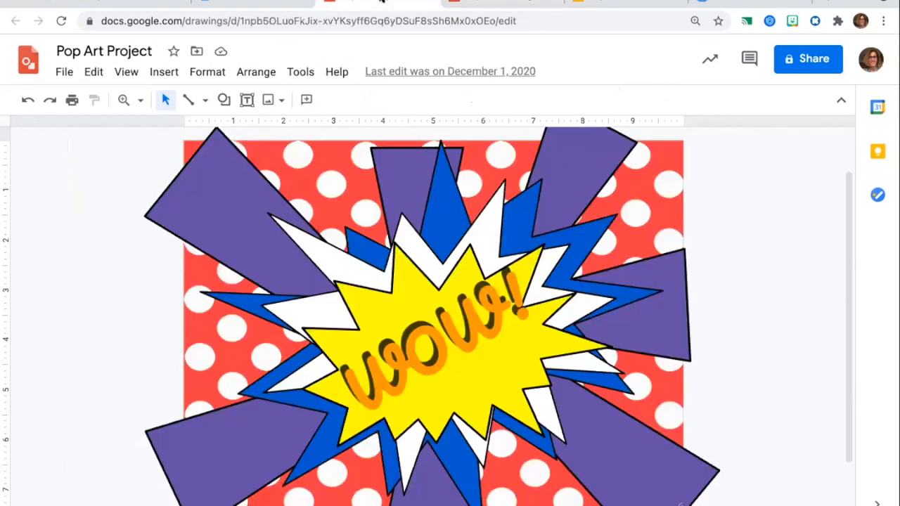
{"action": "left_click", "coordinate": [485, 2]}
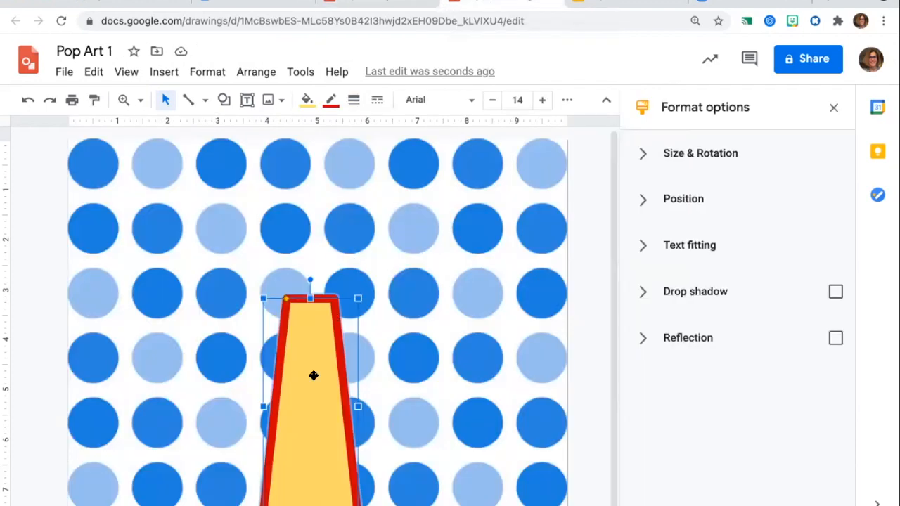
{"action": "key", "text": "ctrl+d"}
{"action": "left_click_drag", "start_coordinate": [330, 394], "coordinate": [166, 395]}
{"action": "left_click_drag", "start_coordinate": [159, 284], "coordinate": [250, 287]}
{"action": "left_click_drag", "start_coordinate": [223, 338], "coordinate": [233, 320]}
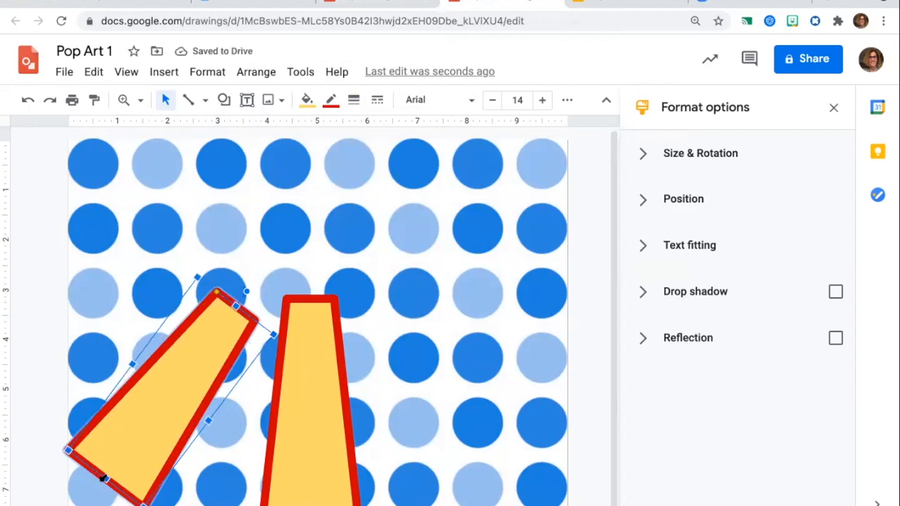
{"action": "left_click_drag", "start_coordinate": [99, 478], "coordinate": [33, 495]}
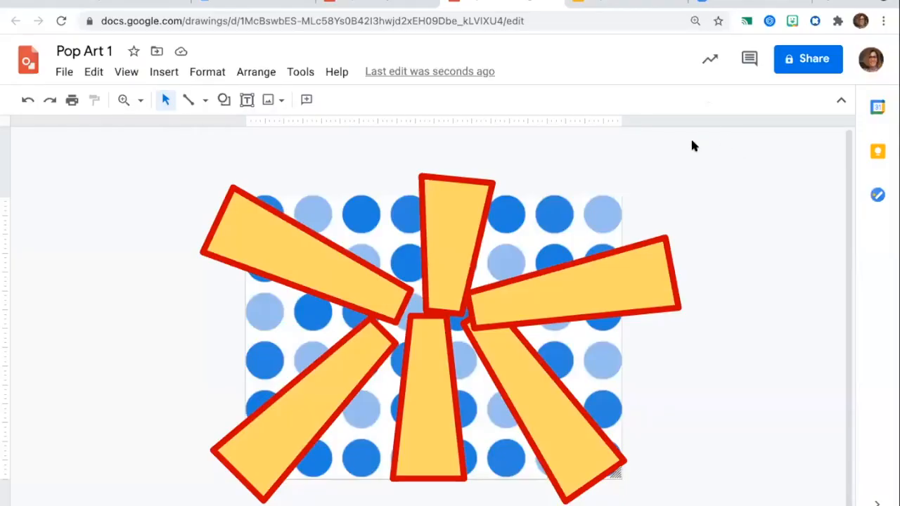
- Review the Pop Art Project example and the artworks in the Pop Art Wow - 5th Grade slides, and return to Pop Art 1
{"action": "left_click", "coordinate": [391, 3]}
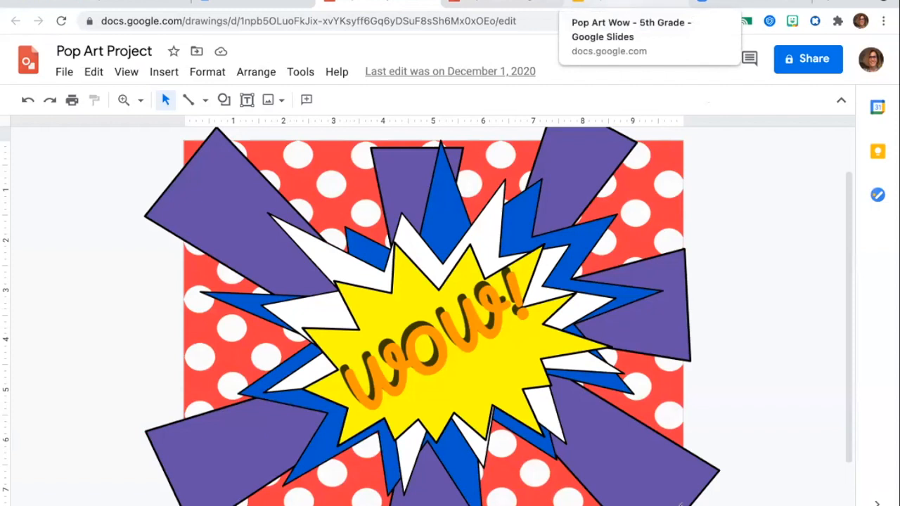
{"action": "left_click", "coordinate": [618, 1]}
{"action": "left_click", "coordinate": [152, 163]}
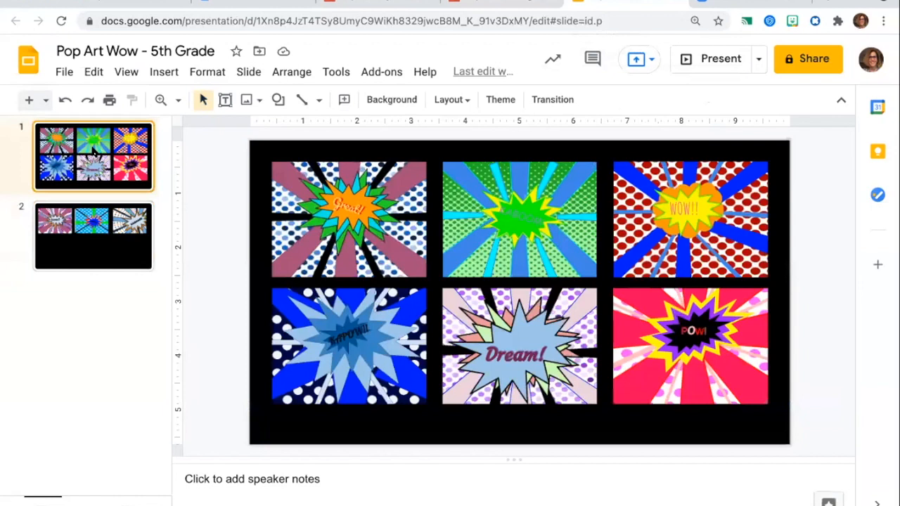
{"action": "left_click", "coordinate": [496, 2]}
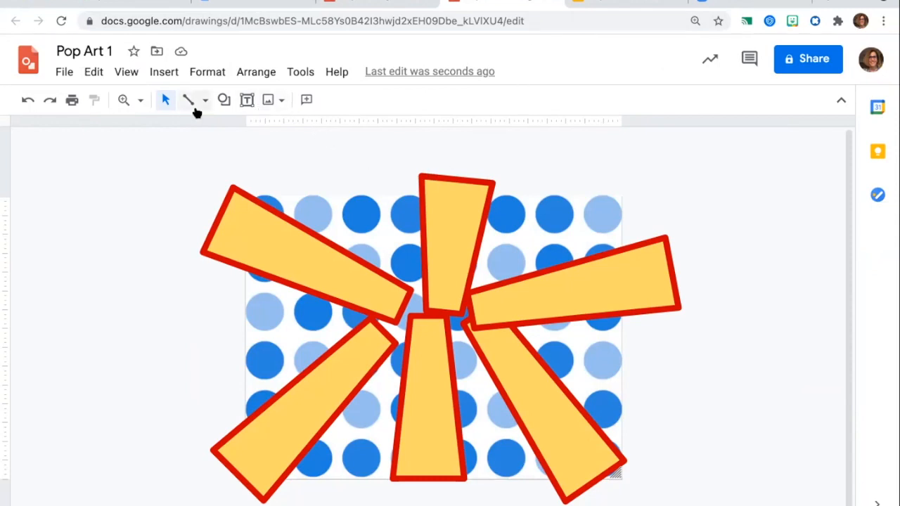
- Draw a wide explosion callout and position it over the point where the yellow rays meet
{"action": "left_click", "coordinate": [224, 100]}
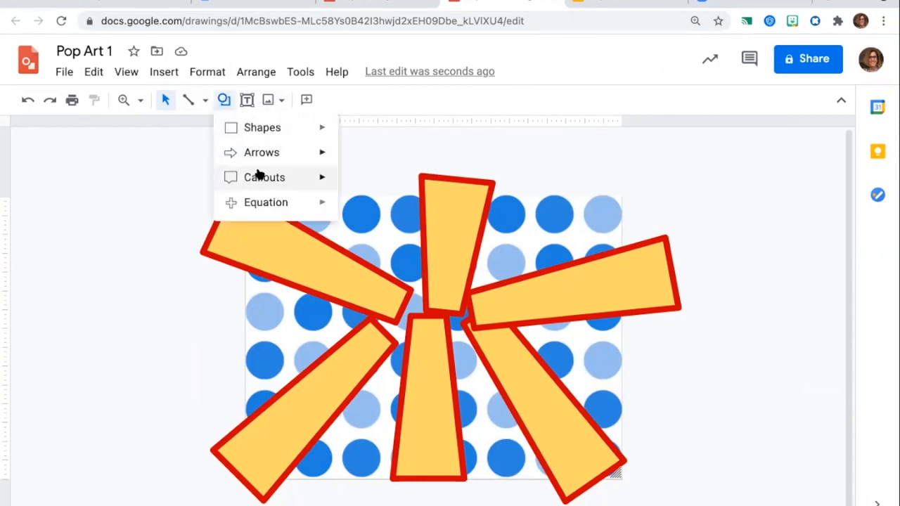
{"action": "mouse_move", "coordinate": [260, 180]}
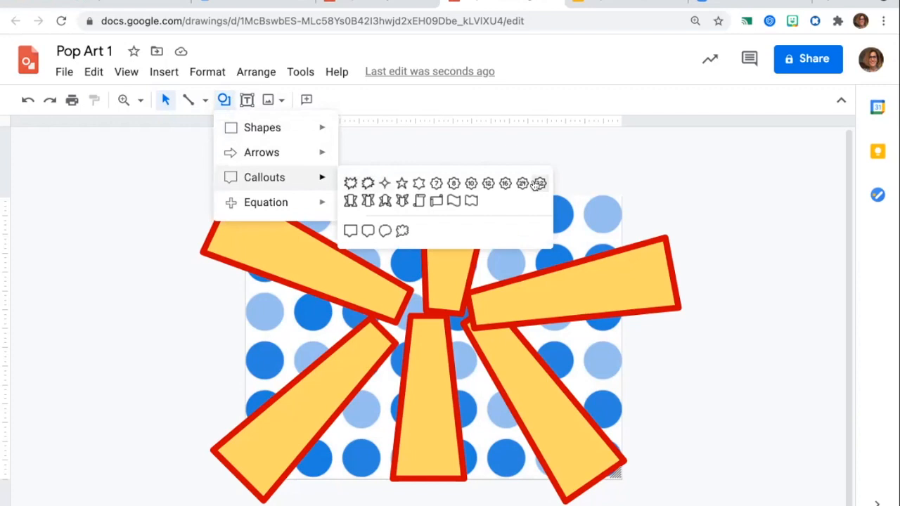
{"action": "left_click", "coordinate": [350, 182]}
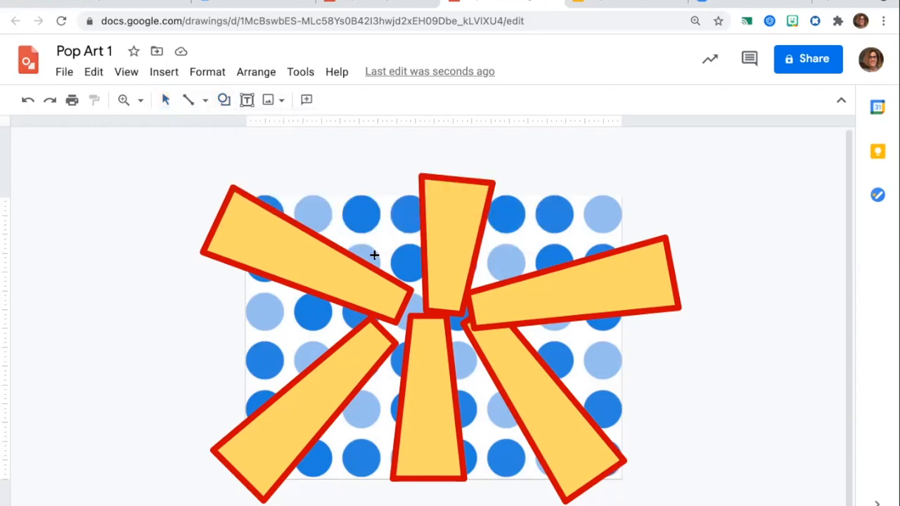
{"action": "left_click_drag", "start_coordinate": [338, 250], "coordinate": [610, 472]}
{"action": "left_click_drag", "start_coordinate": [478, 308], "coordinate": [452, 274]}
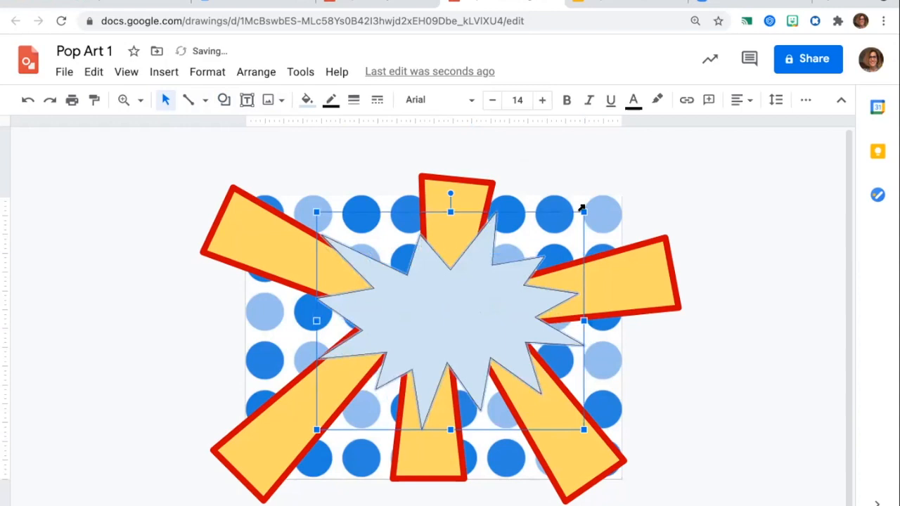
- Enlarge the explosion shape, recenter it over the rays, and fill it with orange
{"action": "left_click_drag", "start_coordinate": [583, 205], "coordinate": [586, 200]}
{"action": "left_click_drag", "start_coordinate": [475, 293], "coordinate": [469, 295]}
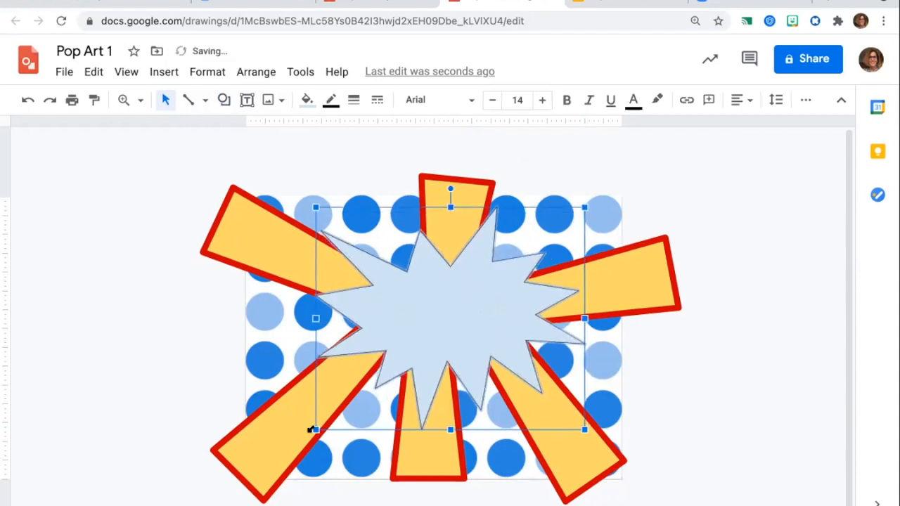
{"action": "left_click_drag", "start_coordinate": [314, 427], "coordinate": [293, 452]}
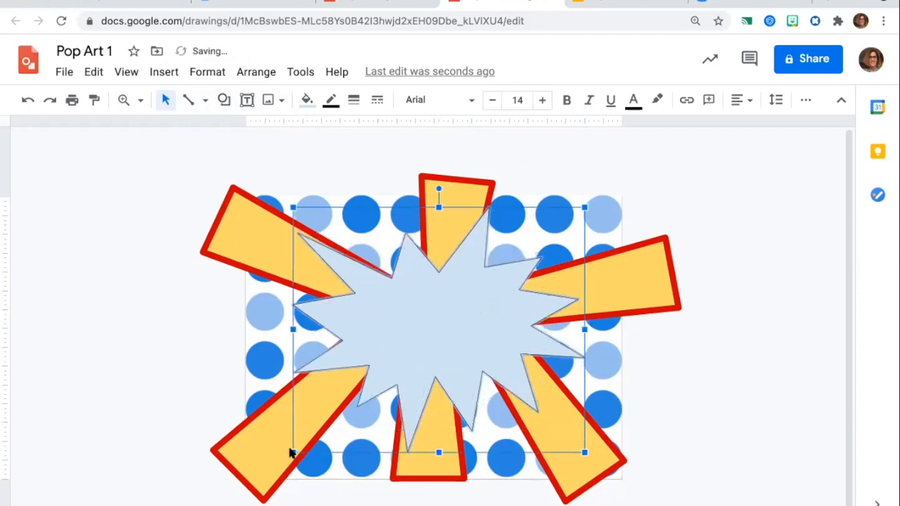
{"action": "left_click_drag", "start_coordinate": [420, 312], "coordinate": [434, 313]}
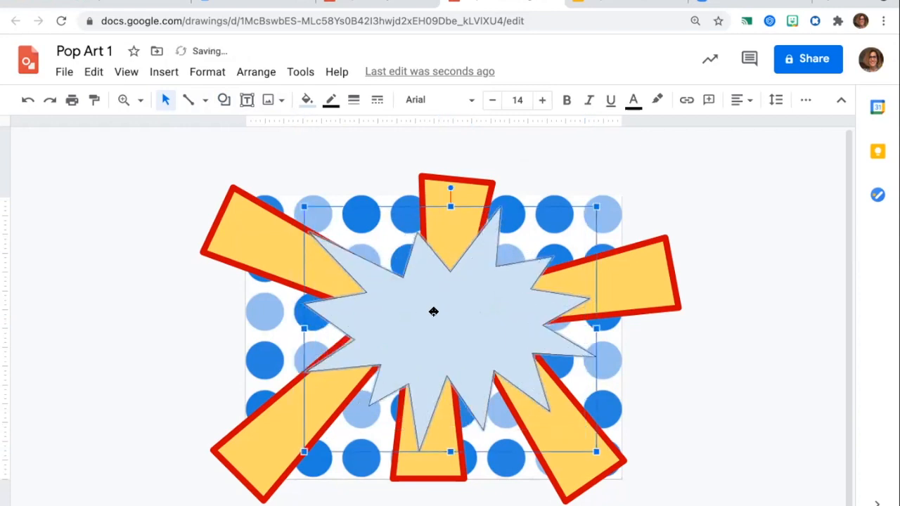
{"action": "left_click", "coordinate": [304, 103]}
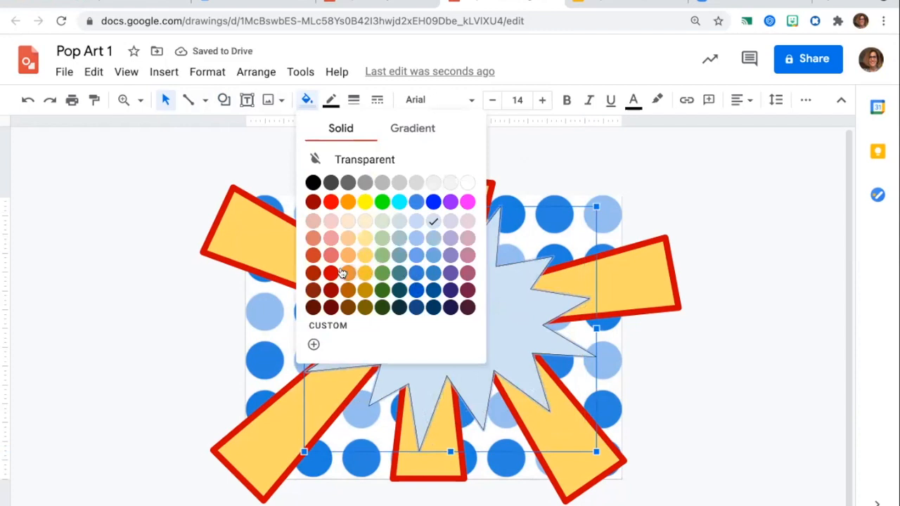
{"action": "left_click", "coordinate": [347, 203]}
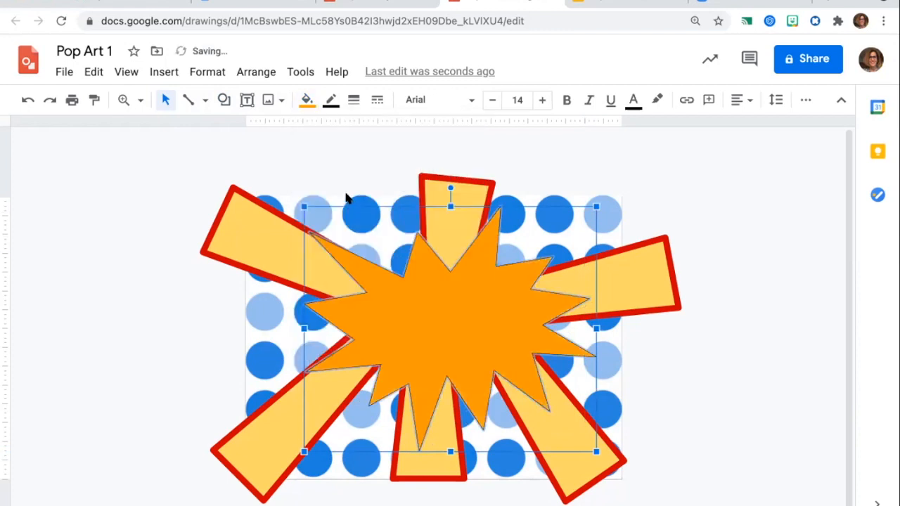
- Thicken the orange explosion's black outline to 12px
{"action": "left_click", "coordinate": [329, 101]}
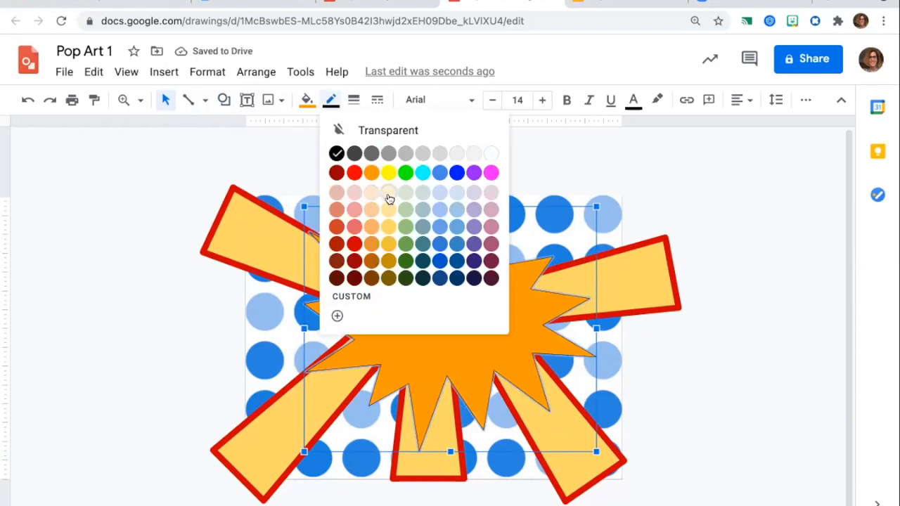
{"action": "left_click", "coordinate": [353, 101]}
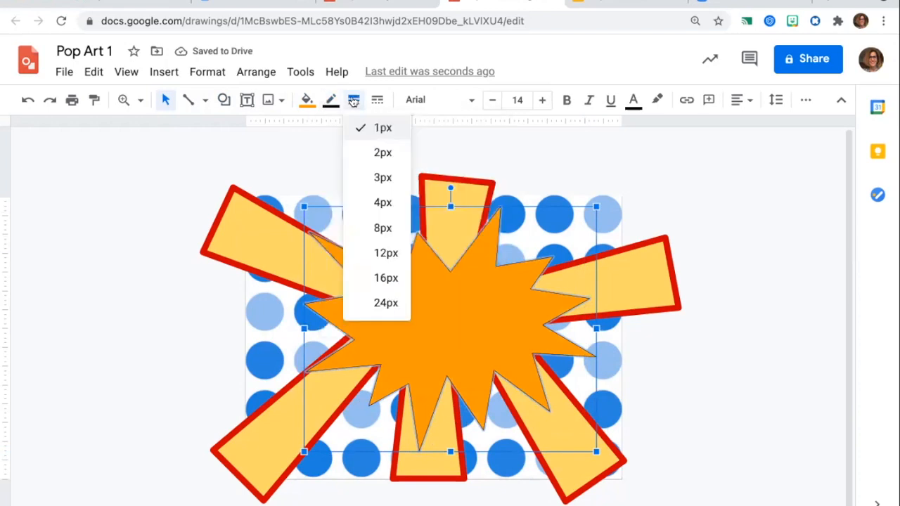
{"action": "left_click", "coordinate": [383, 203]}
{"action": "left_click", "coordinate": [353, 101]}
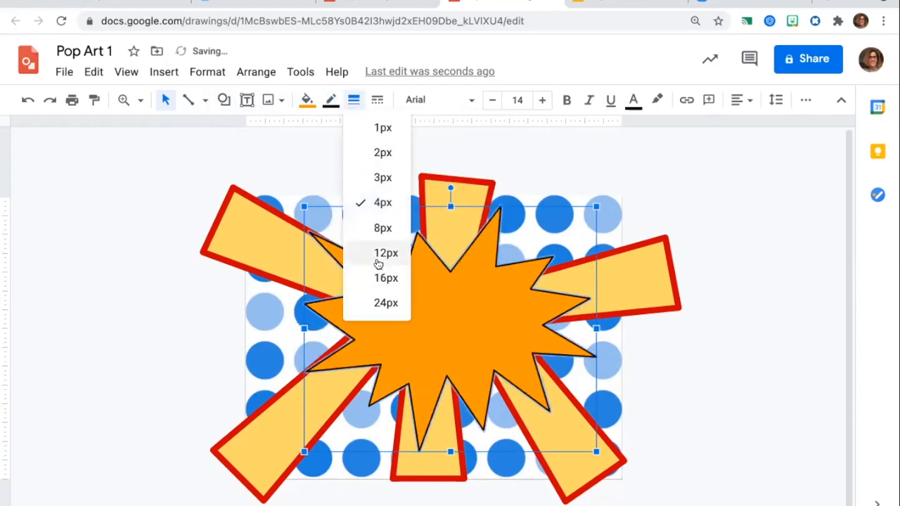
{"action": "left_click", "coordinate": [378, 254]}
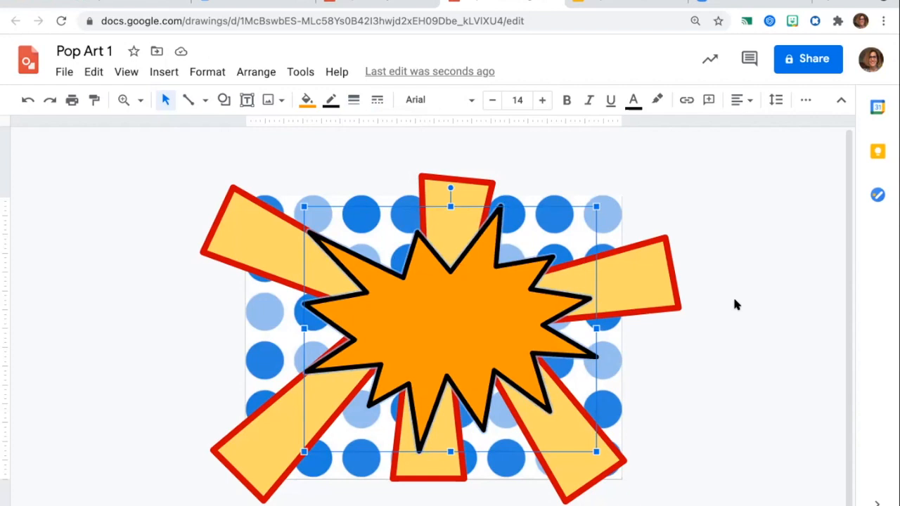
- Duplicate the orange explosion, fill the copy with medium blue, and shrink and tilt it counterclockwise inside the orange one
{"action": "key", "text": "ctrl+d"}
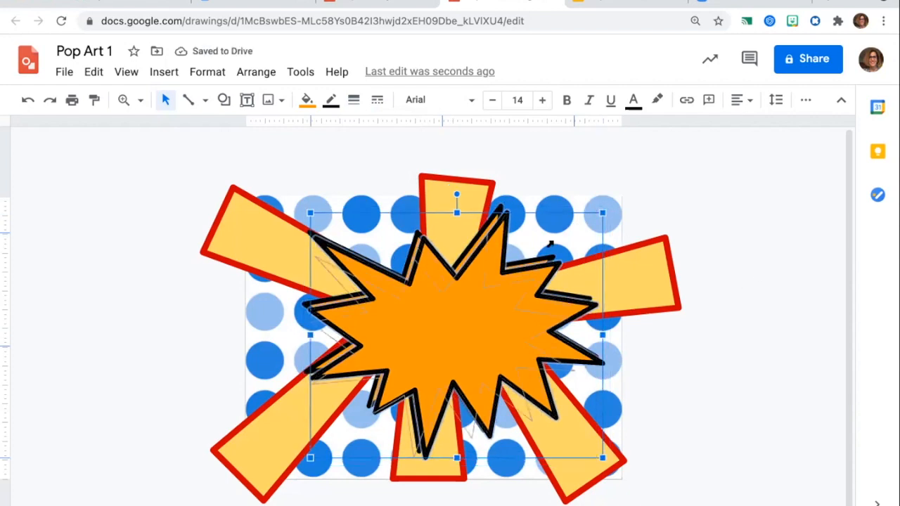
{"action": "left_click_drag", "start_coordinate": [598, 208], "coordinate": [553, 248]}
{"action": "left_click", "coordinate": [307, 99]}
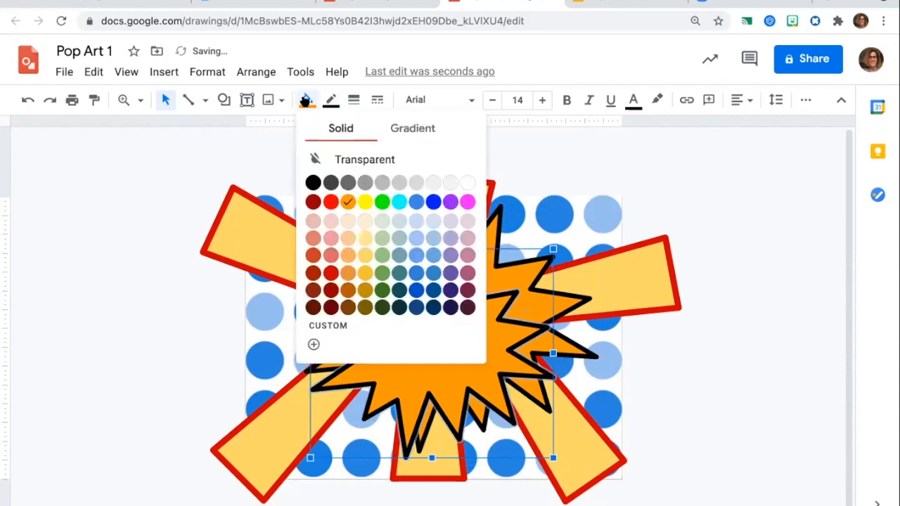
{"action": "left_click", "coordinate": [433, 203]}
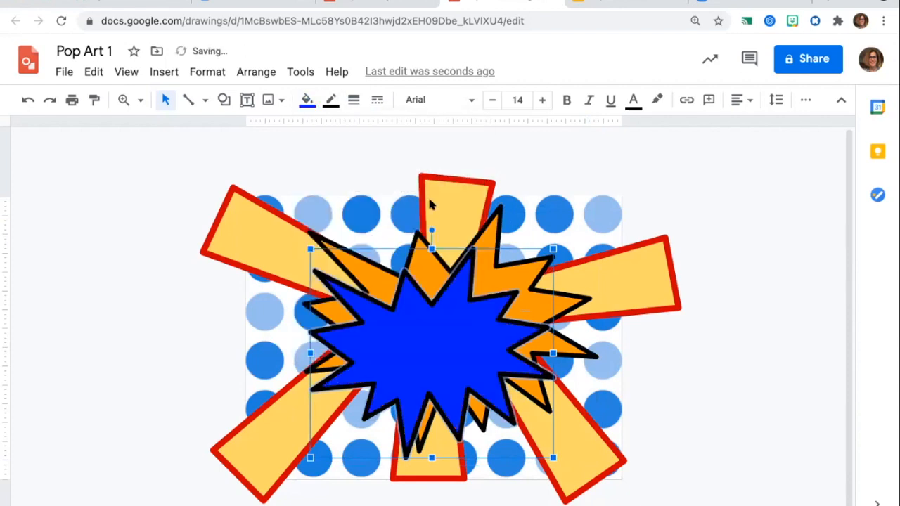
{"action": "left_click", "coordinate": [308, 100]}
{"action": "left_click", "coordinate": [416, 278]}
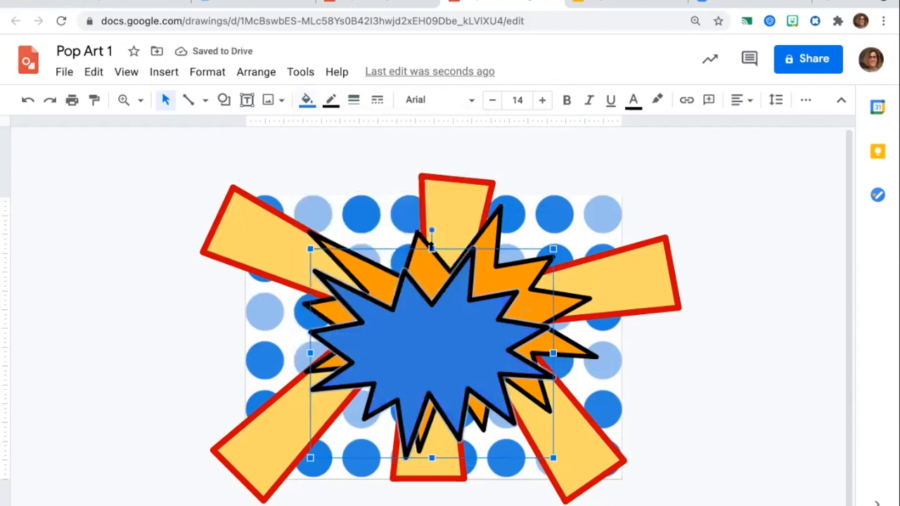
{"action": "left_click_drag", "start_coordinate": [421, 227], "coordinate": [414, 221]}
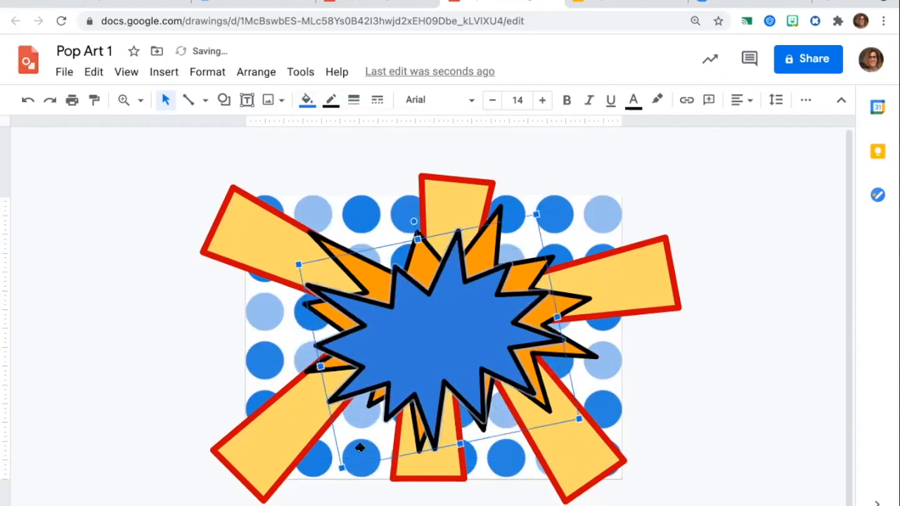
{"action": "left_click_drag", "start_coordinate": [340, 466], "coordinate": [348, 455]}
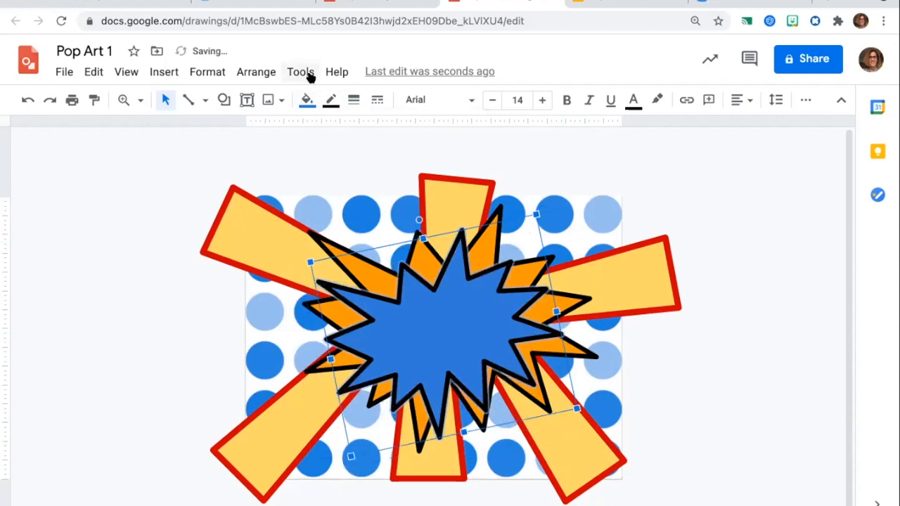
- Try a red outline on the blue explosion and restore its black outline
{"action": "left_click", "coordinate": [329, 100]}
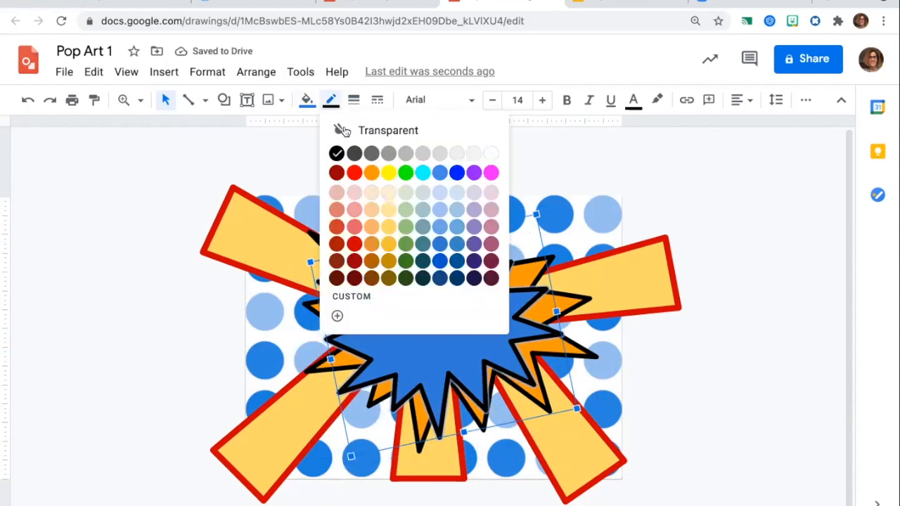
{"action": "left_click", "coordinate": [354, 173]}
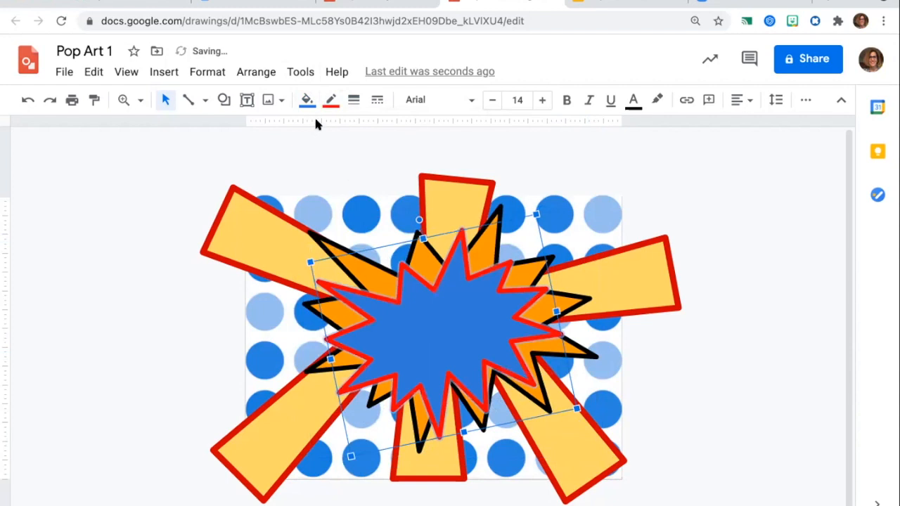
{"action": "left_click", "coordinate": [329, 100]}
{"action": "left_click", "coordinate": [337, 152]}
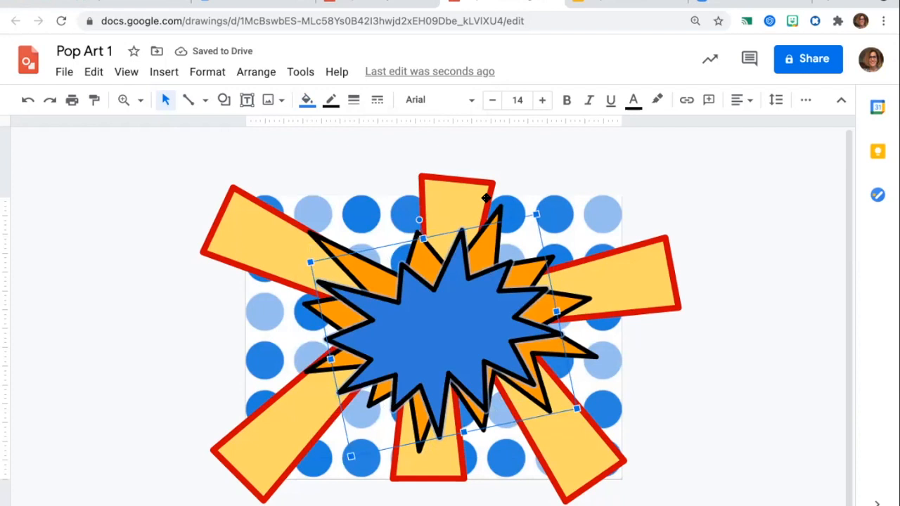
- Duplicate the blue explosion, shrink the copy, rotate it clockwise, fill it with red and center it on the blue one
{"action": "left_click_drag", "start_coordinate": [485, 198], "coordinate": [492, 204]}
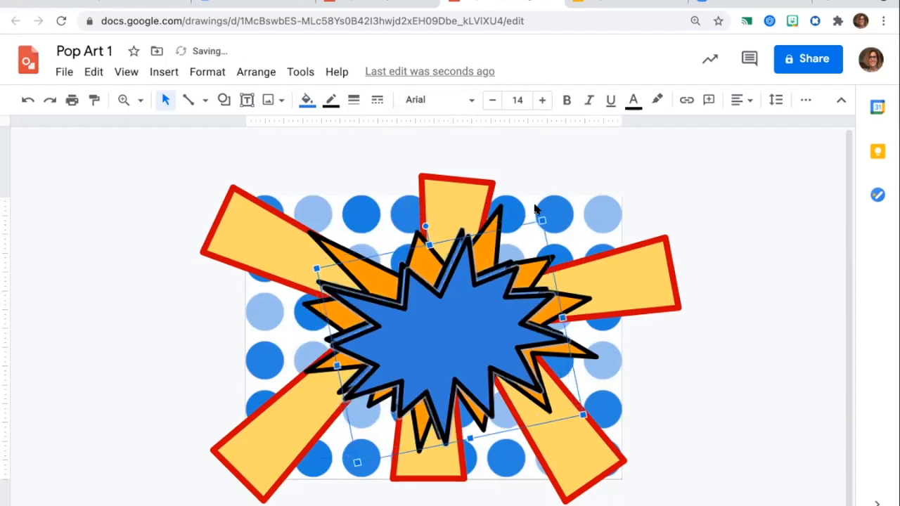
{"action": "left_click_drag", "start_coordinate": [513, 239], "coordinate": [509, 263]}
{"action": "left_click_drag", "start_coordinate": [443, 328], "coordinate": [461, 311]}
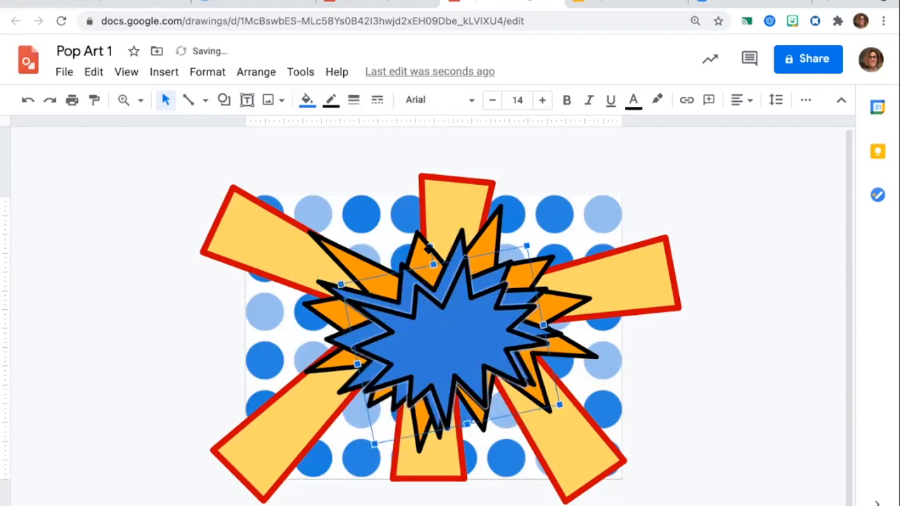
{"action": "left_click_drag", "start_coordinate": [430, 248], "coordinate": [483, 253]}
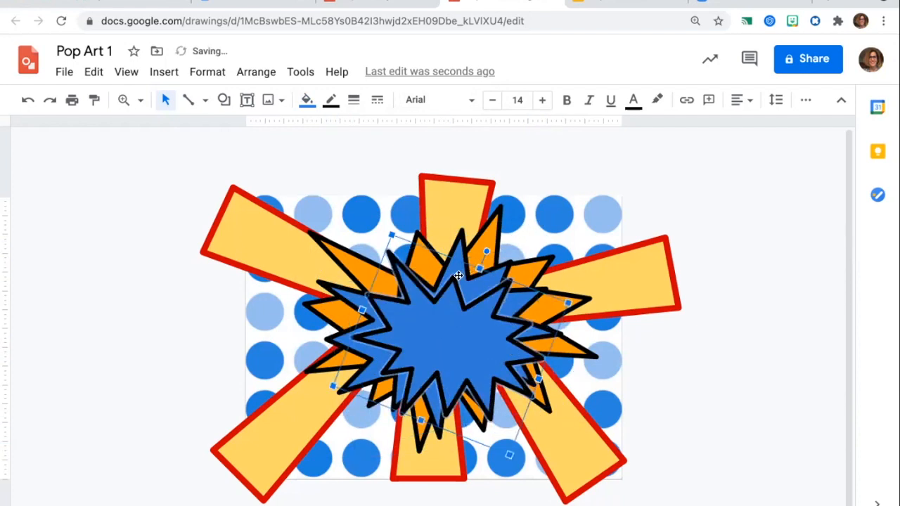
{"action": "left_click", "coordinate": [307, 100]}
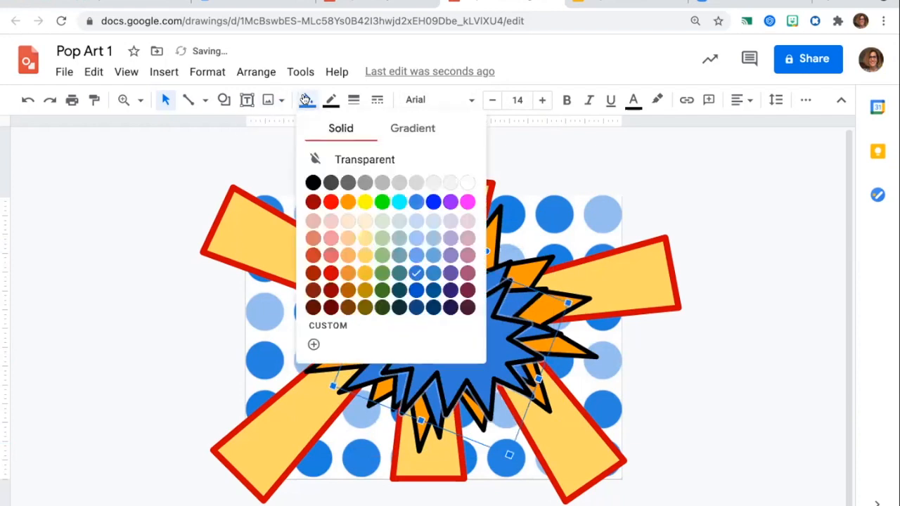
{"action": "left_click", "coordinate": [329, 276]}
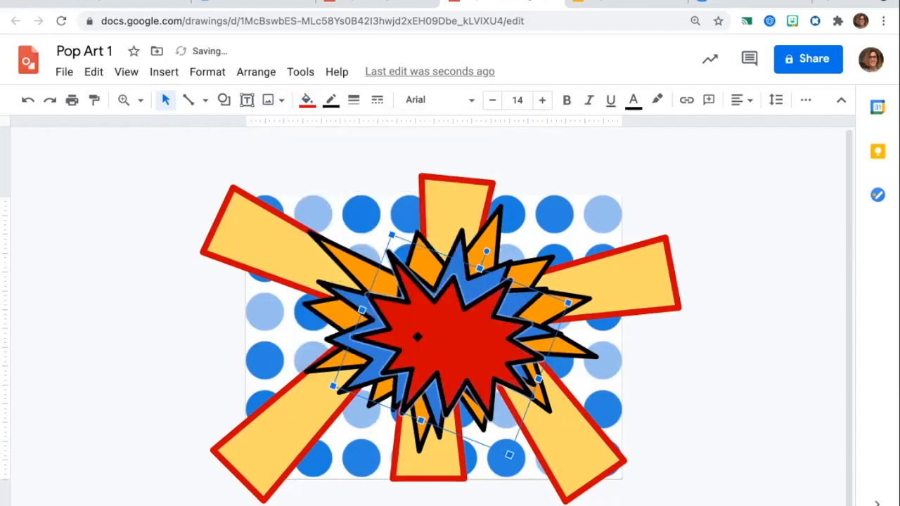
{"action": "left_click_drag", "start_coordinate": [436, 342], "coordinate": [431, 331]}
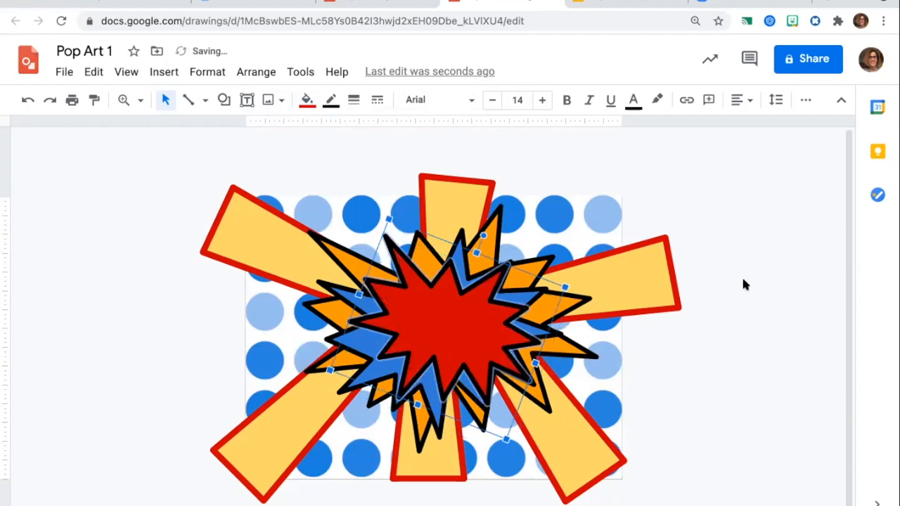
- Check the lettering in the Pop Art Project example and add a narrow text box reading "WOW!" beside the Pop Art 1 canvas
{"action": "left_click", "coordinate": [392, 2]}
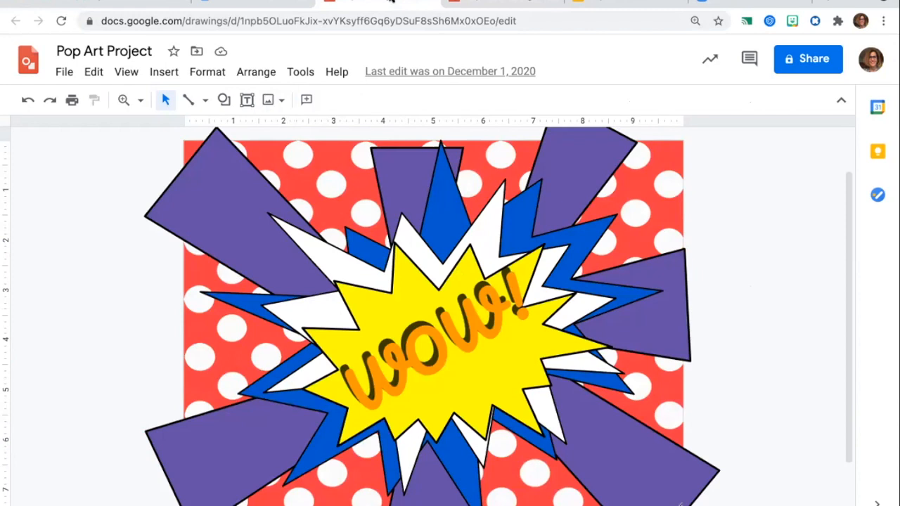
{"action": "left_click", "coordinate": [450, 4]}
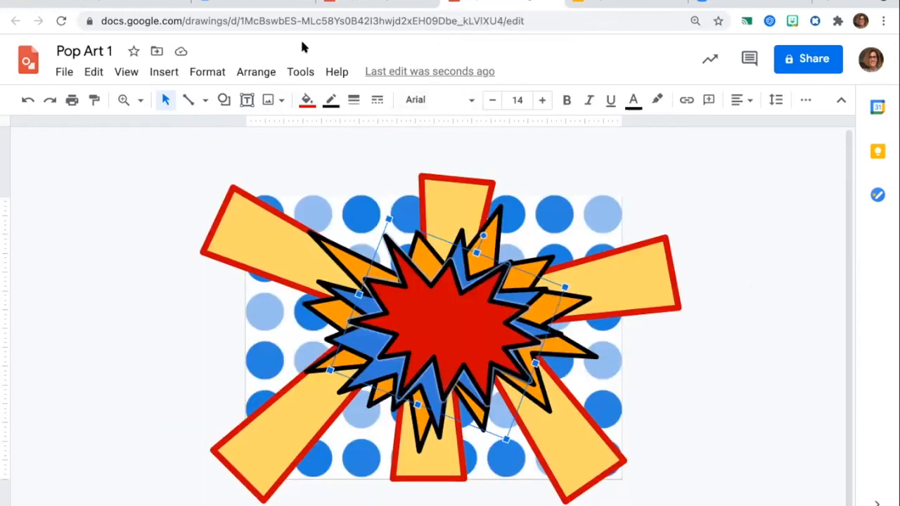
{"action": "left_click", "coordinate": [669, 172]}
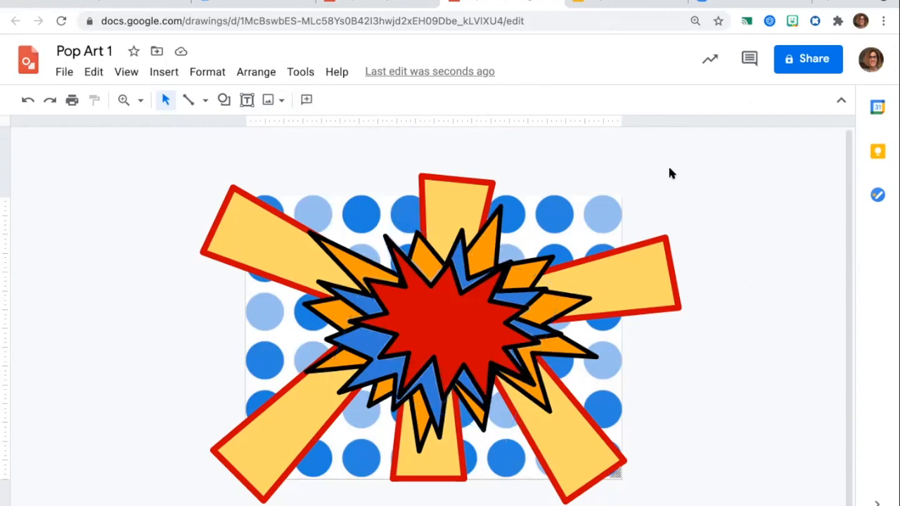
{"action": "left_click", "coordinate": [246, 100]}
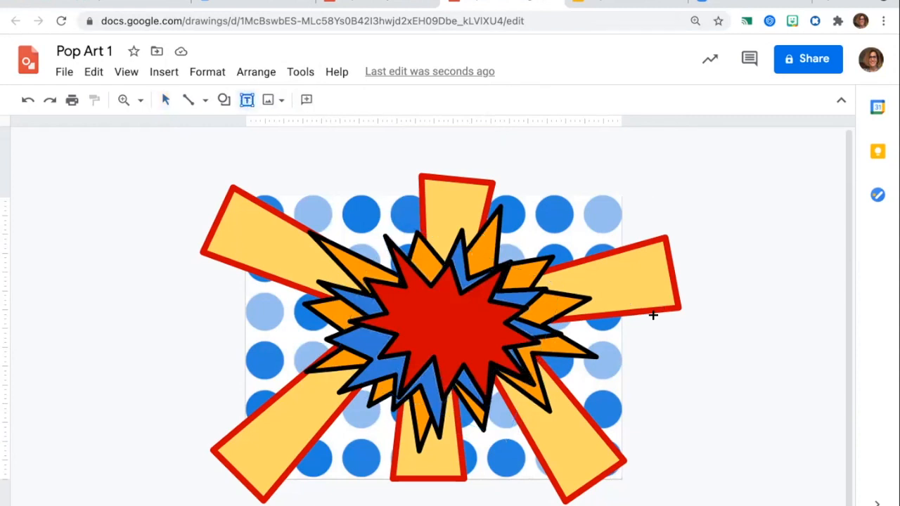
{"action": "left_click", "coordinate": [645, 336]}
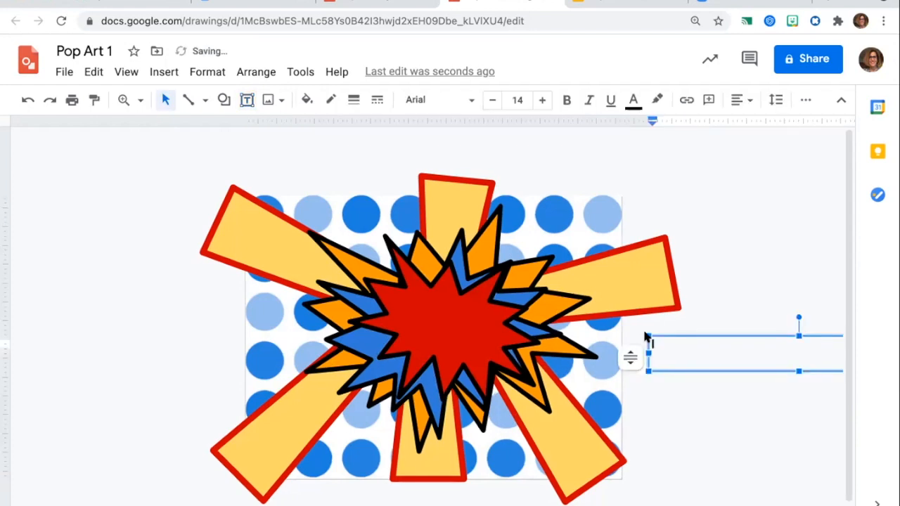
{"action": "type", "text": "wow!"}
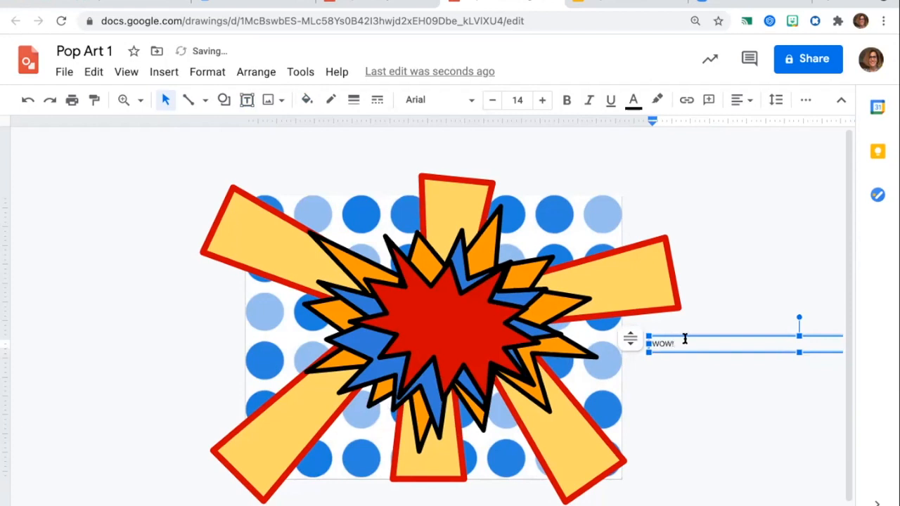
{"action": "left_click_drag", "start_coordinate": [711, 331], "coordinate": [662, 322]}
{"action": "left_click_drag", "start_coordinate": [818, 324], "coordinate": [597, 323]}
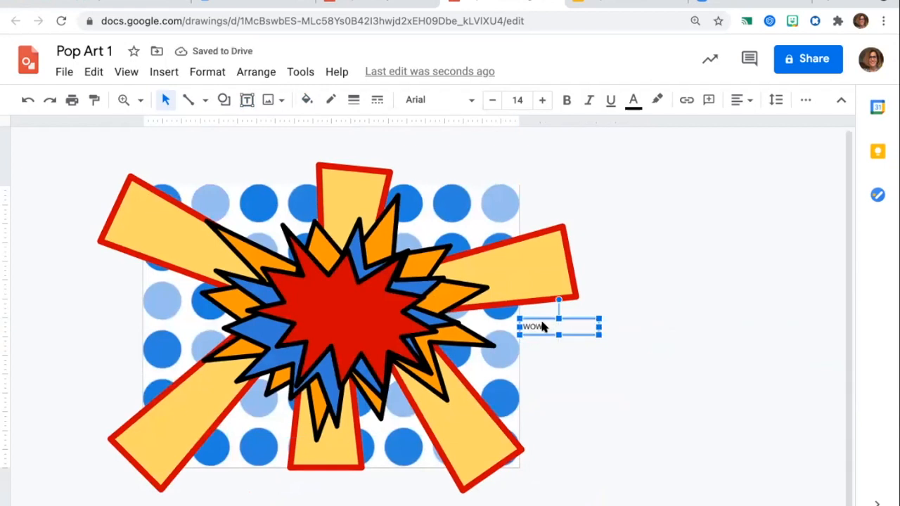
- Enlarge the WOW! text to size 57, widen its text box and make the text bold
{"action": "left_click", "coordinate": [542, 325]}
{"action": "left_click_drag", "start_coordinate": [542, 324], "coordinate": [518, 324]}
{"action": "left_click", "coordinate": [542, 100]}
{"action": "left_click", "coordinate": [542, 99]}
{"action": "left_click", "coordinate": [541, 99]}
{"action": "left_click", "coordinate": [542, 100]}
{"action": "left_click", "coordinate": [541, 100]}
{"action": "left_click", "coordinate": [542, 100]}
{"action": "left_click", "coordinate": [541, 100]}
{"action": "left_click", "coordinate": [541, 100]}
{"action": "left_click", "coordinate": [541, 100]}
{"action": "left_click", "coordinate": [541, 100]}
{"action": "left_click", "coordinate": [541, 100]}
{"action": "left_click", "coordinate": [541, 100]}
{"action": "left_click", "coordinate": [541, 100]}
{"action": "left_click", "coordinate": [541, 100]}
{"action": "left_click", "coordinate": [541, 100]}
{"action": "left_click", "coordinate": [541, 100]}
{"action": "left_click_drag", "start_coordinate": [597, 354], "coordinate": [641, 373]}
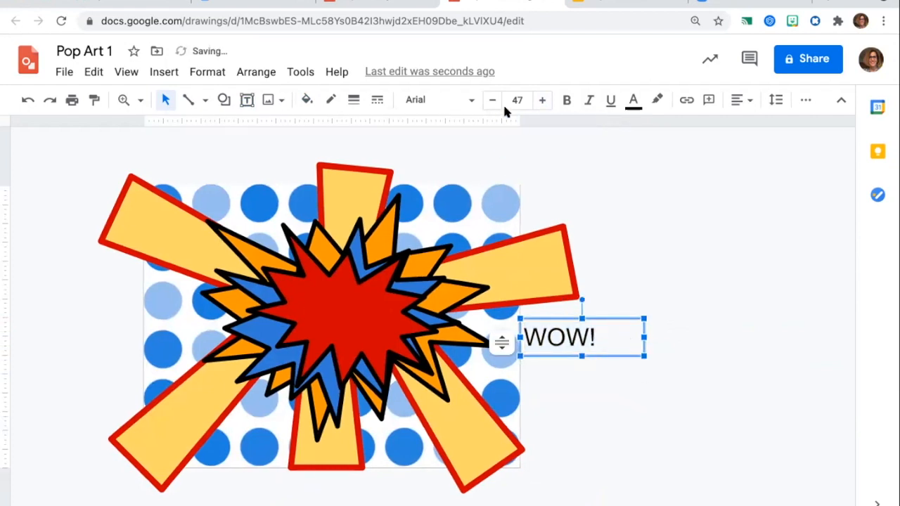
{"action": "left_click", "coordinate": [541, 101]}
{"action": "triple_click", "coordinate": [541, 100]}
{"action": "triple_click", "coordinate": [541, 100]}
{"action": "triple_click", "coordinate": [541, 101]}
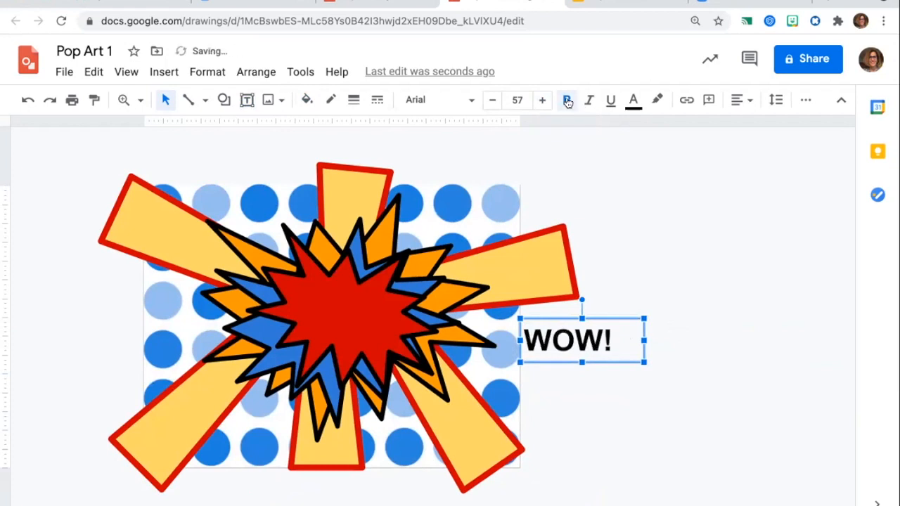
- Try Euphoria Script on the WOW! text and settle on the Pacifico font
{"action": "left_click", "coordinate": [467, 103]}
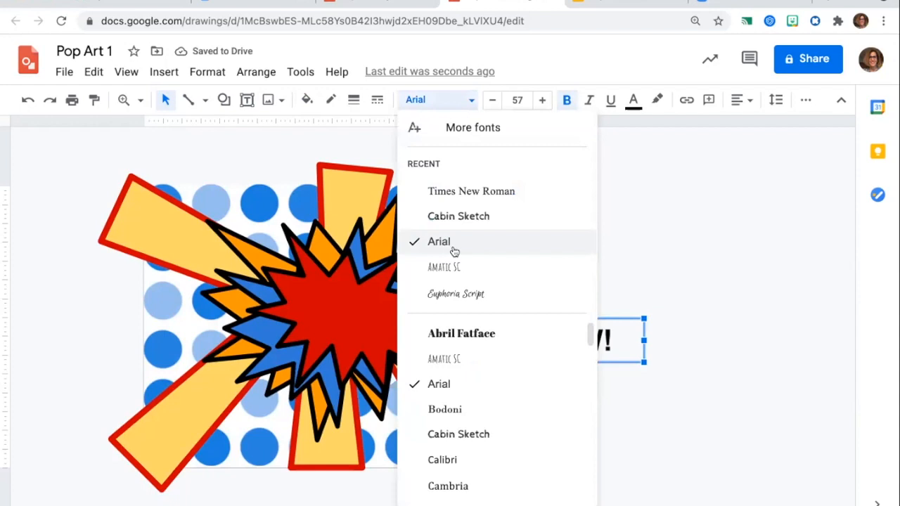
{"action": "left_click", "coordinate": [438, 293]}
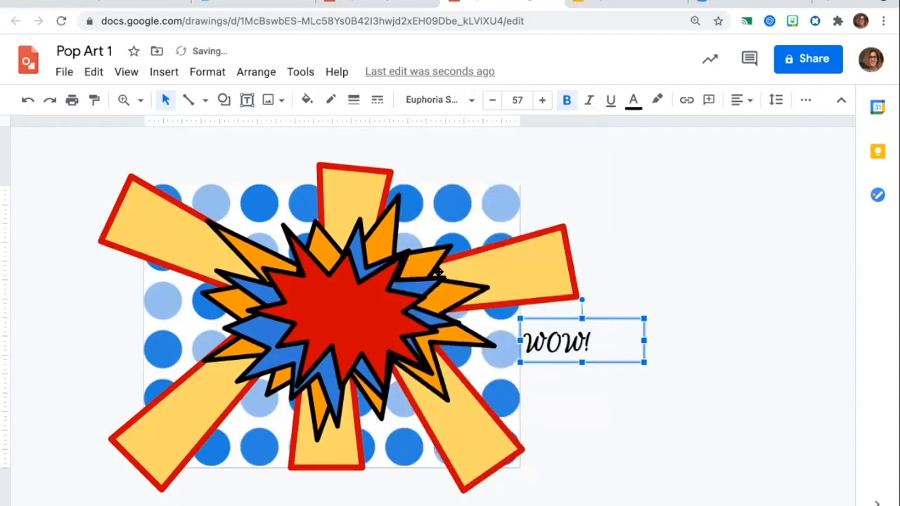
{"action": "left_click", "coordinate": [469, 100]}
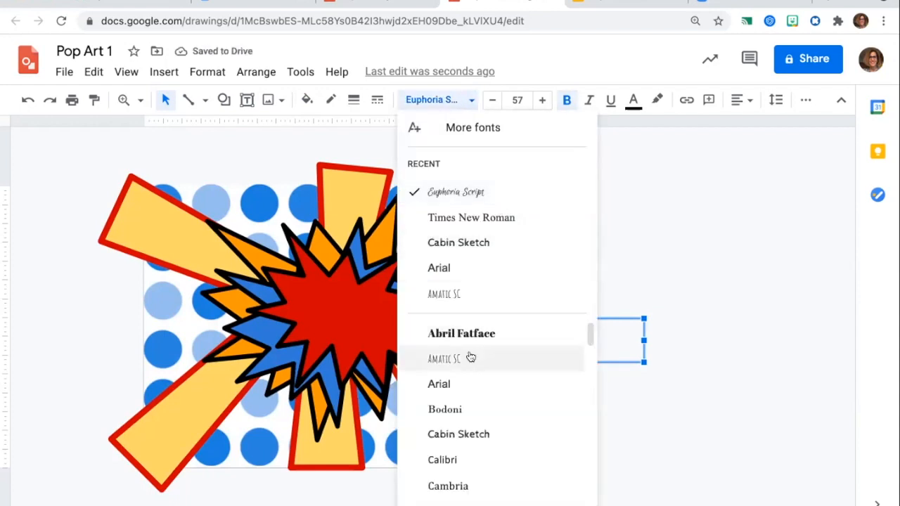
{"action": "left_click_drag", "start_coordinate": [591, 331], "coordinate": [571, 426]}
{"action": "left_click", "coordinate": [436, 473]}
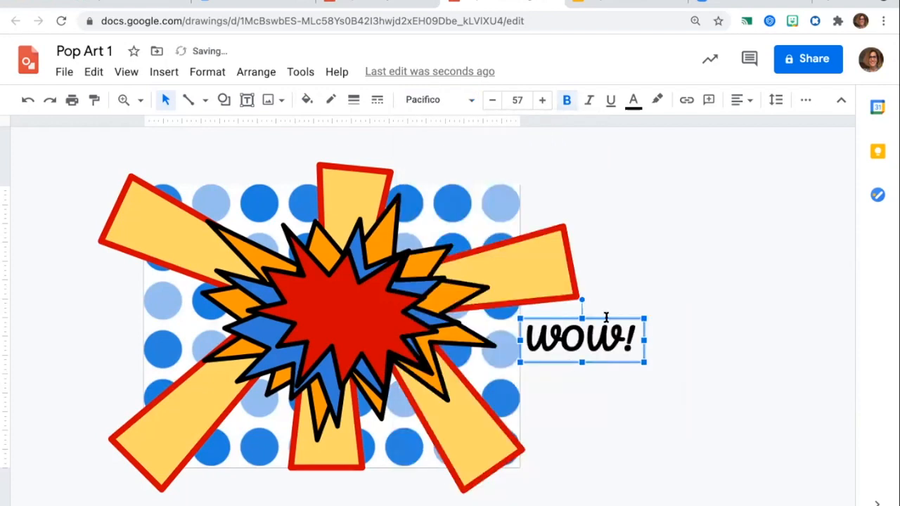
- Place the WOW! text over the red explosion, tilted clockwise, and color it yellow
{"action": "left_click_drag", "start_coordinate": [608, 314], "coordinate": [365, 266]}
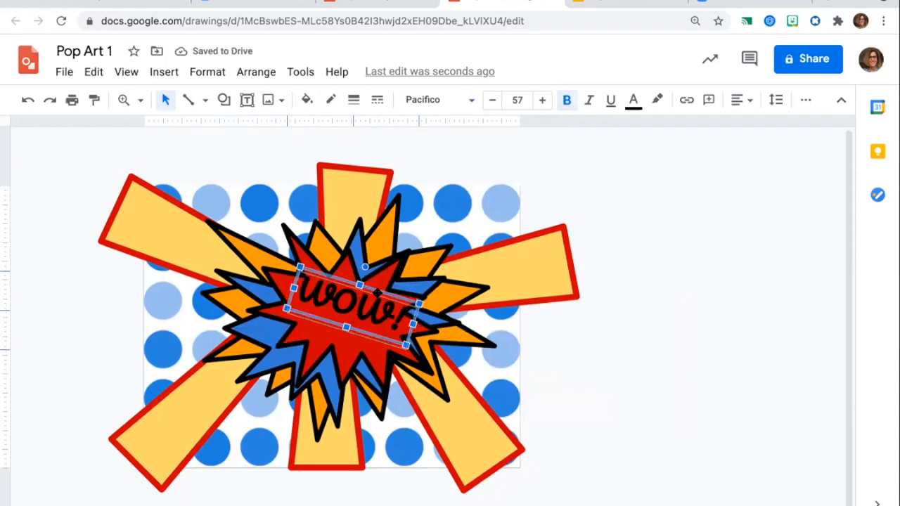
{"action": "left_click_drag", "start_coordinate": [378, 292], "coordinate": [379, 297]}
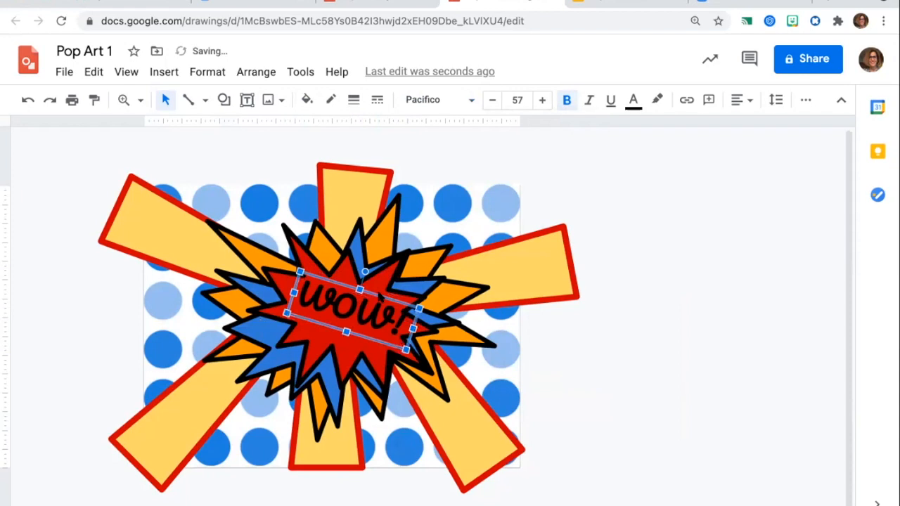
{"action": "left_click", "coordinate": [633, 100]}
{"action": "left_click", "coordinate": [691, 148]}
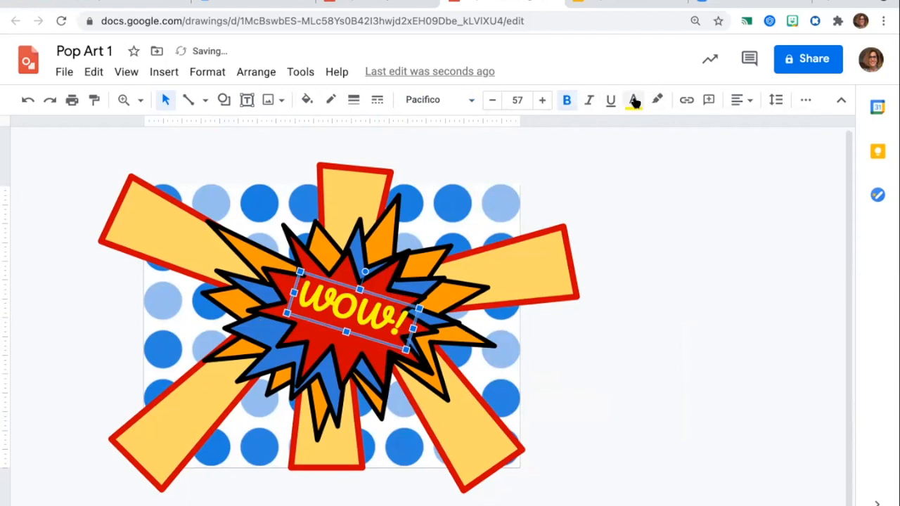
- Try green on the WOW! text and set it back to yellow
{"action": "left_click", "coordinate": [634, 102]}
{"action": "left_click", "coordinate": [707, 148]}
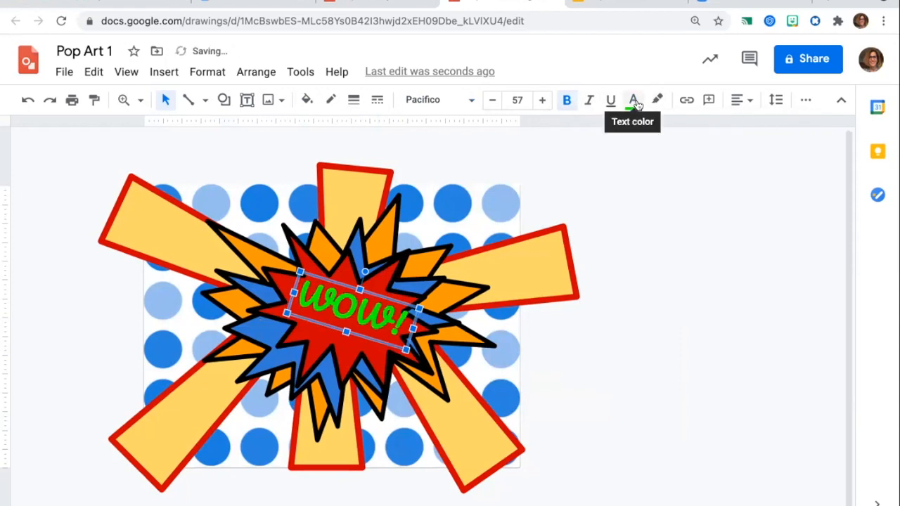
{"action": "left_click", "coordinate": [633, 102]}
{"action": "left_click", "coordinate": [691, 147]}
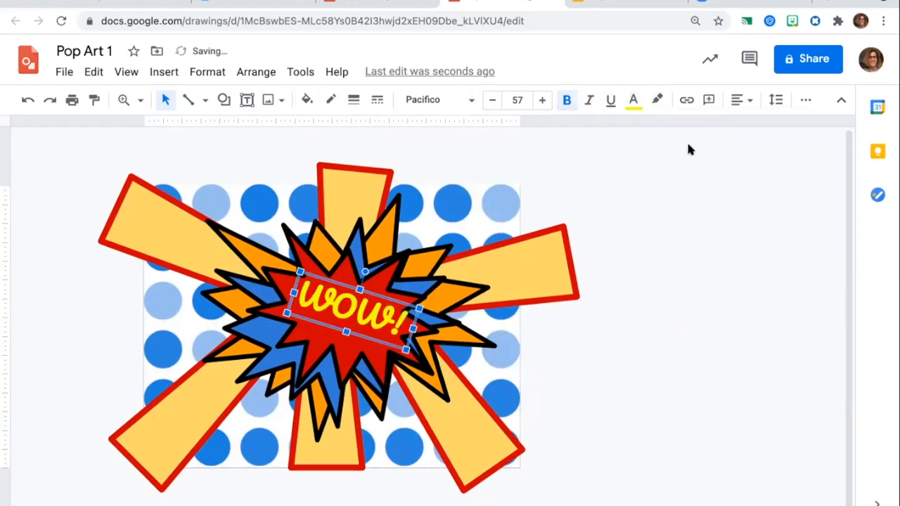
- Check the lettering's shadow in the Pop Art Project example, then duplicate Pop Art 1's WOW! text and color the copy black
{"action": "left_click", "coordinate": [398, 2]}
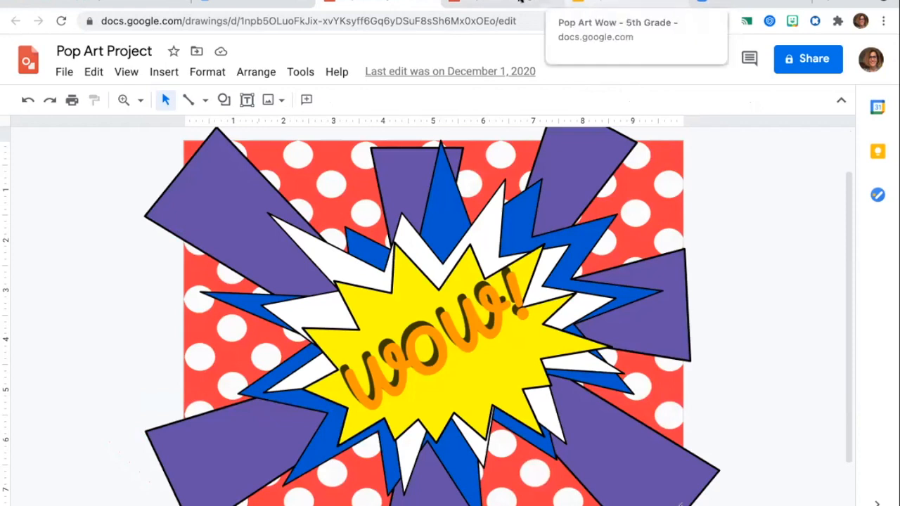
{"action": "left_click", "coordinate": [520, 2]}
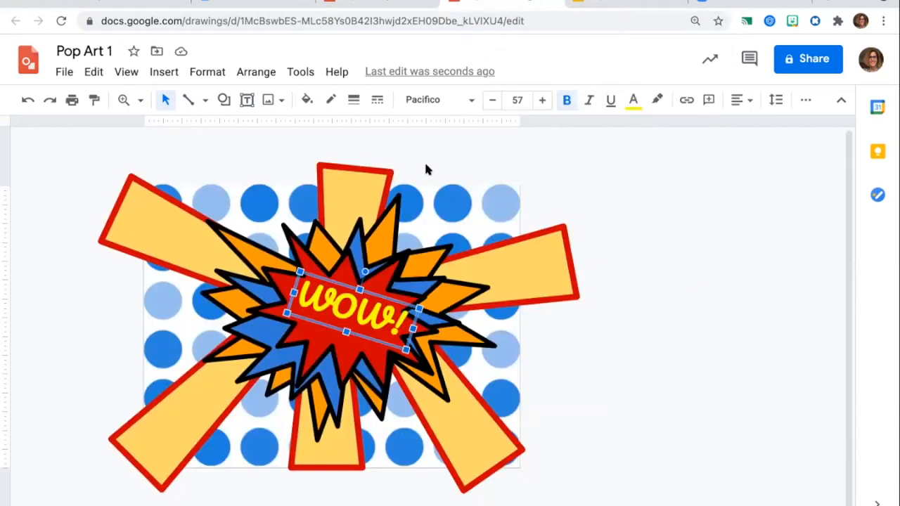
{"action": "key", "text": "ctrl+d"}
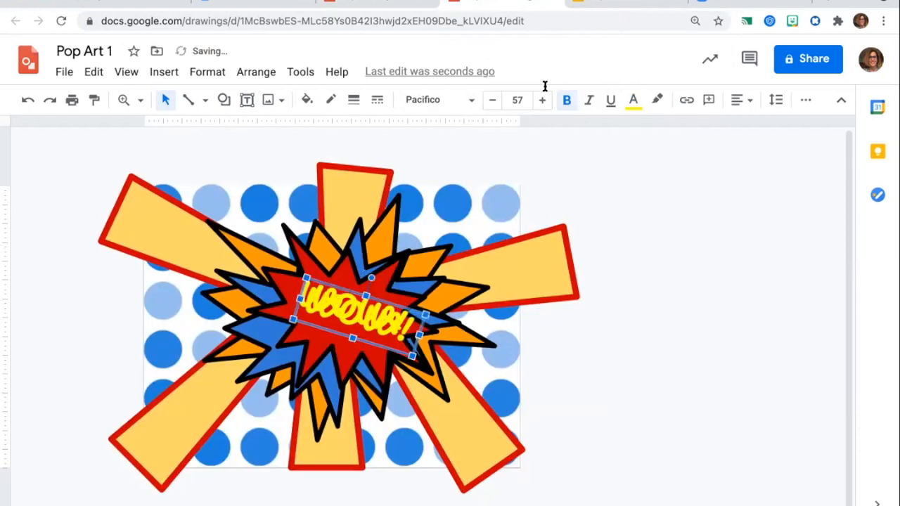
{"action": "left_click", "coordinate": [633, 100]}
{"action": "left_click", "coordinate": [639, 129]}
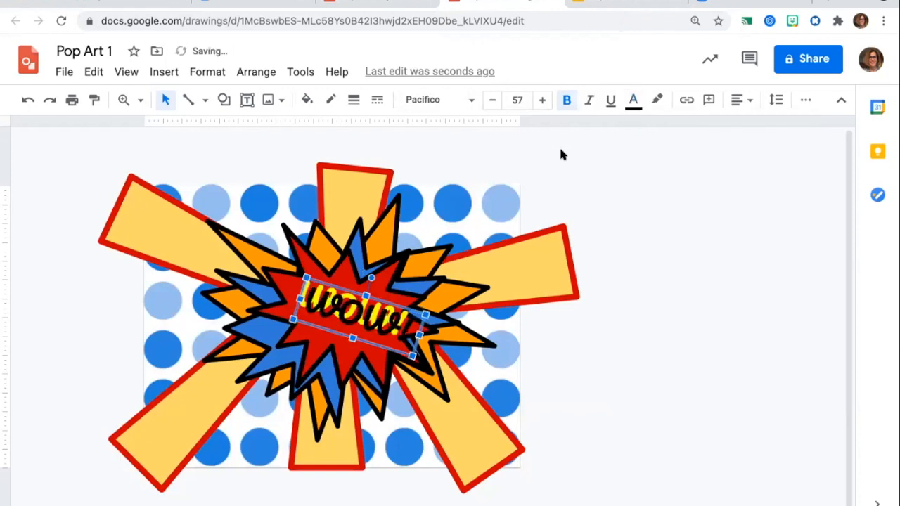
- Shift the black WOW! copy down and to the left, and bring the yellow WOW! text in front of it
{"action": "left_click_drag", "start_coordinate": [371, 342], "coordinate": [361, 342]}
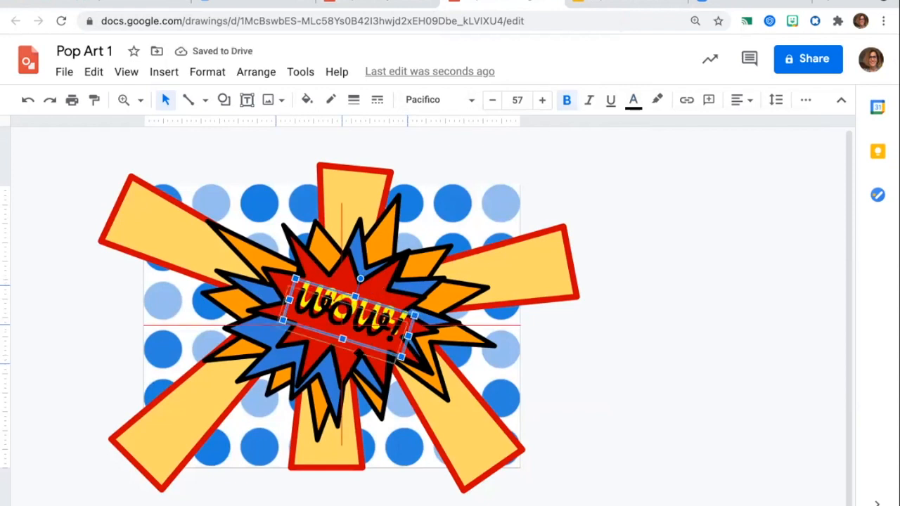
{"action": "left_click", "coordinate": [366, 292]}
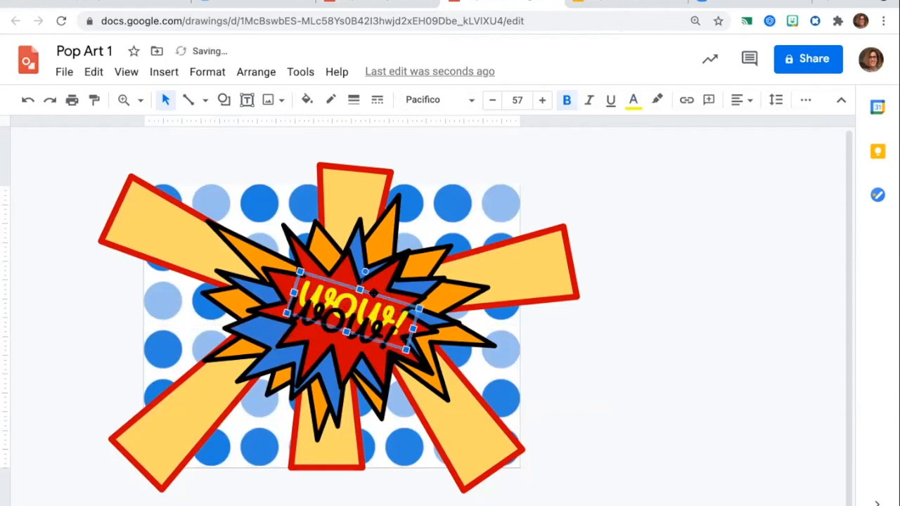
{"action": "left_click", "coordinate": [257, 72]}
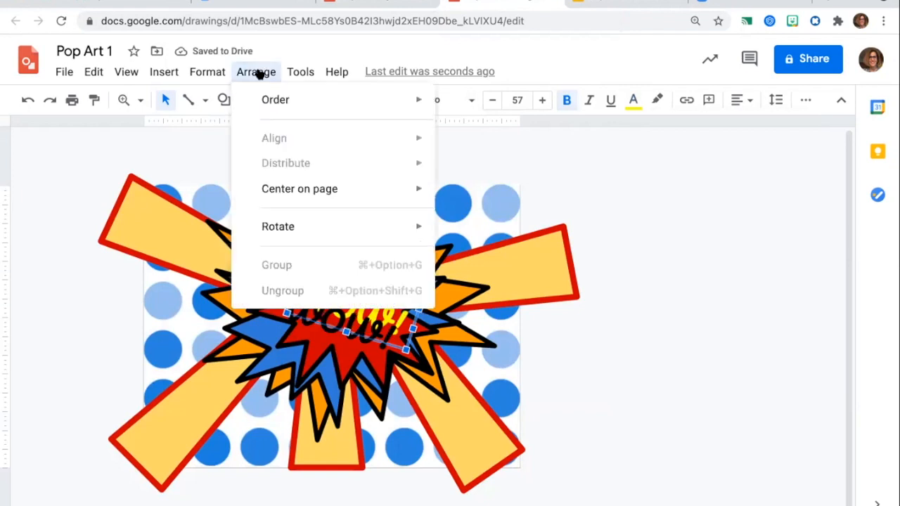
{"action": "mouse_move", "coordinate": [274, 100]}
{"action": "left_click", "coordinate": [485, 105]}
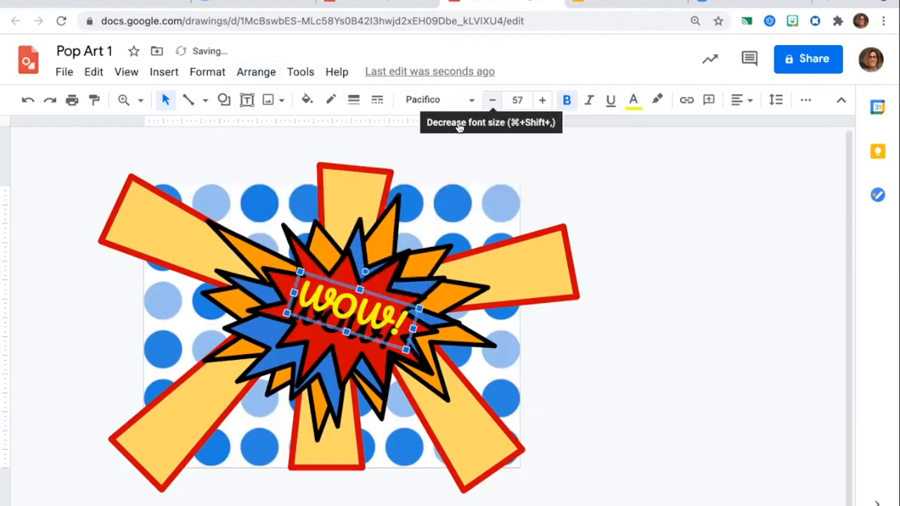
- Move the black WOW! copy up close behind the yellow text, offset slightly down and left as a drop shadow
{"action": "left_click", "coordinate": [350, 338]}
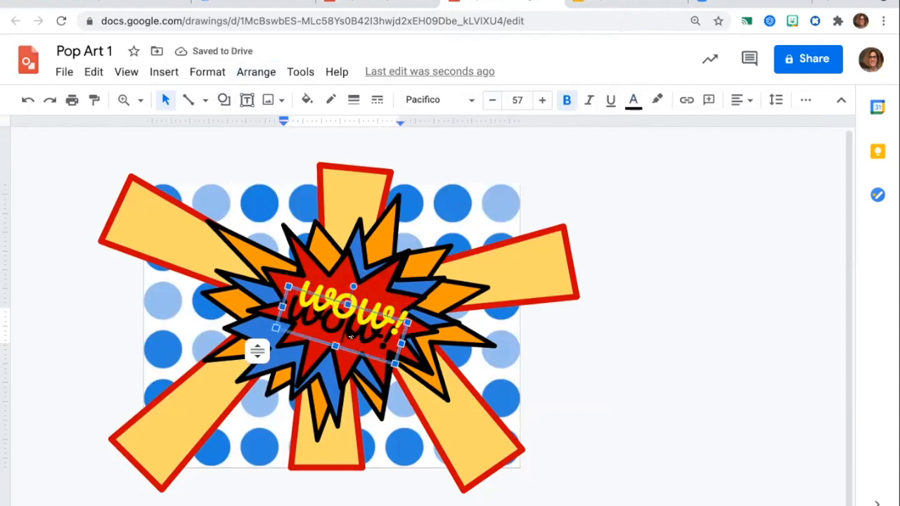
{"action": "left_click_drag", "start_coordinate": [349, 338], "coordinate": [350, 326]}
{"action": "key", "text": "Right"}
{"action": "key", "text": "Right"}
{"action": "key", "text": "Right"}
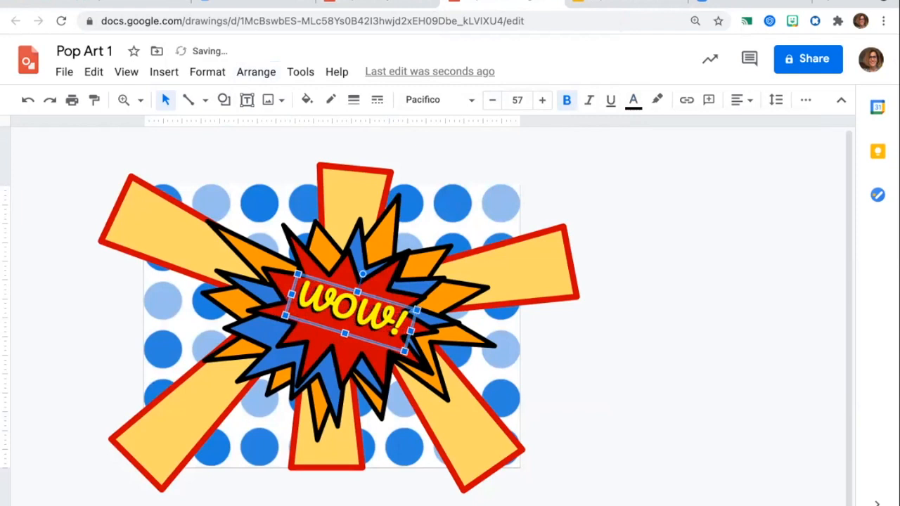
{"action": "key", "text": "Left"}
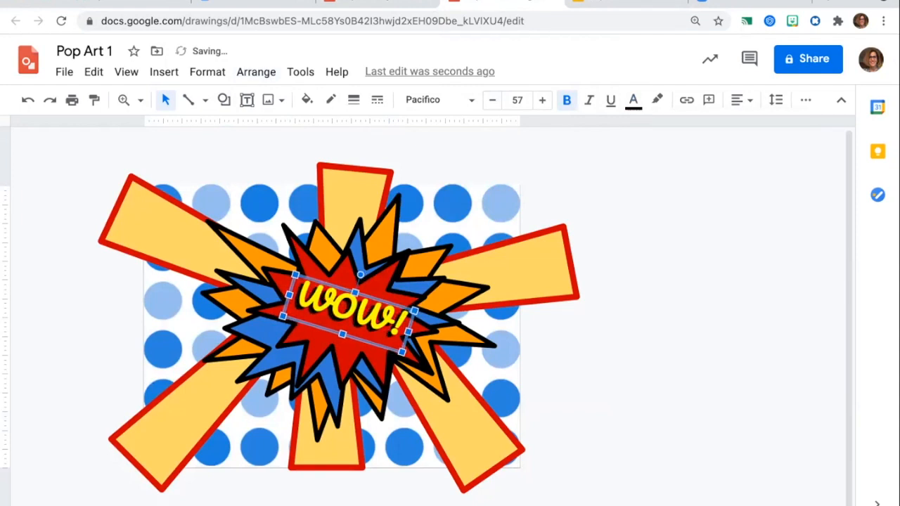